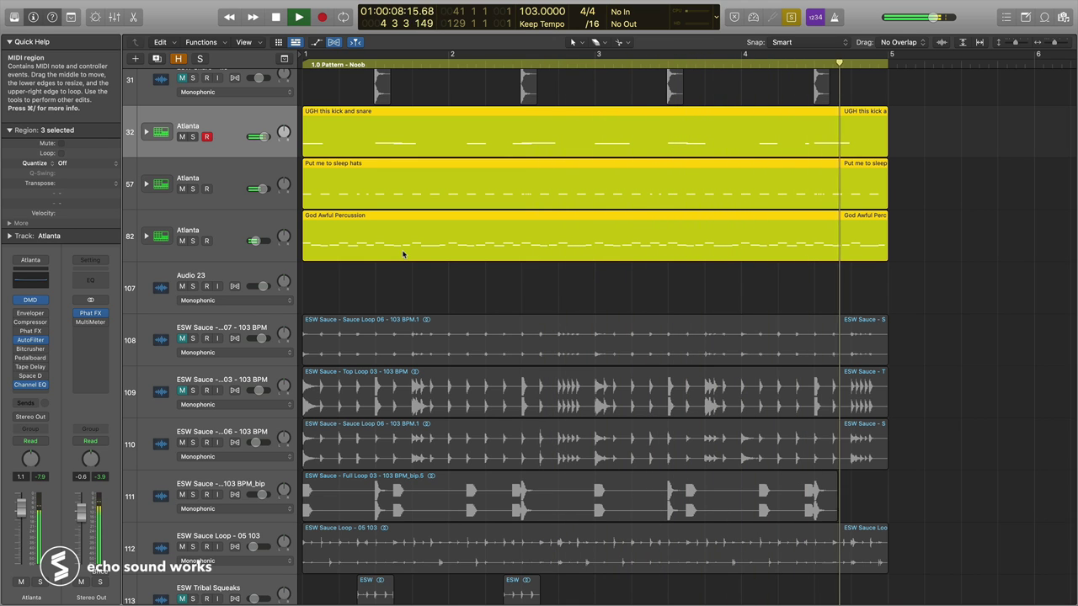
# Step: Stop playback and select the five ESW Sauce loop regions on tracks 108 to 112
pyautogui.press('space')
pyautogui.moveTo(920, 447); pyautogui.dragTo(351, 550)
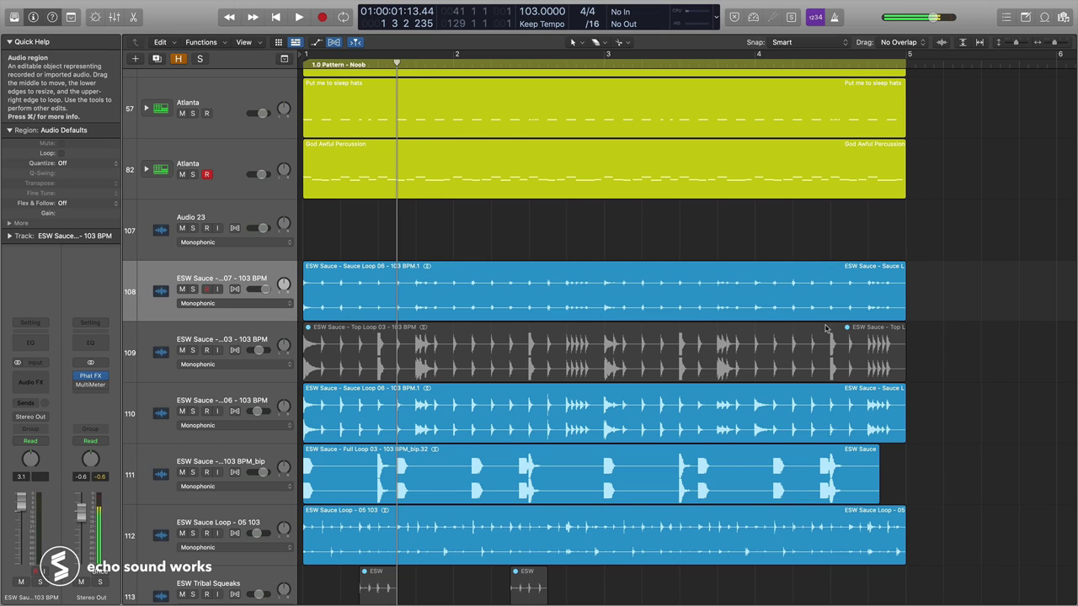
pyautogui.moveTo(967, 294); pyautogui.dragTo(294, 508)
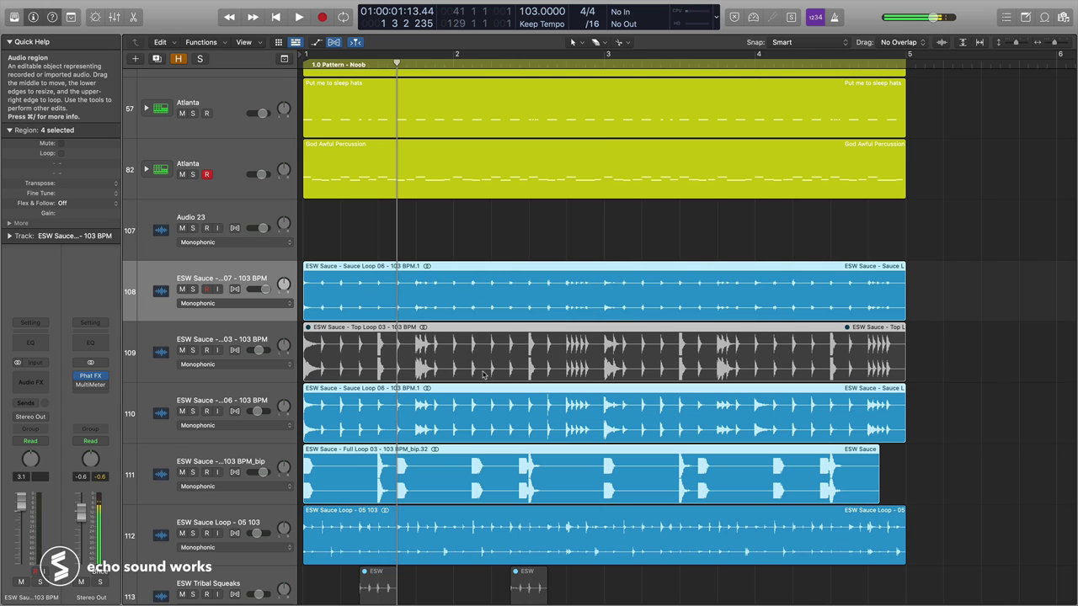
pyautogui.moveTo(952, 280); pyautogui.dragTo(455, 527)
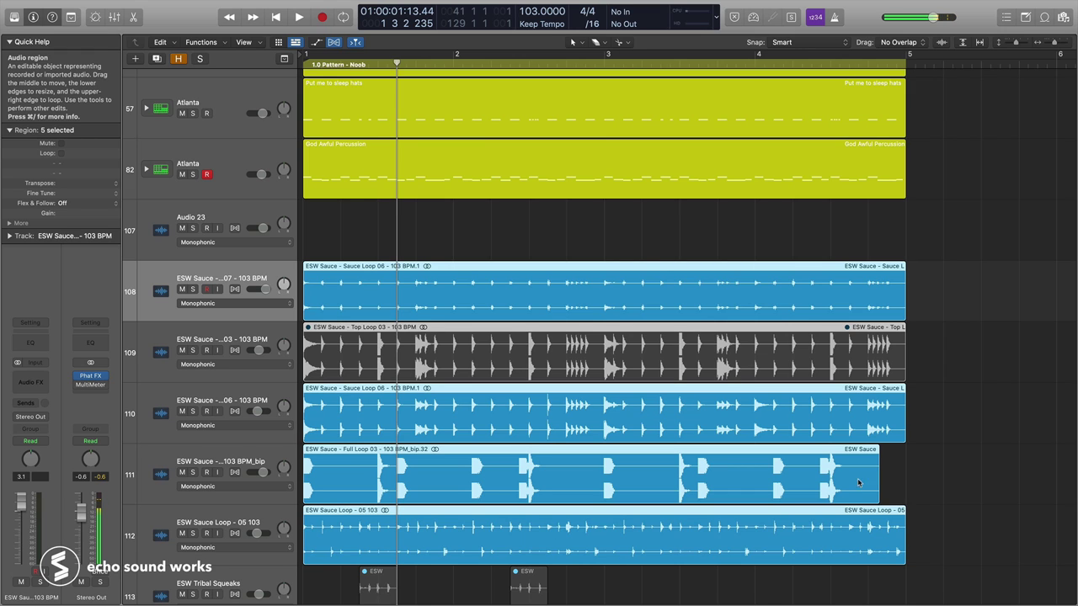
pyautogui.moveTo(960, 305); pyautogui.dragTo(684, 528)
# Step: Solo the kick and snare and the hats regions on tracks 32 and 57, audition them, and turn solo off
pyautogui.scroll(3, 843, 516)
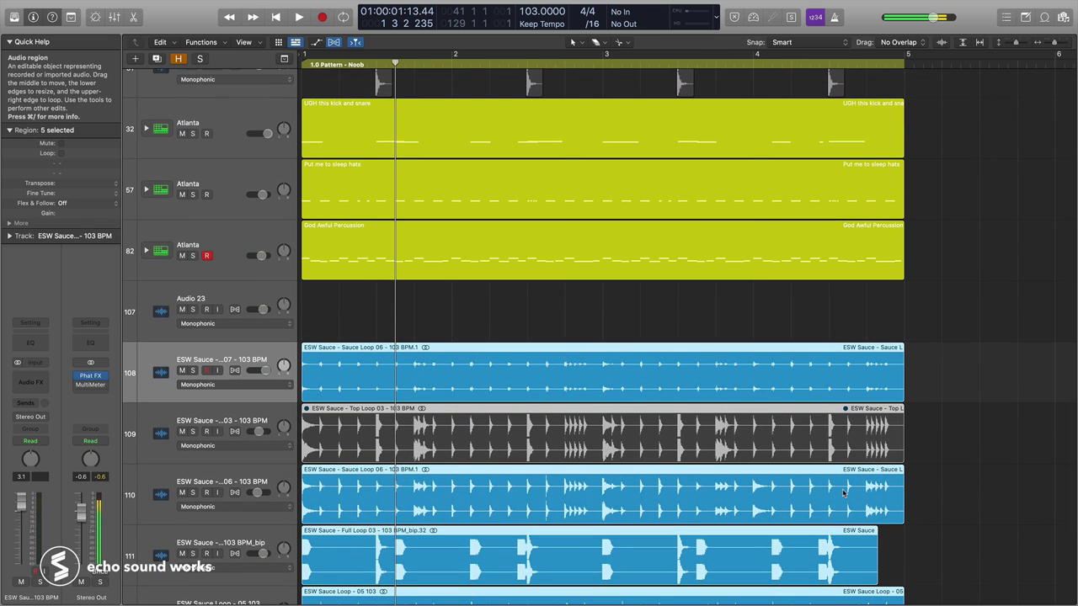
pyautogui.moveTo(967, 153); pyautogui.dragTo(823, 217)
pyautogui.hotkey('ctrl', 's')
pyautogui.moveTo(940, 119); pyautogui.dragTo(801, 174)
pyautogui.press('space')
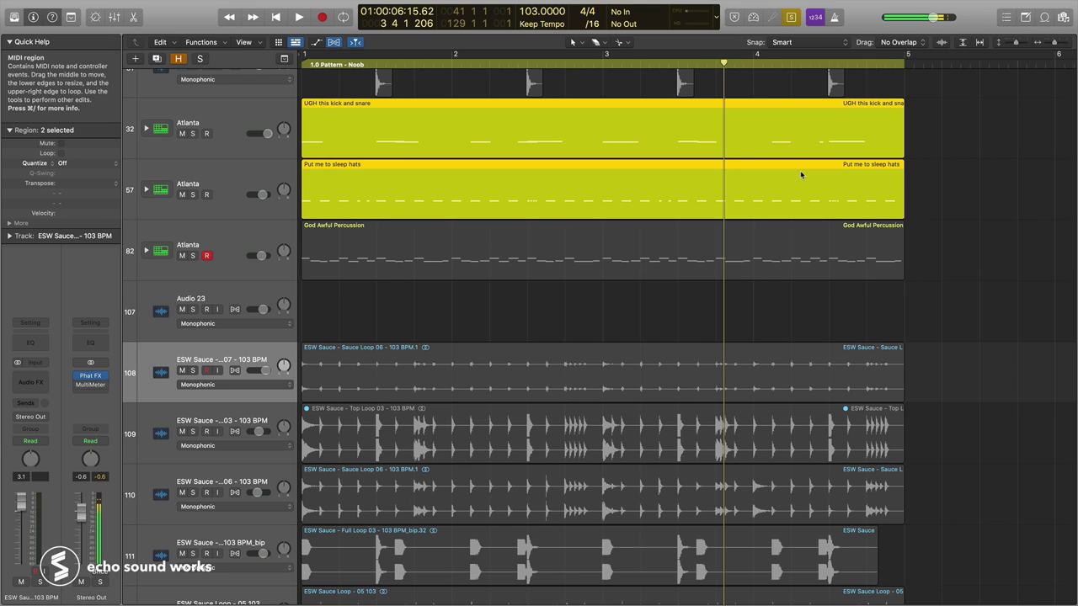
pyautogui.hotkey('ctrl', 's')
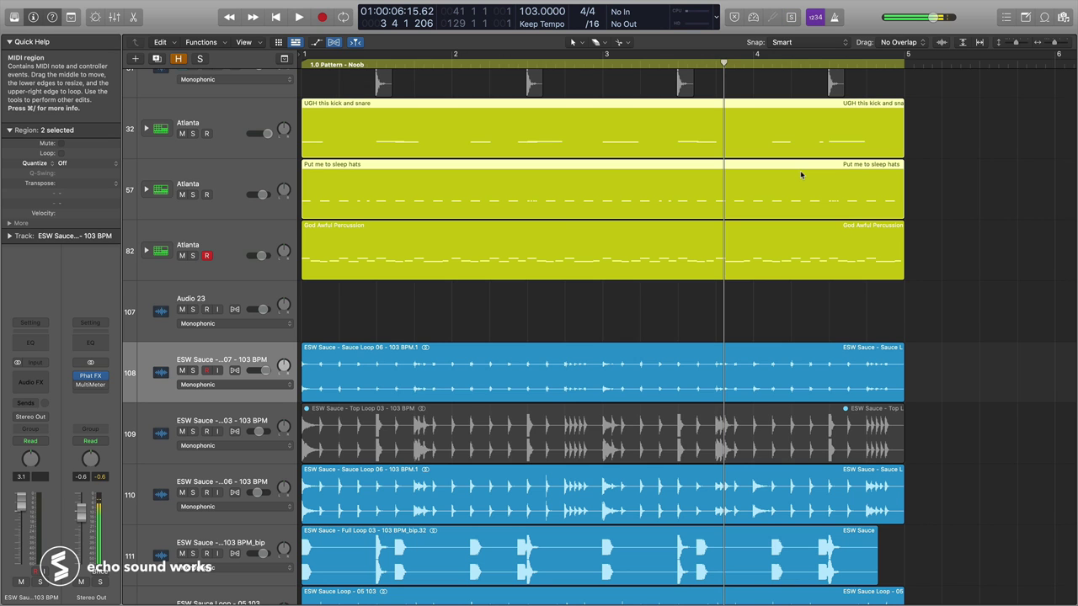
# Step: Select the three Atlanta MIDI regions, and after them the five ESW Sauce loop regions on tracks 108 to 112
pyautogui.moveTo(941, 128); pyautogui.dragTo(732, 295)
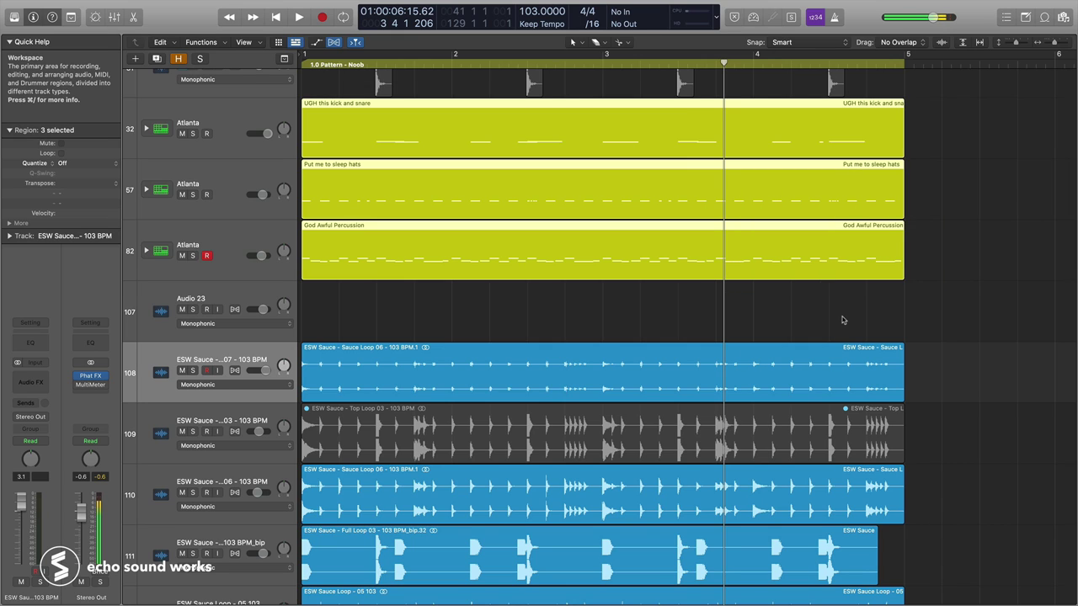
pyautogui.scroll(-2, 770, 312)
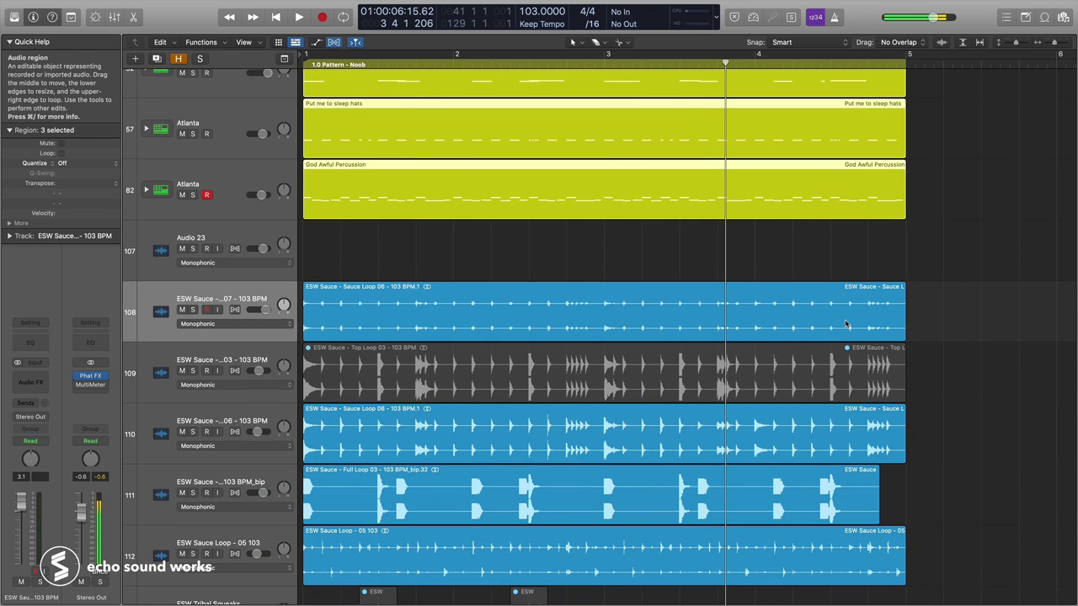
pyautogui.moveTo(960, 312); pyautogui.dragTo(528, 521)
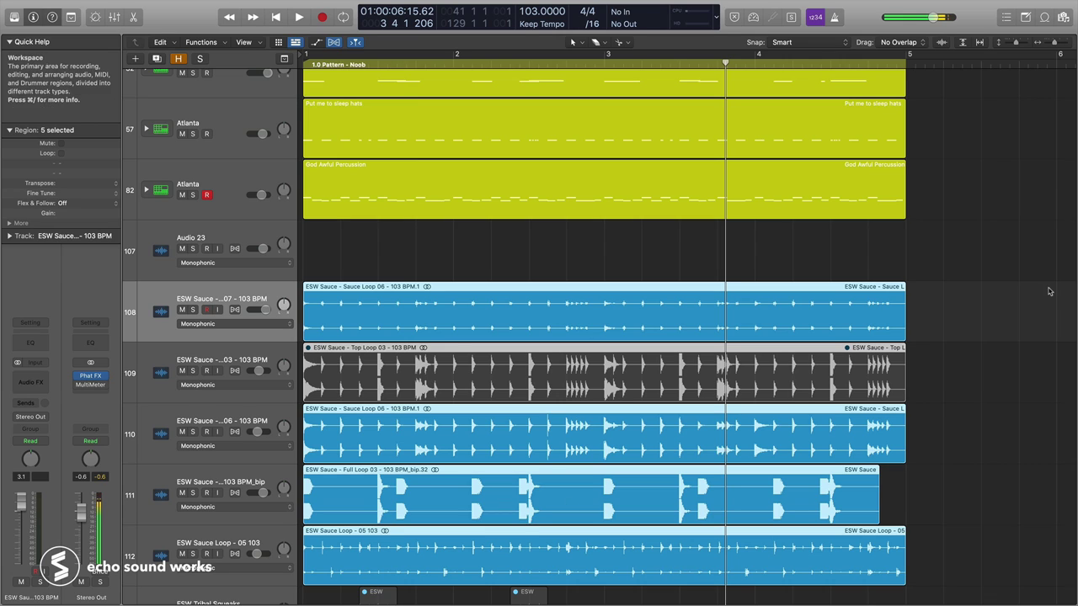
pyautogui.moveTo(957, 294); pyautogui.dragTo(369, 529)
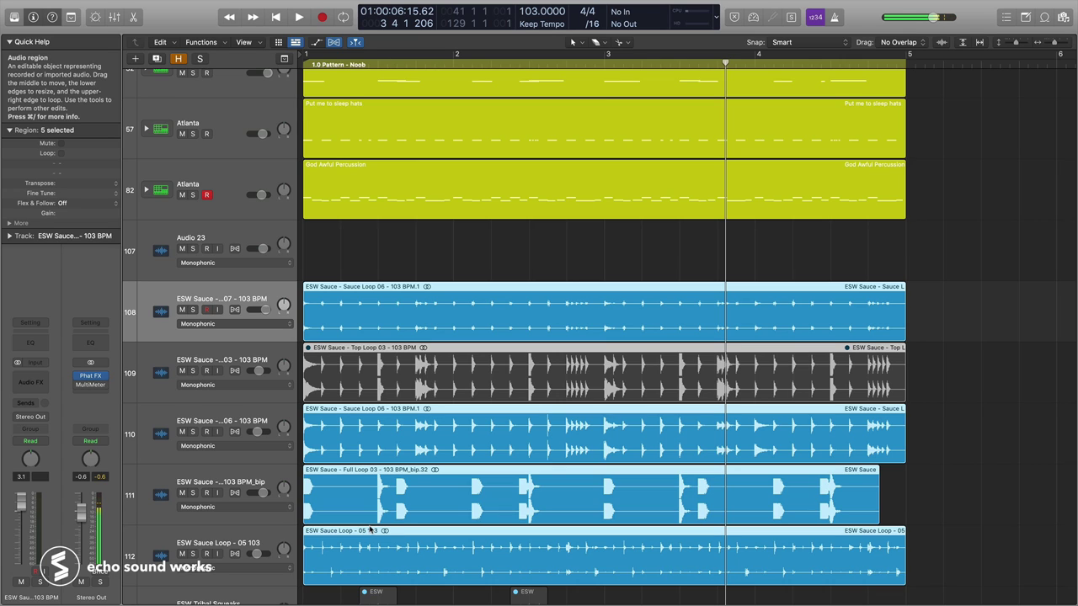
pyautogui.moveTo(970, 297); pyautogui.dragTo(429, 552)
# Step: Solo the selected ESW Sauce loops, play them back, and turn solo off after stopping
pyautogui.hotkey('ctrl', 's')
pyautogui.press('space')
pyautogui.scroll(-3, 468, 548)
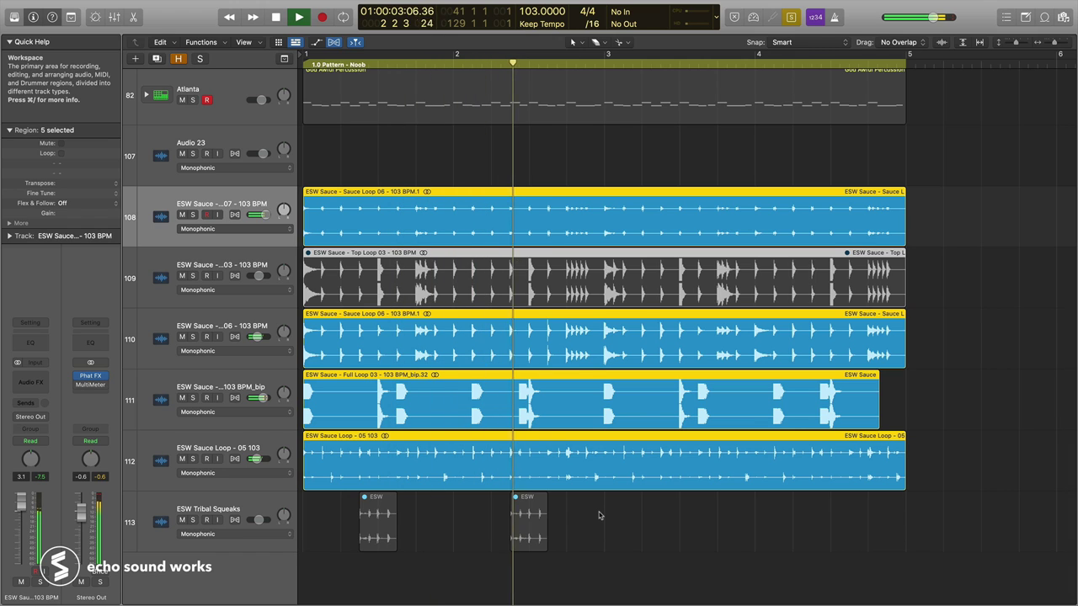
pyautogui.press('space')
pyautogui.hotkey('ctrl', 's')
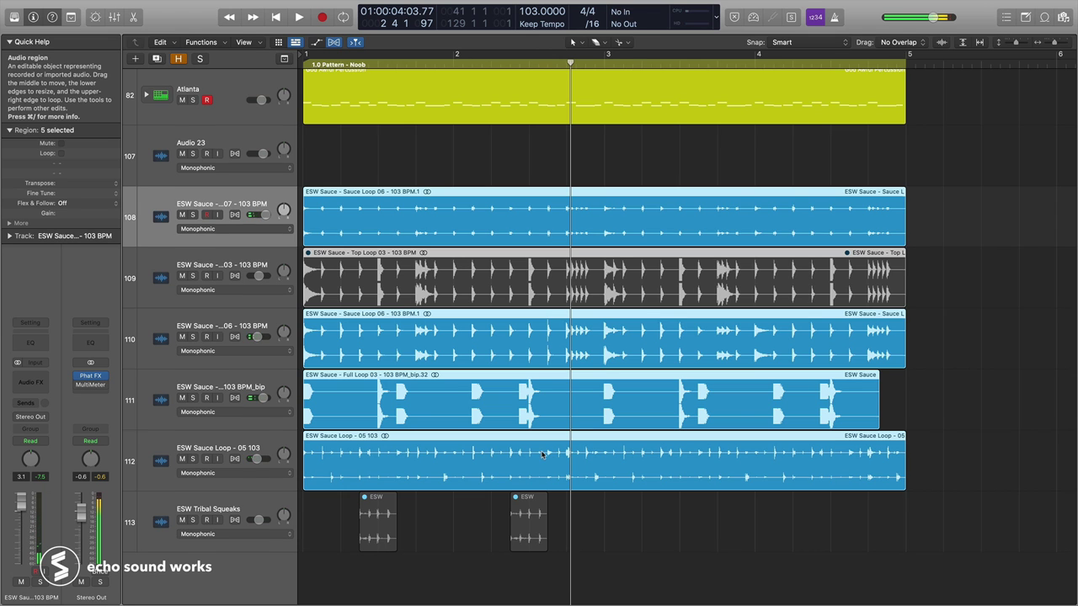
# Step: Audition the ESW Sauce loop regions in solo from the start once more and clear the selection
pyautogui.scroll(3, 544, 455)
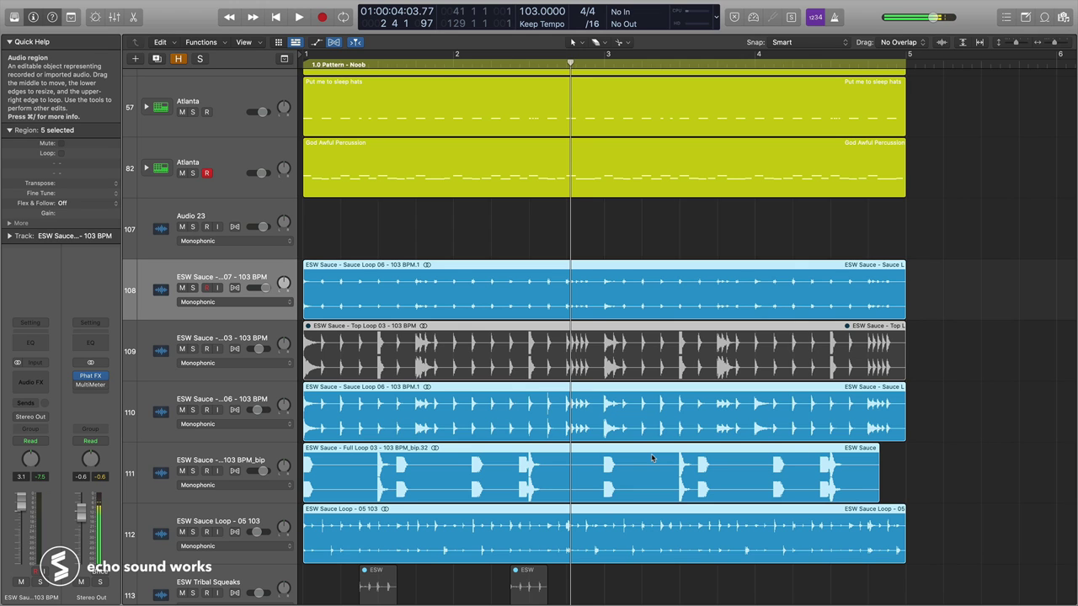
pyautogui.scroll(1, 652, 458)
pyautogui.moveTo(954, 311); pyautogui.dragTo(326, 565)
pyautogui.press('space')
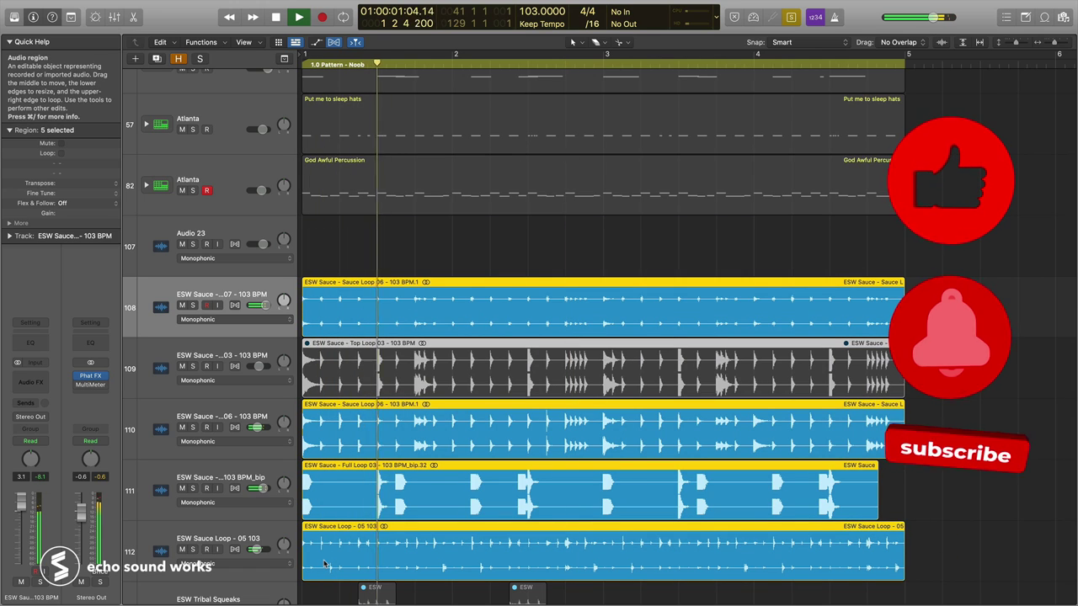
pyautogui.press('space')
pyautogui.click(723, 268)
# Step: Solo and play the "UGH this kick and snare" and "Put me to sleep hats" regions together, and turn solo off
pyautogui.scroll(2, 758, 240)
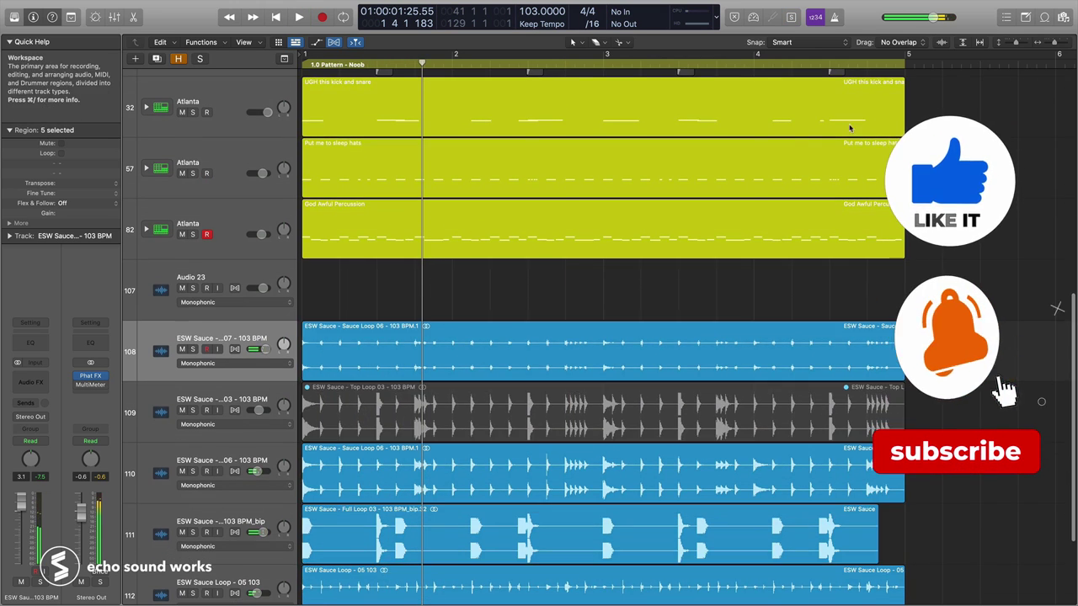
pyautogui.click(849, 123)
pyautogui.keyDown('shift'); pyautogui.click(726, 154); pyautogui.keyUp('shift')
pyautogui.press('space')
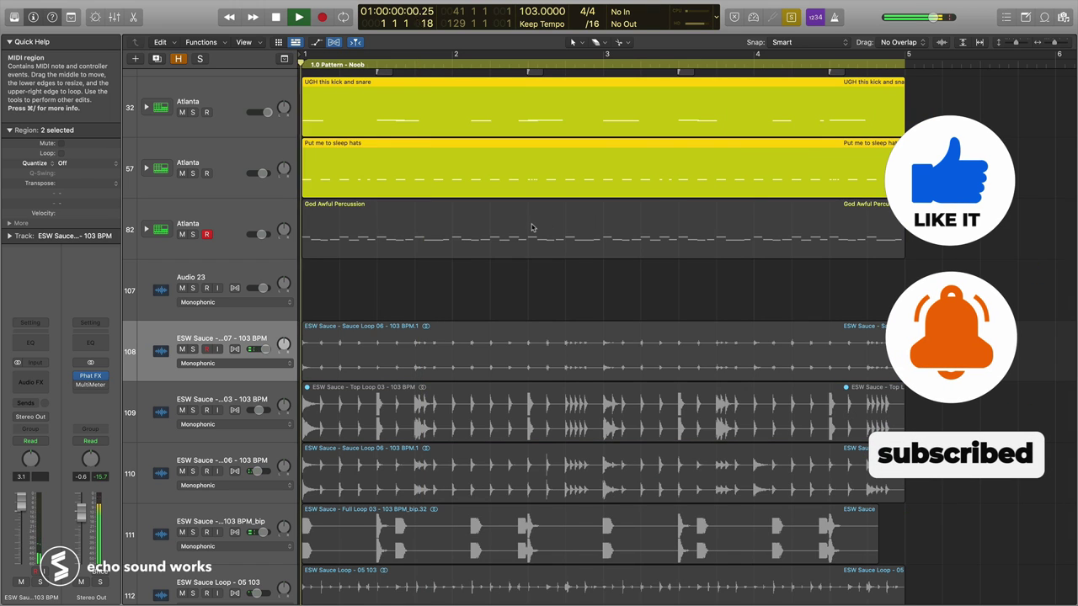
pyautogui.press('space')
pyautogui.hotkey('ctrl', 's')
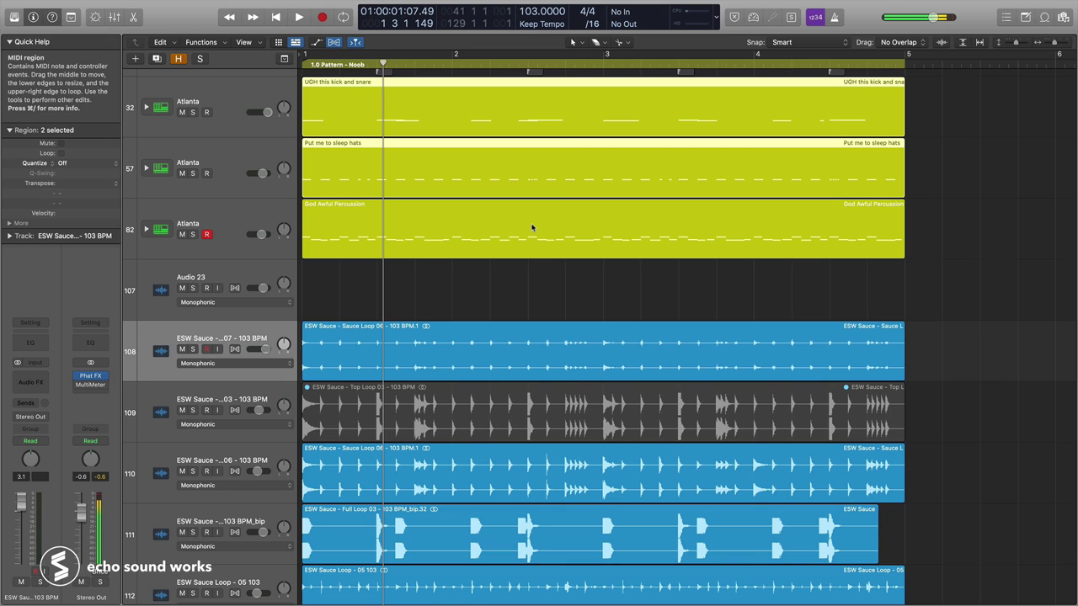
# Step: Select the "God Awful Percussion" region, include "Put me to sleep hats", and clear the selection
pyautogui.click(906, 230)
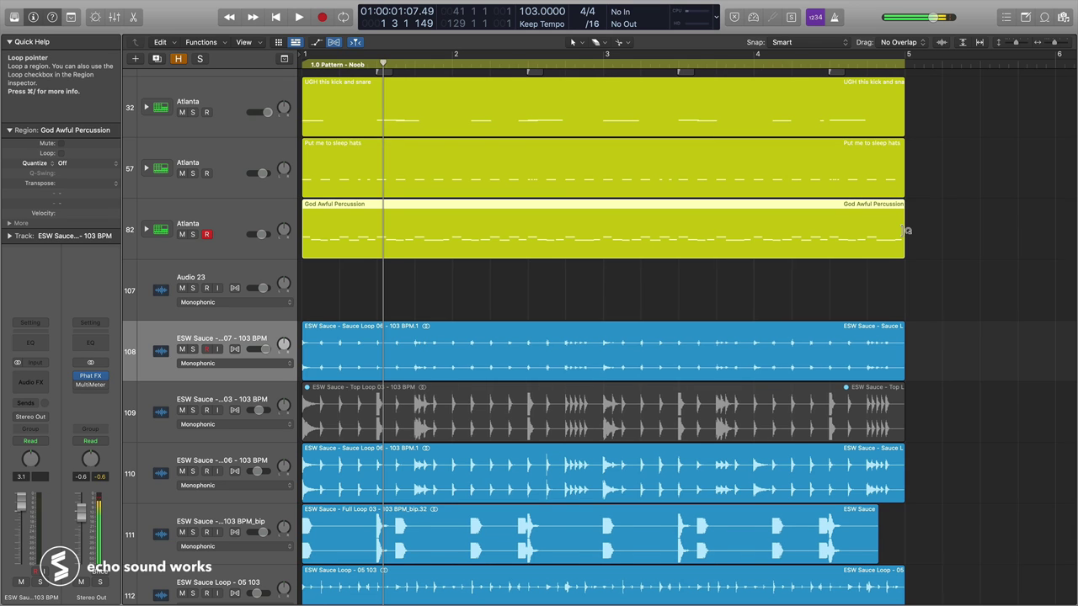
pyautogui.hscroll(3, 907, 230)
pyautogui.moveTo(878, 147); pyautogui.dragTo(656, 245)
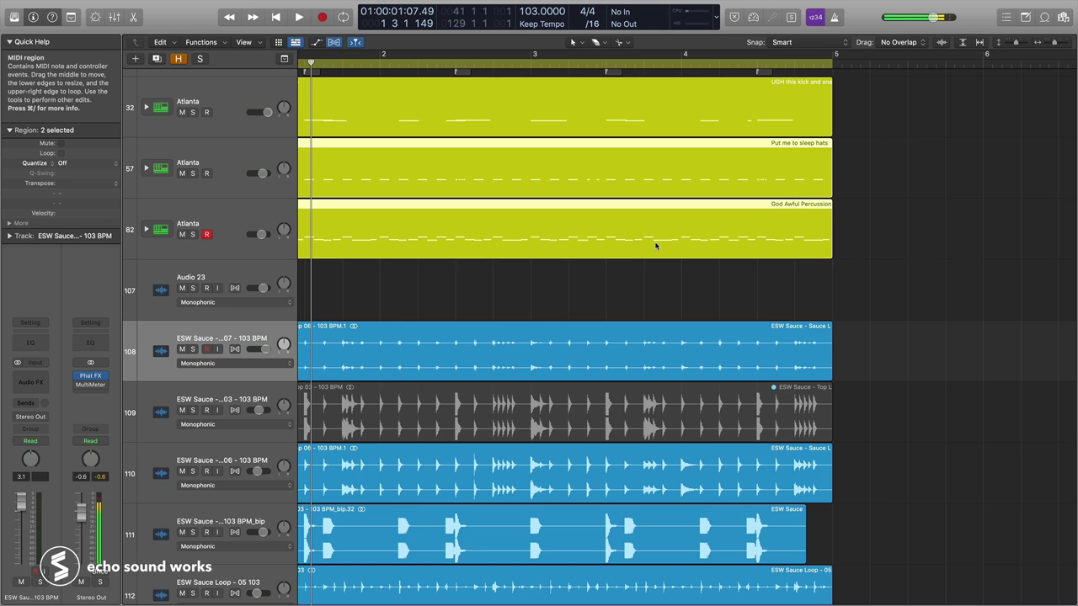
pyautogui.scroll(-2, 884, 286)
pyautogui.click(915, 289)
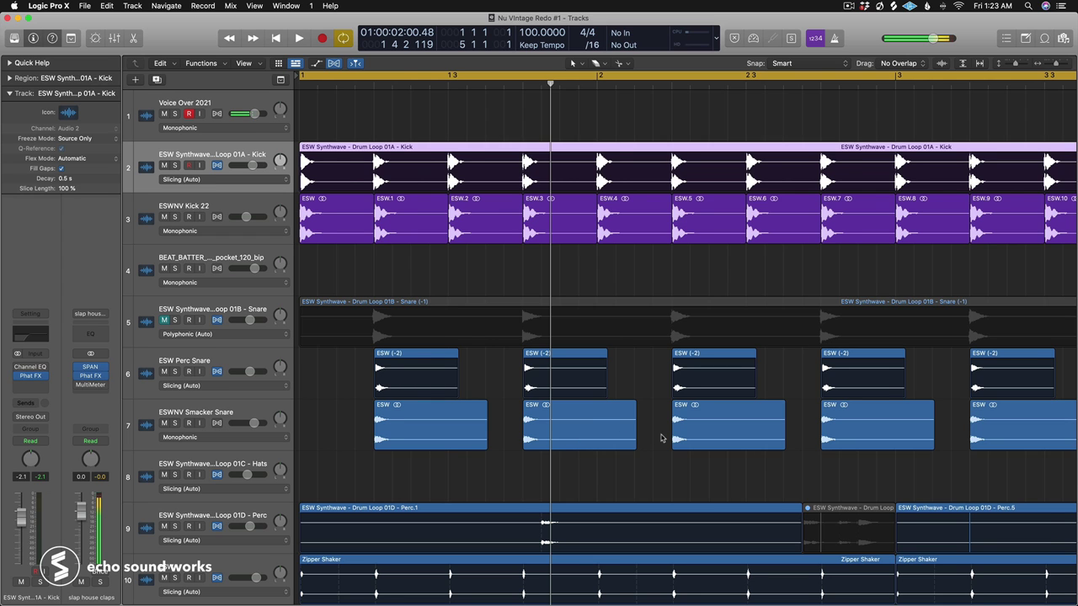
# Step: Mute the Drum Loop 01A - Kick and ESW Perc Snare tracks, and select the ESWNV Kick 22 track
pyautogui.press('super+Left')
pyautogui.press('super+Left')
pyautogui.press('super+Up')
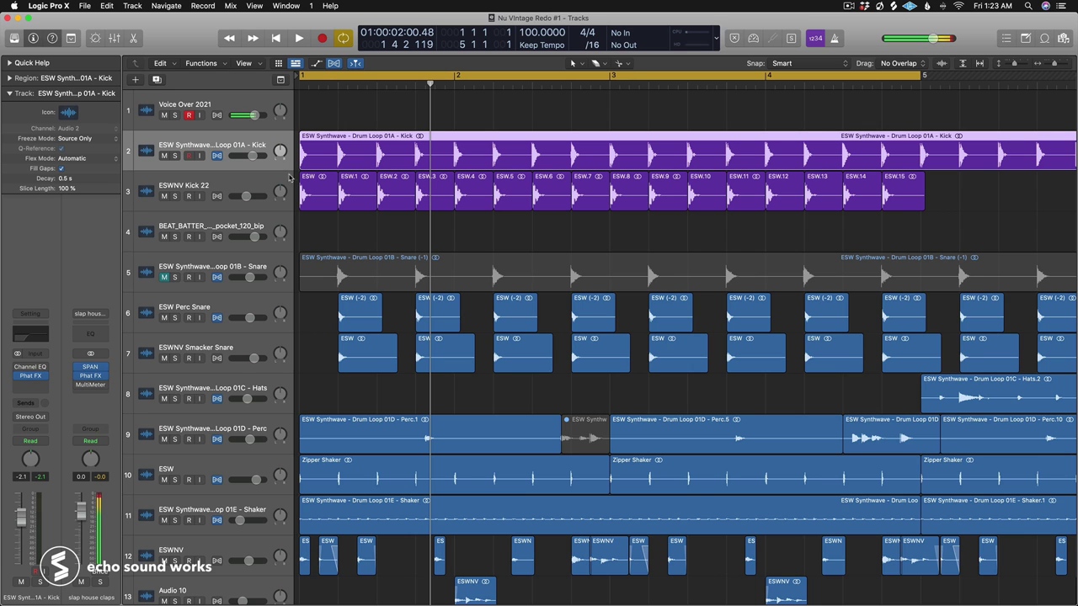
pyautogui.click(164, 155)
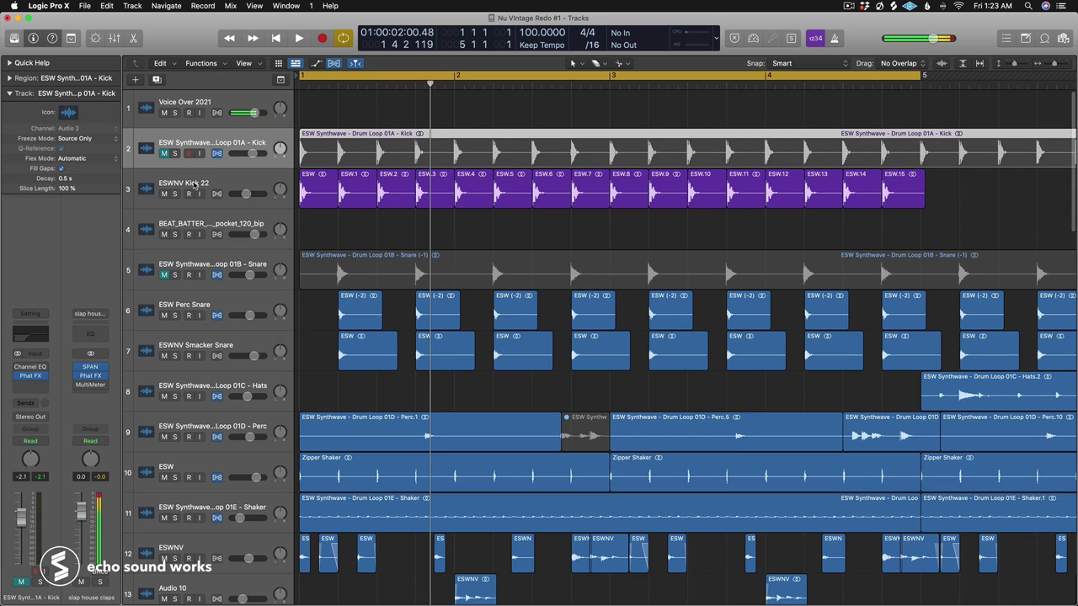
pyautogui.click(195, 184)
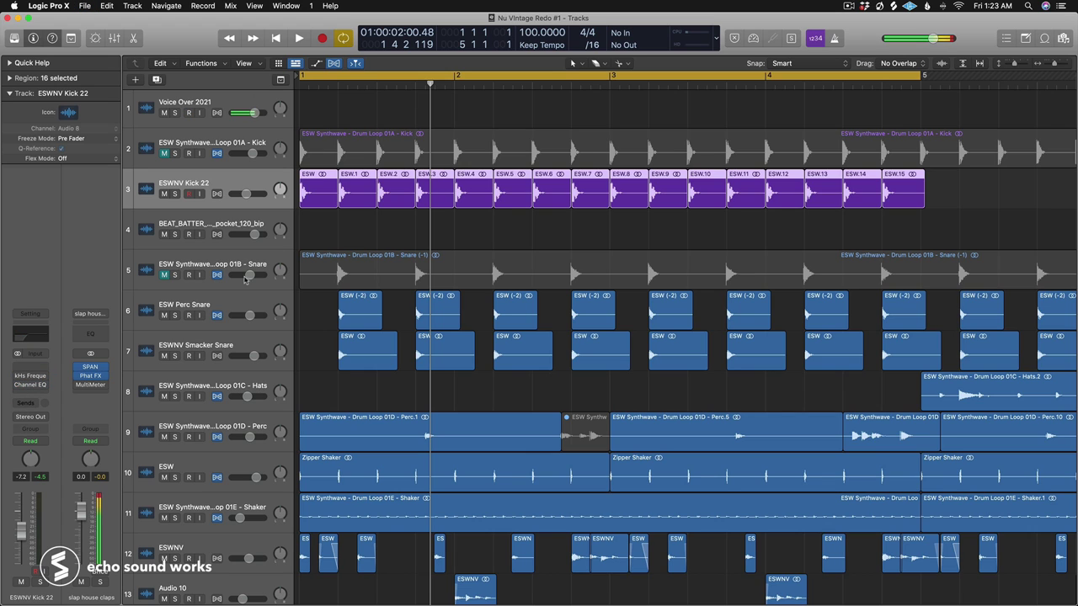
pyautogui.click(166, 315)
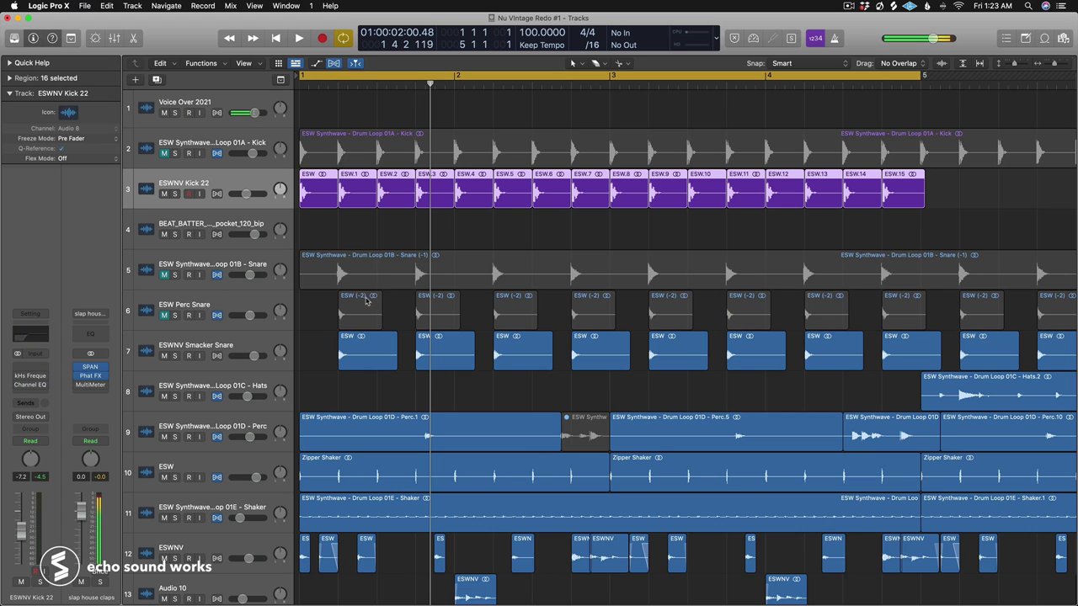
# Step: Raise the ESWNV Kick 22 track volume to -0.3 while auditioning the beat, and stop playback
pyautogui.scroll(-2, 379, 198)
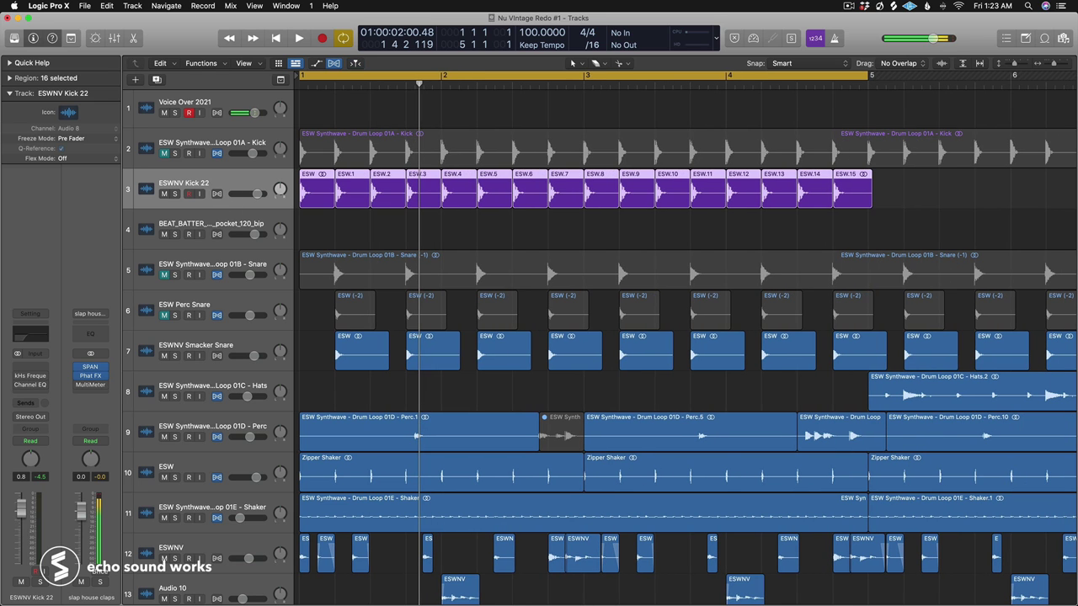
pyautogui.press('space')
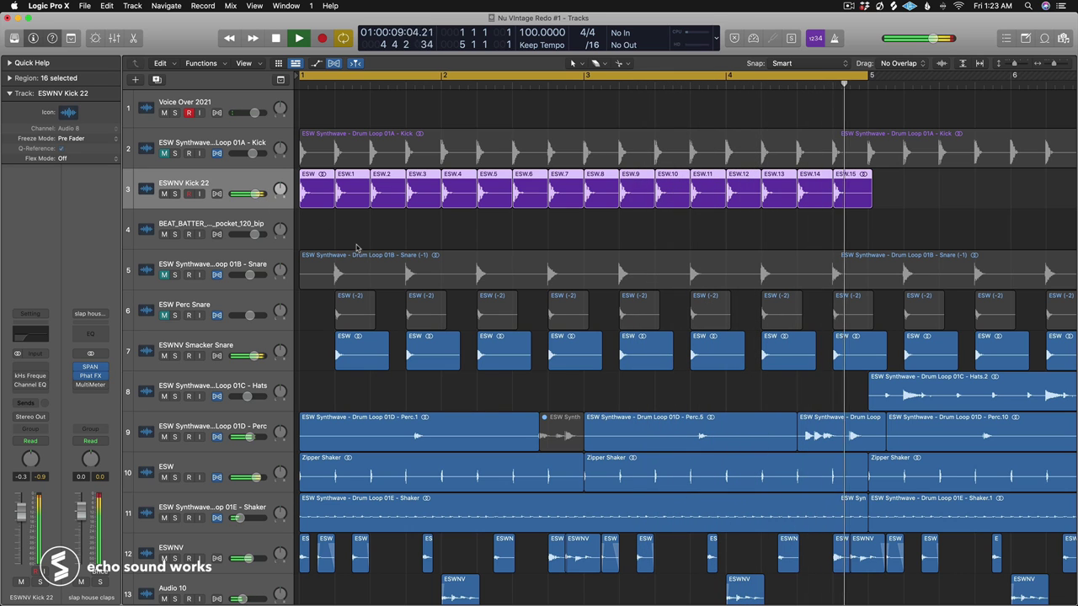
pyautogui.press('space')
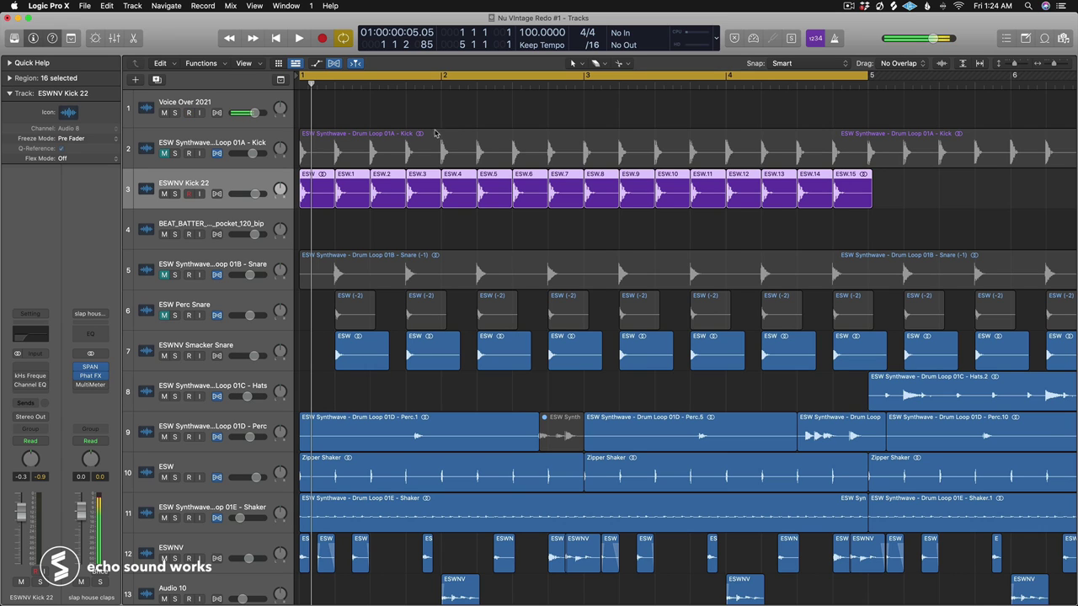
# Step: Unmute the Drum Loop 01A - Kick track, select it, and solo its region
pyautogui.click(165, 153)
pyautogui.click(173, 149)
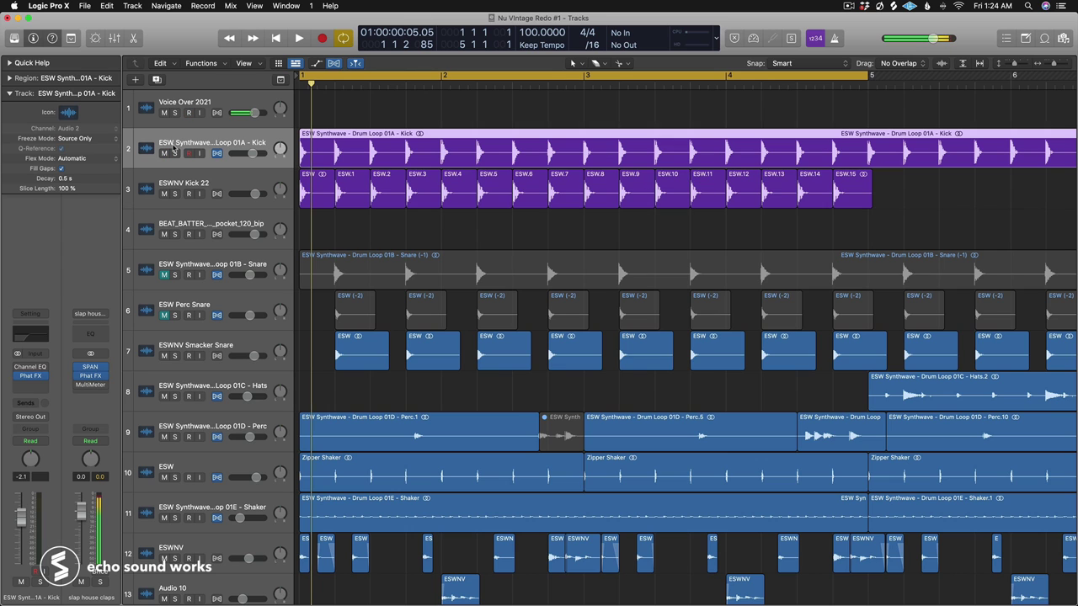
pyautogui.hotkey('ctrl', 's')
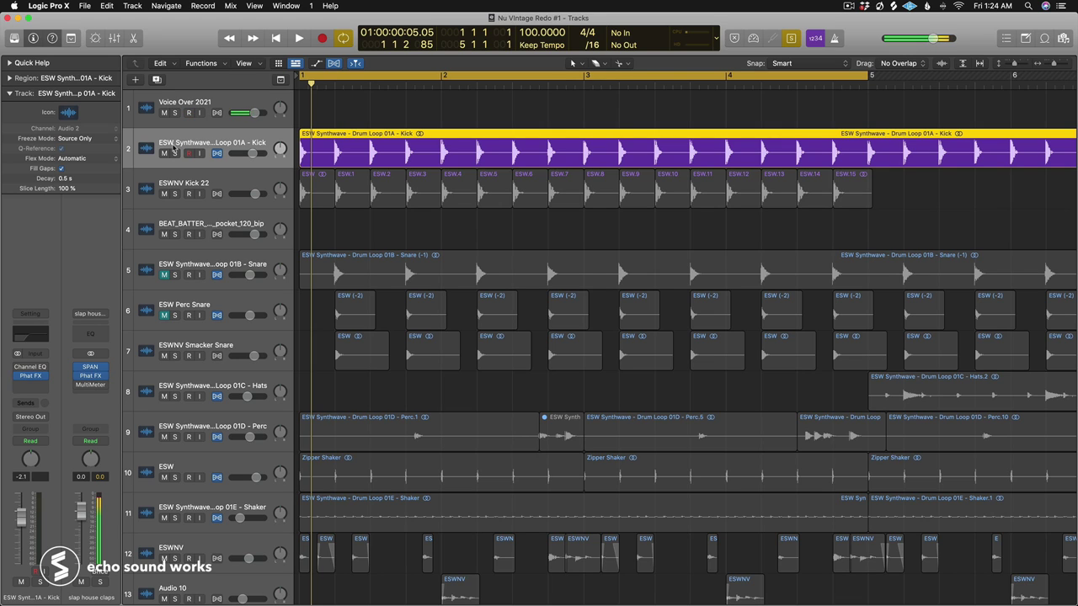
# Step: Solo both kick layers together, and after that audition only the ESWNV Kick 22 regions
pyautogui.moveTo(889, 192); pyautogui.dragTo(305, 154)
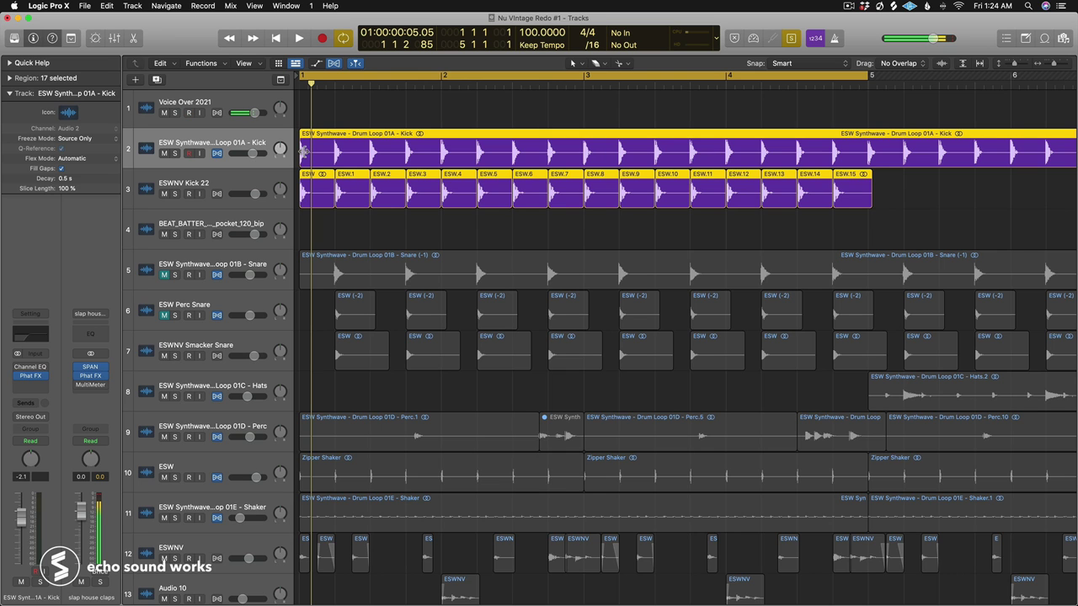
pyautogui.scroll(-2, 286, 160)
pyautogui.scroll(1, 277, 164)
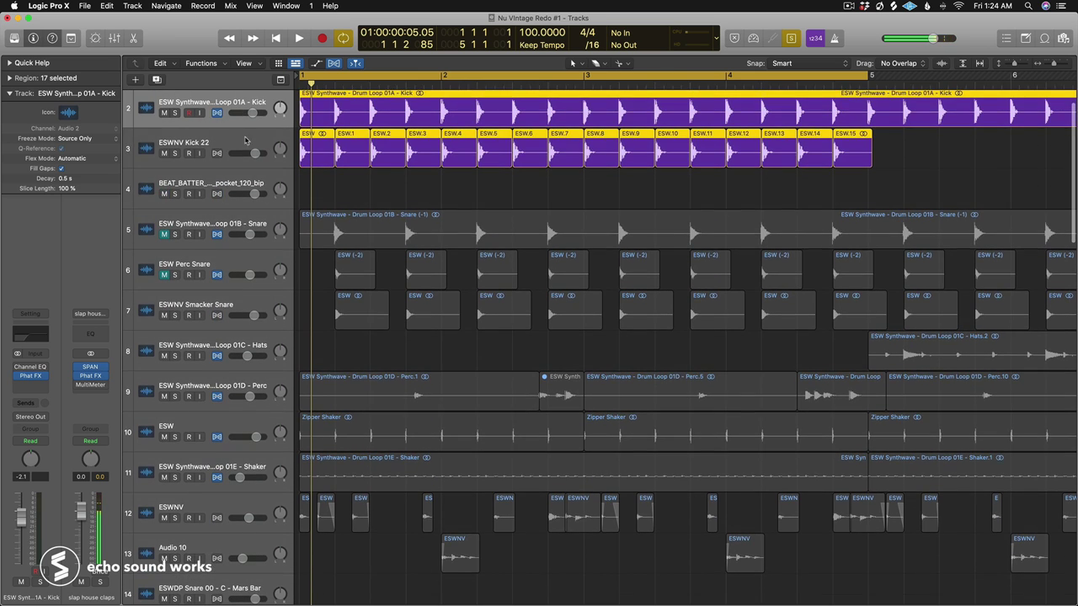
pyautogui.click(267, 165)
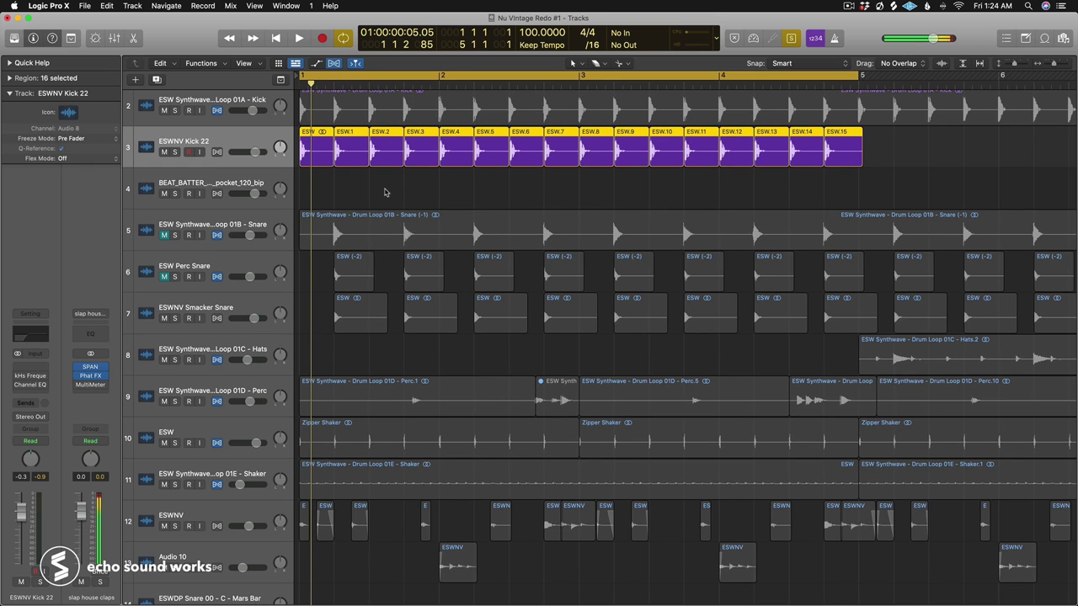
pyautogui.press('space')
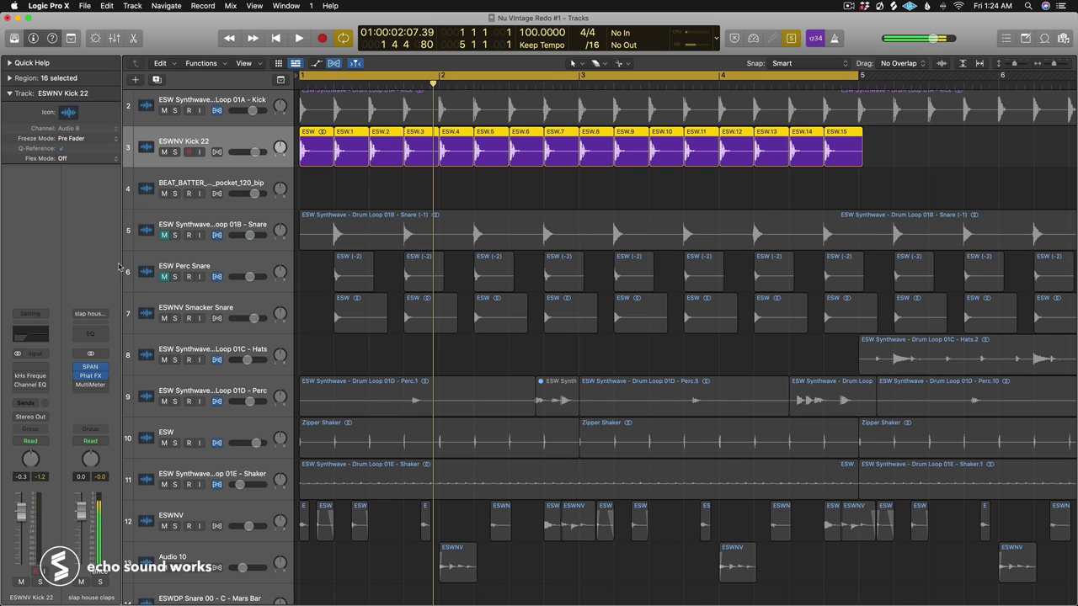
# Step: Switch the solo to the Drum Loop 01A - Kick track and enlarge its waveform from bar 1
pyautogui.click(249, 96)
pyautogui.press('super+Right')
pyautogui.press('super+Right')
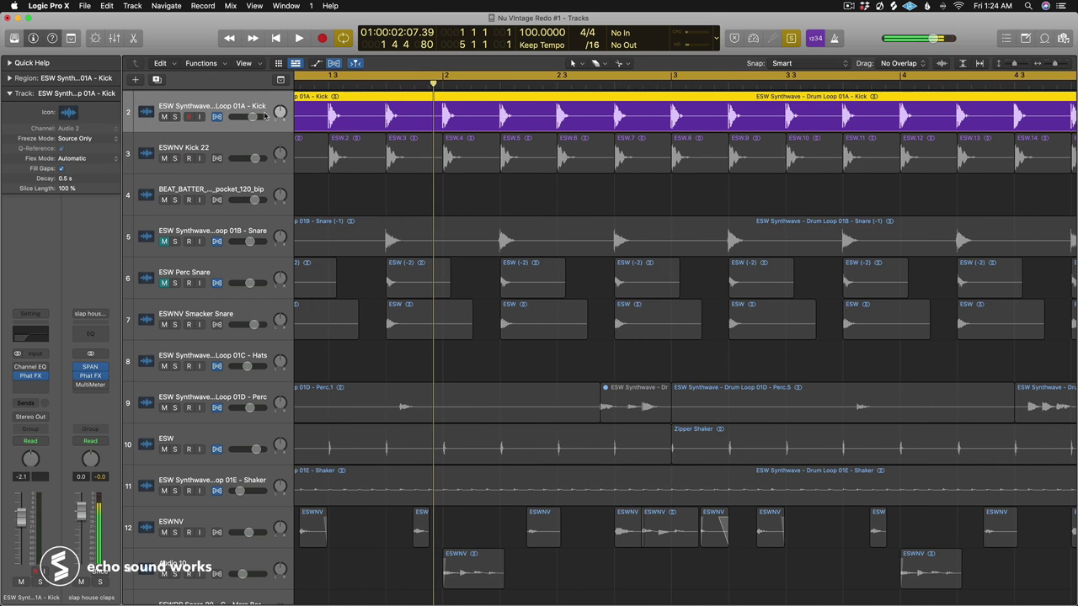
pyautogui.hscroll(-3, 265, 113)
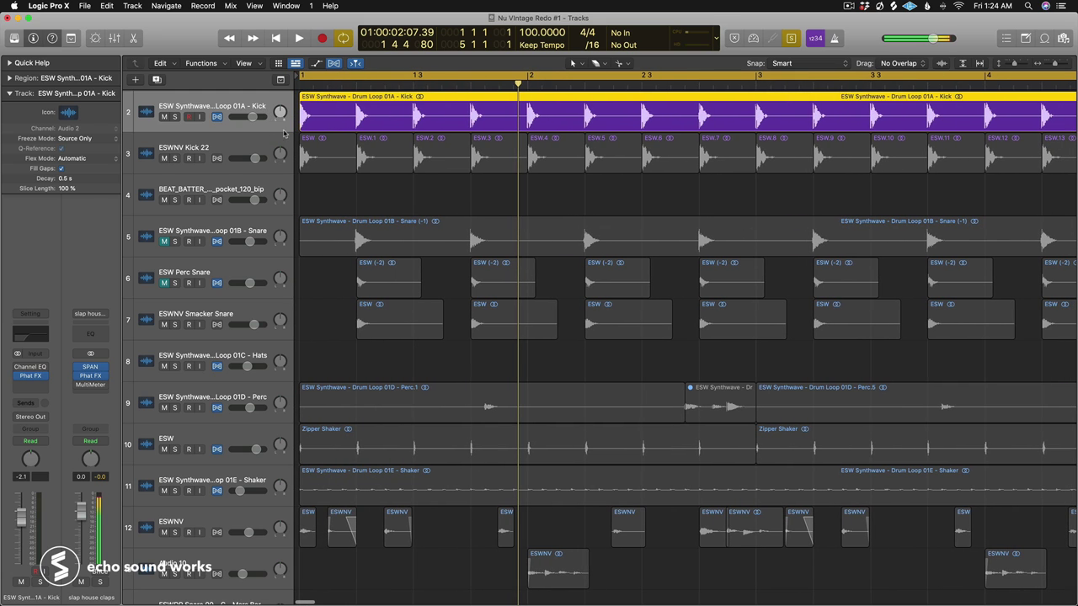
# Step: Audition the soloed Drum Loop 01A - Kick, and move the solo to the ESWNV Kick 22 regions
pyautogui.press('space')
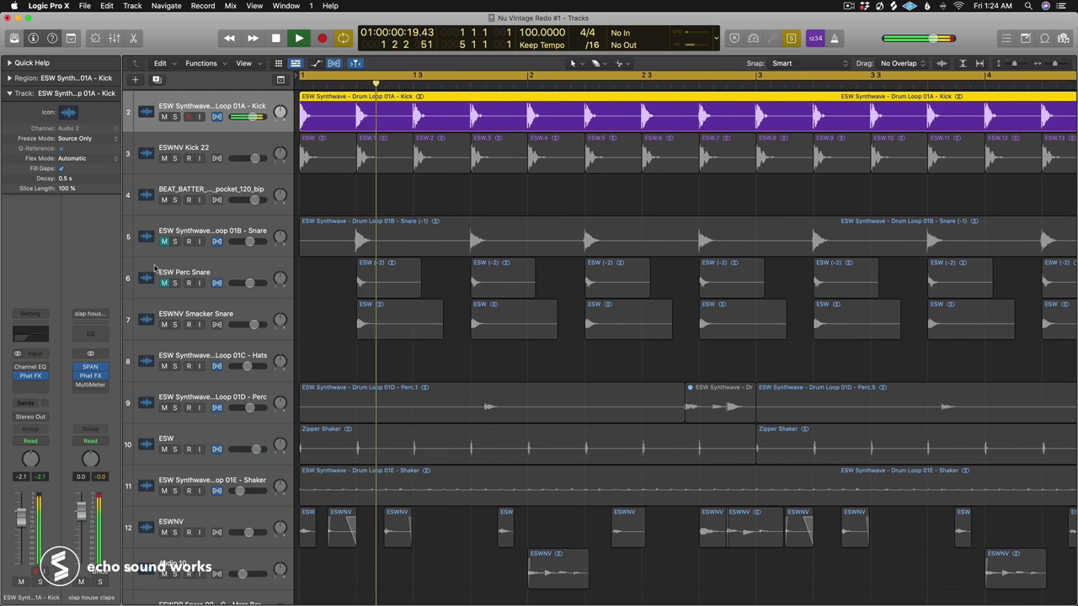
pyautogui.press('space')
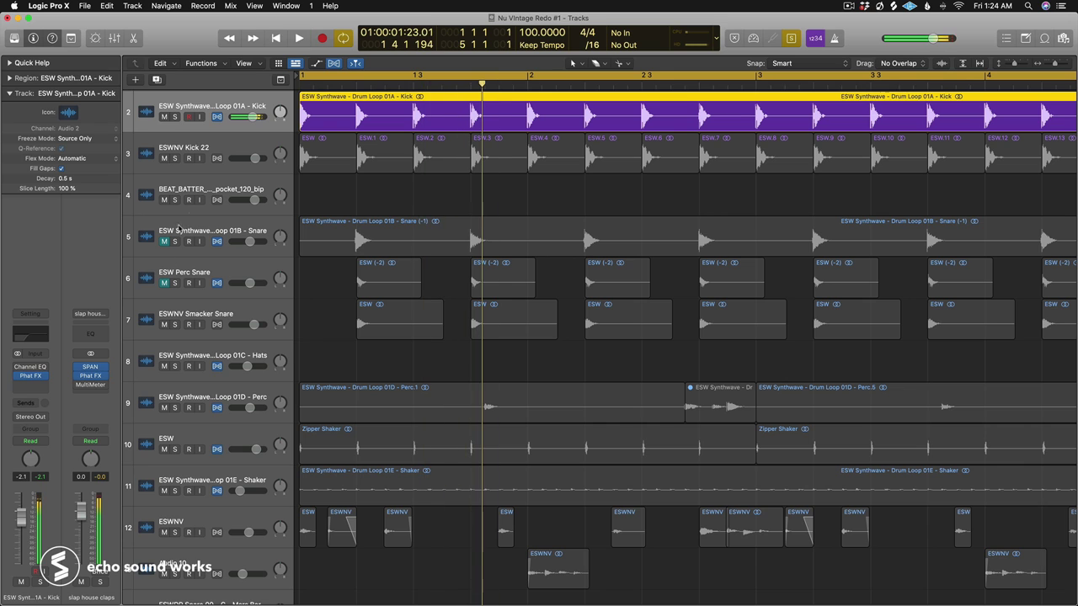
pyautogui.click(247, 149)
pyautogui.press('super+Left')
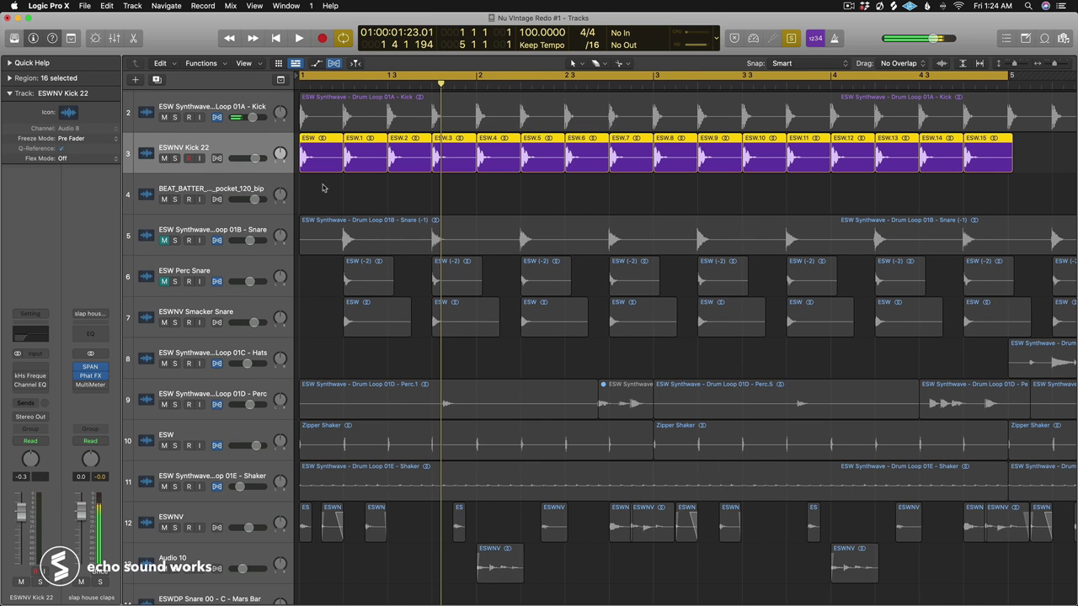
# Step: Examine the soloed kick's frequency spectrum in SPAN on the slap house claps channel with Hold enabled, and close the analyzer
pyautogui.click(91, 368)
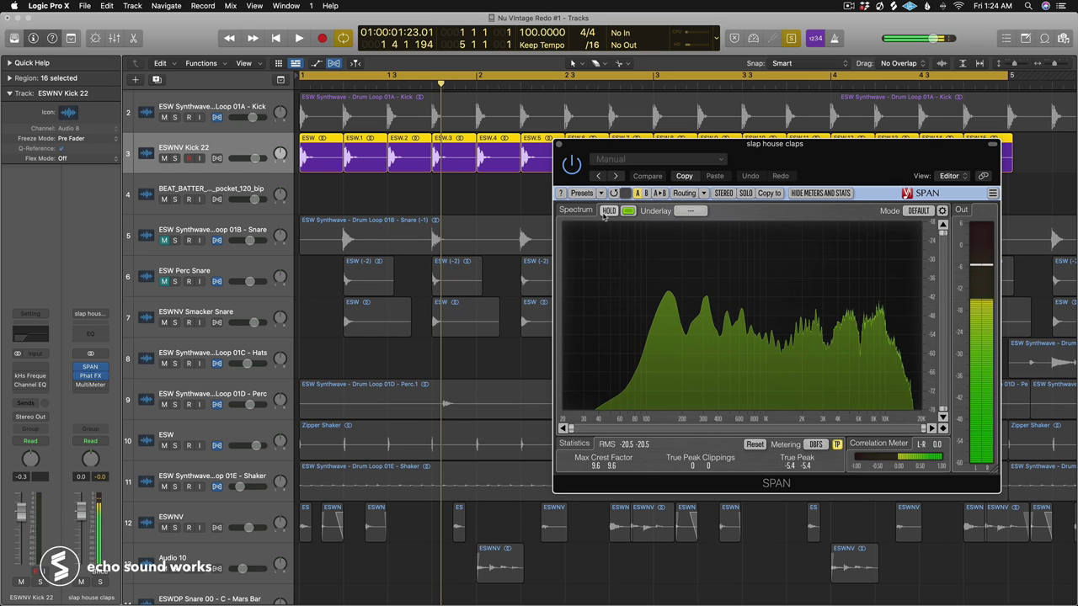
pyautogui.press('space')
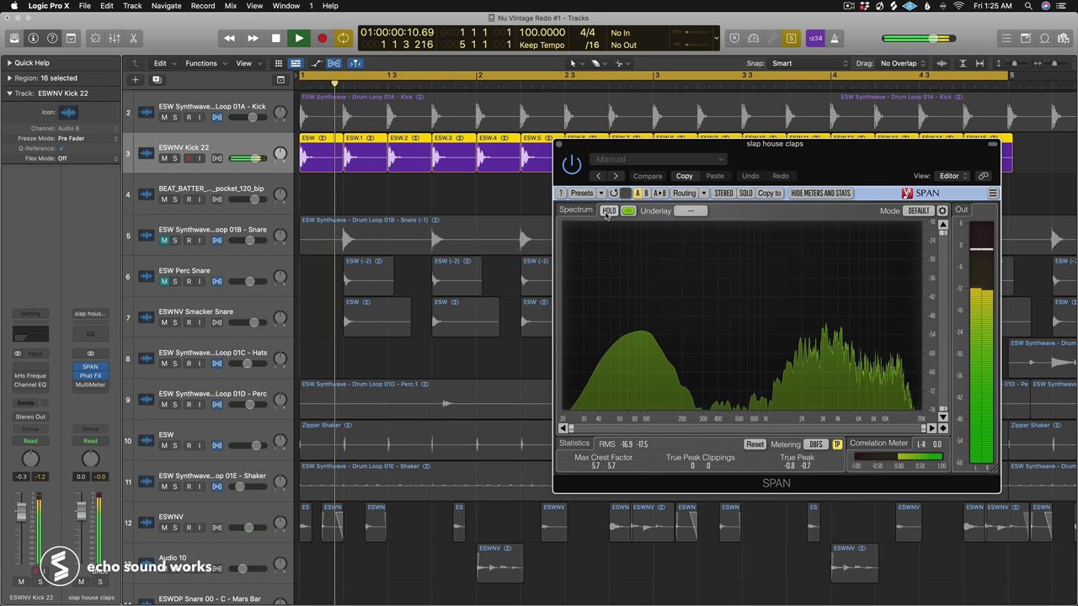
pyautogui.click(604, 211)
pyautogui.press('space')
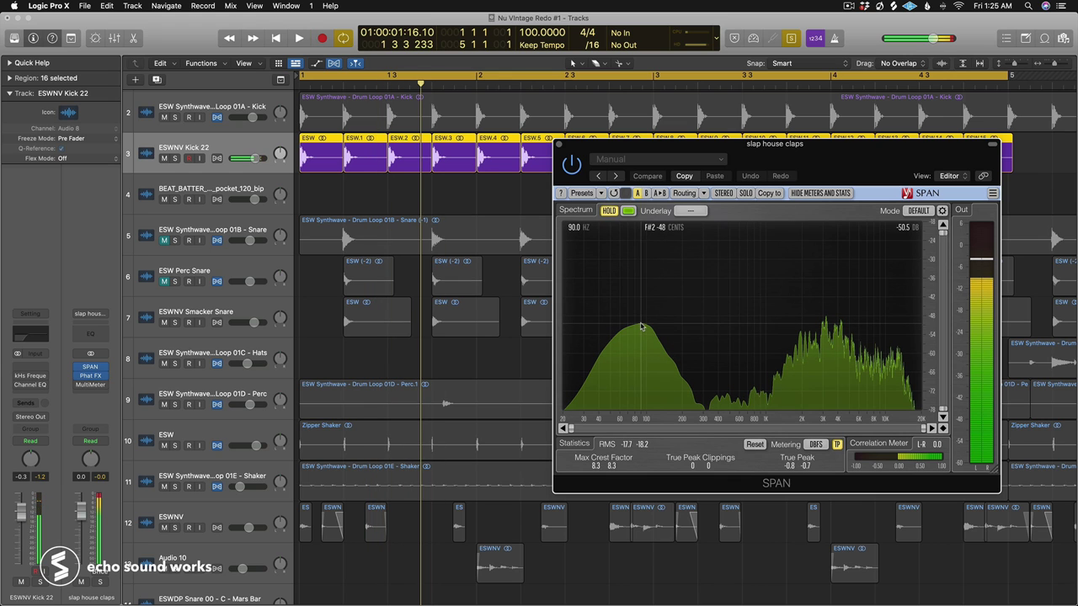
pyautogui.click(558, 145)
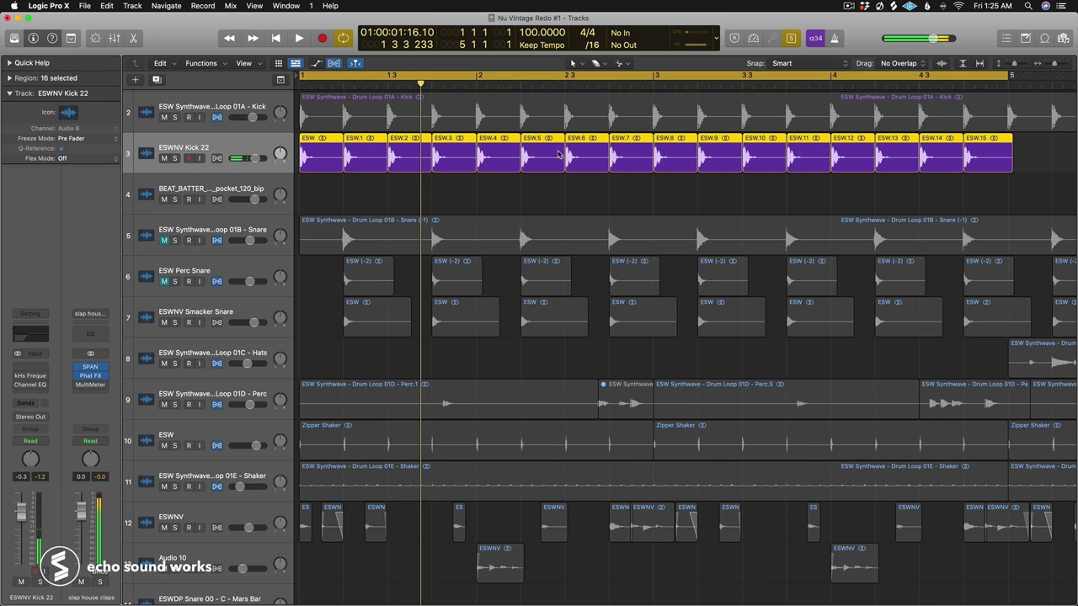
# Step: Audition the Drum Loop 01A - Kick region again, and return the solo to the ESWNV Kick 22 track
pyautogui.click(364, 112)
pyautogui.press('space')
pyautogui.press('space')
pyautogui.hotkey('ctrl', 's')
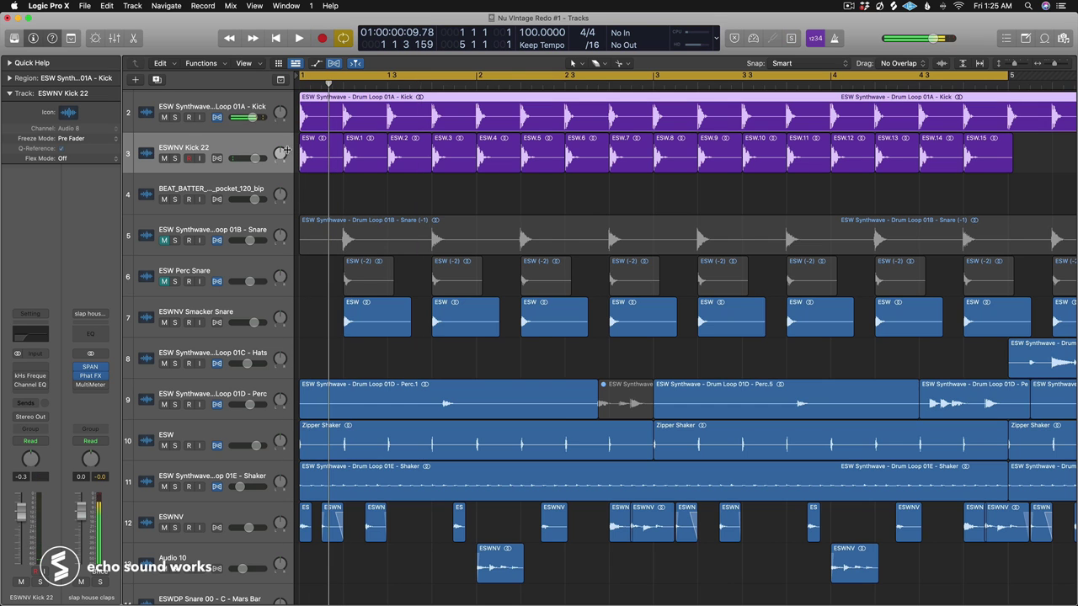
pyautogui.click(265, 150)
pyautogui.hotkey('ctrl', 's')
# Step: Enable the kHs Freque and Channel EQ plug-ins on ESWNV Kick 22, and audition it with the low cut at 306 Hz and Q 0.71
pyautogui.click(25, 376)
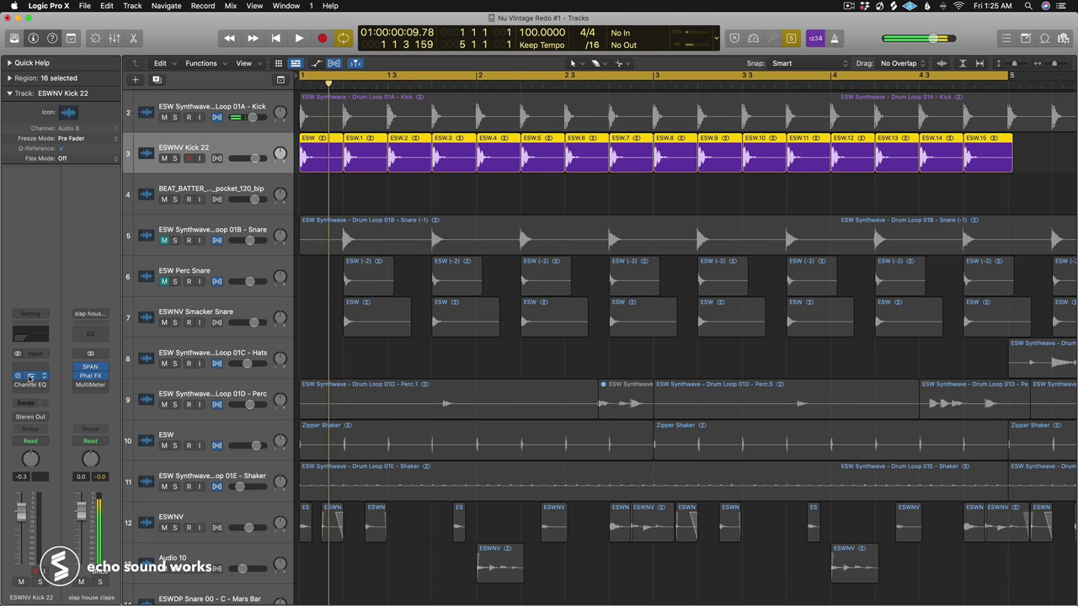
pyautogui.click(367, 168)
pyautogui.click(30, 385)
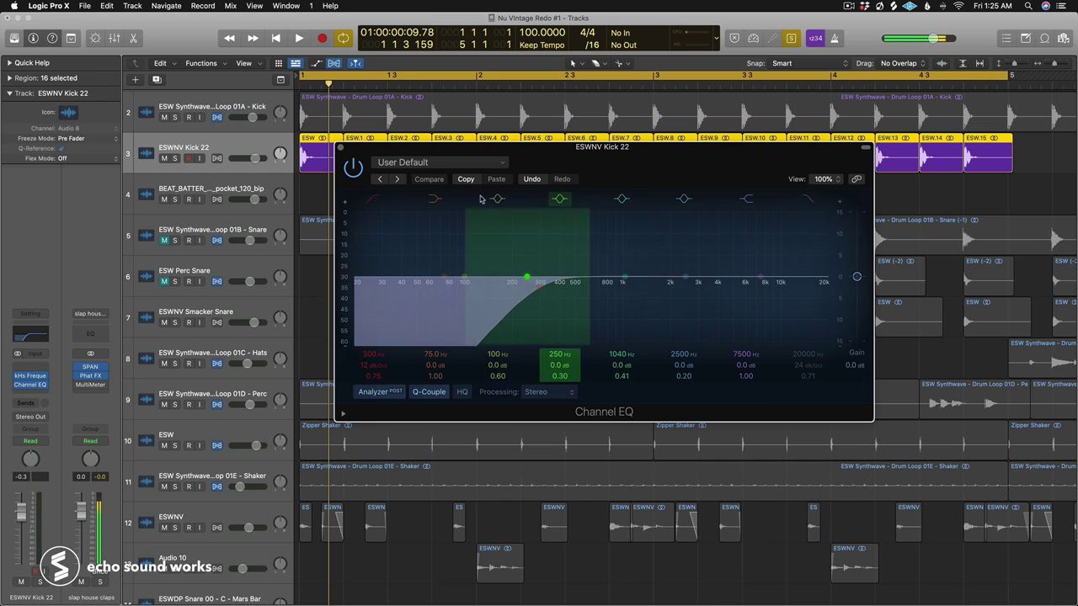
pyautogui.moveTo(461, 148); pyautogui.dragTo(441, 199)
pyautogui.moveTo(509, 336); pyautogui.dragTo(517, 337)
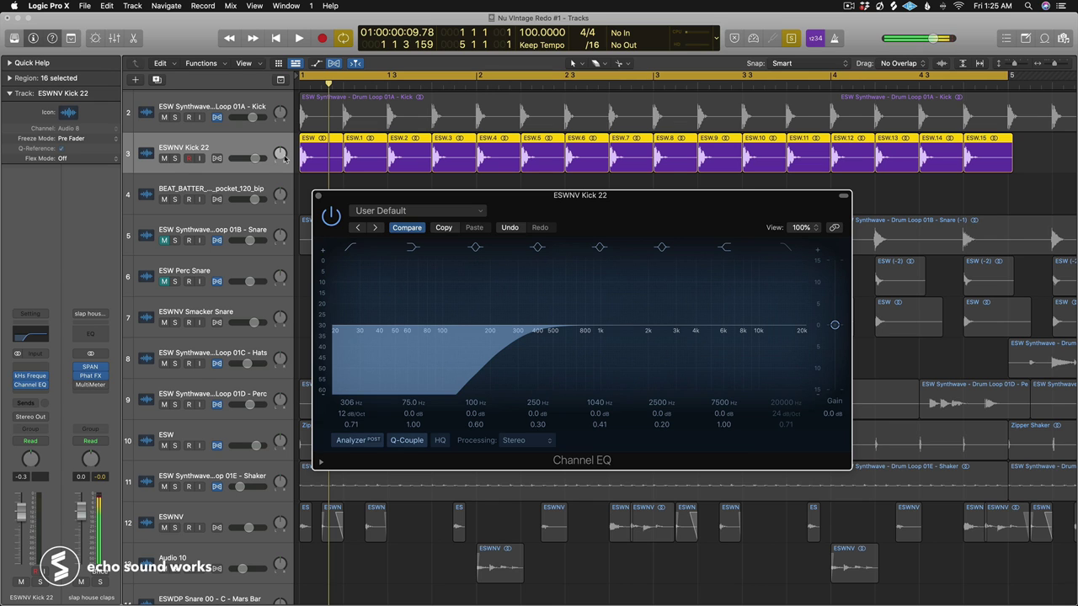
pyautogui.press('space')
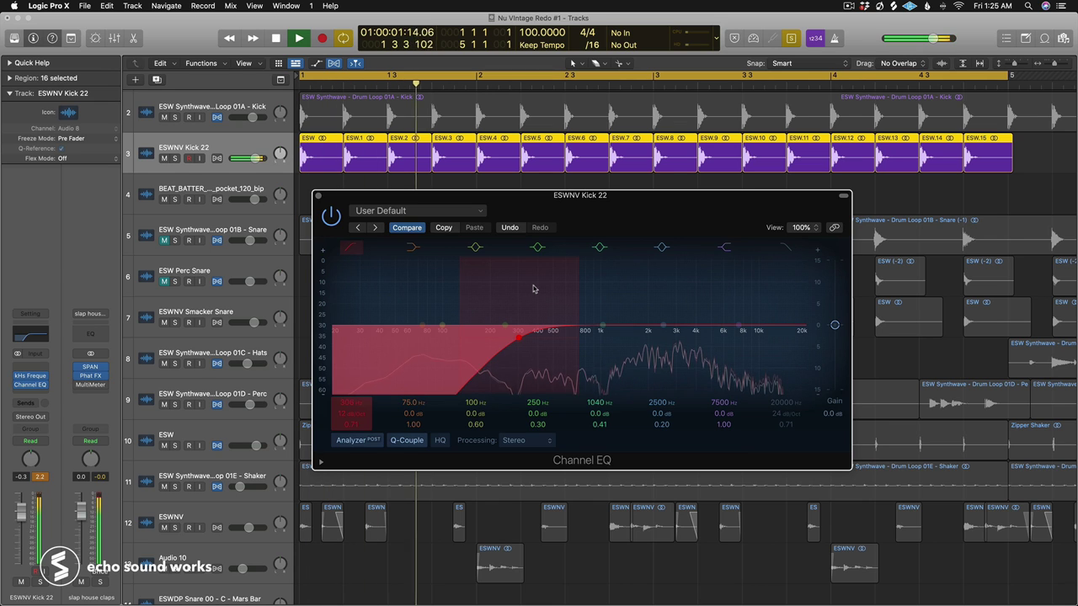
pyautogui.press('space')
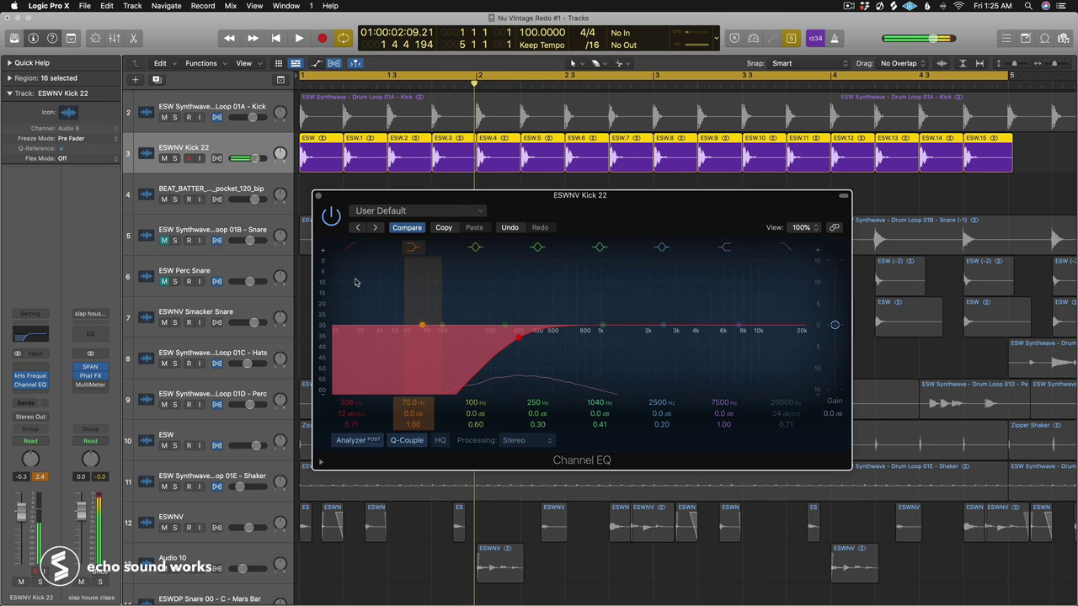
# Step: Lower ESWNV Kick 22 to -3.2 dB and audition its first region together with the Drum Loop 01A - Kick
pyautogui.click(309, 154)
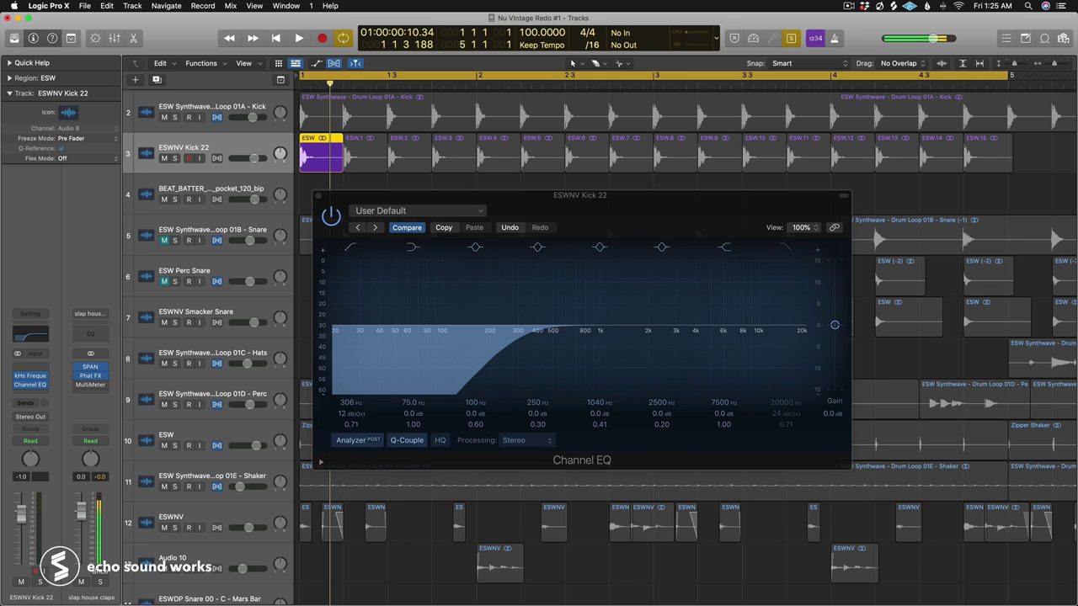
pyautogui.keyDown('shift'); pyautogui.click(345, 103); pyautogui.keyUp('shift')
pyautogui.press('space')
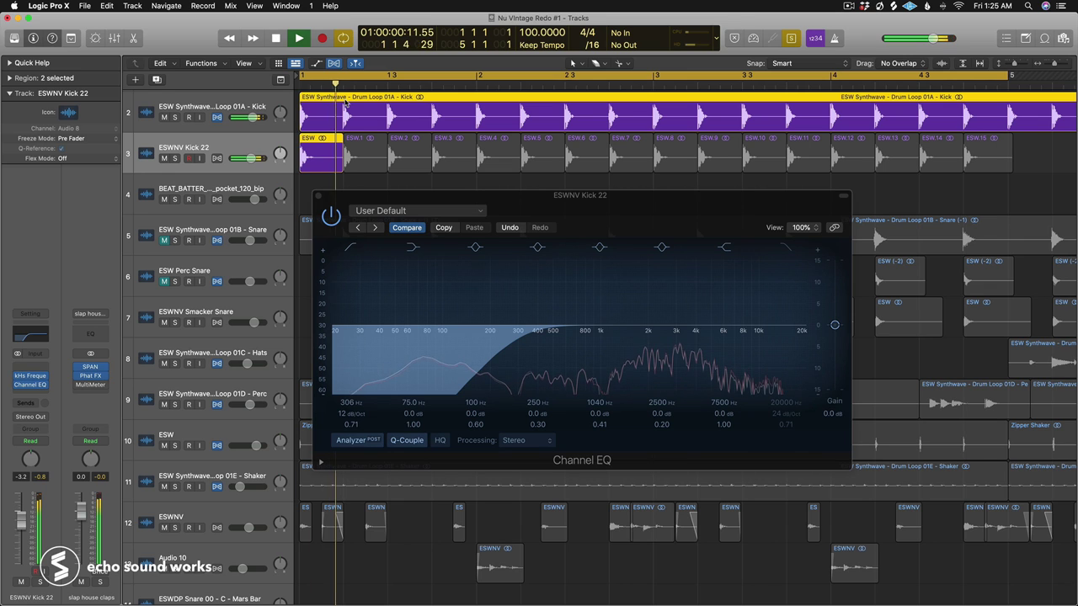
pyautogui.press('space')
# Step: Close the Channel EQ window and draw a short fade-in at the start of all the ESWNV Kick 22 regions
pyautogui.click(270, 151)
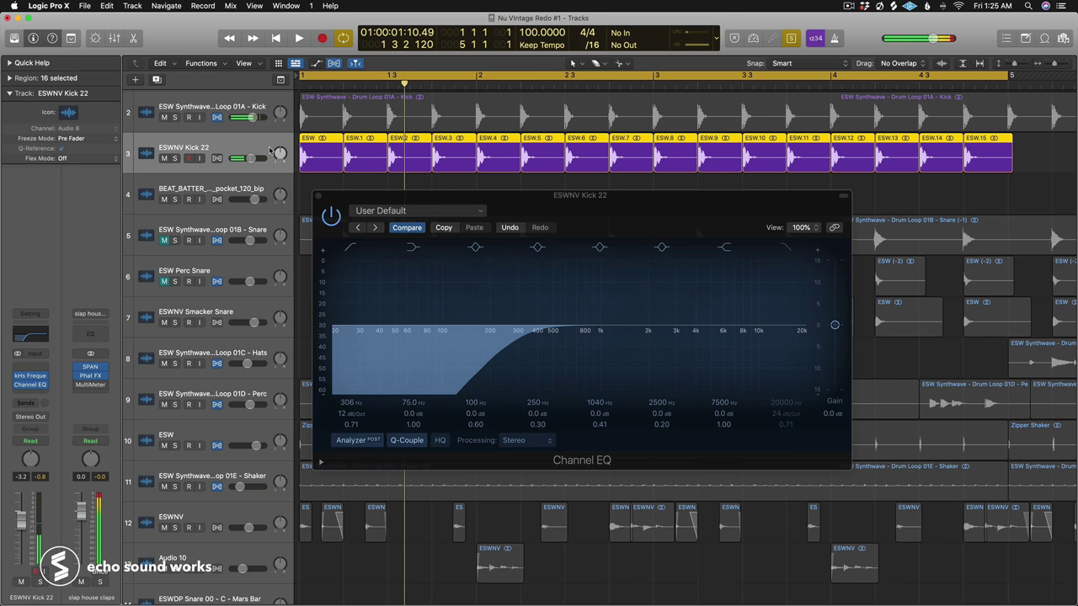
pyautogui.rightClick(305, 150)
pyautogui.press('z')
pyautogui.moveTo(336, 177); pyautogui.dragTo(375, 207)
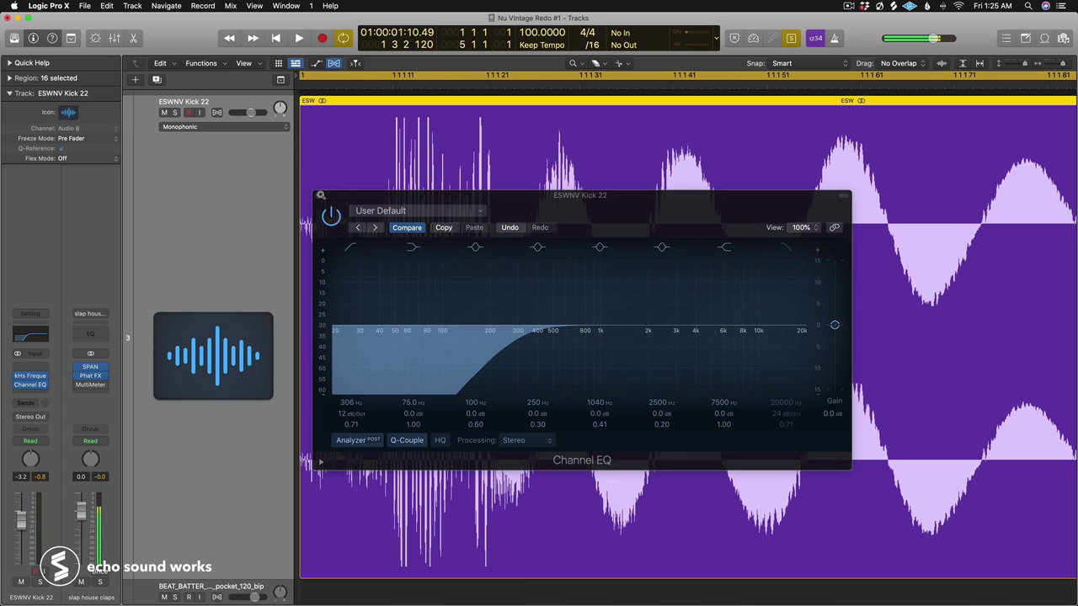
pyautogui.click(319, 196)
pyautogui.press('t')
pyautogui.press('t')
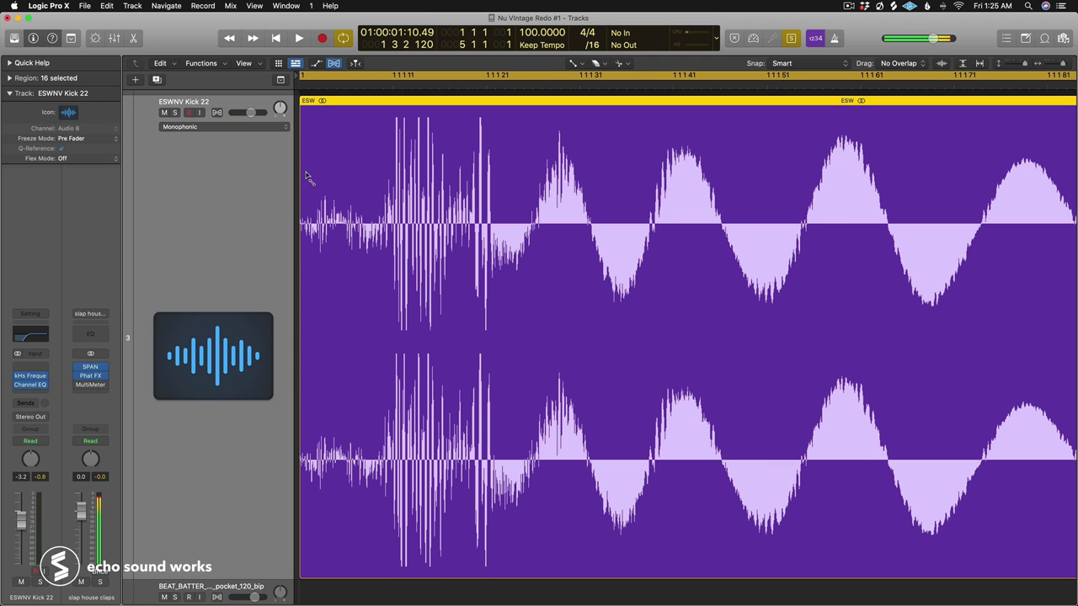
pyautogui.moveTo(299, 165); pyautogui.dragTo(383, 168)
# Step: Lengthen the fade-in on the ESWNV Kick 22 regions so it reaches into the first loud transient
pyautogui.press('super+Left')
pyautogui.press('super+Right')
pyautogui.press('super+Right')
pyautogui.press('super+Right')
pyautogui.press('super+Right')
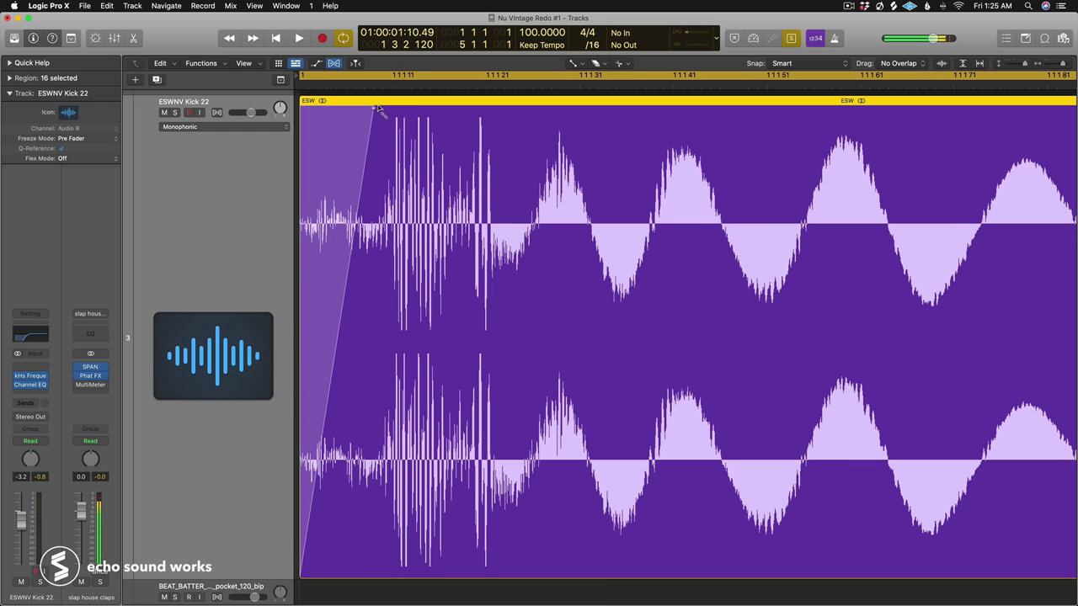
pyautogui.moveTo(373, 105); pyautogui.dragTo(421, 103)
pyautogui.press('super+Left')
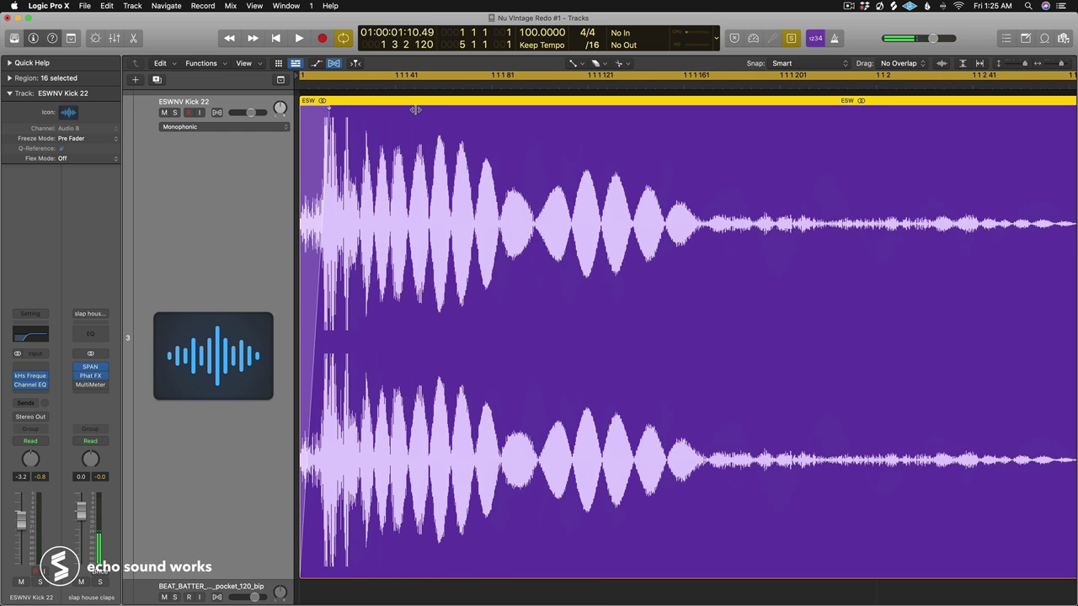
# Step: Compare the waveform starts of the two kick layers, and select the Drum Loop 01A - Kick region
pyautogui.press('super+Up')
pyautogui.press('super+Up')
pyautogui.scroll(5, 417, 111)
pyautogui.press('t')
pyautogui.press('t')
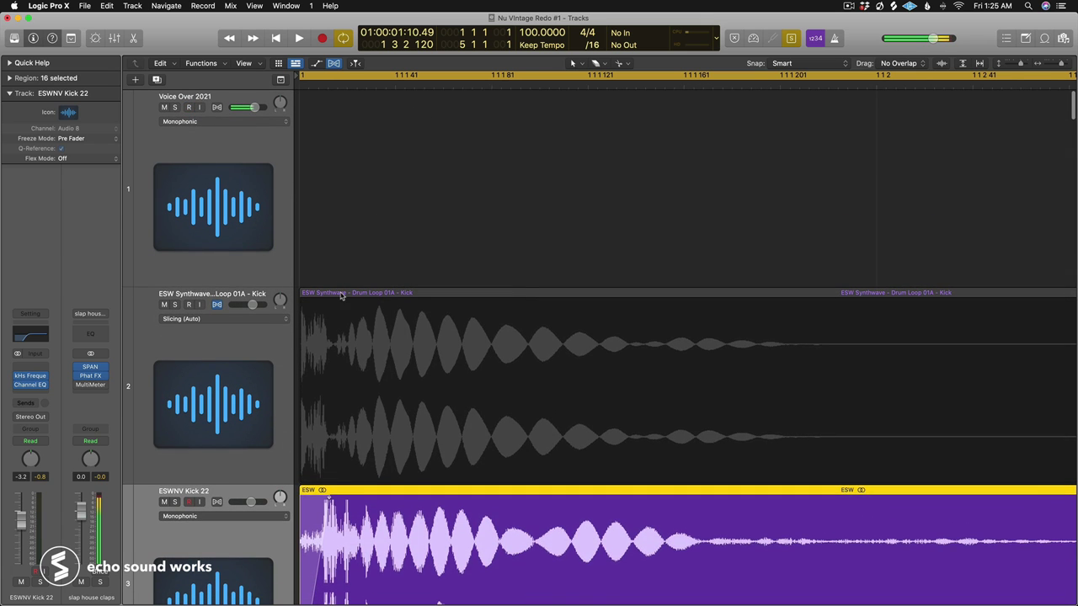
pyautogui.press('super+Left')
pyautogui.press('super+Left')
pyautogui.press('super+Left')
pyautogui.press('super+Left')
pyautogui.press('super+Left')
pyautogui.click(357, 378)
pyautogui.scroll(-5, 362, 375)
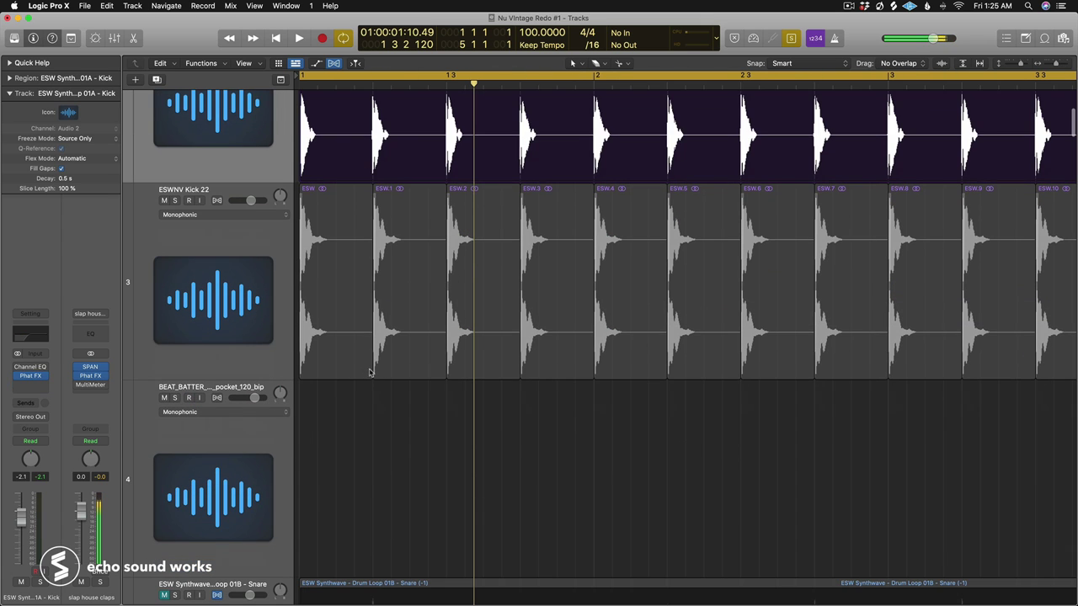
# Step: Set the ESWNV Kick 22 volume to -6.6 dB in the track automation view, and hide the automation
pyautogui.press('super+Left')
pyautogui.click(705, 245)
pyautogui.press('a')
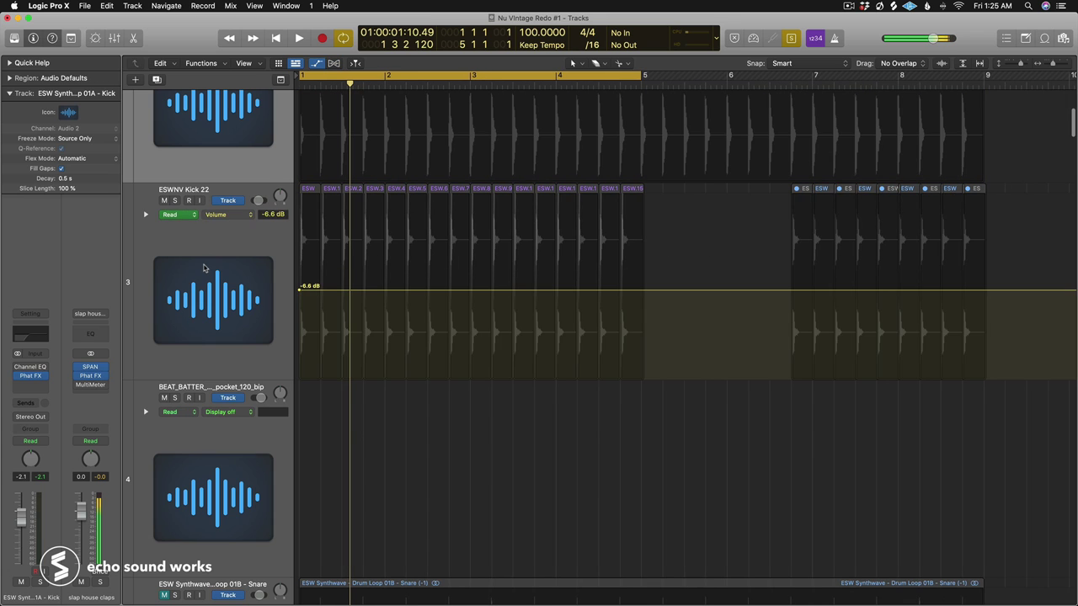
pyautogui.press('super+f')
pyautogui.press('a')
pyautogui.press('a')
# Step: Solo the Drum Loop 01A - Kick and the first 16 ESWNV Kick 22 regions together and play them
pyautogui.moveTo(671, 216); pyautogui.dragTo(240, 141)
pyautogui.press('super+Up')
pyautogui.press('super+Up')
pyautogui.press('space')
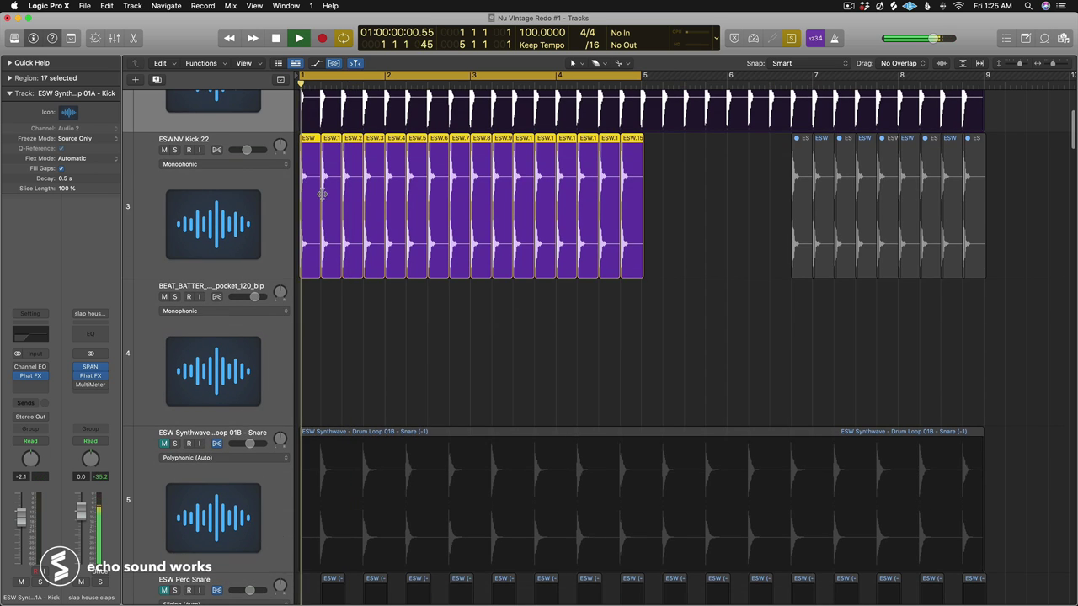
pyautogui.press('super+Right')
pyautogui.press('super+Right')
pyautogui.press('super+Right')
pyautogui.press('super+Up')
pyautogui.scroll(3, 323, 196)
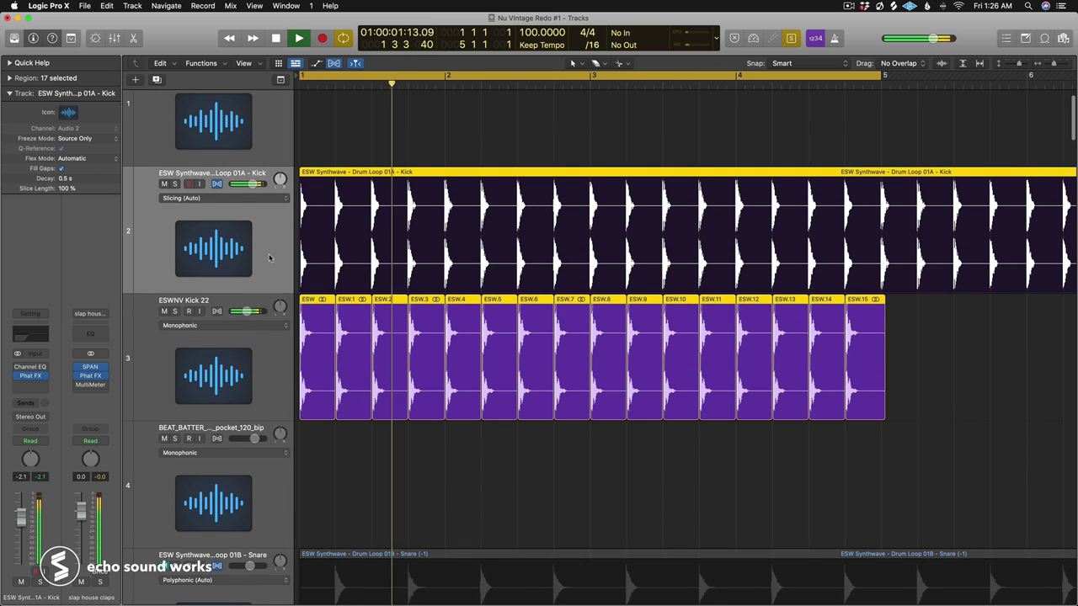
# Step: Audition only the ESWNV Kick 22 regions from the start of bar 1, and stop playback
pyautogui.click(252, 361)
pyautogui.press('space')
pyautogui.press('space')
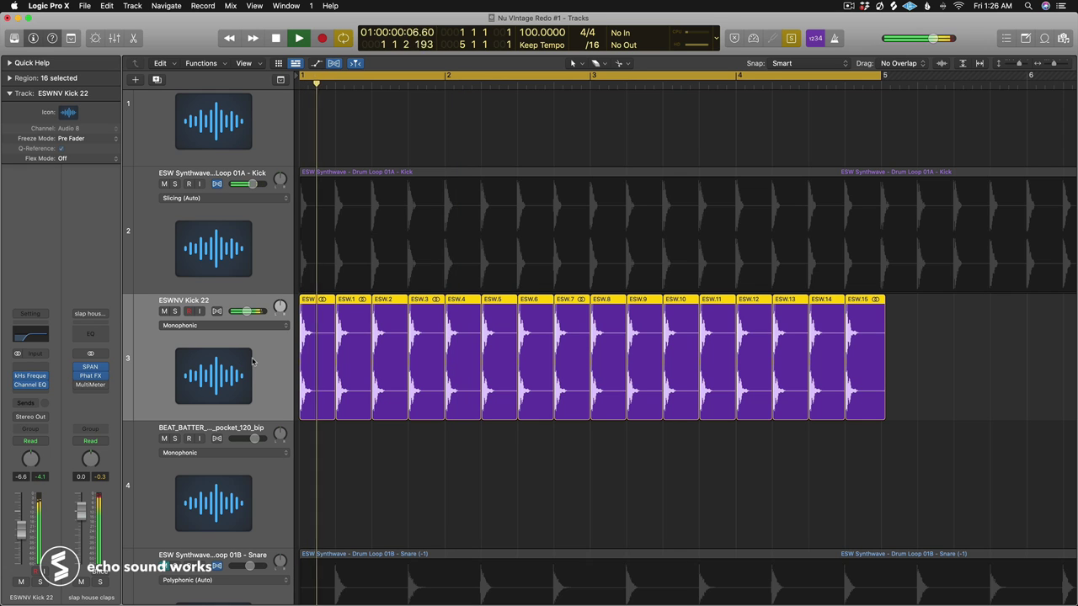
pyautogui.press('space')
# Step: Turn off solo and lower the ESWNV Kick 22 volume to -7.8 dB while the full beat plays
pyautogui.hotkey('ctrl', 's')
pyautogui.press('super+Left')
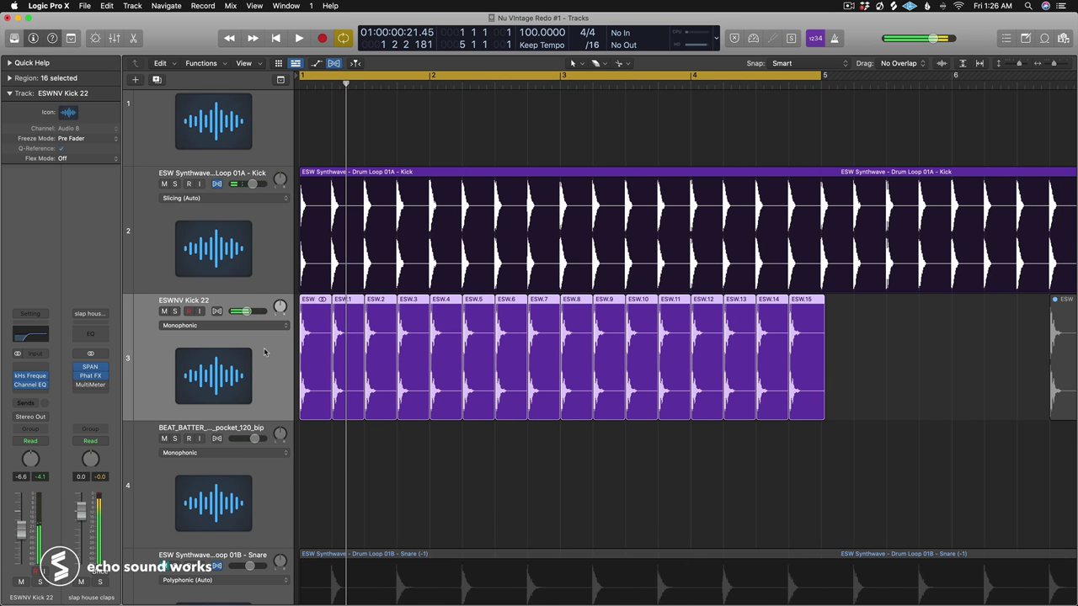
pyautogui.press('z')
pyautogui.press('space')
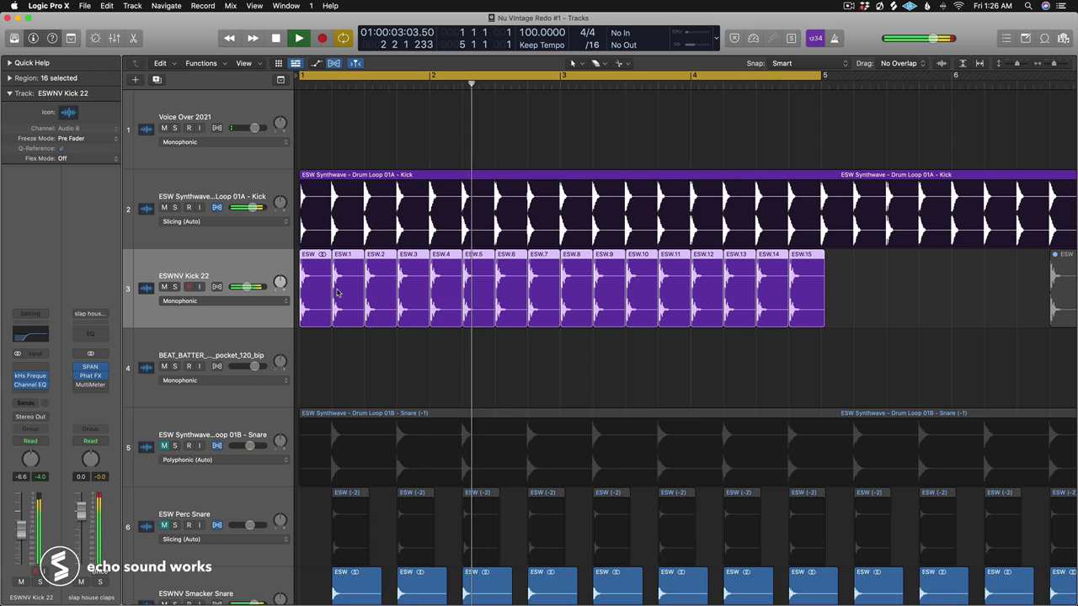
pyautogui.moveTo(247, 287); pyautogui.dragTo(246, 288)
pyautogui.press('space')
# Step: Audition the first ESWNV Smacker Snare region on its own, and stop playback with solo off
pyautogui.scroll(-8, 336, 264)
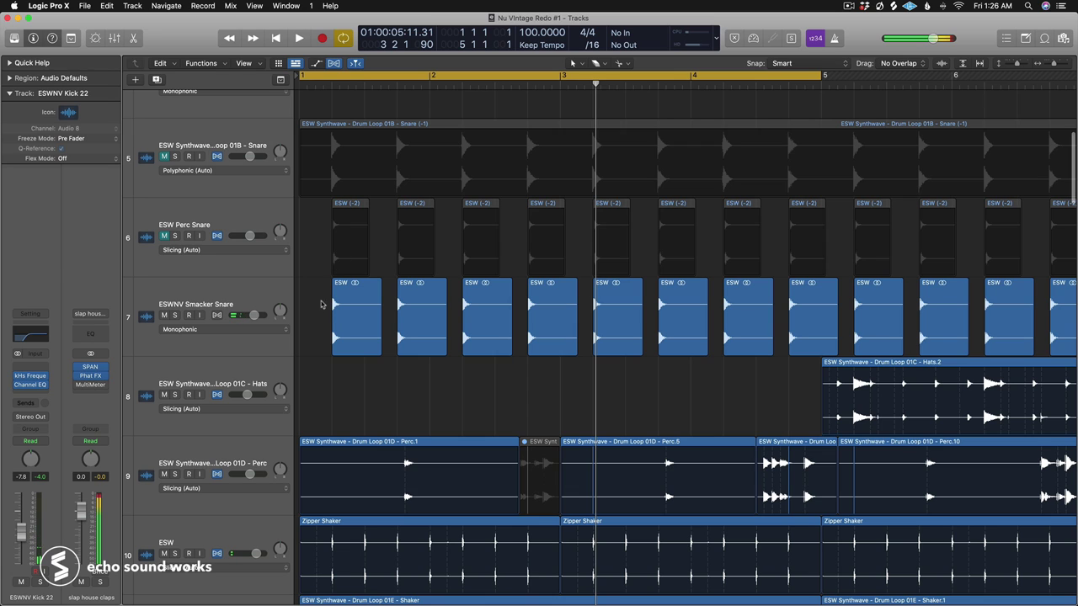
pyautogui.click(344, 298)
pyautogui.hotkey('shift', 'space')
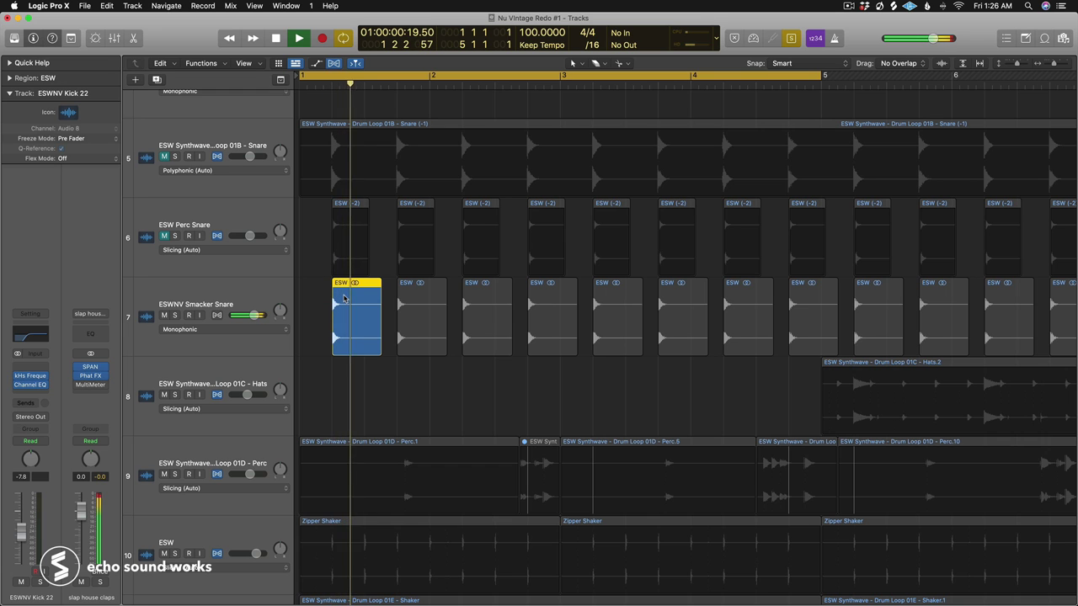
pyautogui.press('space')
pyautogui.scroll(-2, 345, 294)
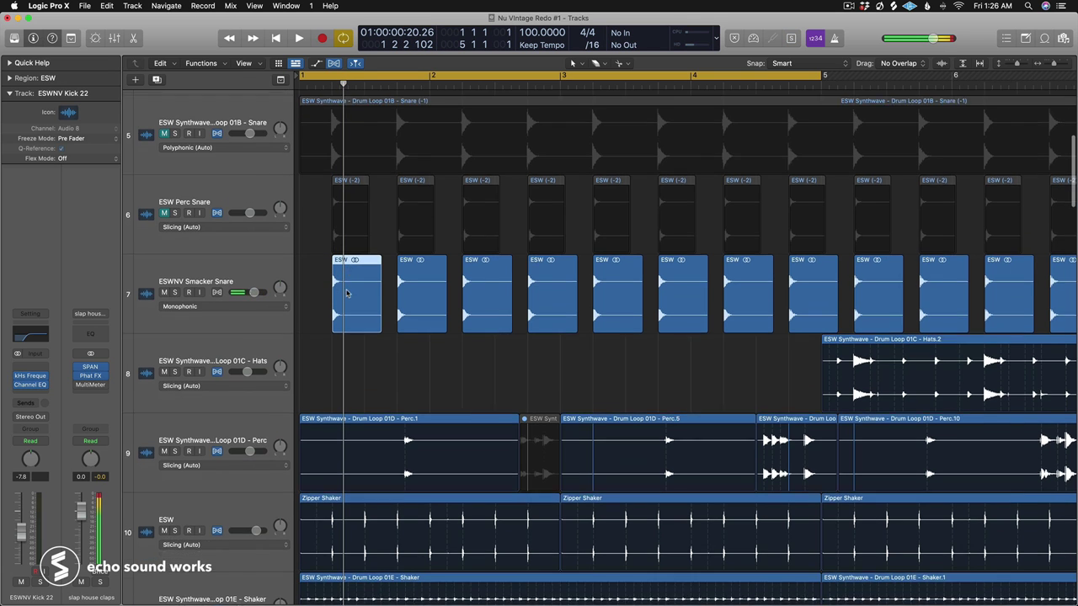
# Step: Unmute the ESW Perc Snare track and solo its regions within the cycle area
pyautogui.click(307, 204)
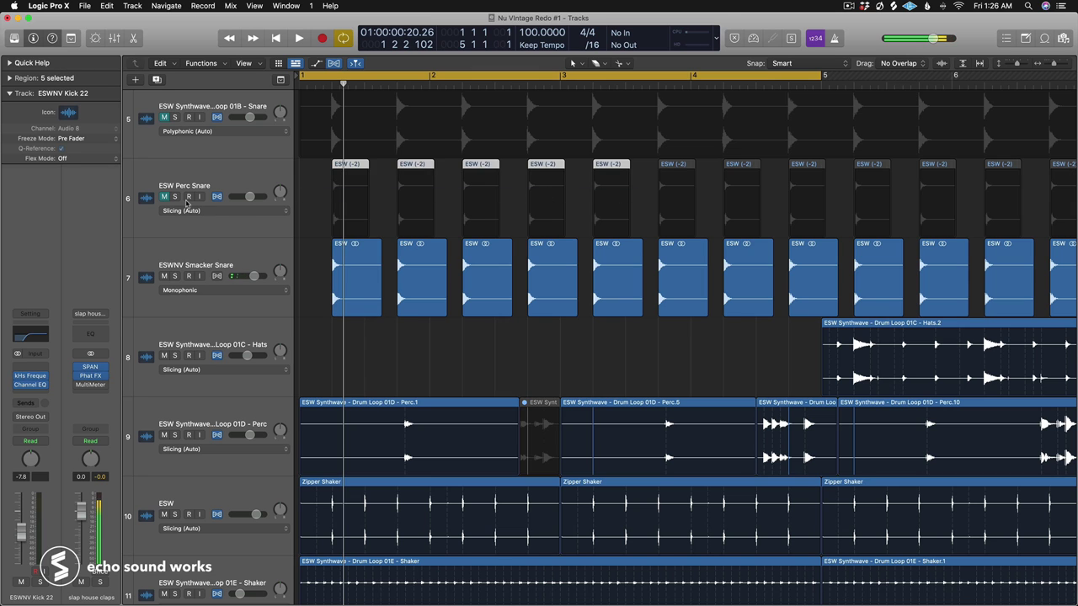
pyautogui.click(168, 196)
pyautogui.click(192, 186)
pyautogui.hotkey('ctrl', 's')
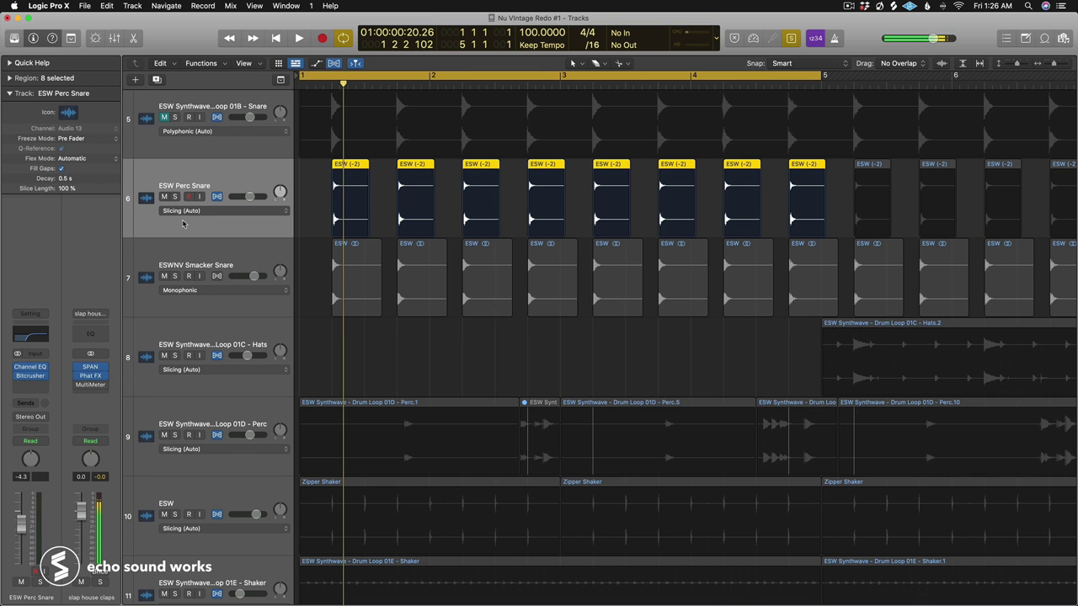
# Step: Audition the ESW Perc Snare layer, and solo its first two regions together with the first two ESWNV Smacker Snare regions
pyautogui.press('space')
pyautogui.press('space')
pyautogui.press('space')
pyautogui.press('space')
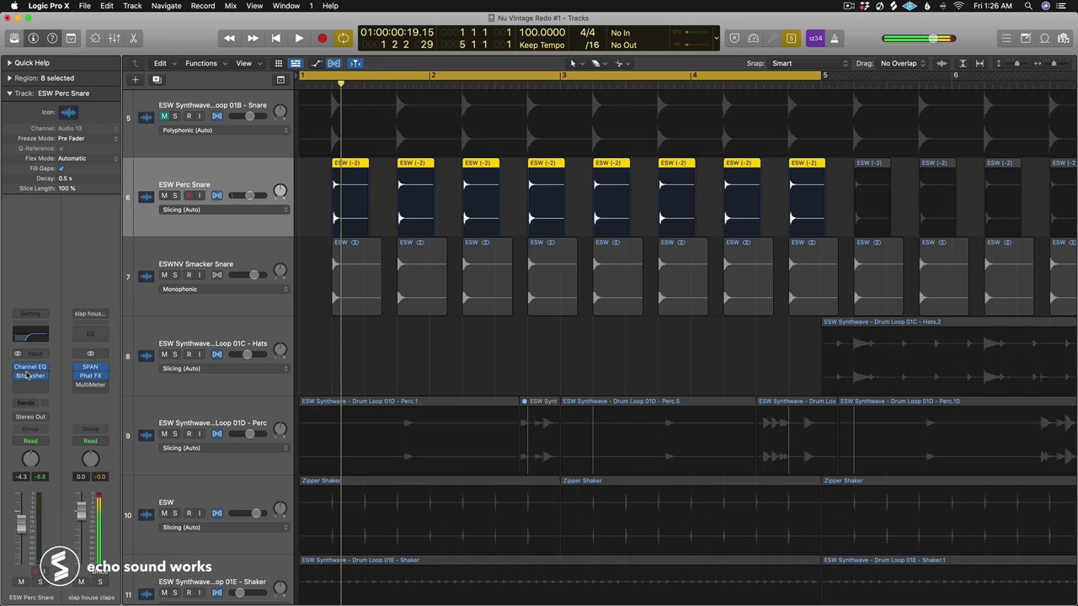
pyautogui.moveTo(320, 185); pyautogui.dragTo(411, 292)
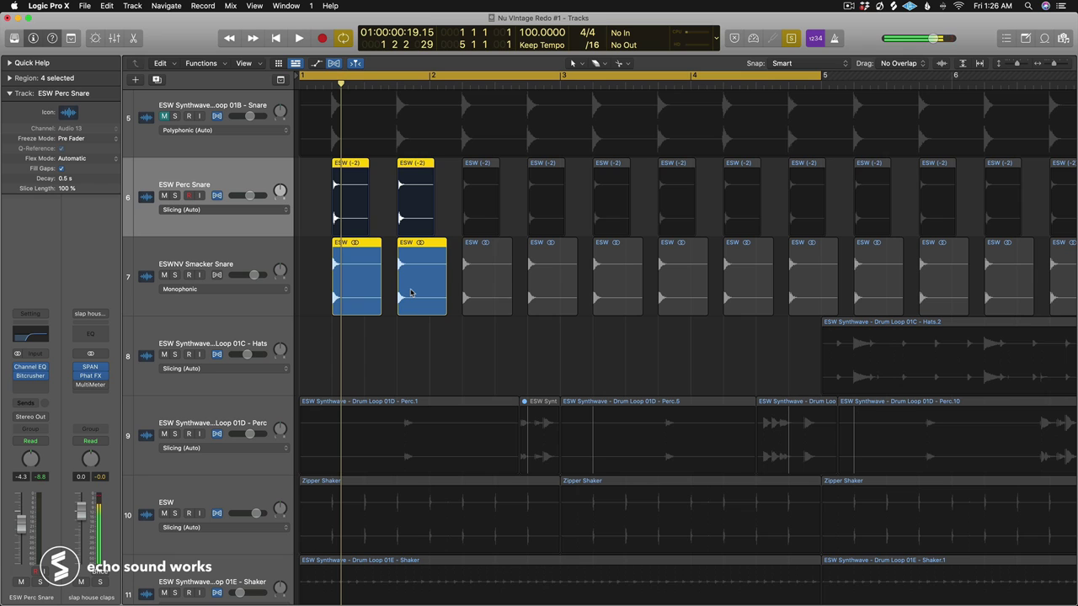
# Step: Turn off solo and play the full beat with the snare layers included
pyautogui.hotkey('ctrl', 's')
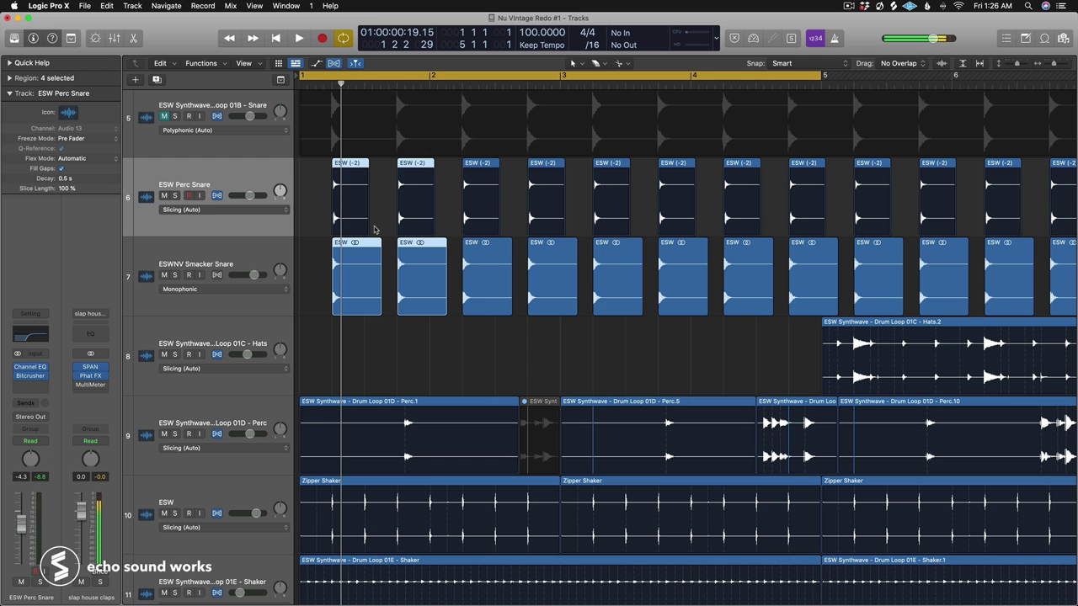
pyautogui.scroll(5, 375, 229)
pyautogui.press('space')
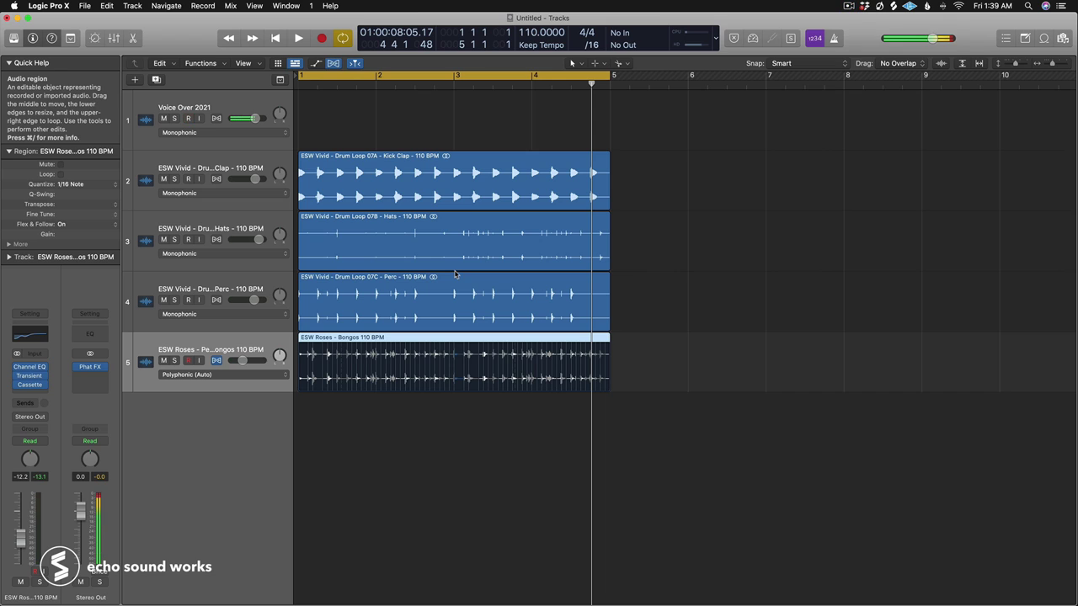
# Step: Solo the ESW Vivid Drum Loop 07 Kick Clap, Hats and Perc regions and audition them without the bongos
pyautogui.moveTo(738, 148); pyautogui.dragTo(447, 284)
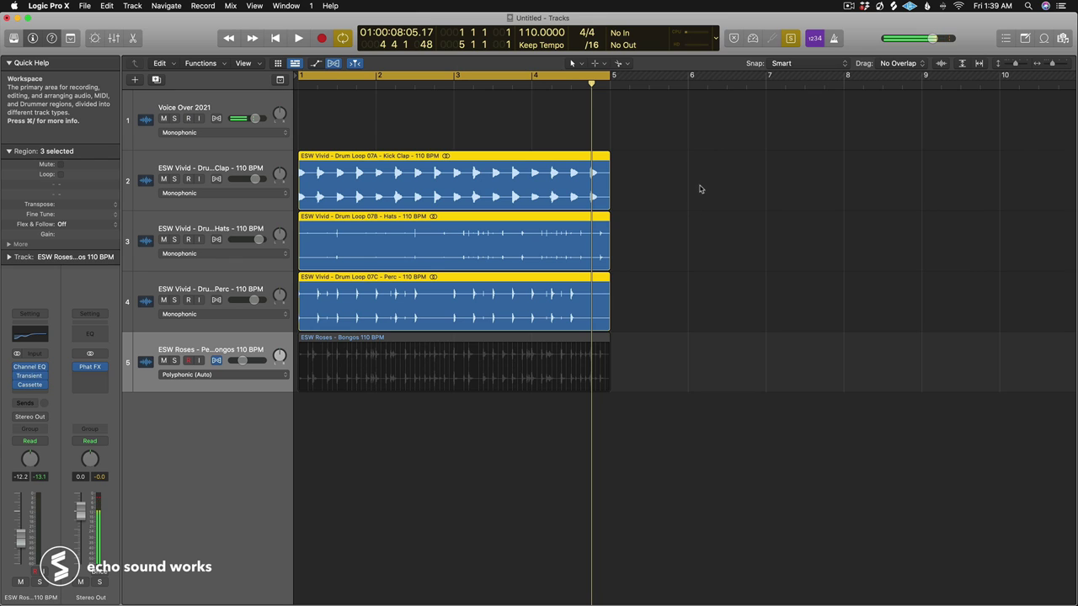
pyautogui.moveTo(721, 175); pyautogui.dragTo(536, 298)
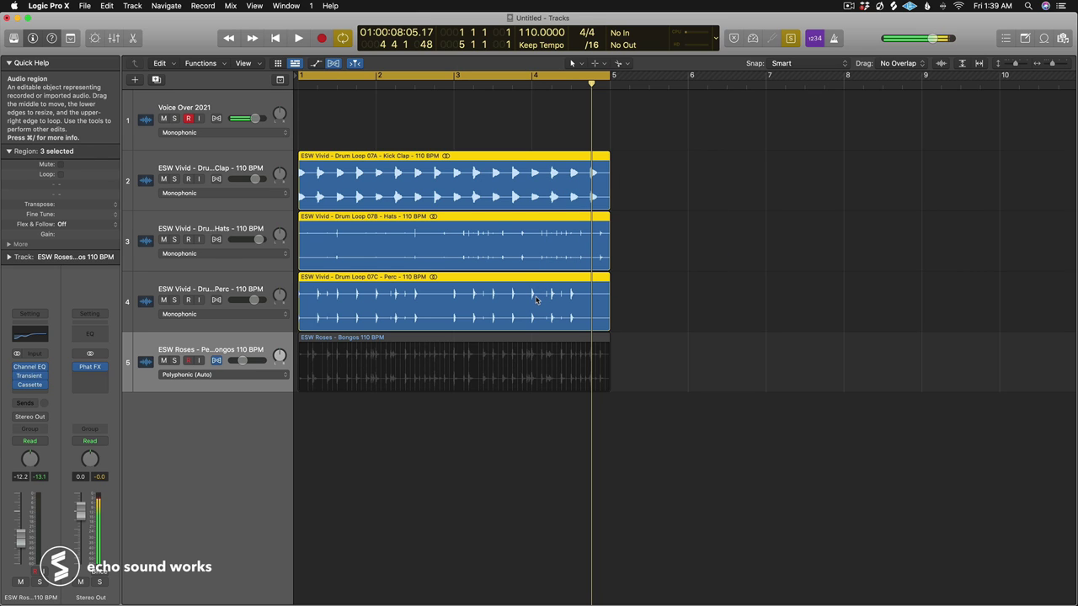
pyautogui.press('space')
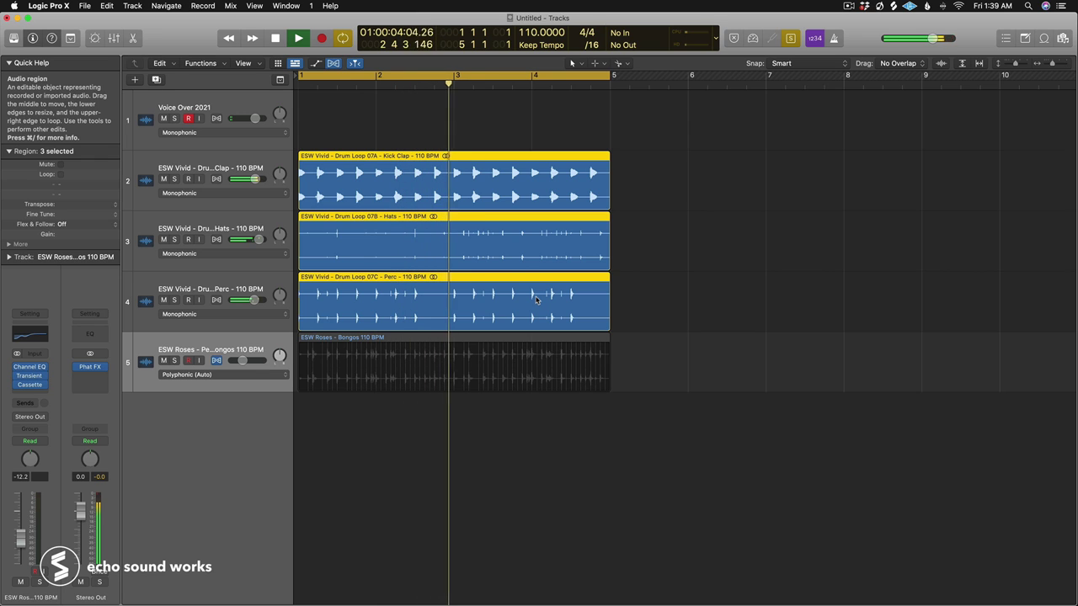
pyautogui.press('space')
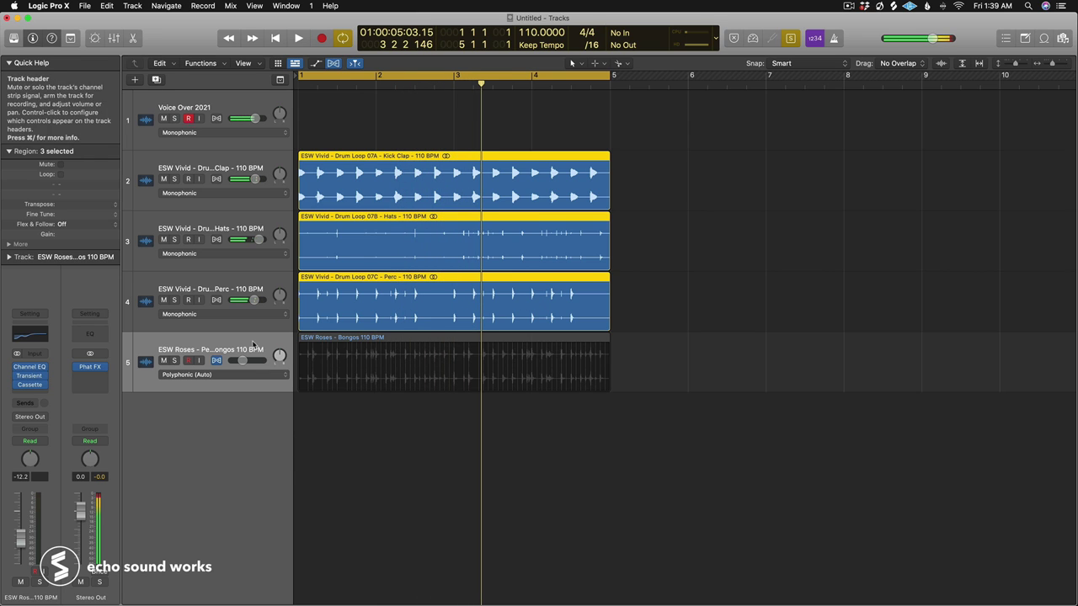
# Step: Set the ESW Roses Bongos volume to -13.0 dB, and audition the full beat with solo off
pyautogui.click(244, 365)
pyautogui.hotkey('ctrl', 's')
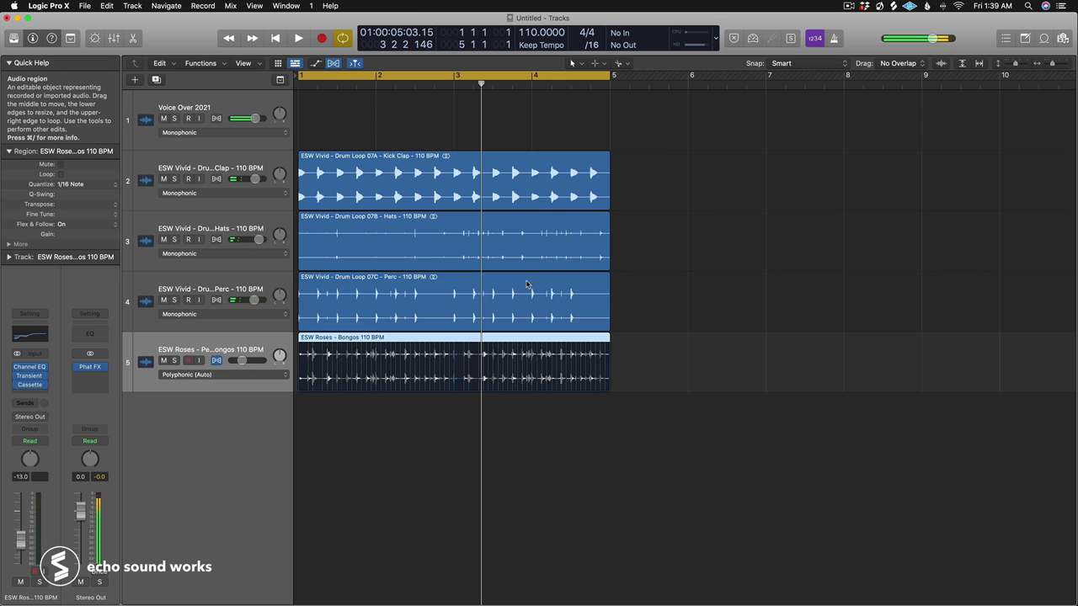
pyautogui.press('space')
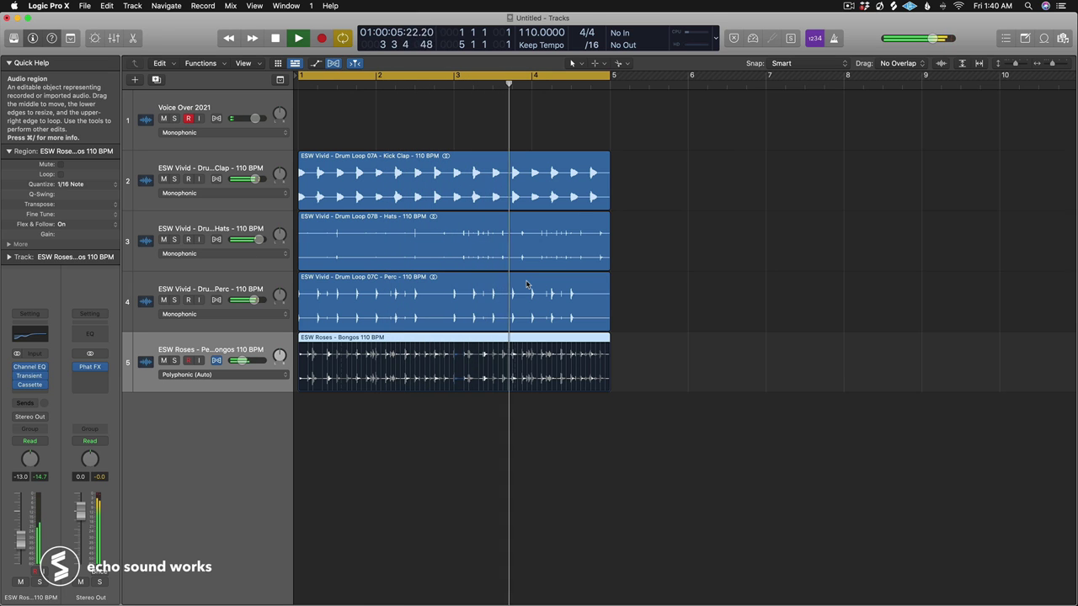
pyautogui.press('space')
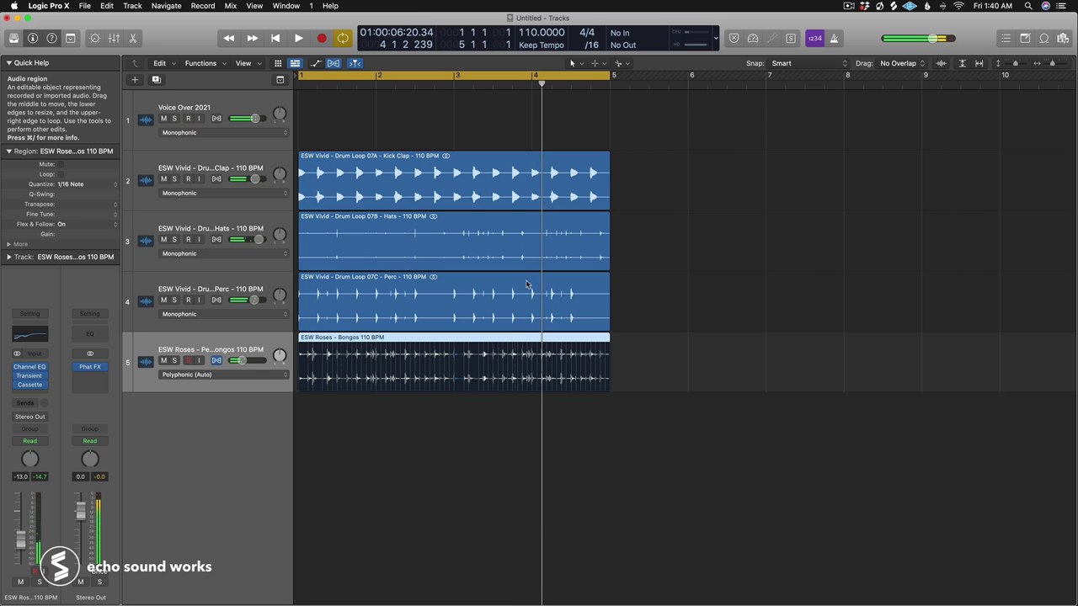
# Step: Bypass the bongos' Channel EQ, Transient and Cassette effects, and audition the soloed region with its volume at -4.4 dB
pyautogui.click(18, 367)
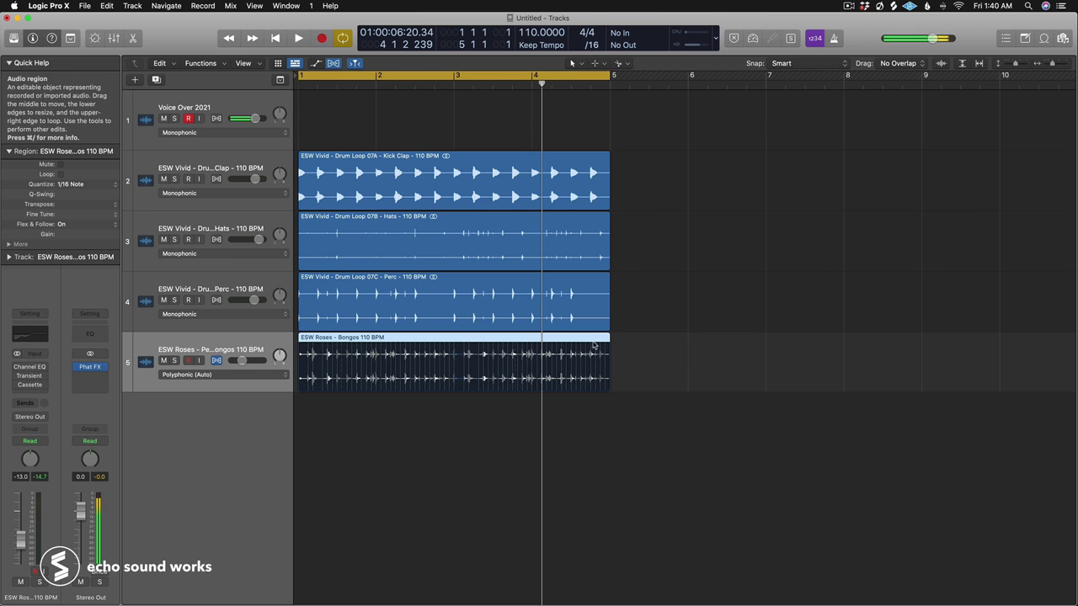
pyautogui.click(480, 354)
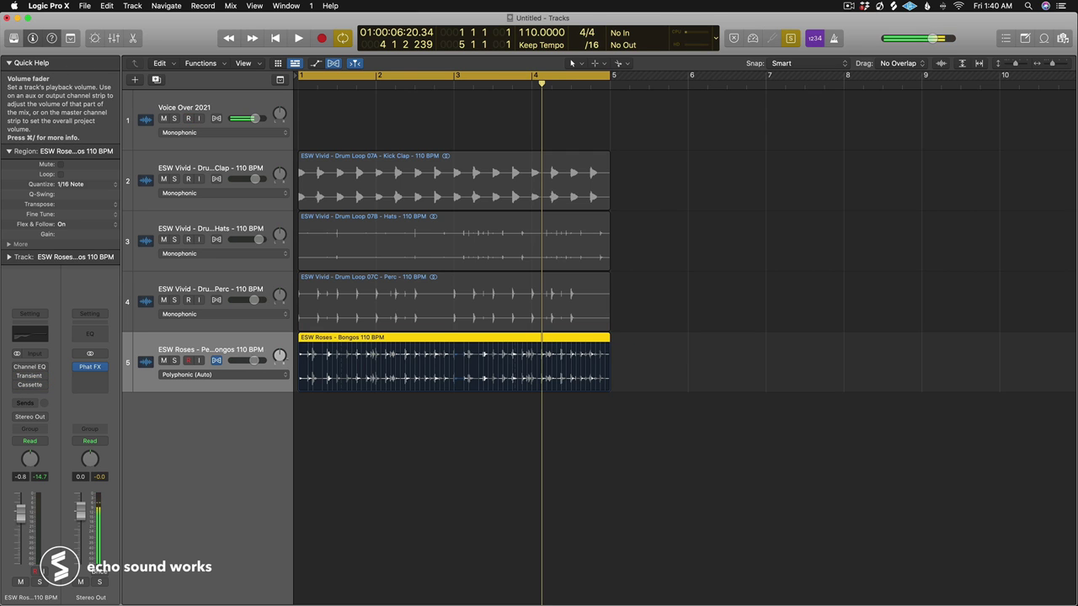
pyautogui.press('space')
pyautogui.moveTo(255, 361); pyautogui.dragTo(246, 364)
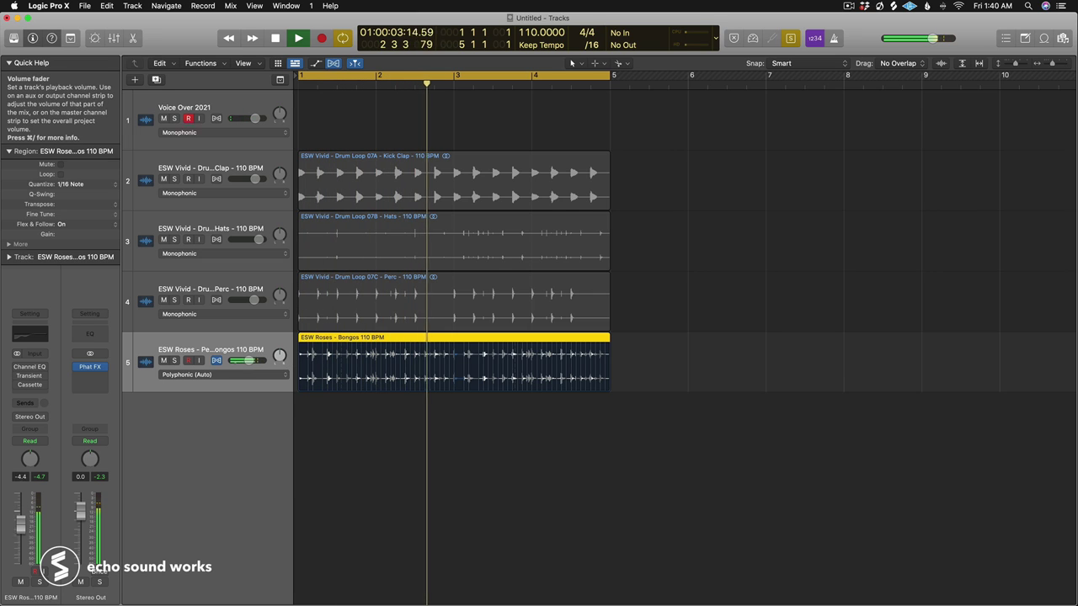
pyautogui.press('space')
# Step: Re-enable the bongos' Channel EQ, Transient and Cassette effects, audition the region at -6.4 dB, and lower its volume further with solo off
pyautogui.moveTo(17, 367); pyautogui.dragTo(17, 387)
pyautogui.press('space')
pyautogui.moveTo(246, 361); pyautogui.dragTo(244, 362)
pyautogui.press('space')
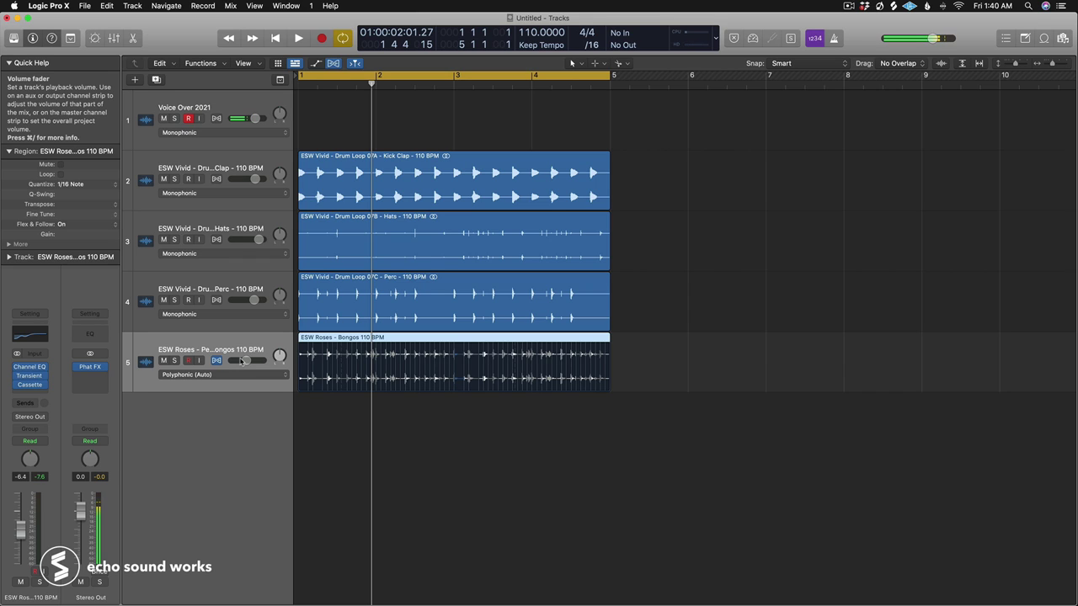
pyautogui.moveTo(245, 361); pyautogui.dragTo(237, 362)
pyautogui.click(188, 118)
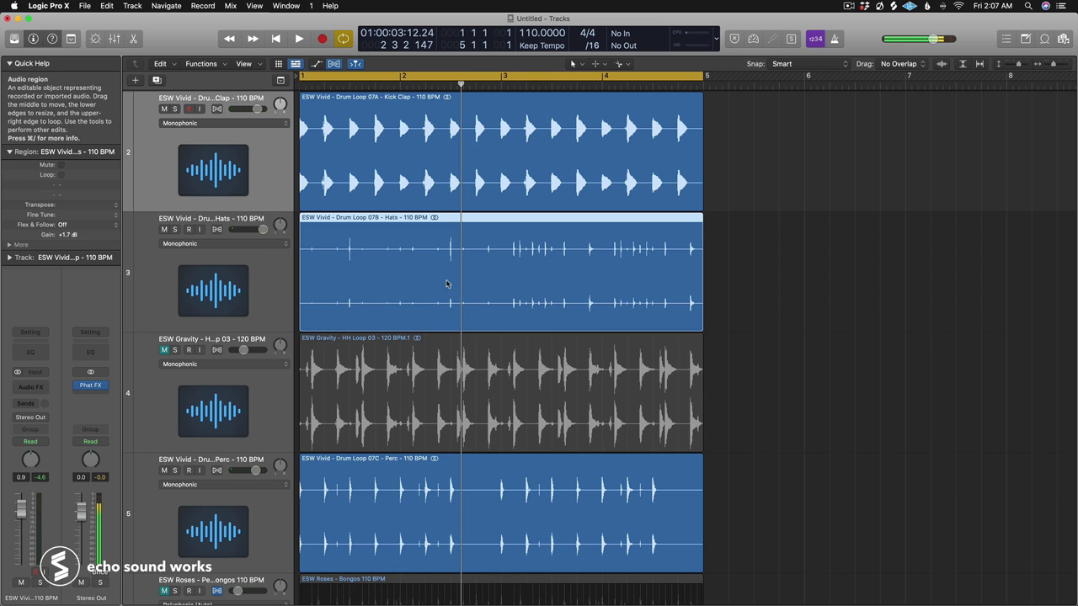
# Step: Isolate the ESW Vivid Drum Loop 07B Hats region briefly, and play the full beat with solo off
pyautogui.hotkey('ctrl', 's')
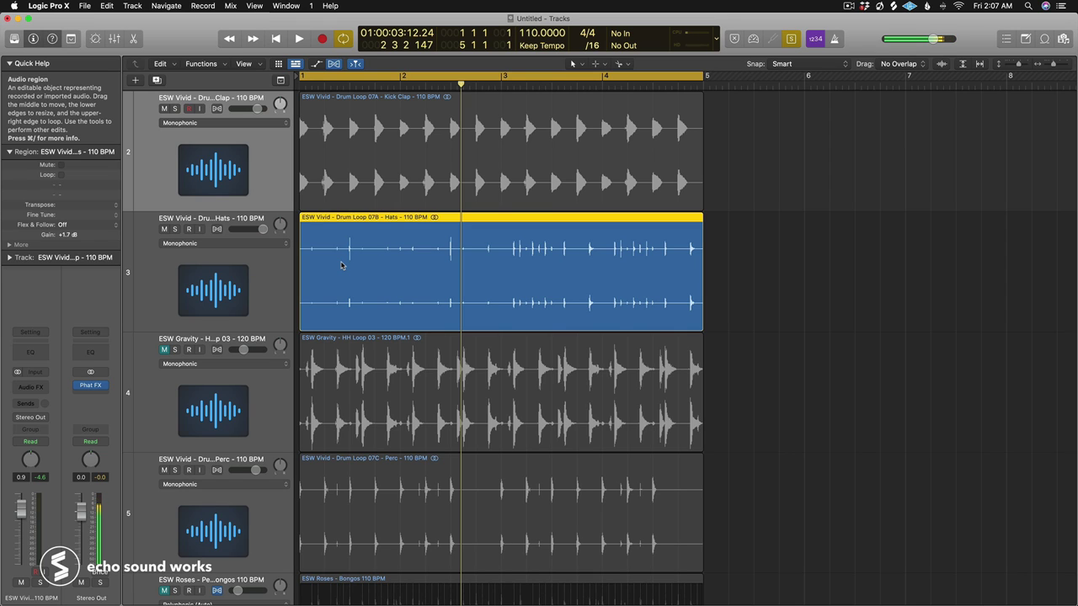
pyautogui.hotkey('ctrl', 's')
pyautogui.press('space')
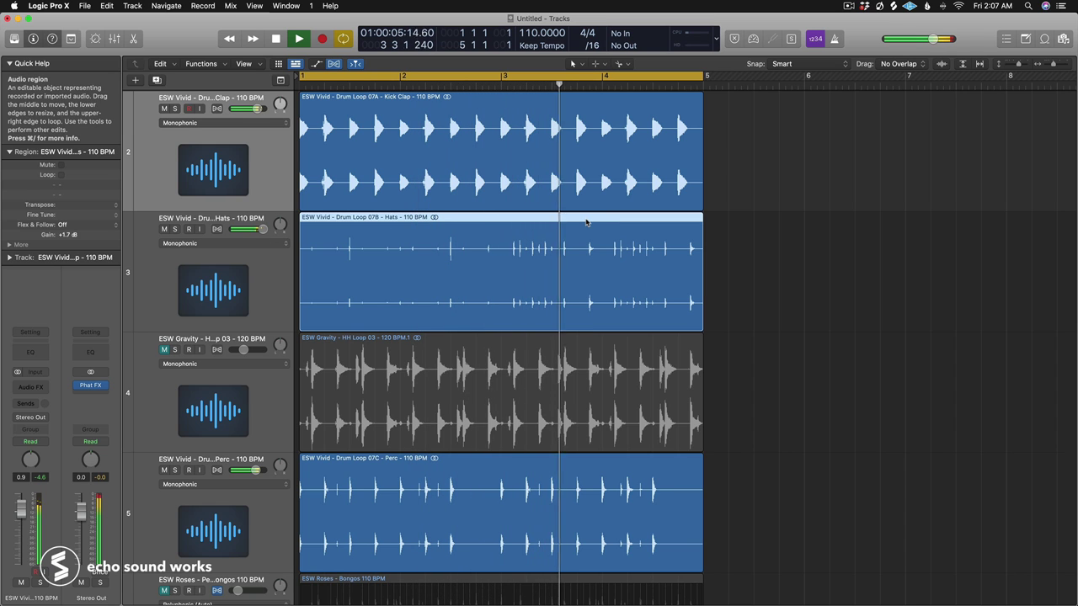
pyautogui.press('space')
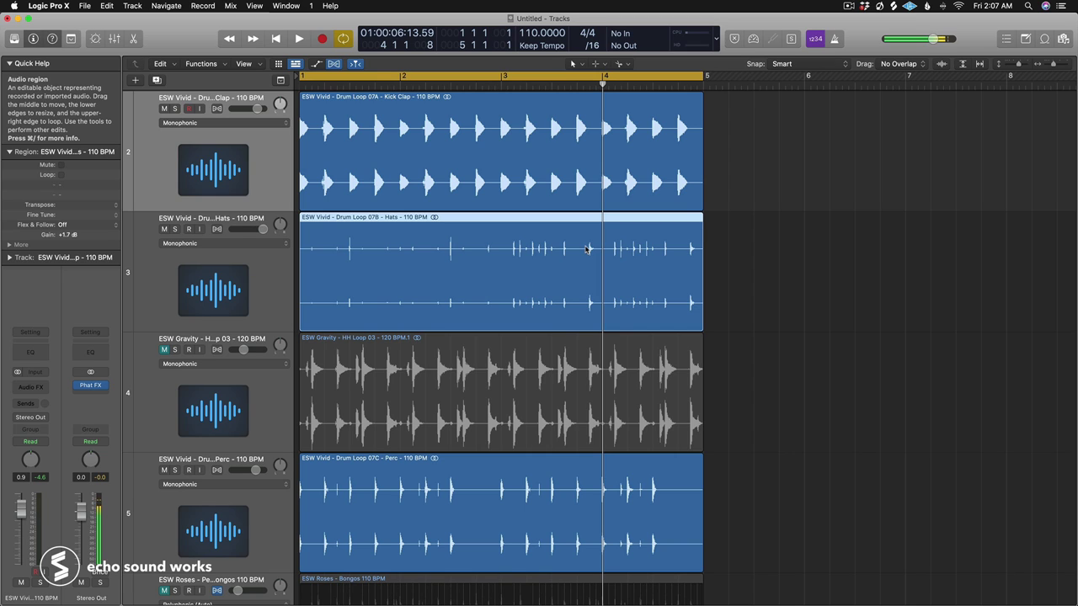
# Step: Mute the ESW Vivid Hats track and unmute the ESW Gravity HH Loop 03 track
pyautogui.click(416, 160)
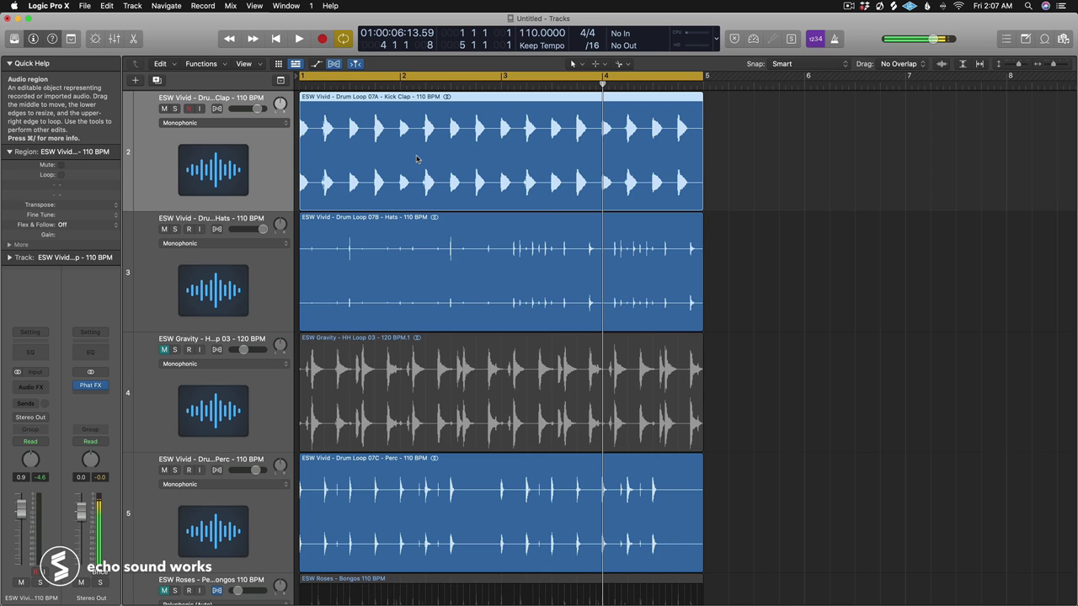
pyautogui.scroll(-2, 416, 160)
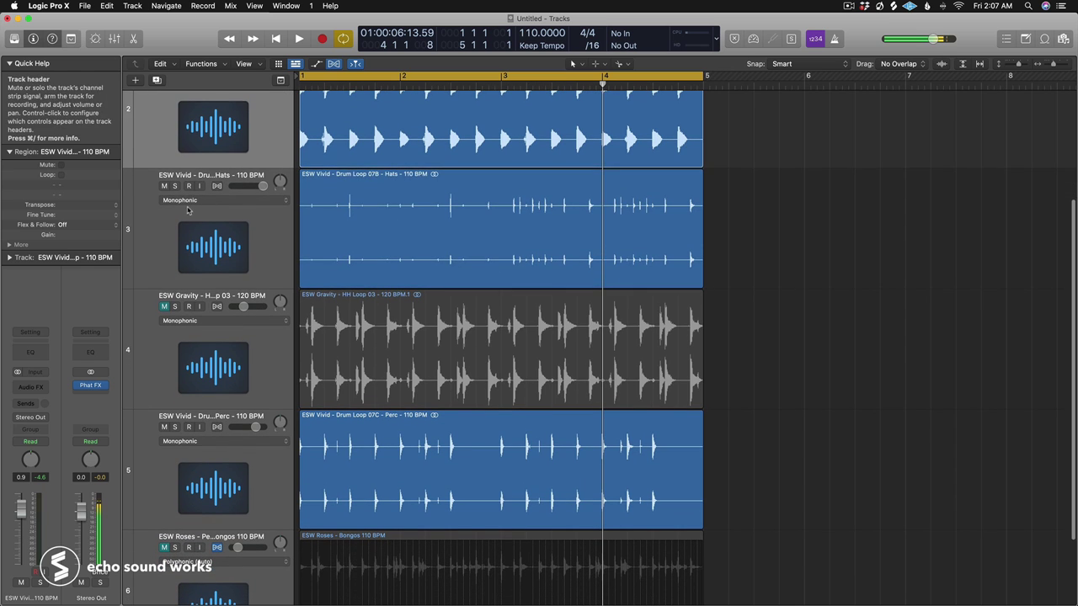
pyautogui.click(169, 190)
pyautogui.click(165, 186)
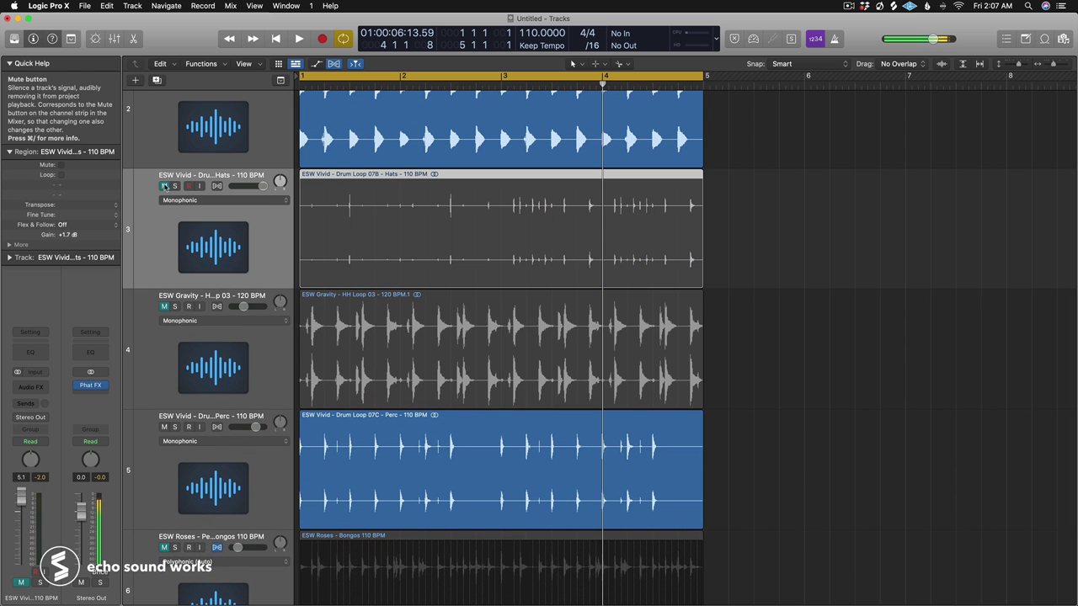
pyautogui.click(161, 300)
pyautogui.click(163, 306)
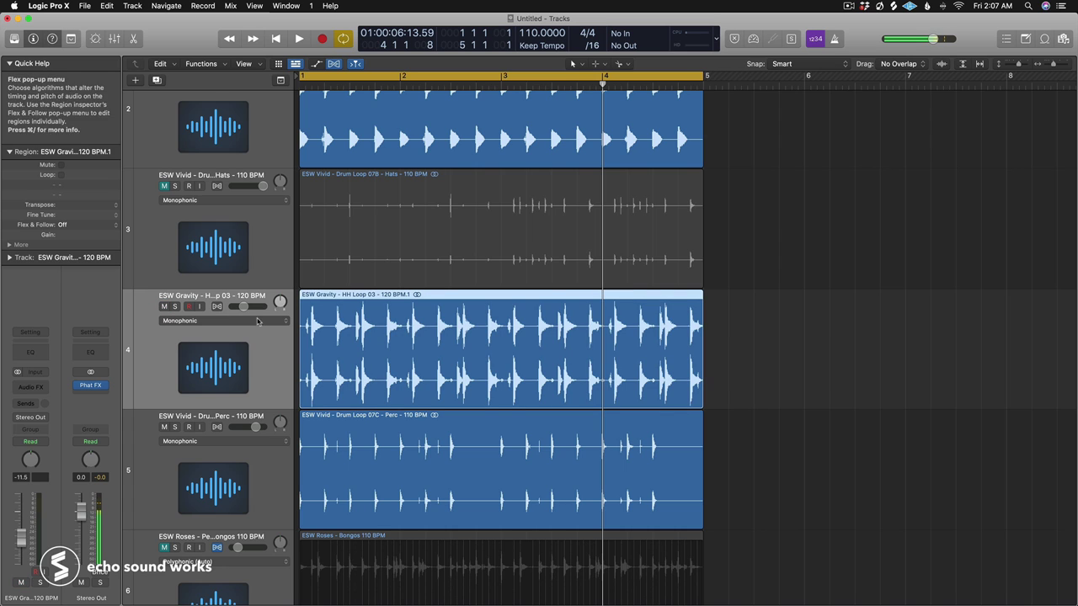
# Step: Set the ESW Gravity HH Loop 03 volume to -12.8 dB, and audition it on its own and in the full beat
pyautogui.hotkey('ctrl', 's')
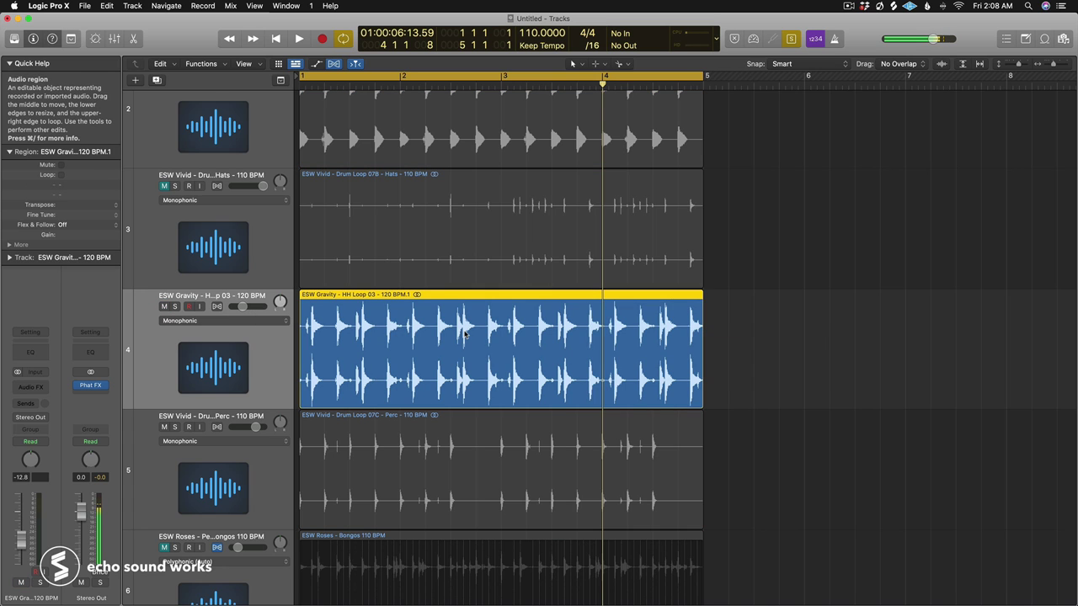
pyautogui.press('space')
pyautogui.press('space')
pyautogui.hotkey('ctrl', 's')
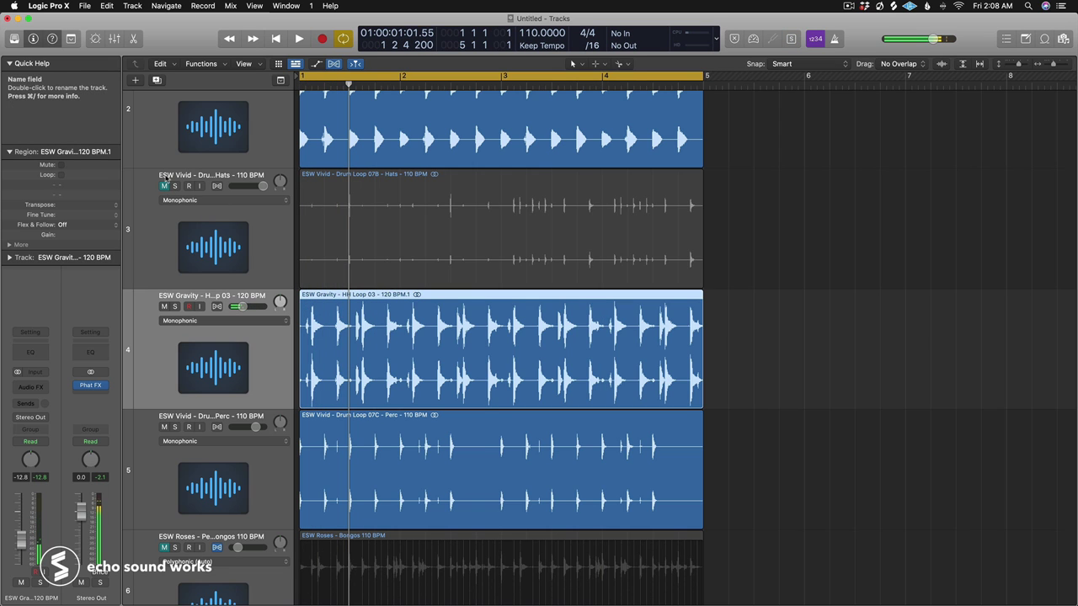
pyautogui.press('space')
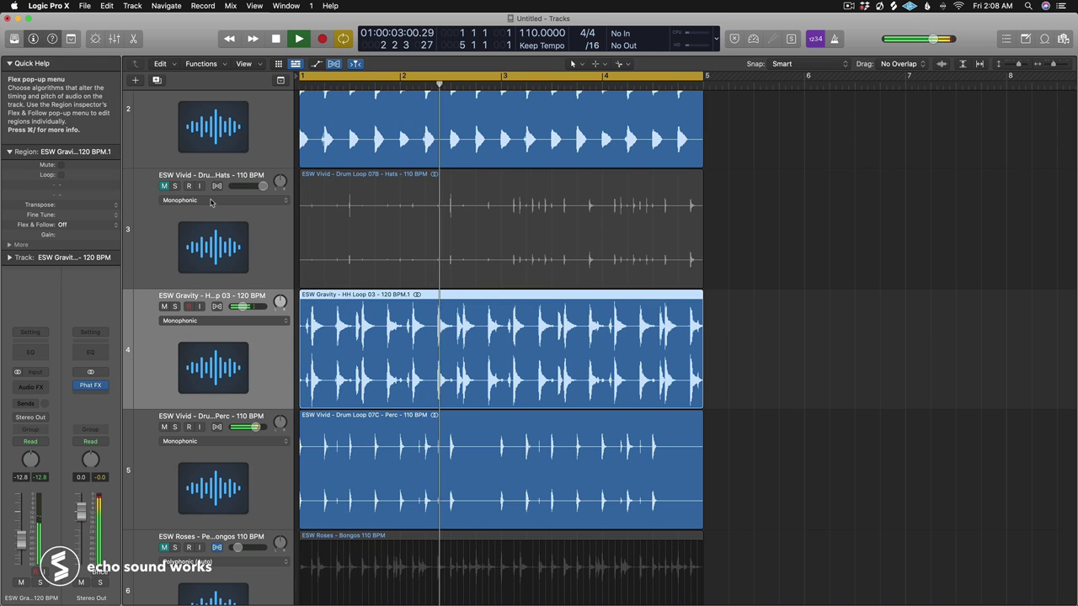
pyautogui.press('space')
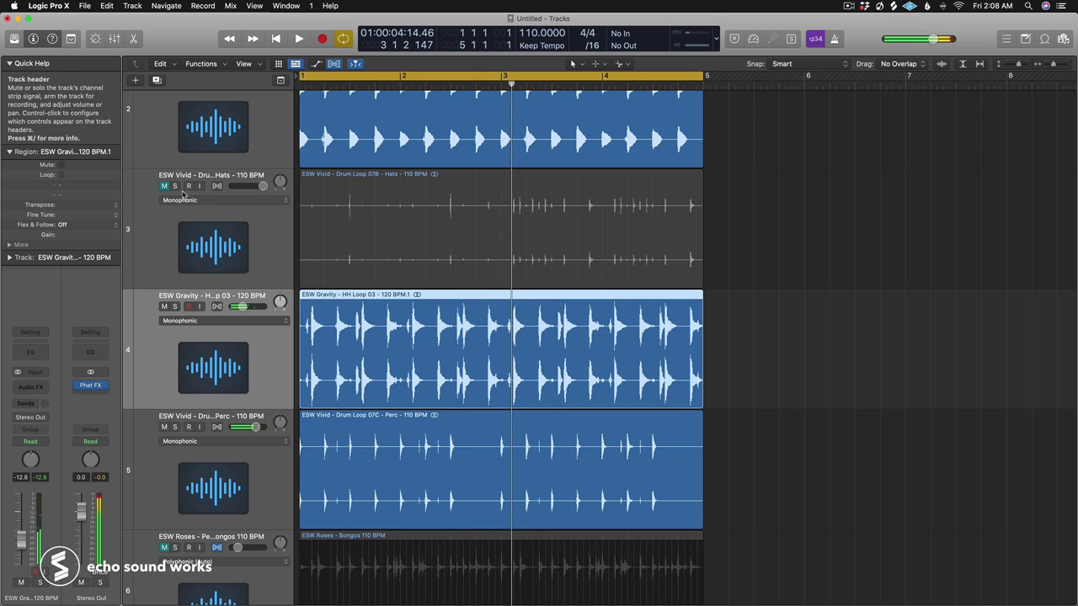
# Step: Unmute the ESW Vivid Hats track, solo both hi-hat regions, and lower the Vivid Hats volume during playback
pyautogui.click(164, 186)
pyautogui.moveTo(829, 240); pyautogui.dragTo(505, 310)
pyautogui.hotkey('ctrl', 's')
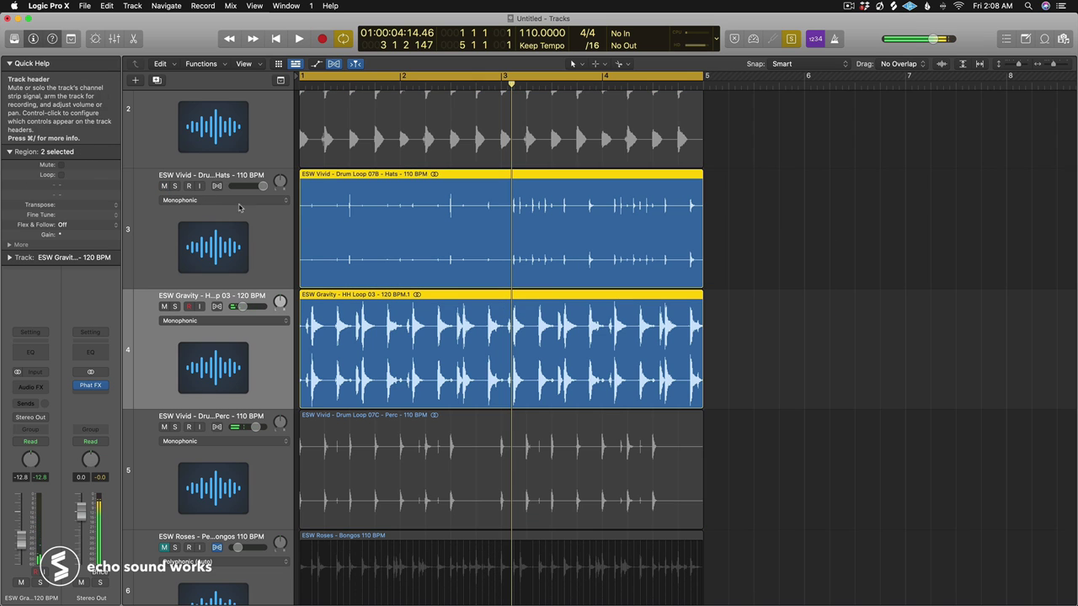
pyautogui.press('space')
pyautogui.moveTo(263, 186); pyautogui.dragTo(257, 186)
pyautogui.press('space')
# Step: Turn off solo, try the ESW Gravity HH Loop 03 volume at -23.5 dB in the full beat, and set it to -9.4 dB
pyautogui.hotkey('ctrl', 's')
pyautogui.press('space')
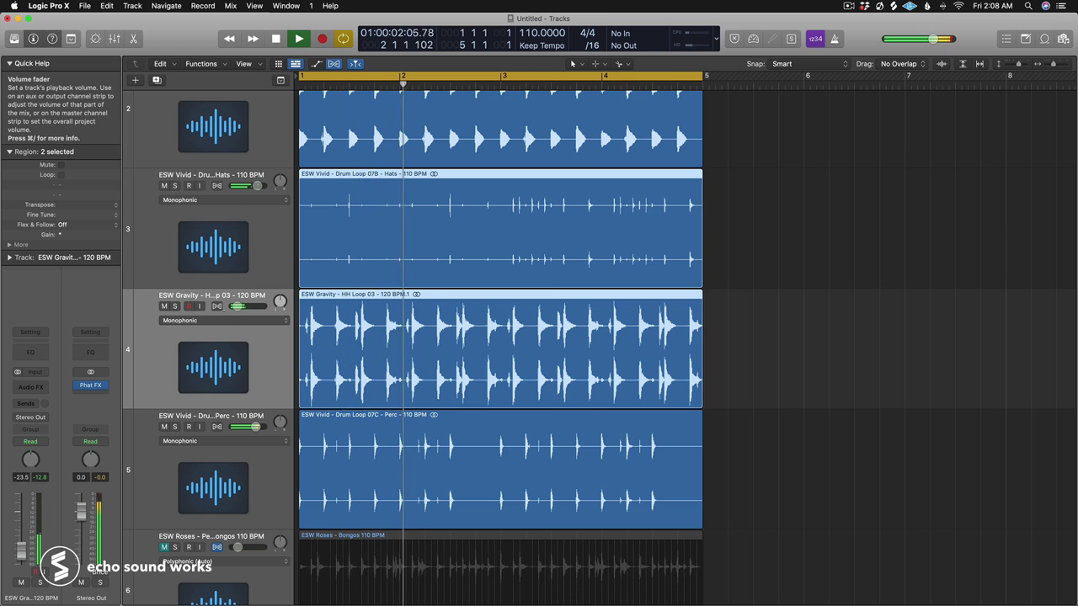
pyautogui.press('space')
pyautogui.moveTo(238, 305); pyautogui.dragTo(253, 309)
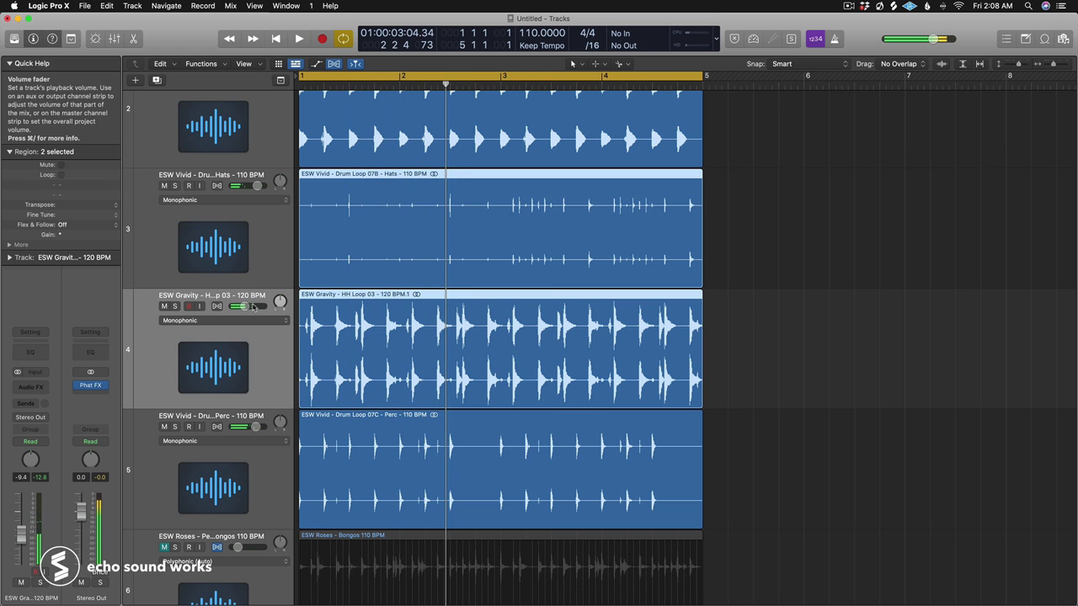
# Step: Mute the ESW Gravity HH Loop 03 track
pyautogui.click(164, 306)
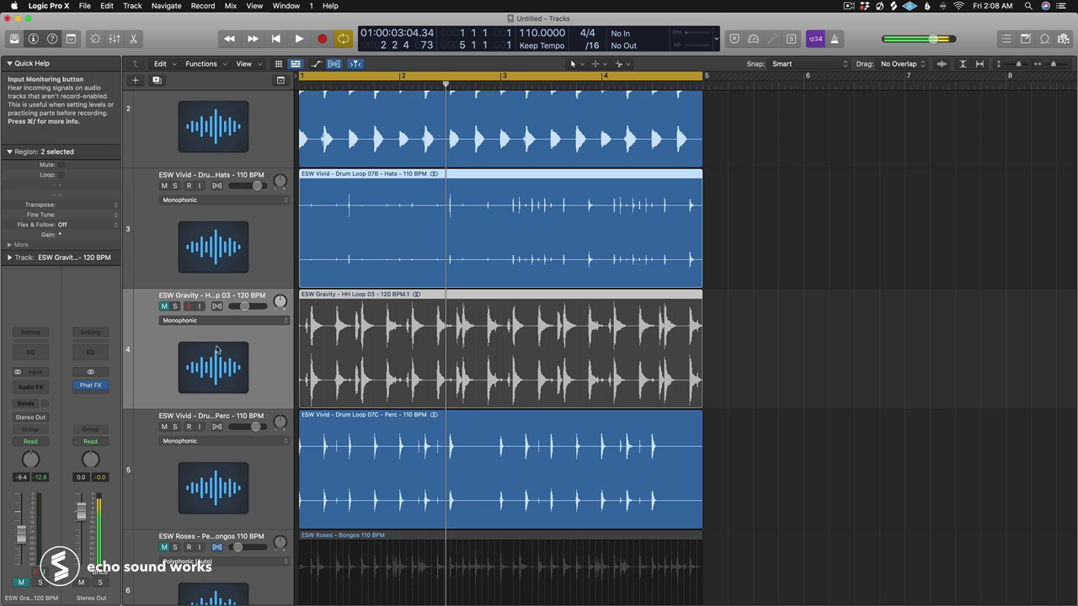
pyautogui.scroll(-3, 318, 396)
pyautogui.hotkey('ctrl', 's')
pyautogui.click(318, 408)
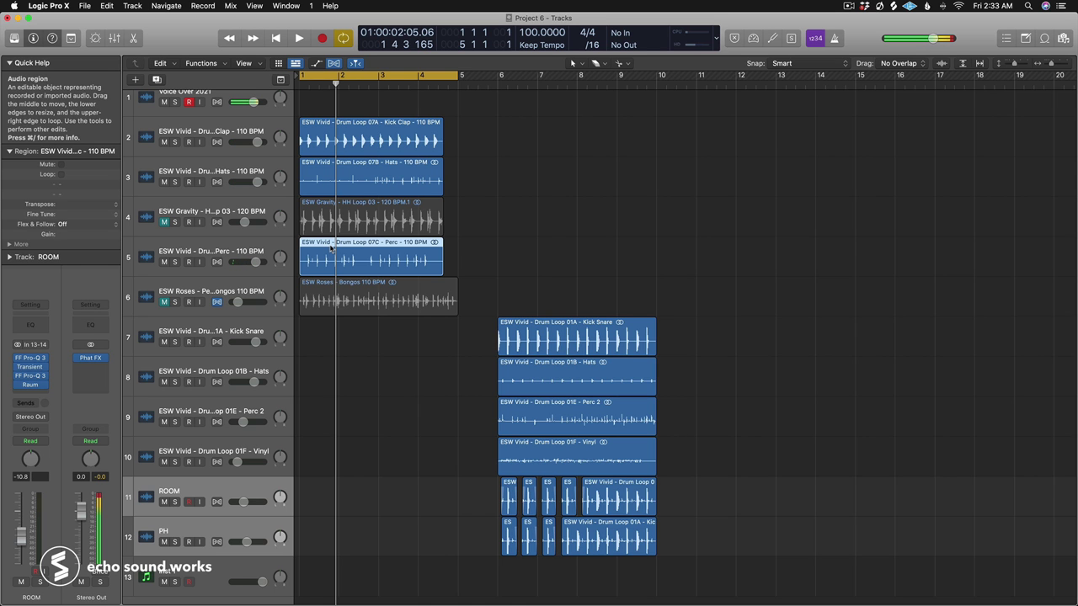
# Step: Solo the ESW Vivid Drum Loop 07C Perc region and audition it on its own
pyautogui.moveTo(464, 150); pyautogui.dragTo(393, 230)
pyautogui.press('super+Right')
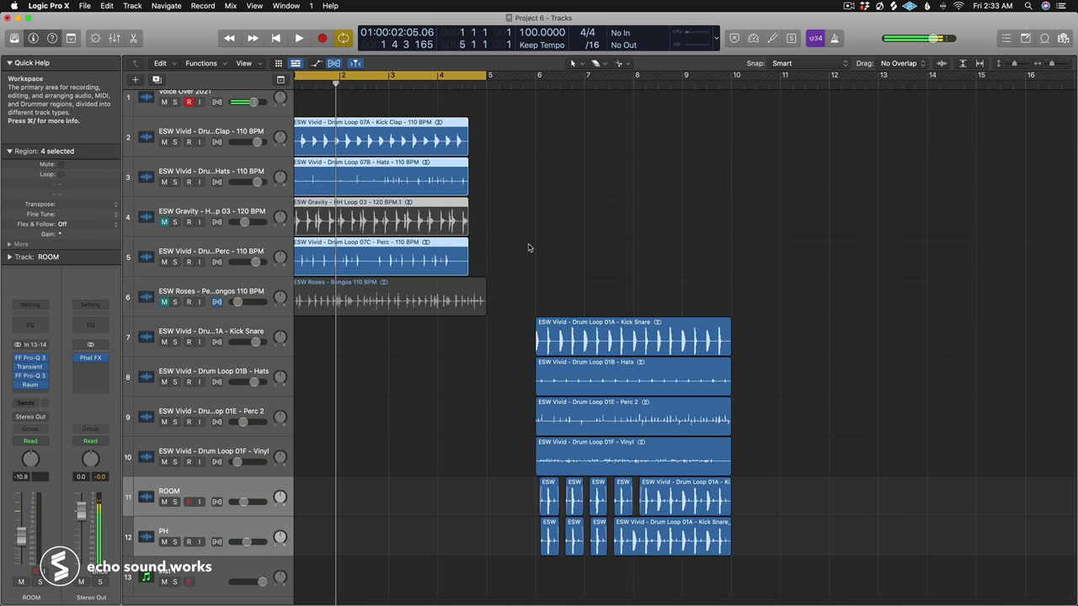
pyautogui.click(433, 254)
pyautogui.hscroll(-2, 417, 255)
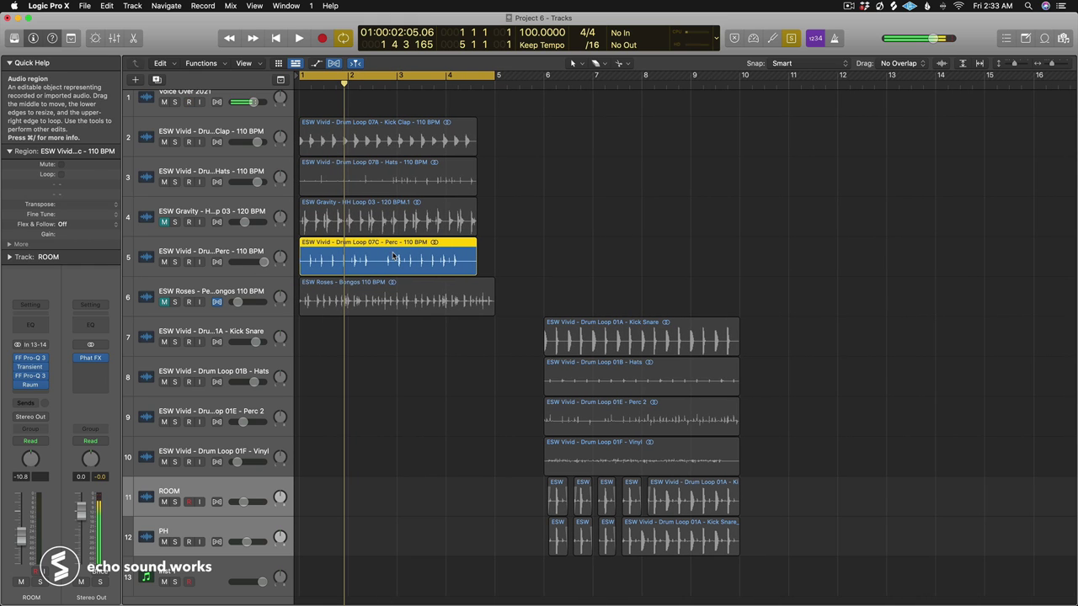
pyautogui.press('space')
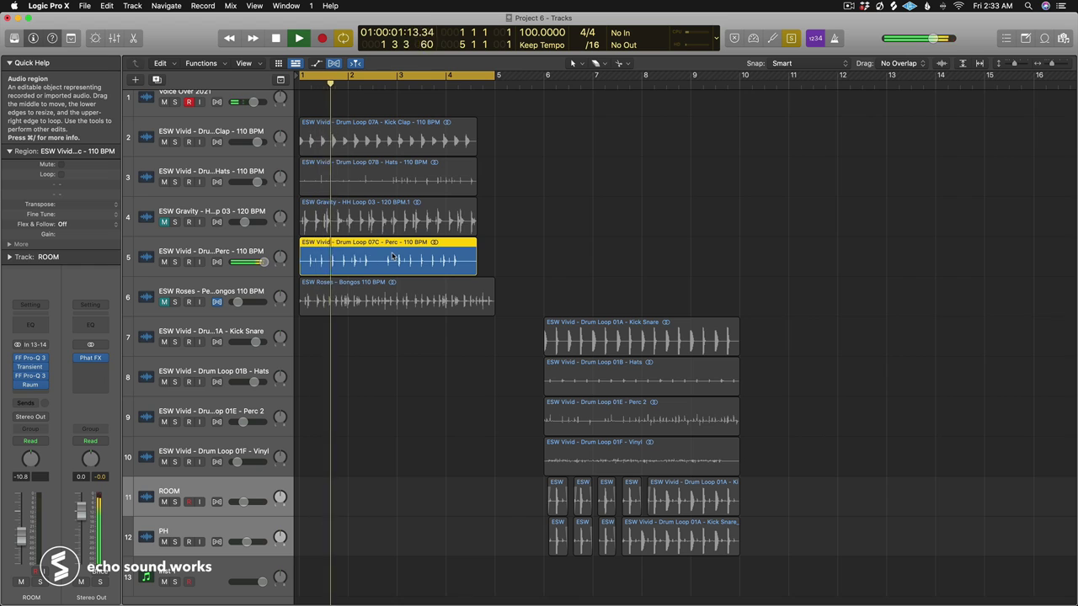
pyautogui.press('space')
# Step: Turn off solo and lower the ESW Vivid Drum Loop 07C Perc track's volume while playing the full beat
pyautogui.hotkey('ctrl', 's')
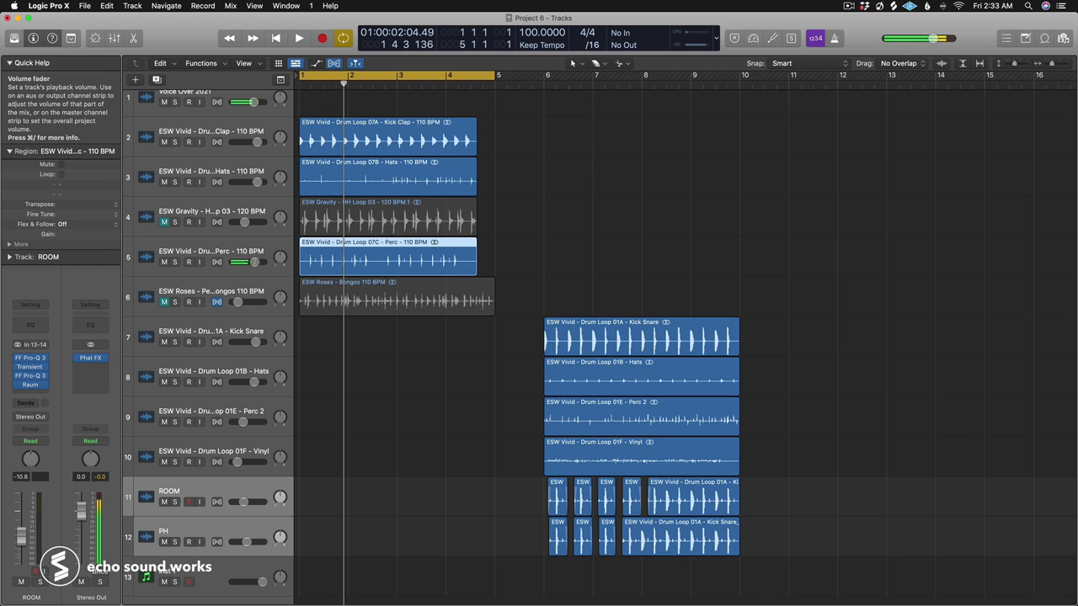
pyautogui.press('space')
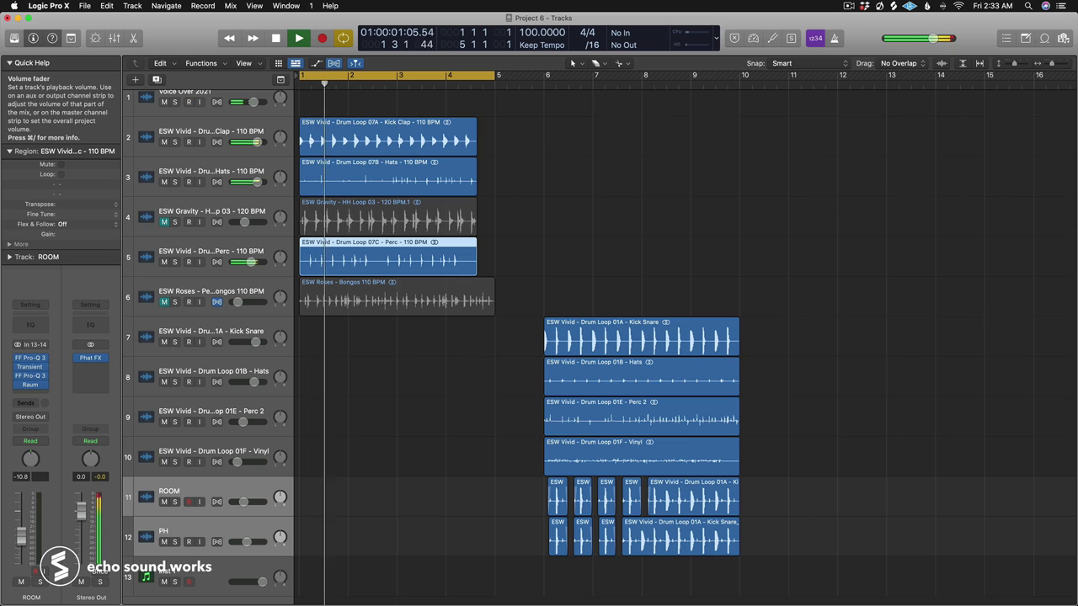
pyautogui.press('space')
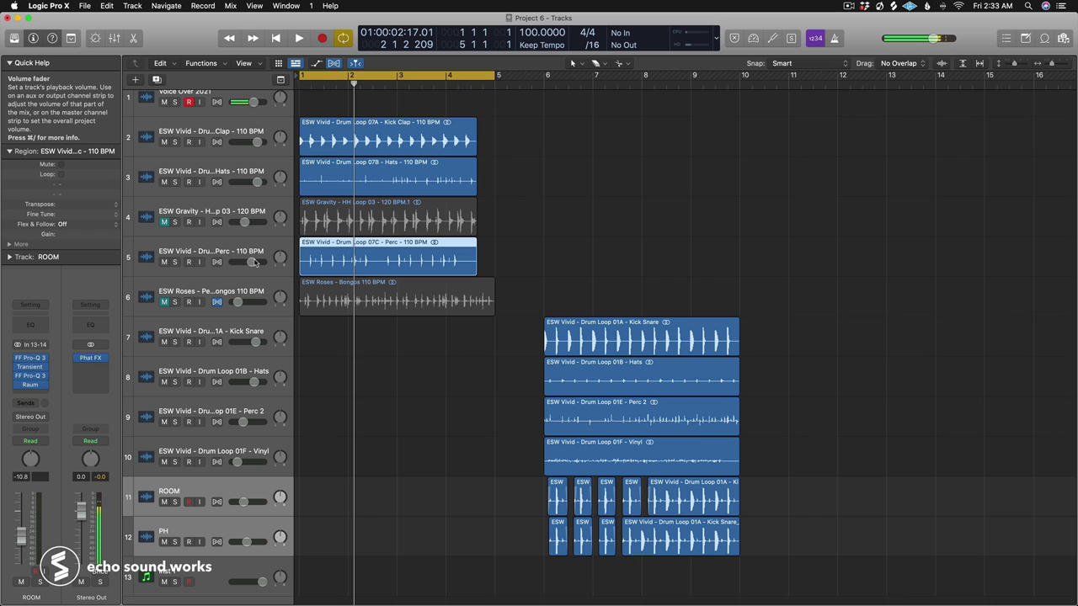
# Step: Set the cycle range to bars 6 to 10 and select the second beat's regions on tracks 7 through 12
pyautogui.moveTo(545, 76); pyautogui.dragTo(742, 86)
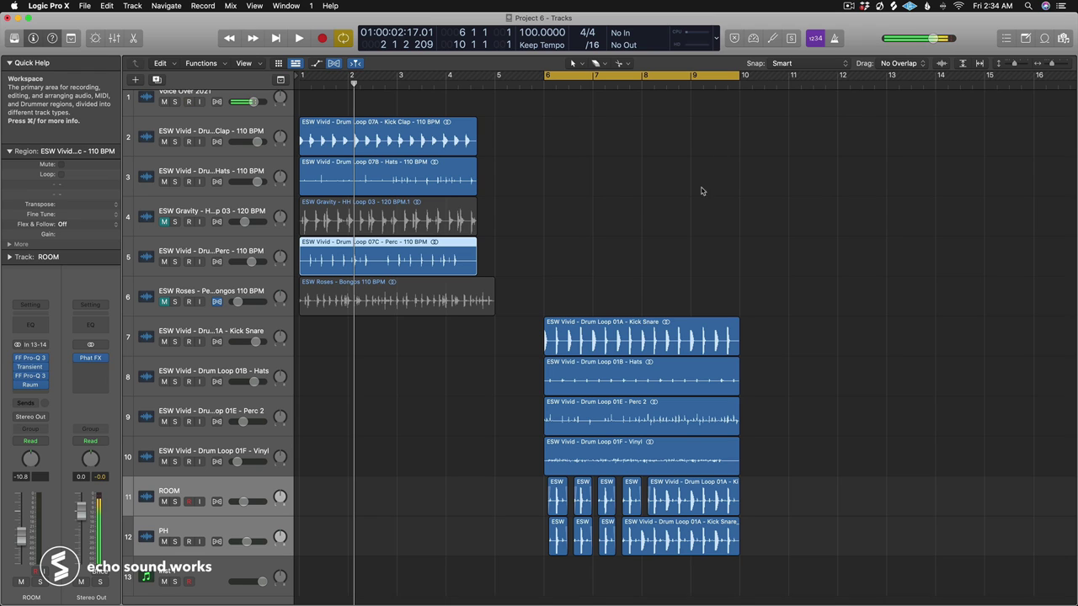
pyautogui.moveTo(509, 339); pyautogui.dragTo(742, 542)
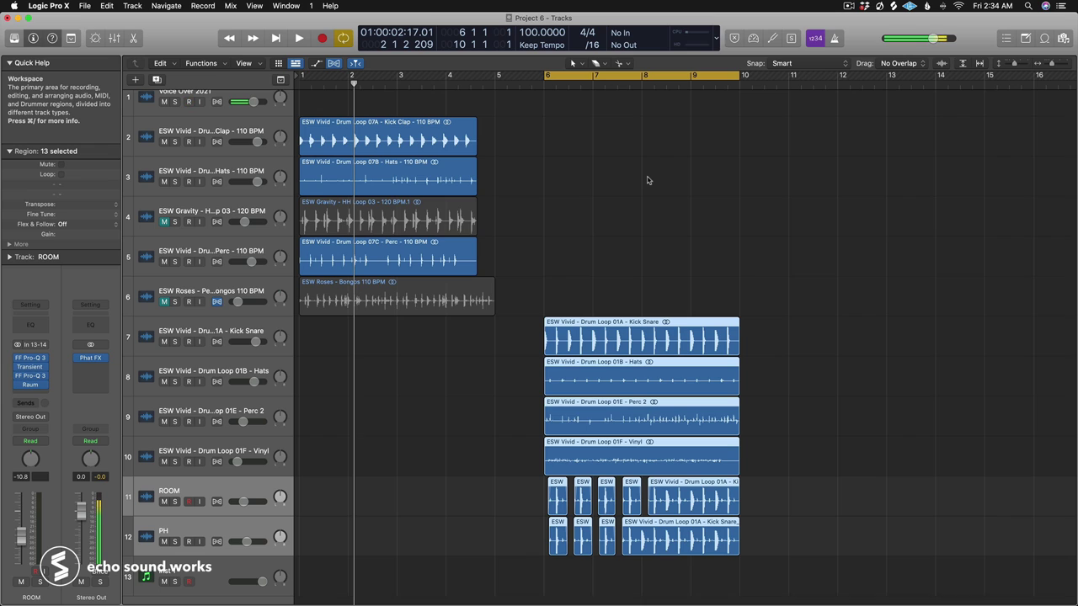
pyautogui.press('super+s')
pyautogui.scroll(-1, 810, 325)
pyautogui.moveTo(809, 324); pyautogui.dragTo(729, 408)
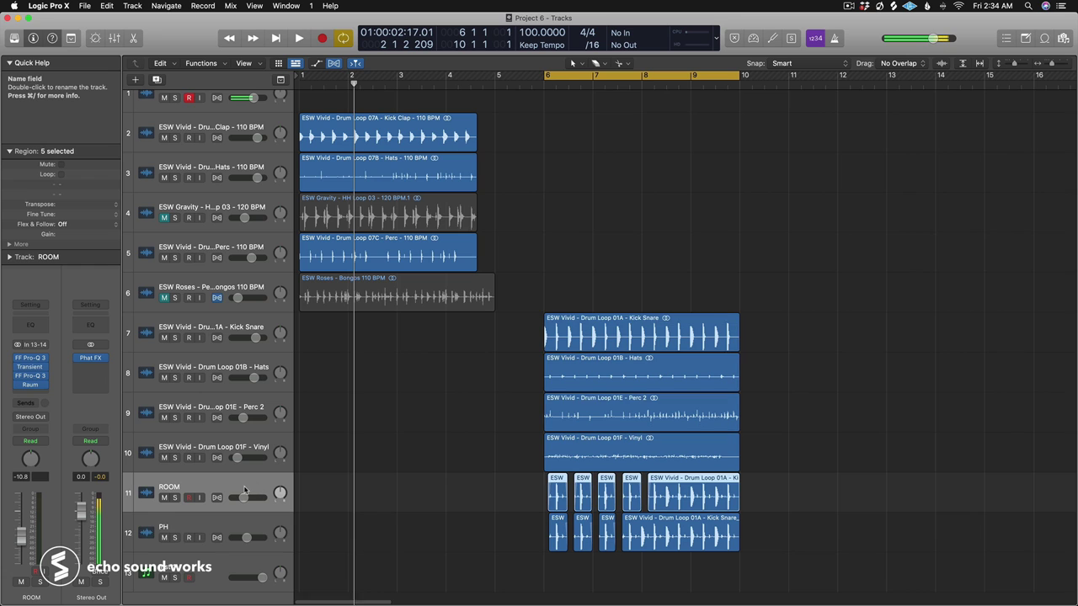
# Step: Open the Kontakt drum kit on the Inst 1 track and turn off solo for the OH 1, OH 2 and Room mics
pyautogui.click(217, 566)
pyautogui.click(30, 371)
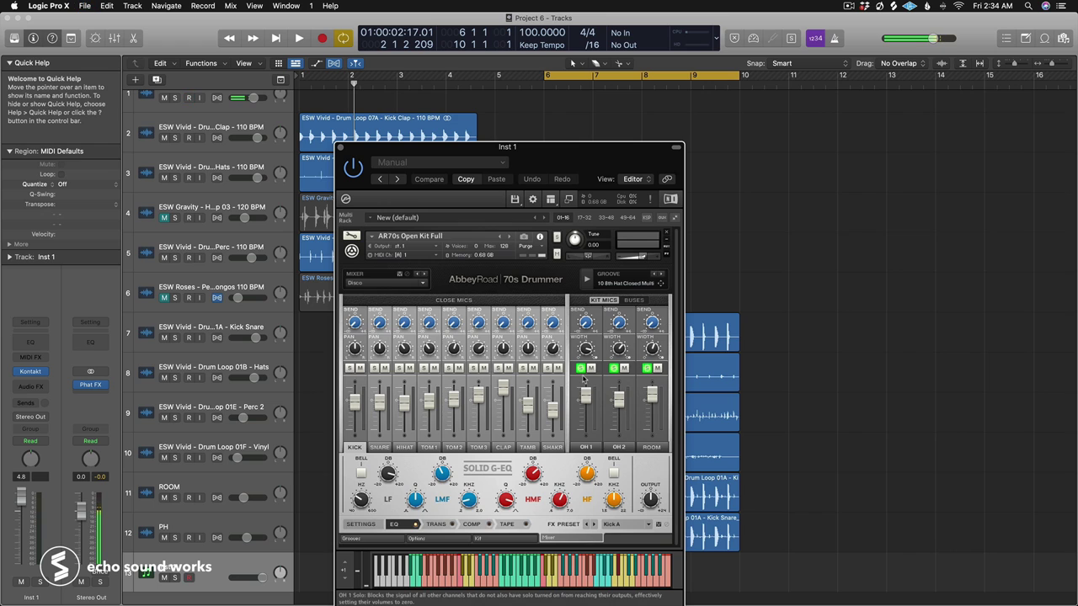
pyautogui.click(580, 368)
pyautogui.click(614, 368)
pyautogui.click(648, 368)
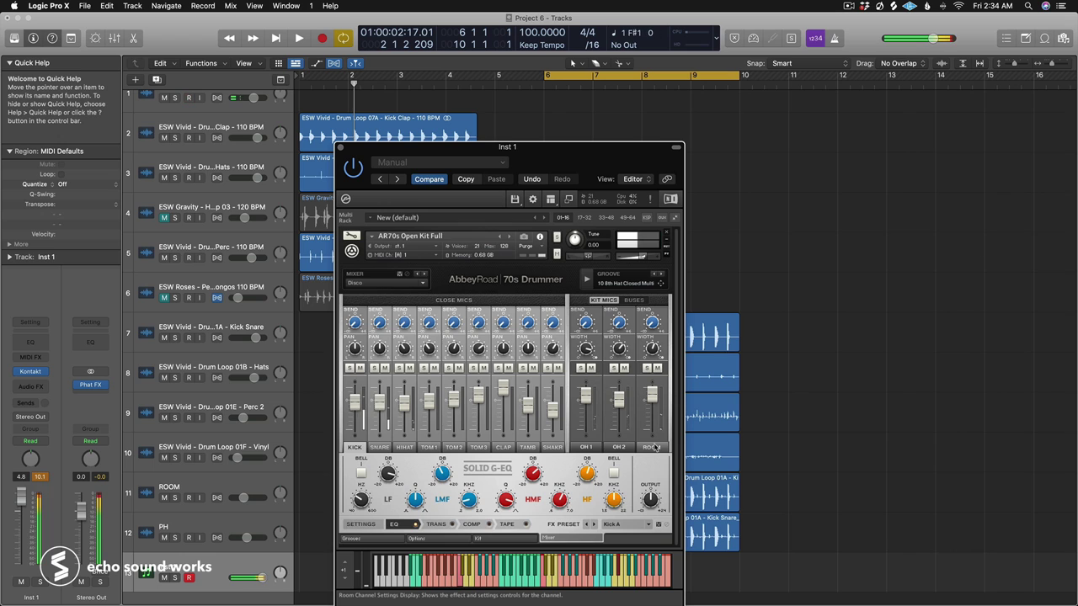
# Step: Mute the kit's OH 1, OH 2 and Room mics, unmute Room again, and close the instrument
pyautogui.click(591, 368)
pyautogui.click(624, 368)
pyautogui.click(658, 368)
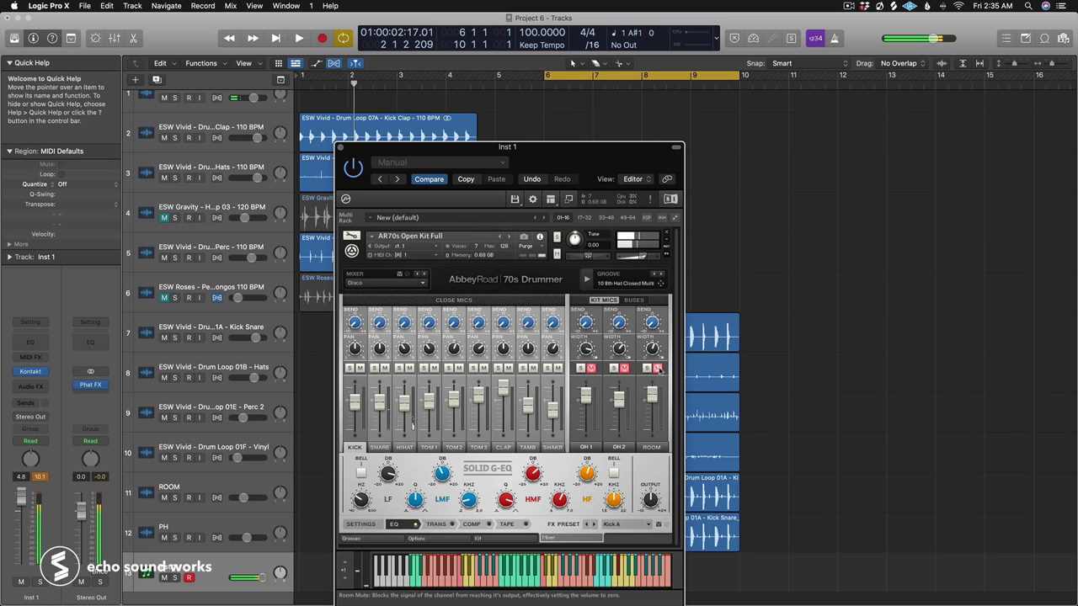
pyautogui.click(658, 369)
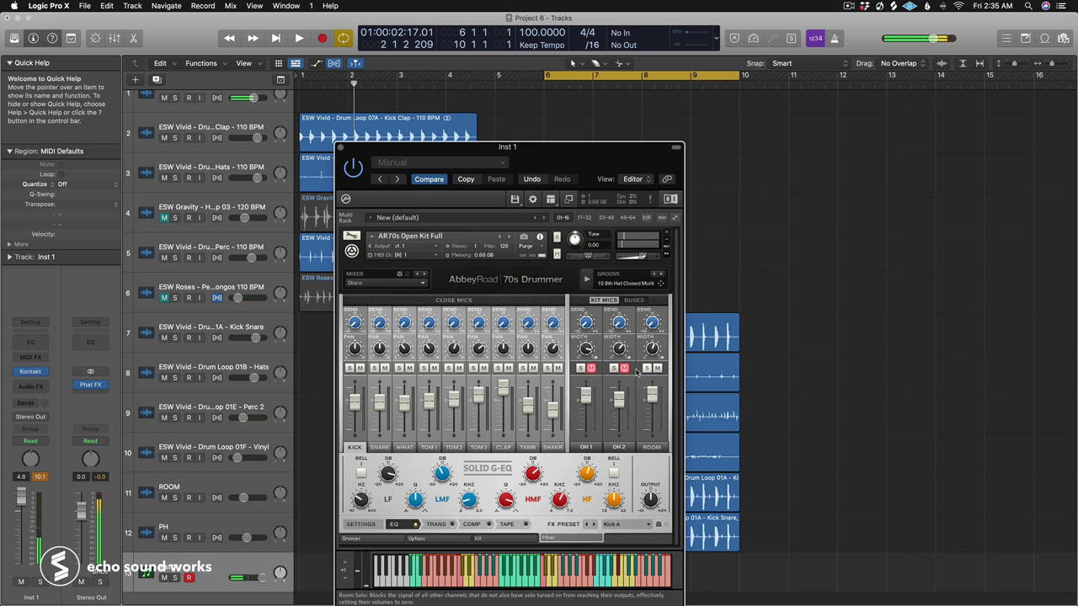
pyautogui.click(340, 146)
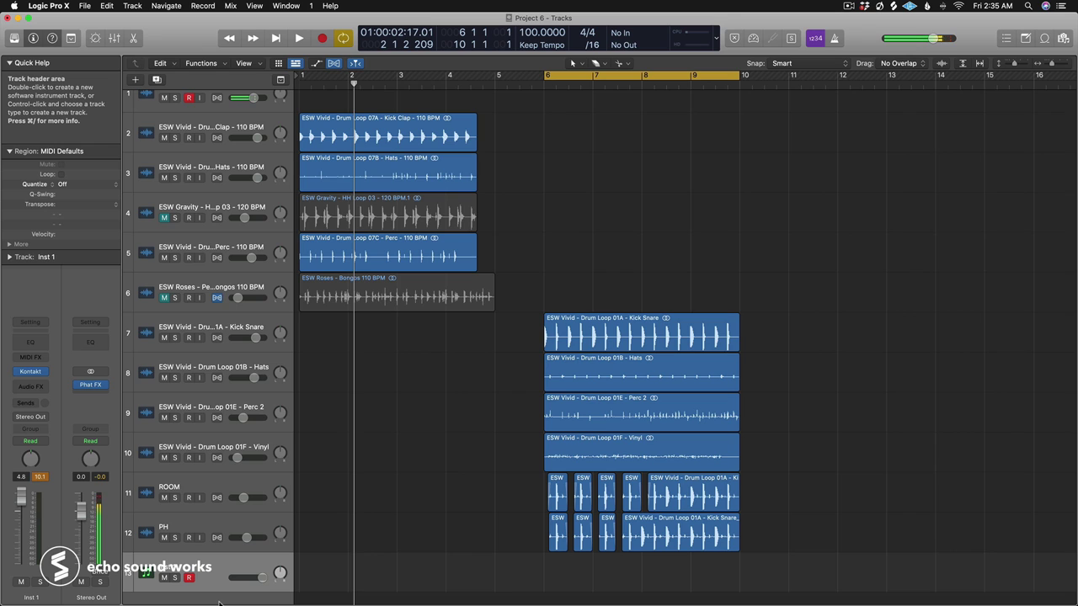
# Step: Solo the four ESW Vivid Drum Loop 01 regions on tracks 7 to 10 and audition them
pyautogui.moveTo(505, 332); pyautogui.dragTo(544, 468)
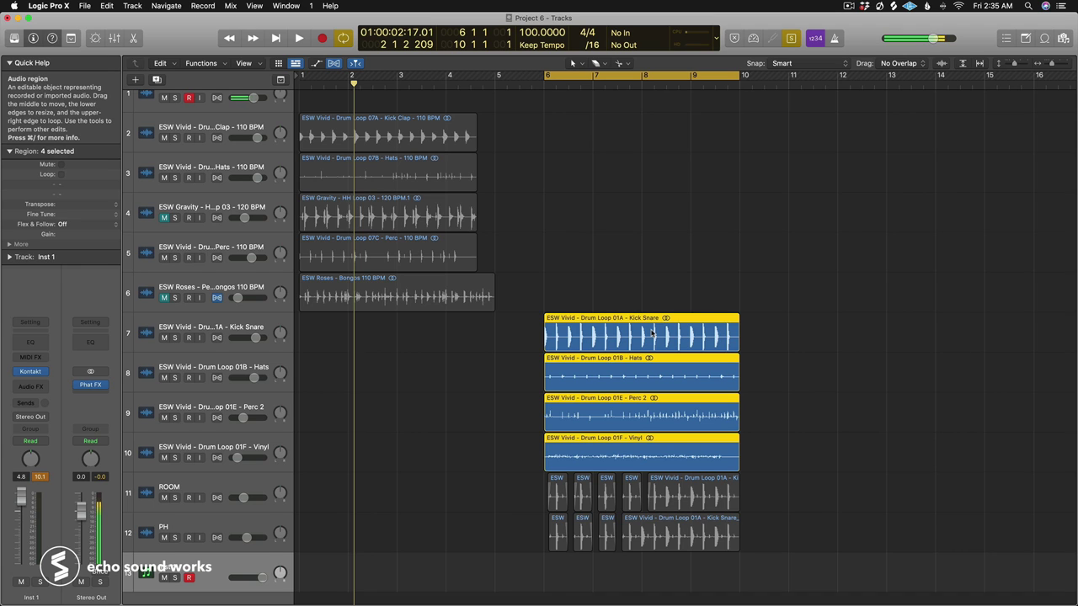
pyautogui.press('space')
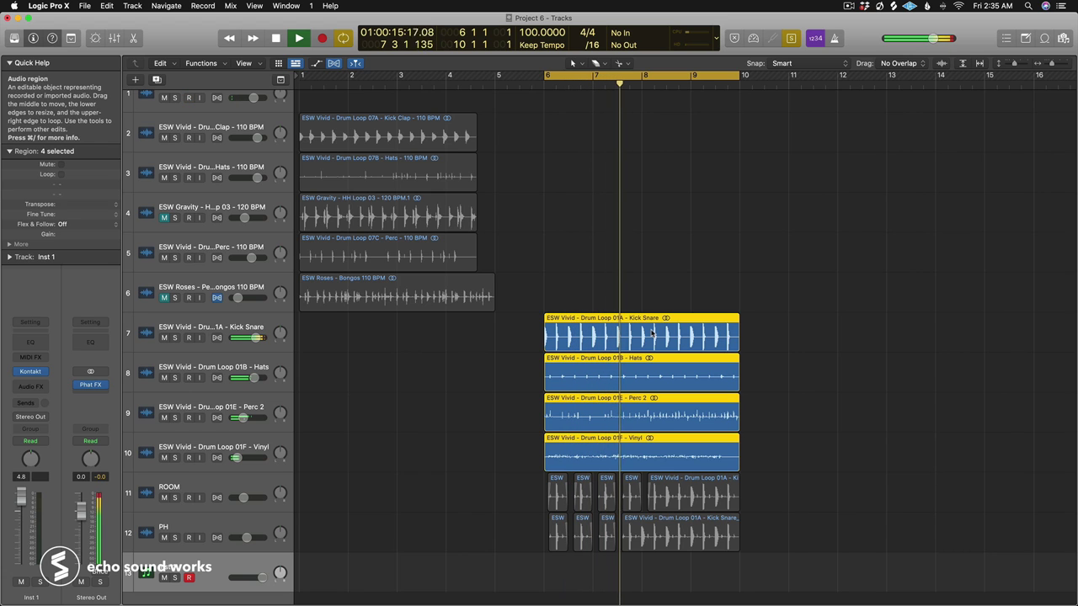
pyautogui.press('space')
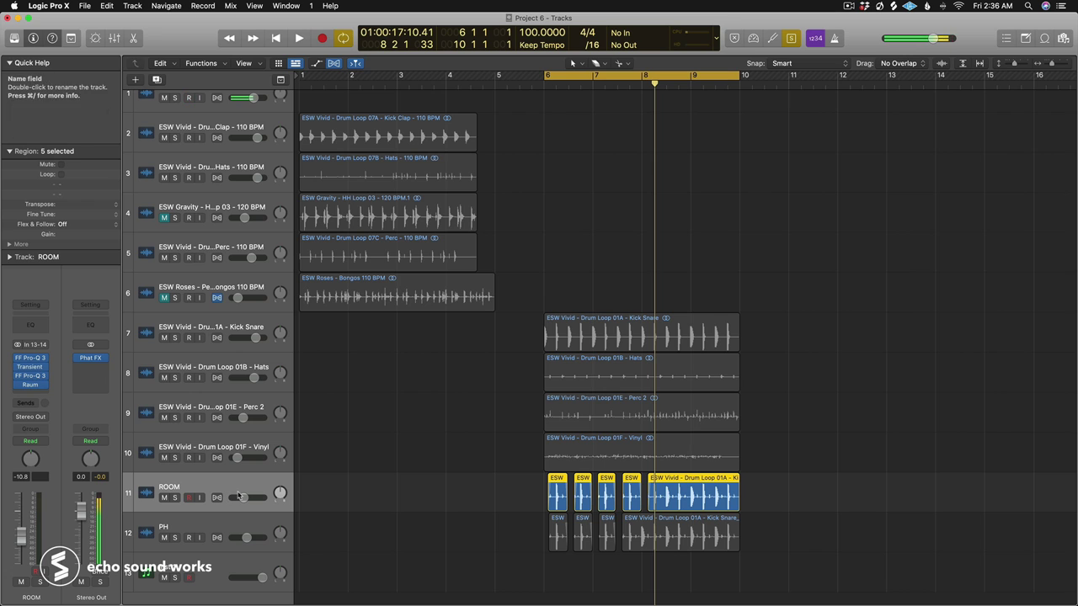
# Step: Examine the ROOM track's effect chain: both Pro-Q 3 equalizers, Transient Master and the Raum reverb
pyautogui.click(30, 358)
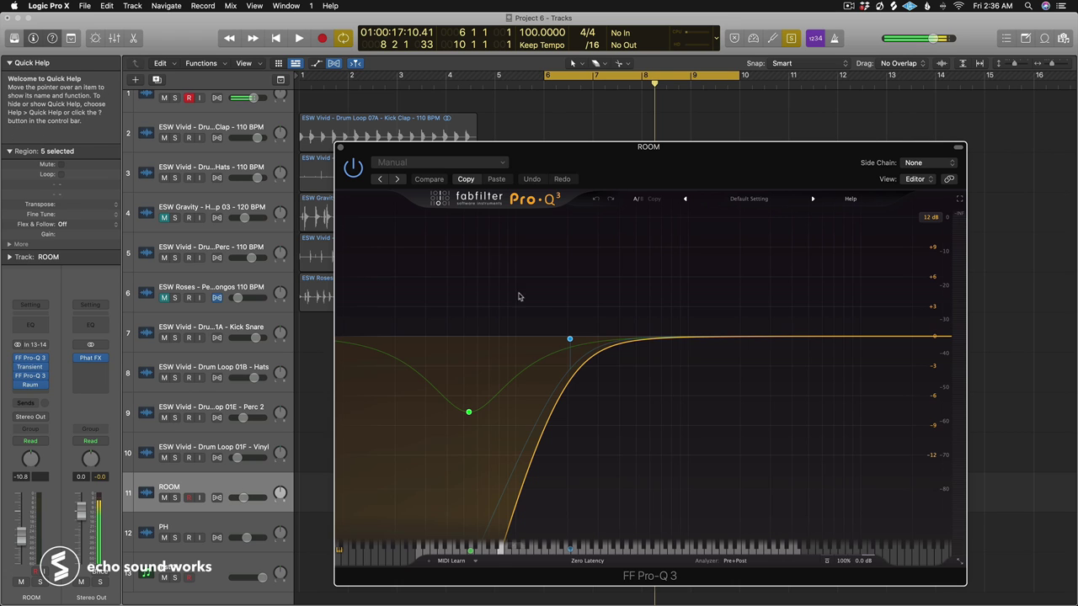
pyautogui.click(30, 366)
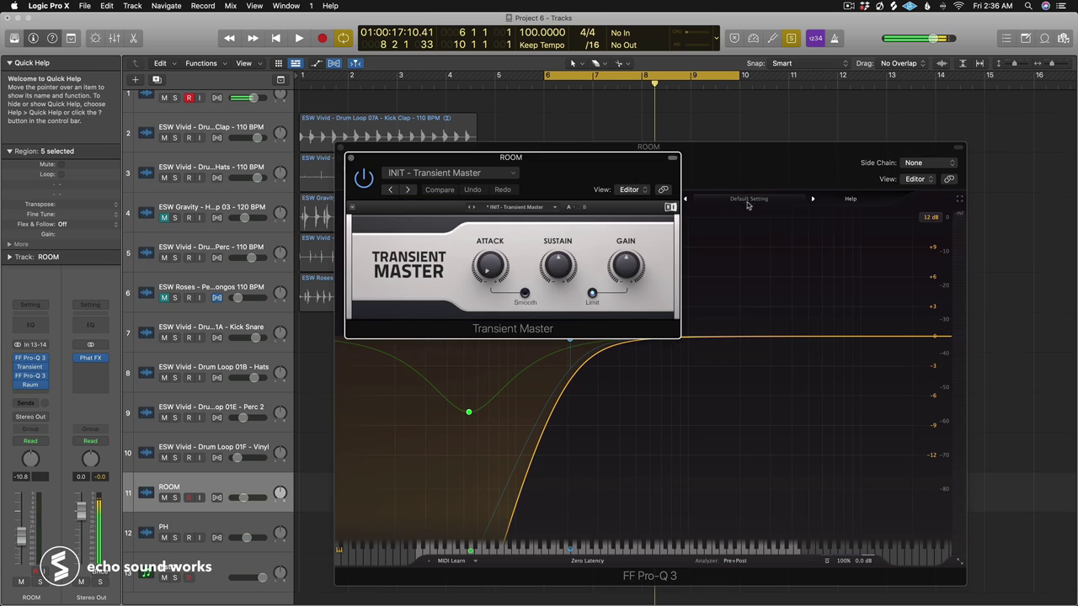
pyautogui.moveTo(484, 267)
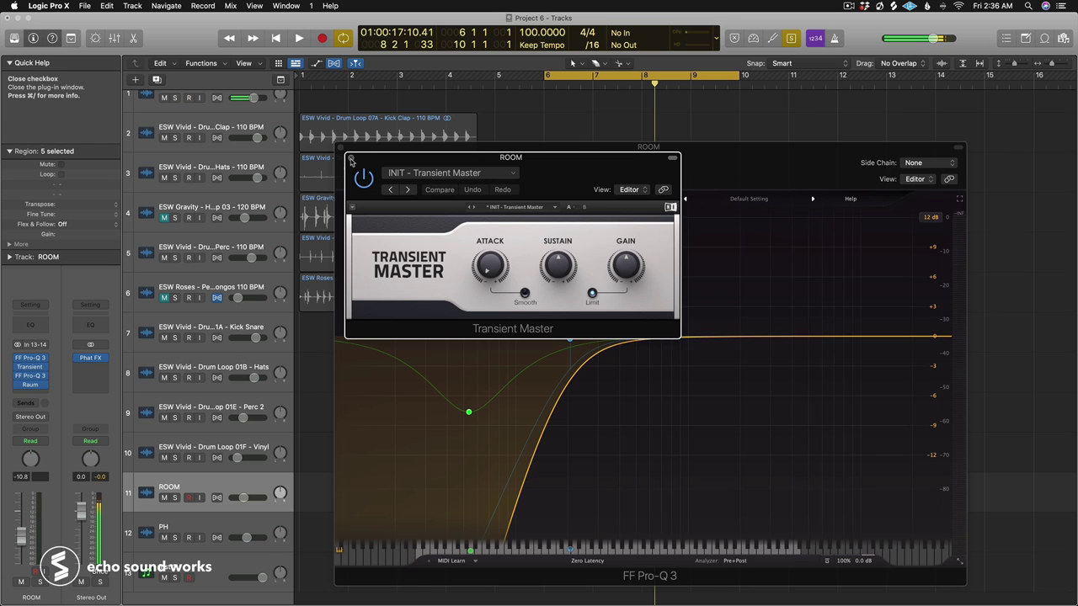
pyautogui.click(351, 160)
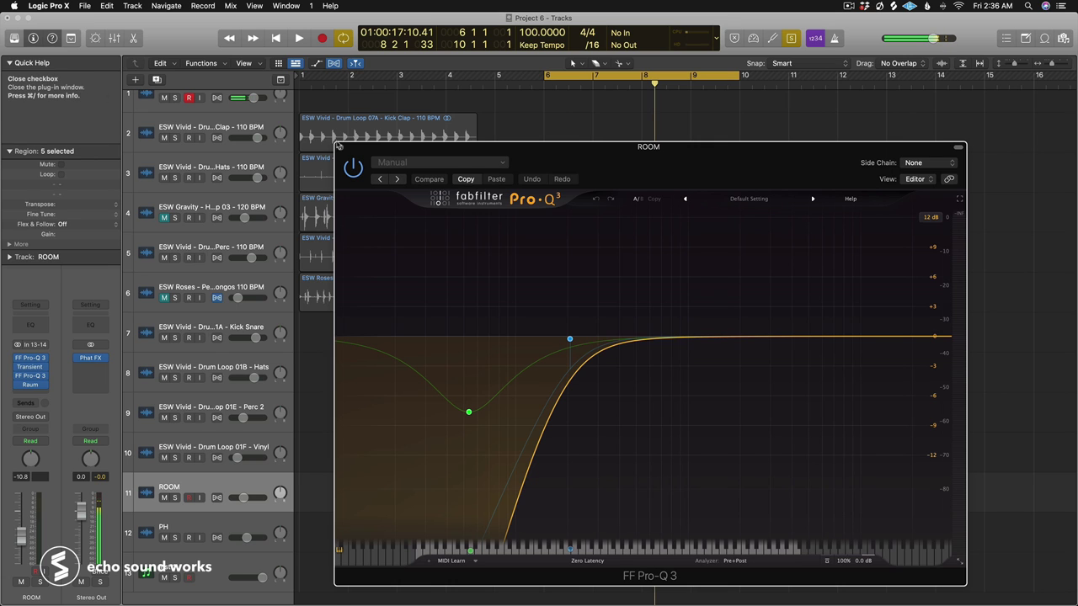
pyautogui.click(29, 375)
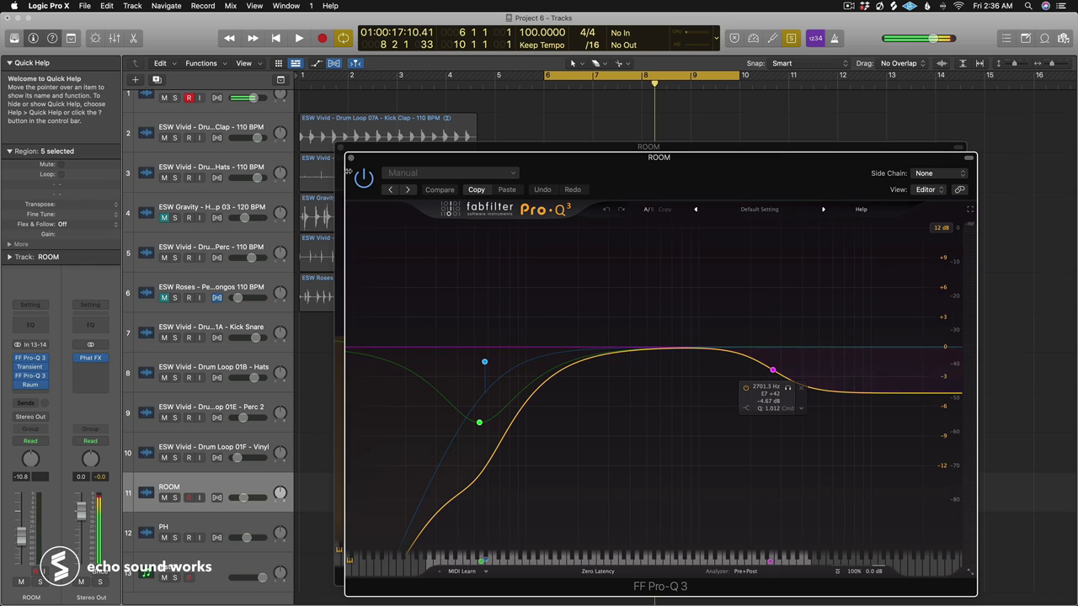
pyautogui.click(352, 160)
pyautogui.click(341, 150)
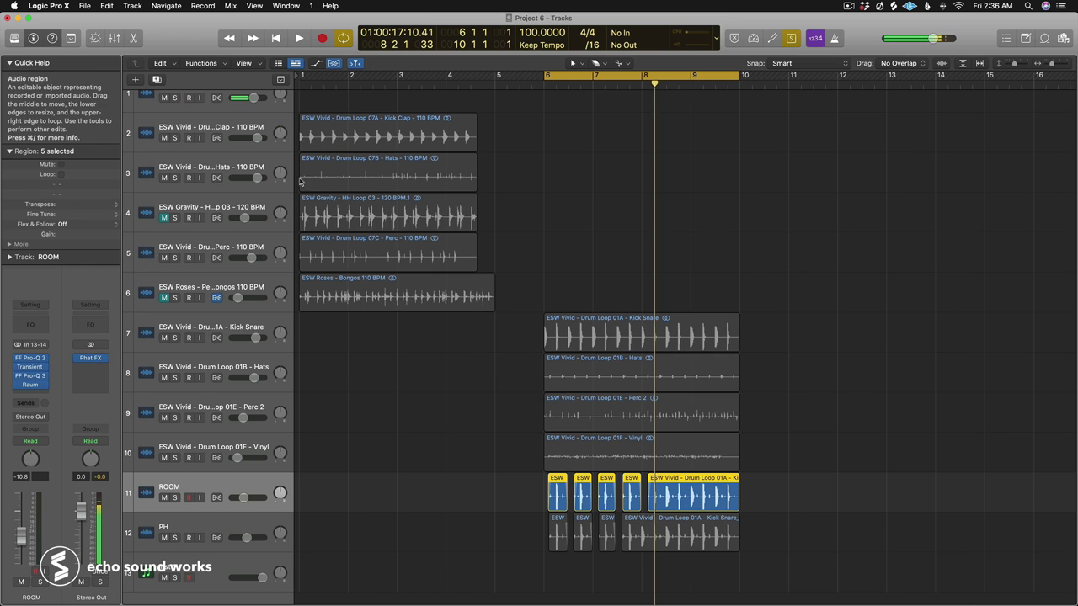
pyautogui.click(29, 384)
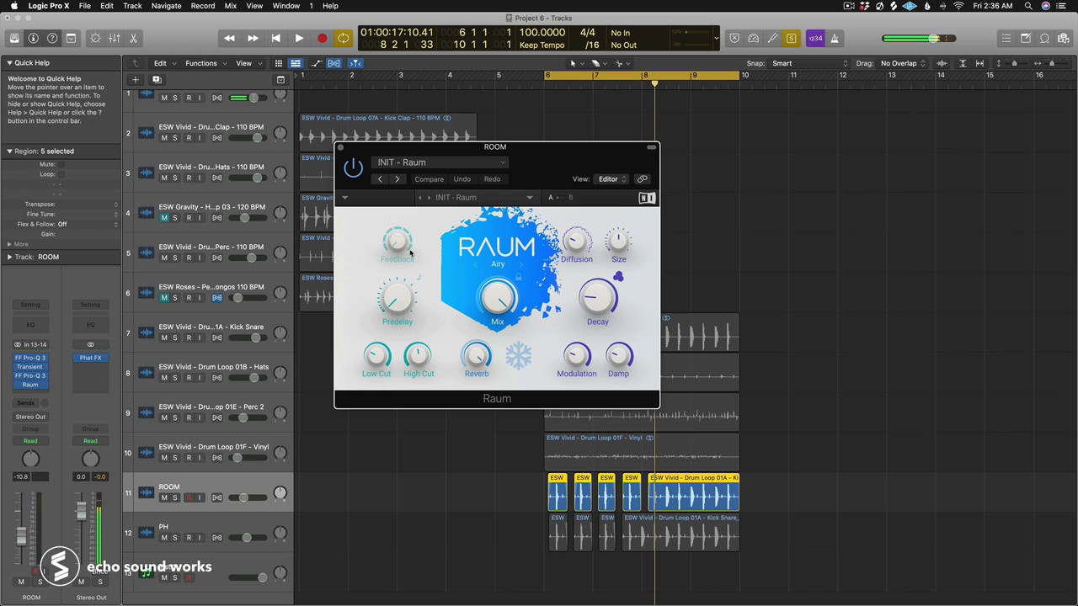
pyautogui.click(340, 148)
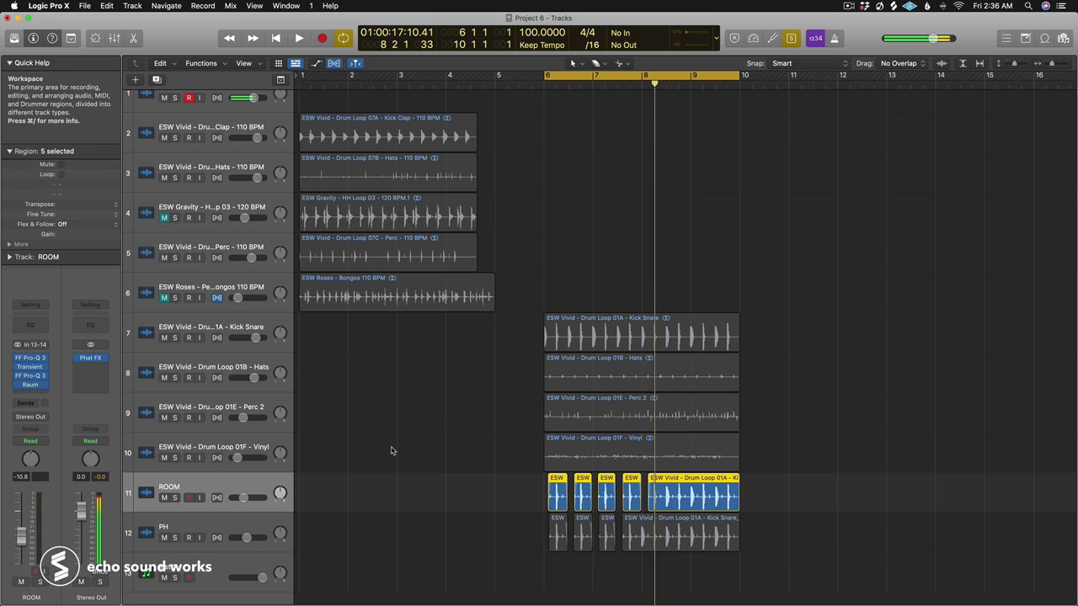
# Step: Audition the soloed ROOM regions at a raised volume of 2.8 dB, and set the track to -4.0 dB
pyautogui.moveTo(21, 536); pyautogui.dragTo(21, 504)
pyautogui.click(823, 479)
pyautogui.moveTo(692, 494); pyautogui.dragTo(530, 491)
pyautogui.press('space')
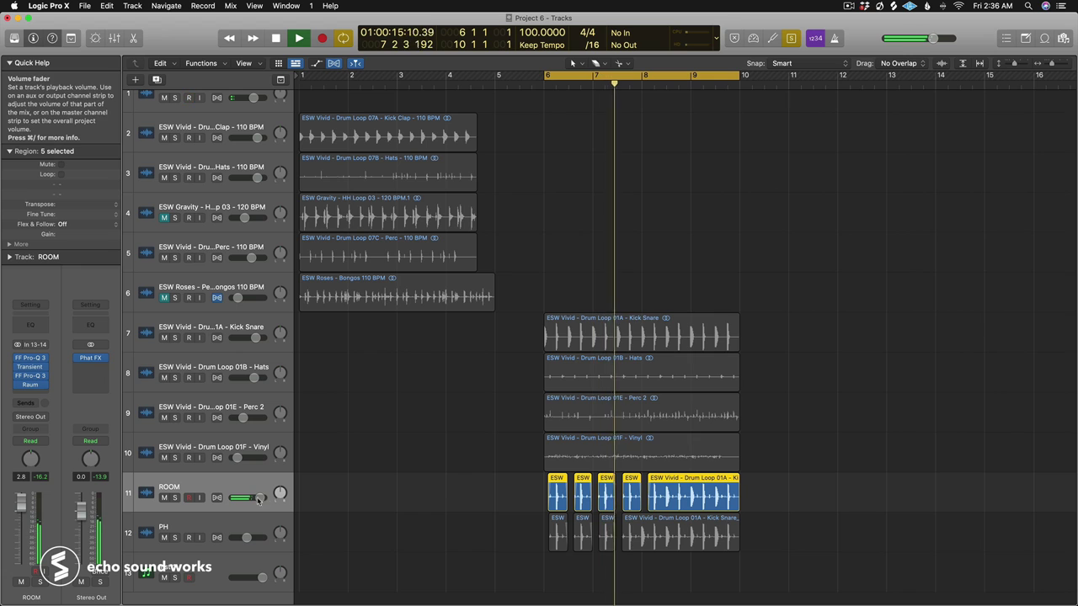
pyautogui.press('space')
pyautogui.moveTo(253, 500); pyautogui.dragTo(243, 499)
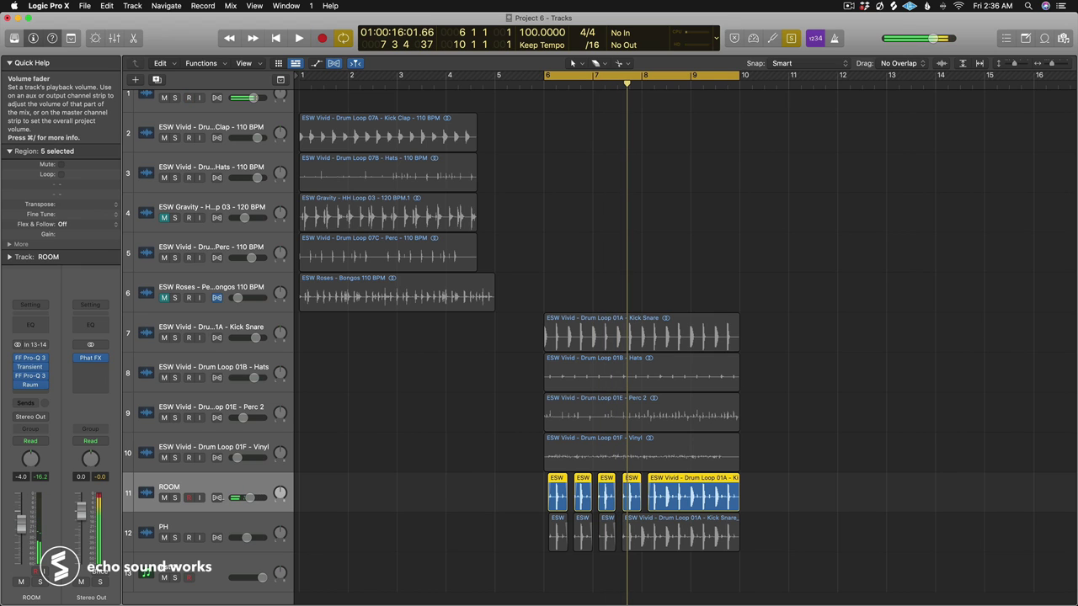
# Step: Rename the PH track to OH
pyautogui.click(234, 532)
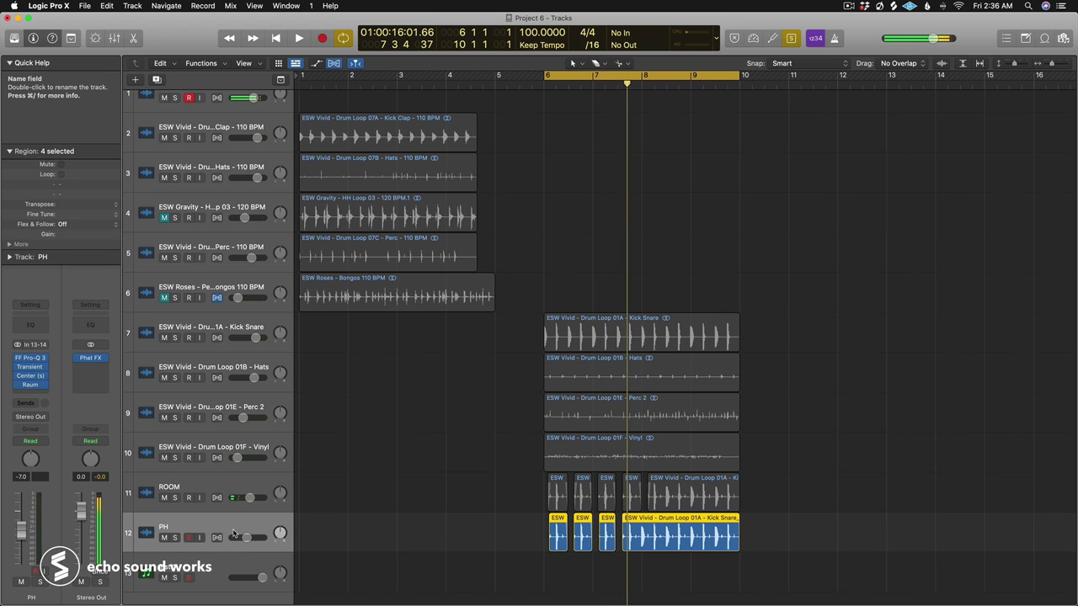
pyautogui.doubleClick(173, 526)
pyautogui.write('O')
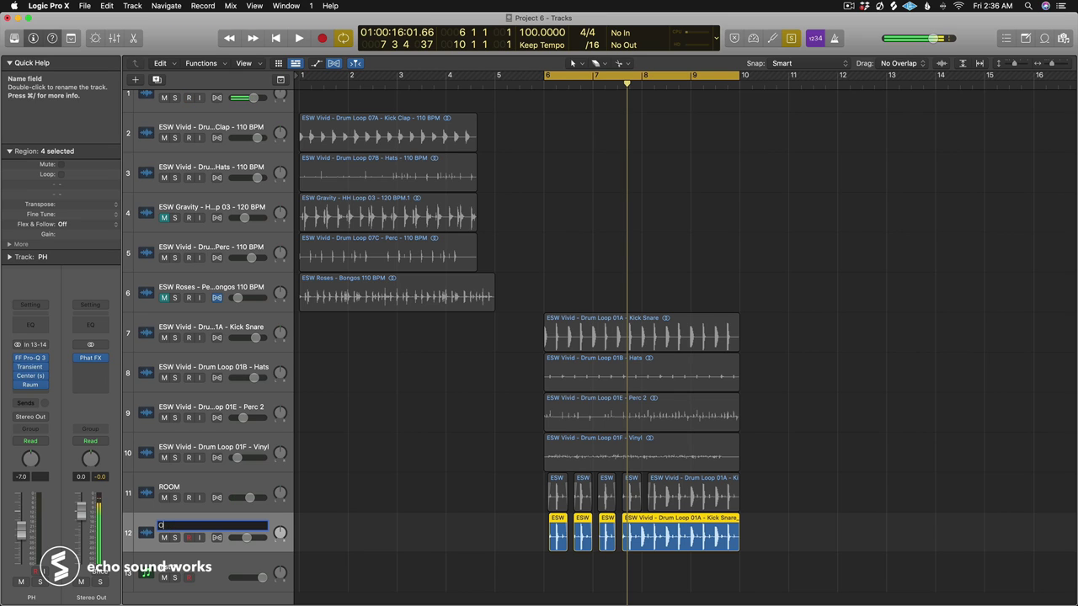
pyautogui.write('H')
pyautogui.press('Return')
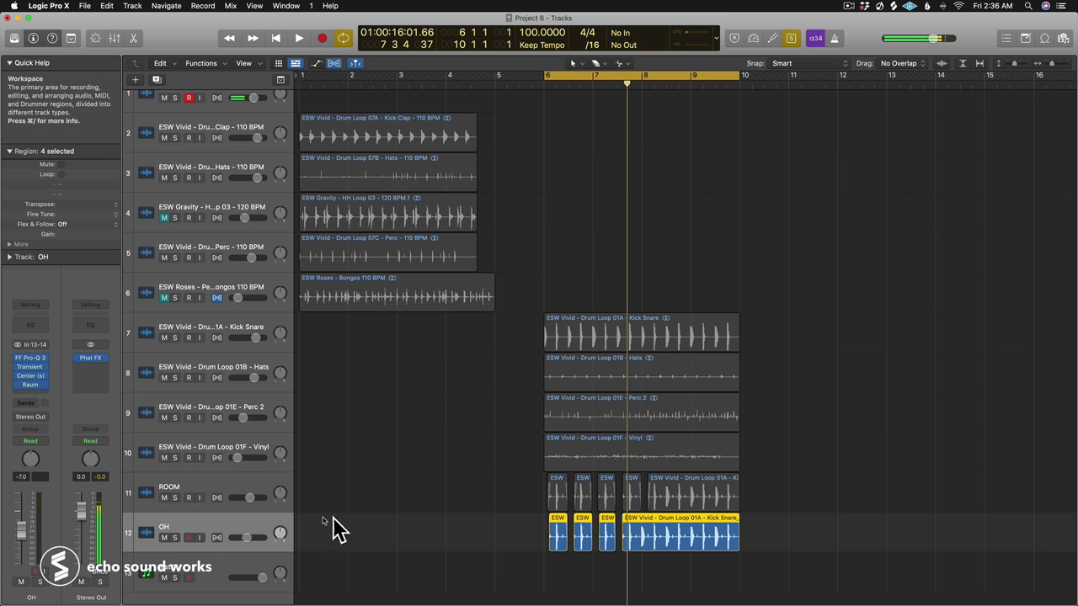
# Step: Examine the OH track's Pro-Q 3, Transient Master and Center plug-in settings
pyautogui.click(31, 358)
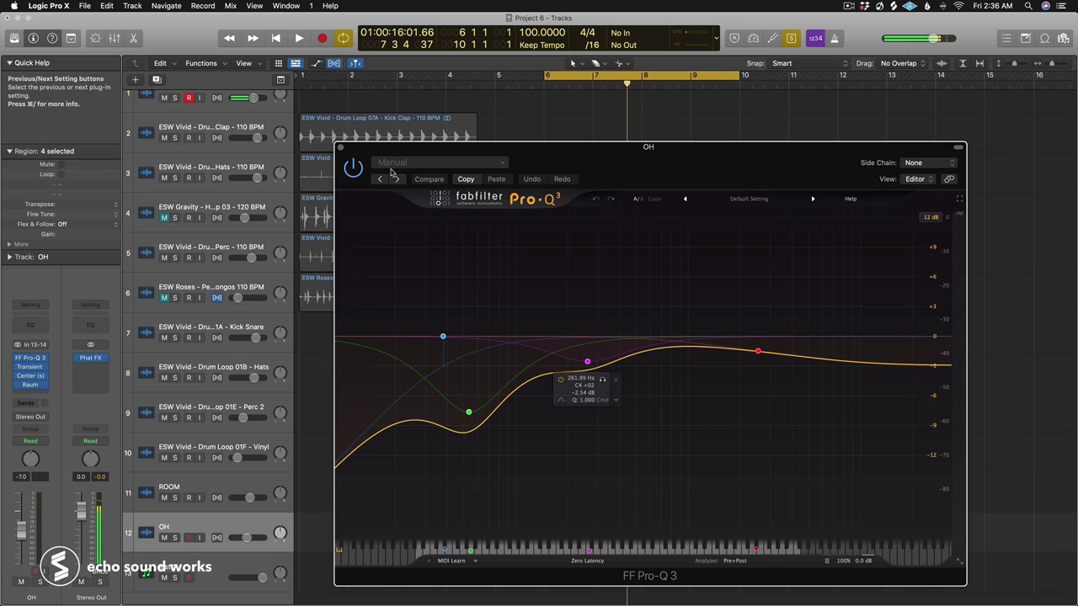
pyautogui.click(340, 147)
pyautogui.click(30, 367)
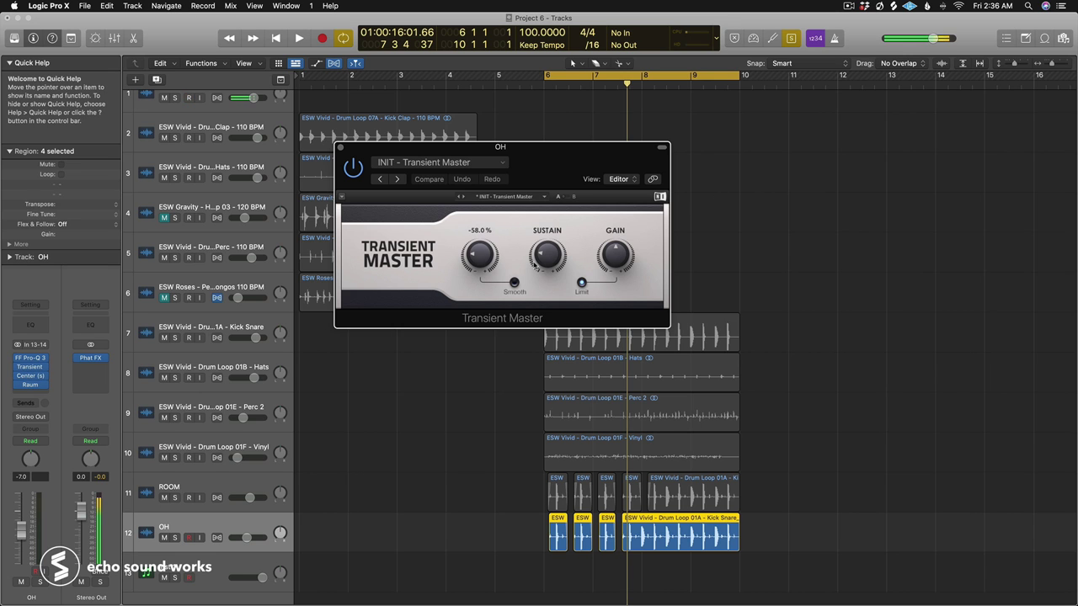
pyautogui.click(340, 147)
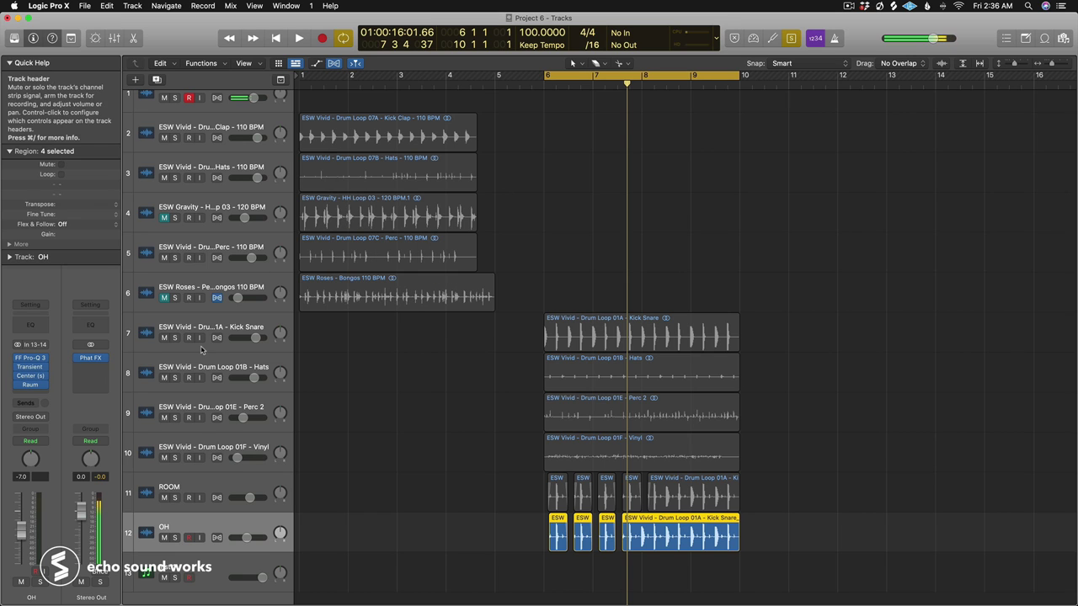
pyautogui.click(31, 380)
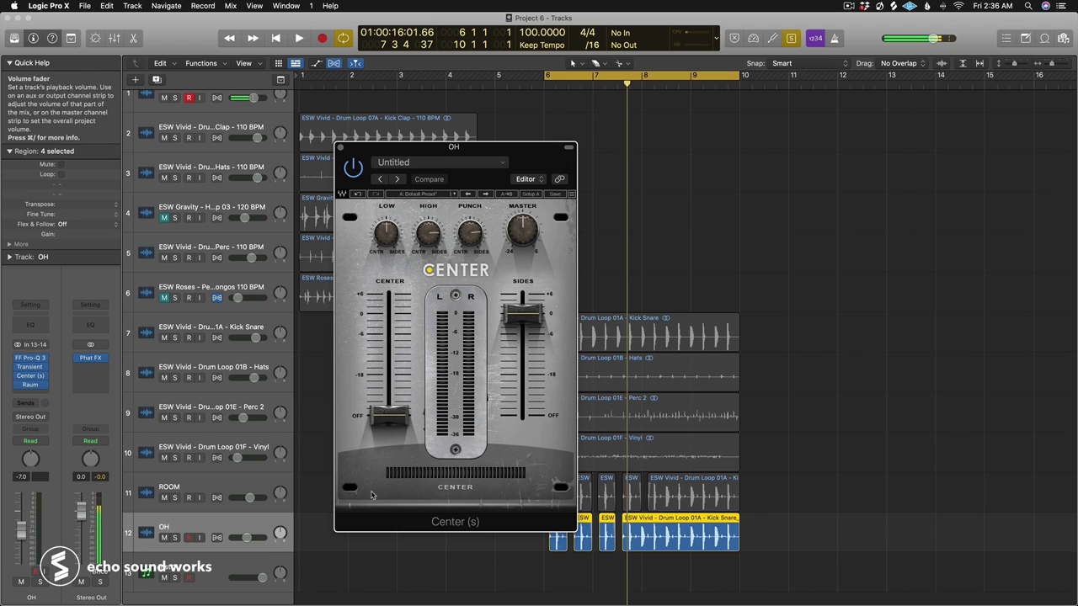
pyautogui.moveTo(532, 368)
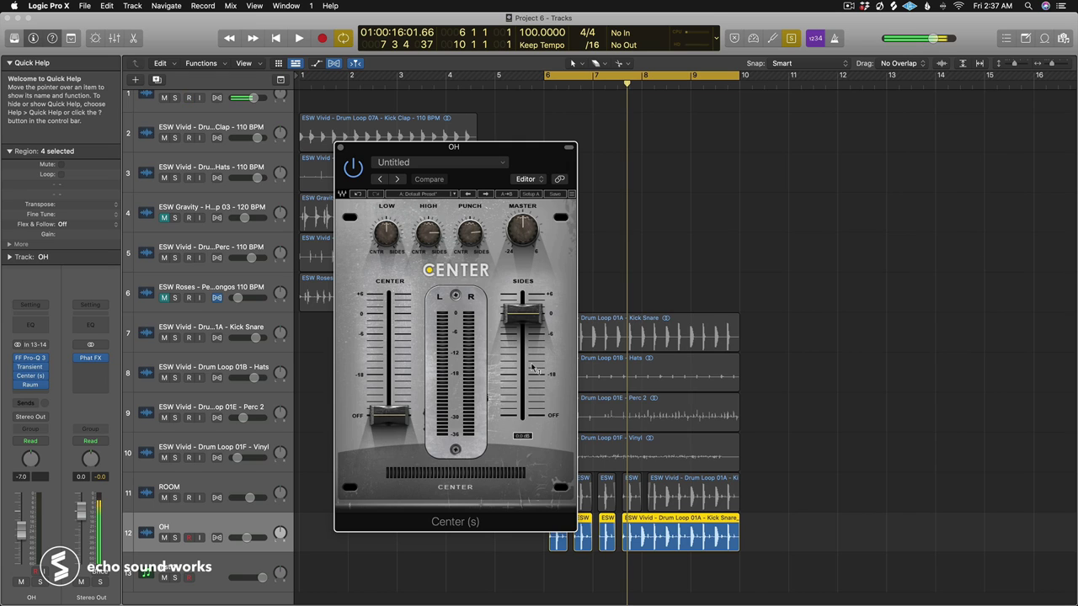
# Step: Raise the OH track to 6.0 dB and audition its soloed regions while bypassing and re-enabling the Center plug-in
pyautogui.click(575, 530)
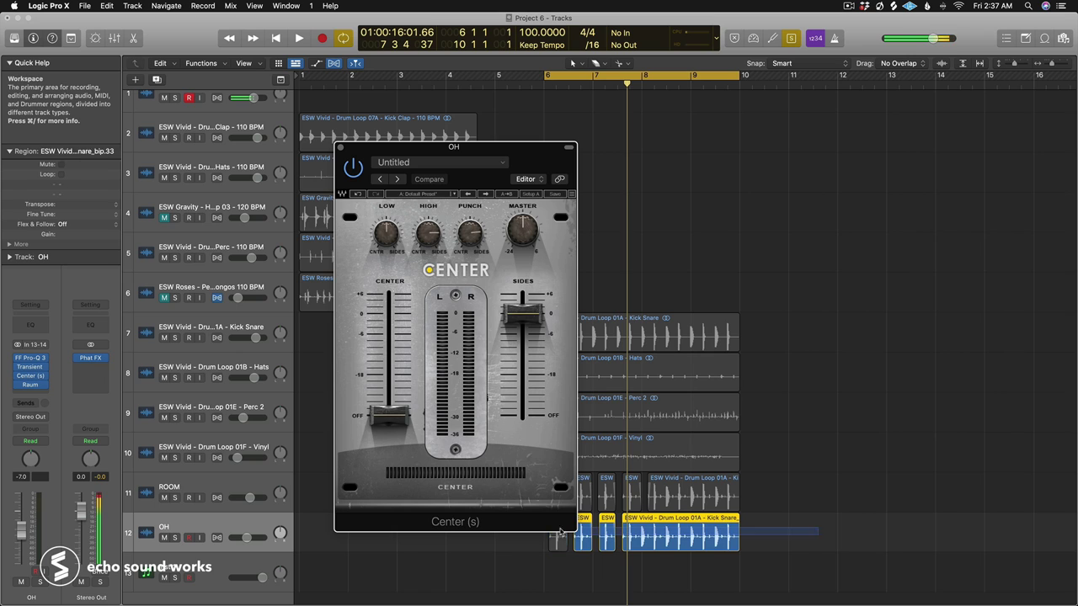
pyautogui.moveTo(574, 529); pyautogui.dragTo(539, 533)
pyautogui.press('space')
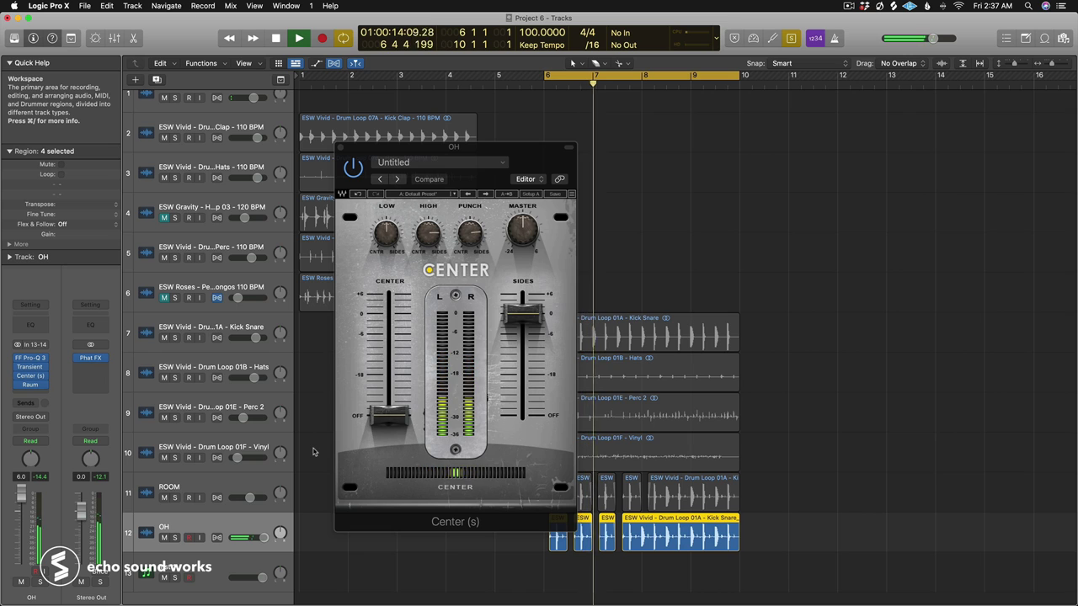
pyautogui.click(352, 166)
pyautogui.click(352, 167)
pyautogui.press('space')
# Step: Set the OH track to -11.2 dB with the ROOM and OH regions soloed, and turn solo off
pyautogui.moveTo(865, 473); pyautogui.dragTo(507, 556)
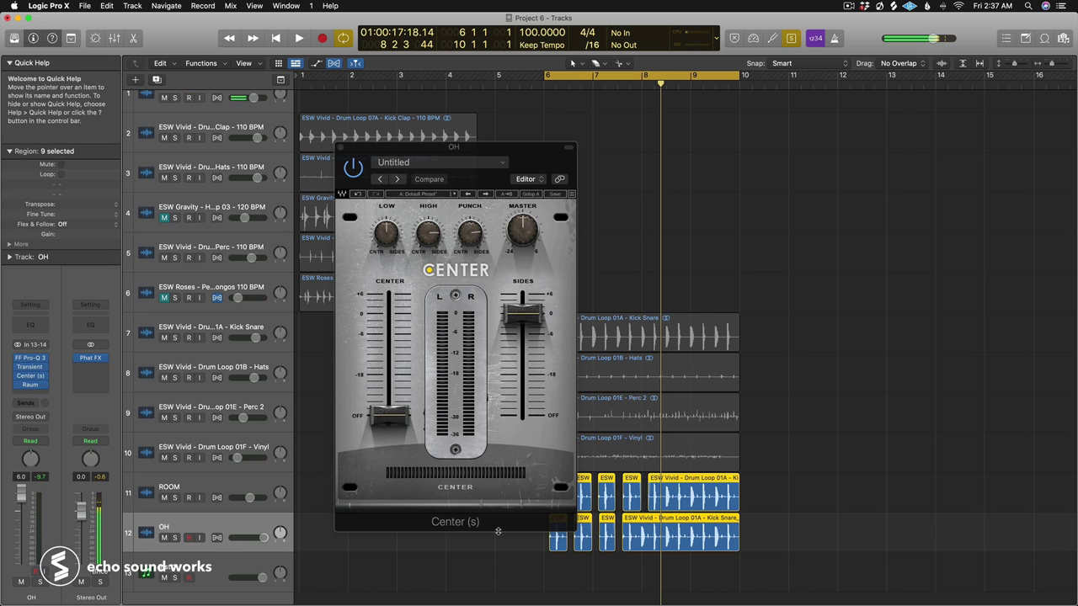
pyautogui.moveTo(264, 537)
pyautogui.mouseDown()
pyautogui.moveTo(212, 542)
pyautogui.moveTo(243, 538)
pyautogui.mouseUp()
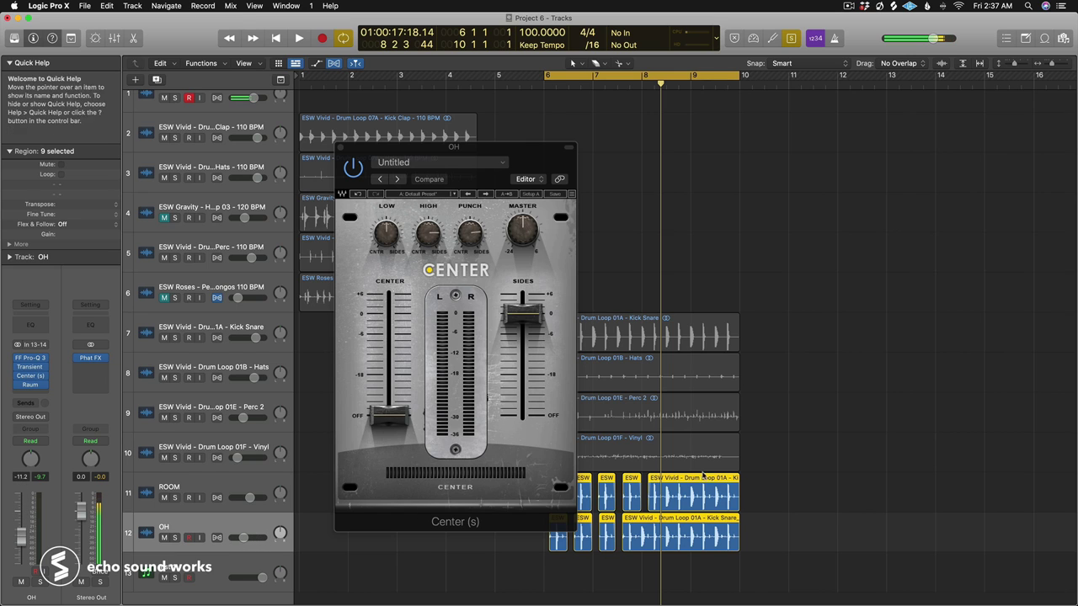
pyautogui.hotkey('ctrl', 's')
# Step: Play the second beat with all its layers and adjust the ROOM and OH track volumes by ear
pyautogui.moveTo(798, 356); pyautogui.dragTo(499, 567)
pyautogui.moveTo(794, 319); pyautogui.dragTo(523, 508)
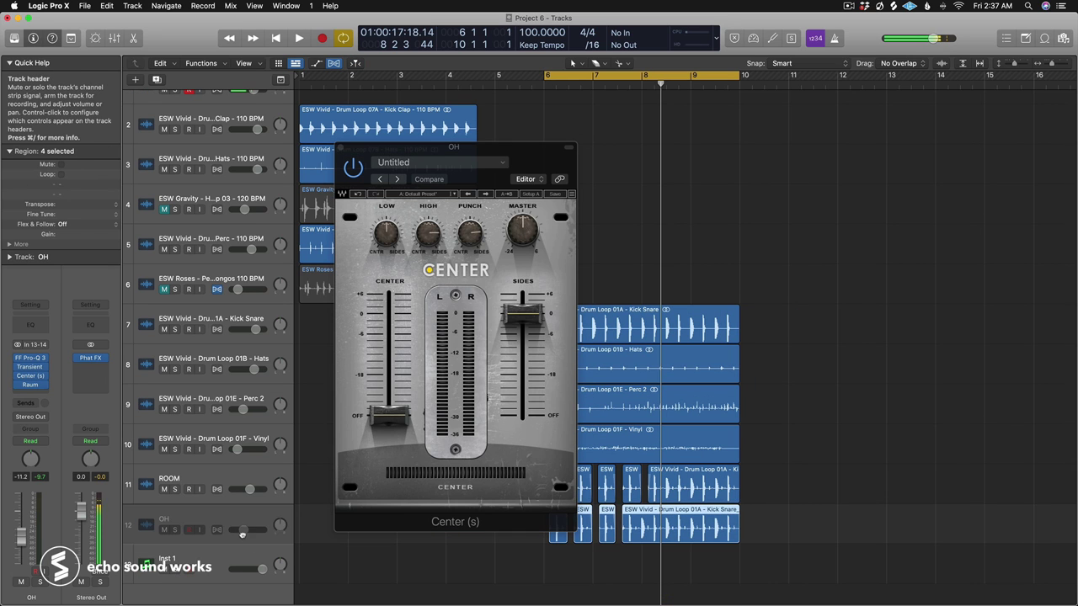
pyautogui.press('space')
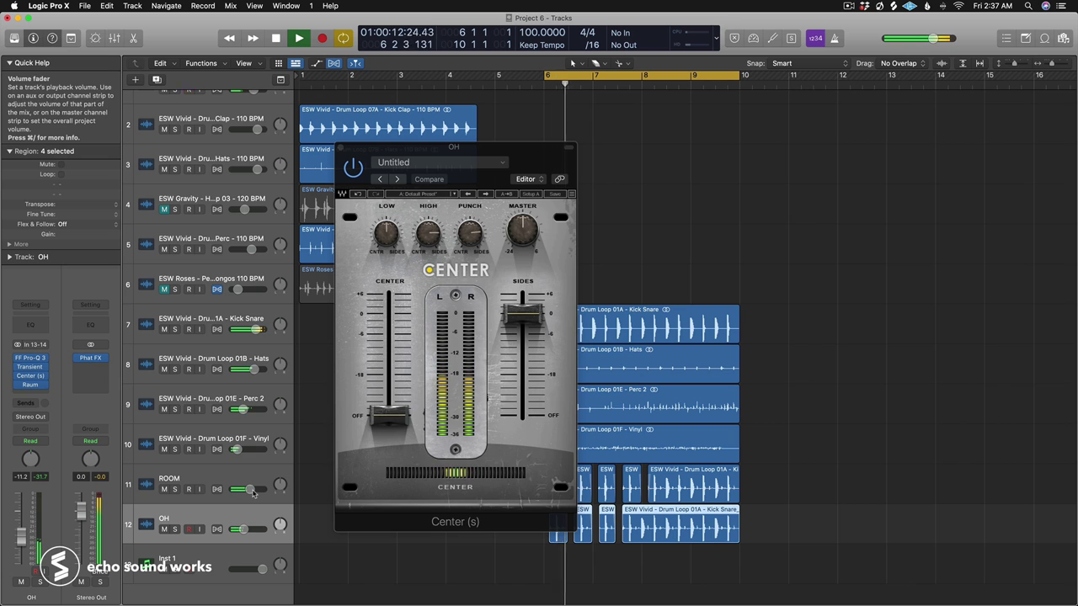
pyautogui.moveTo(253, 489); pyautogui.dragTo(250, 489)
pyautogui.moveTo(243, 529); pyautogui.dragTo(259, 529)
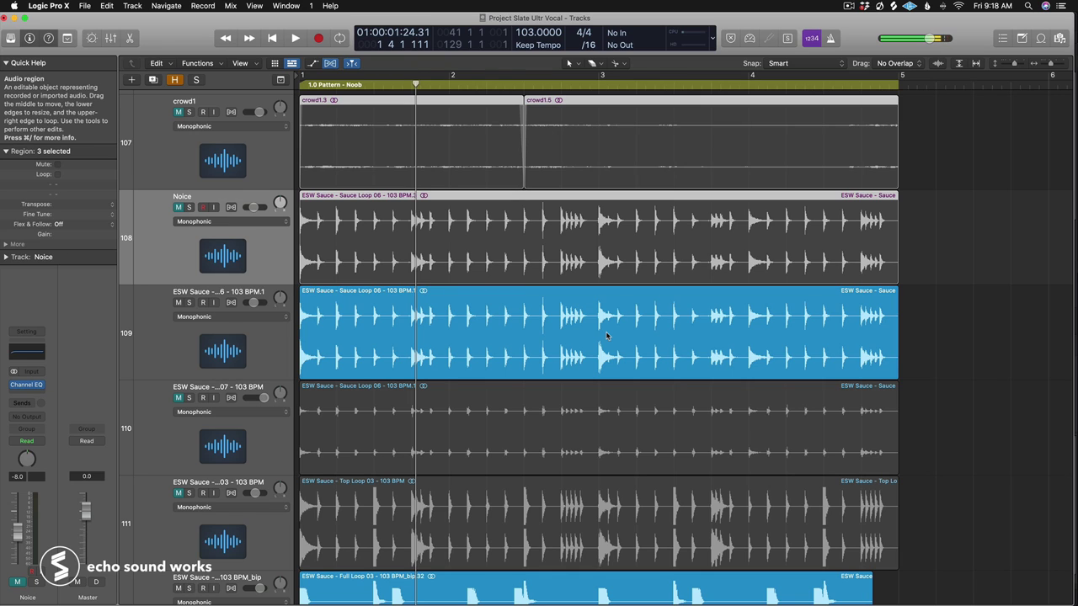
# Step: Unmute track 110 (ESW Sauce 07 - 103 BPM) in the 103 BPM project and audition it soloed
pyautogui.scroll(-3, 607, 335)
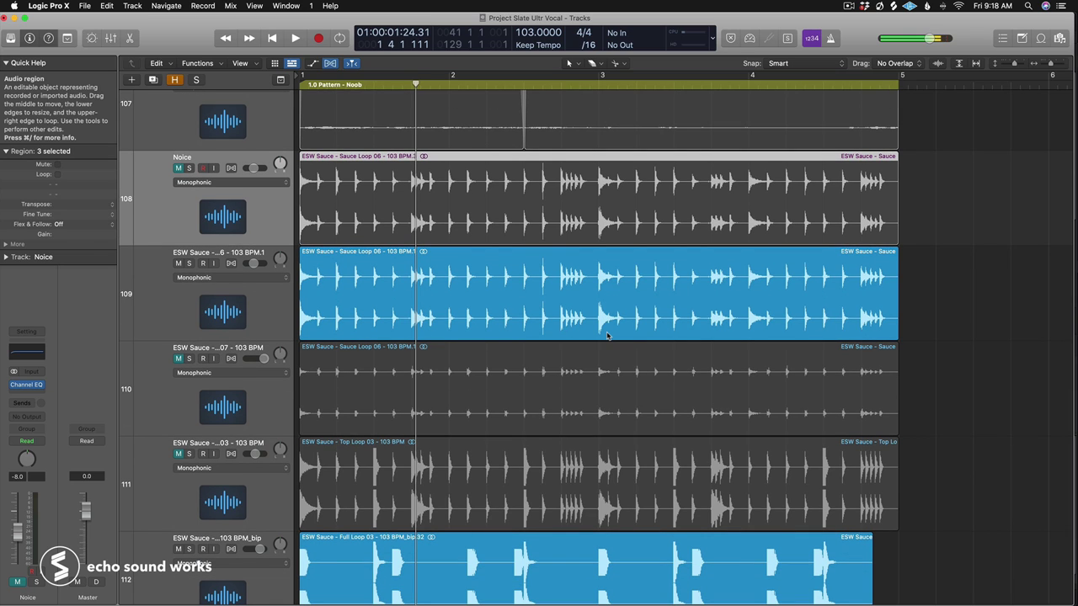
pyautogui.click(261, 311)
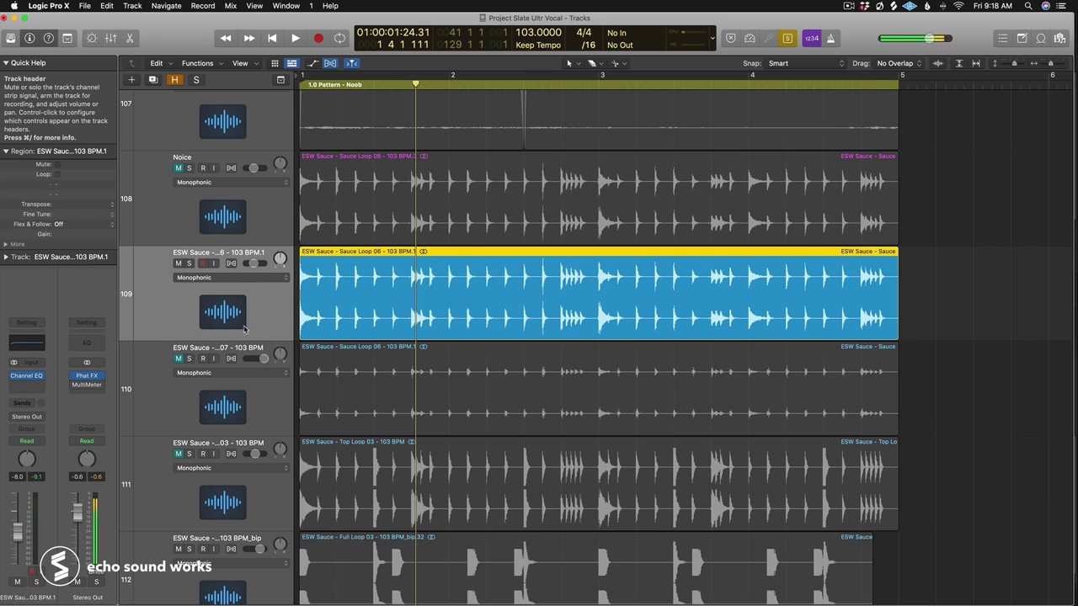
pyautogui.click(179, 359)
pyautogui.click(226, 381)
pyautogui.hotkey('ctrl', 's')
pyautogui.press('space')
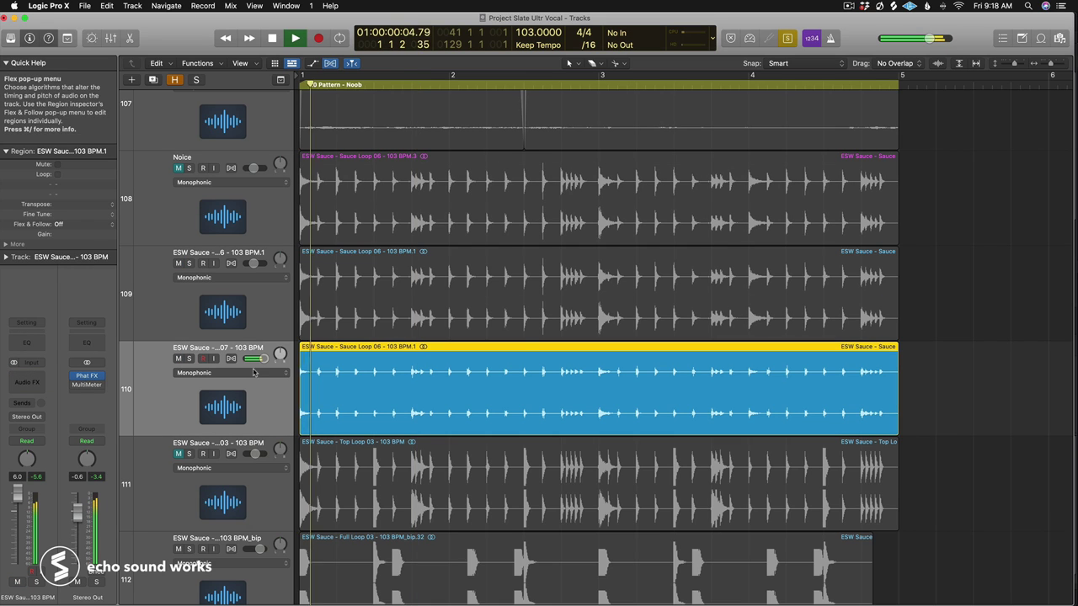
pyautogui.press('space')
# Step: Compare the soloed Sauce Loop 06 regions on tracks 109 and 110, and turn solo off
pyautogui.click(334, 305)
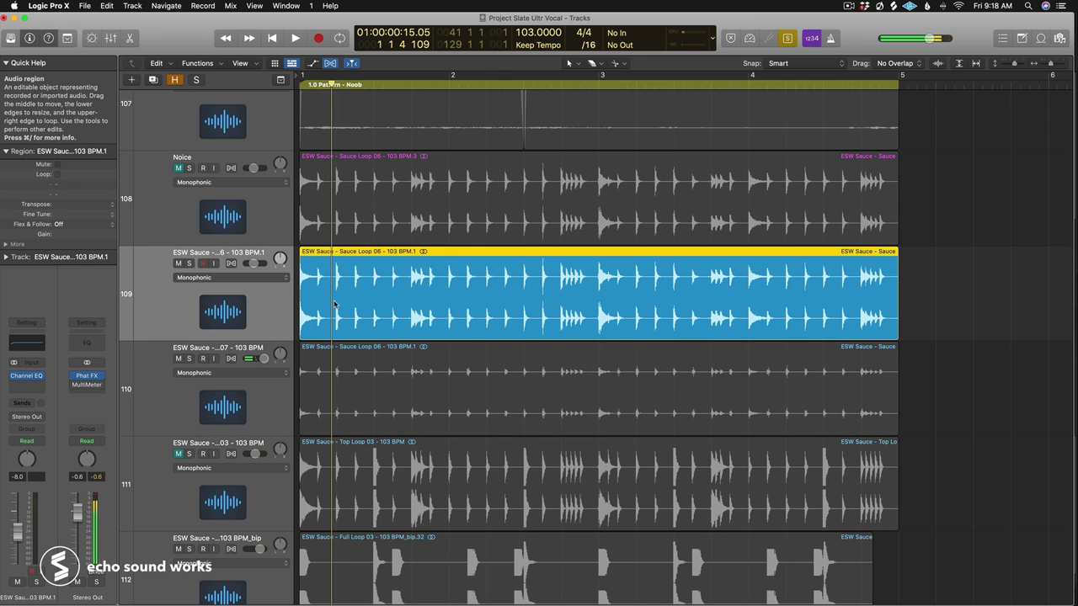
pyautogui.press('space')
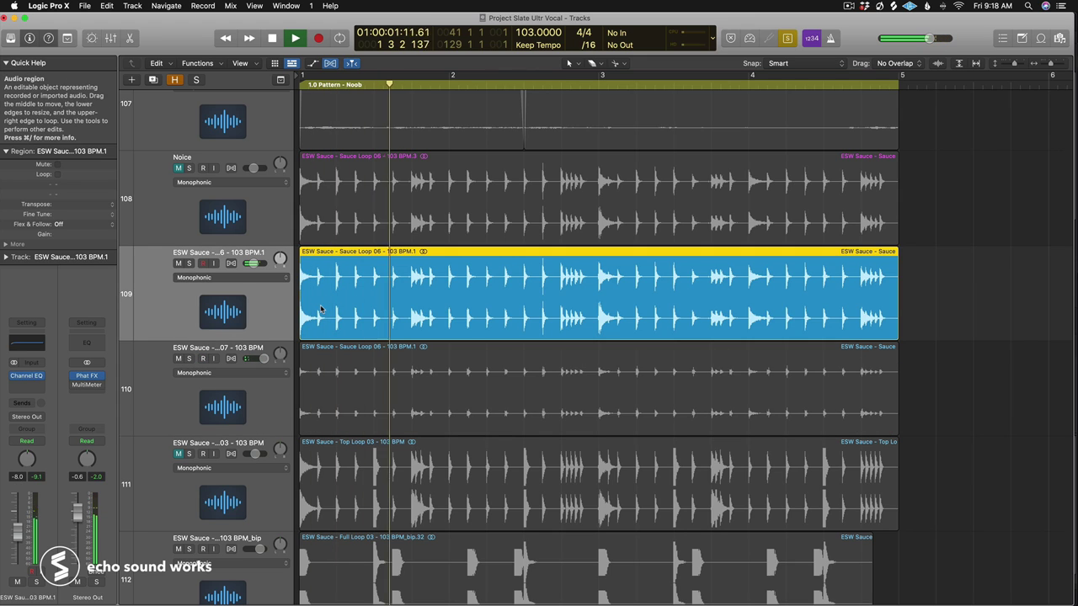
pyautogui.press('space')
pyautogui.click(469, 397)
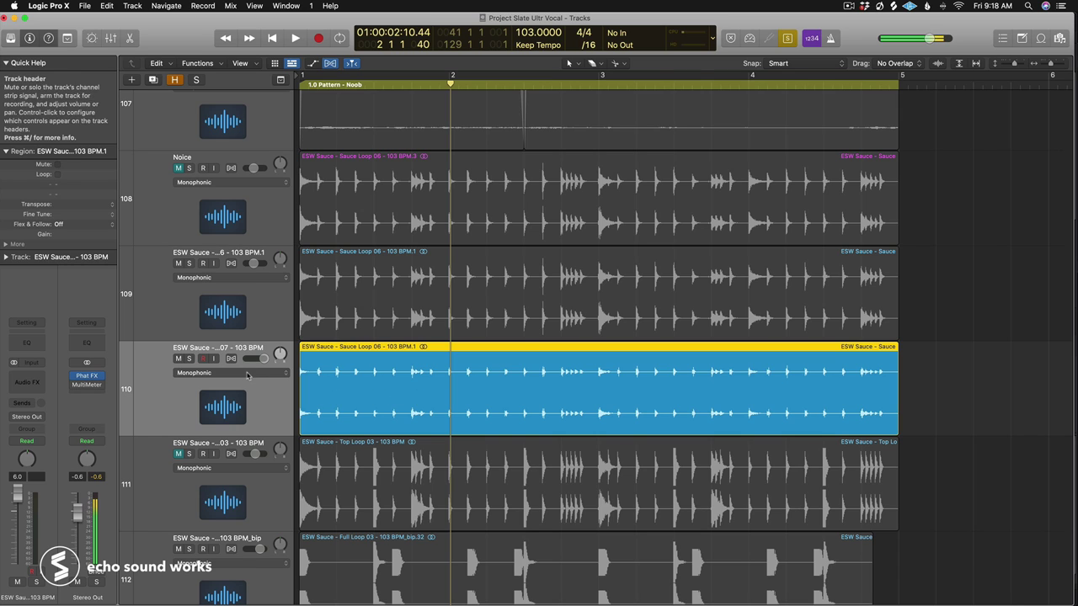
pyautogui.press('space')
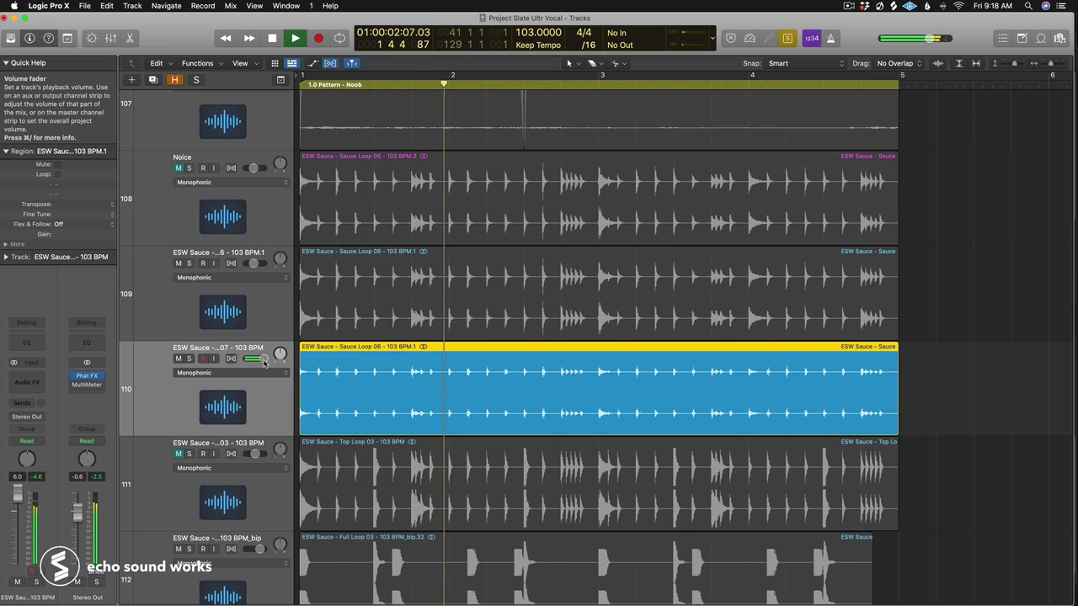
pyautogui.press('space')
pyautogui.hotkey('ctrl', 's')
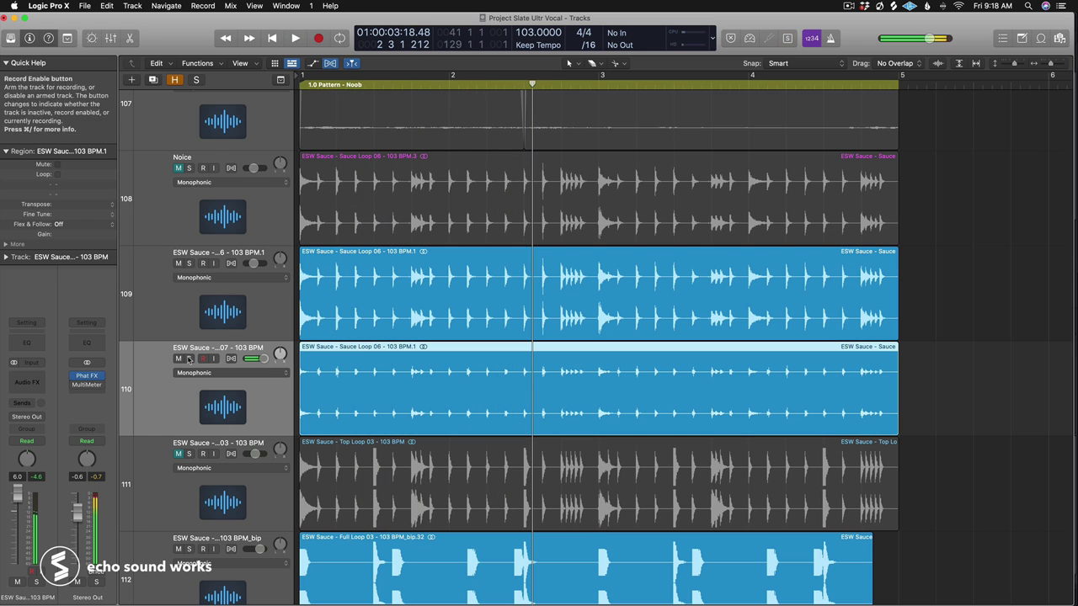
# Step: Mute track 110 and audition the beat without that layer
pyautogui.click(179, 358)
pyautogui.click(286, 312)
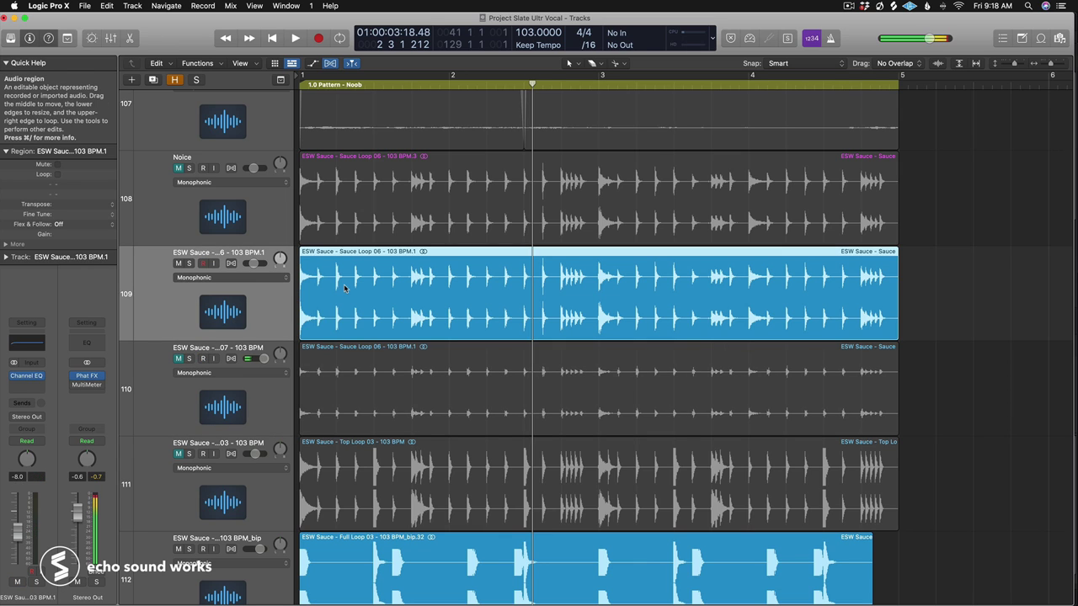
pyautogui.press('space')
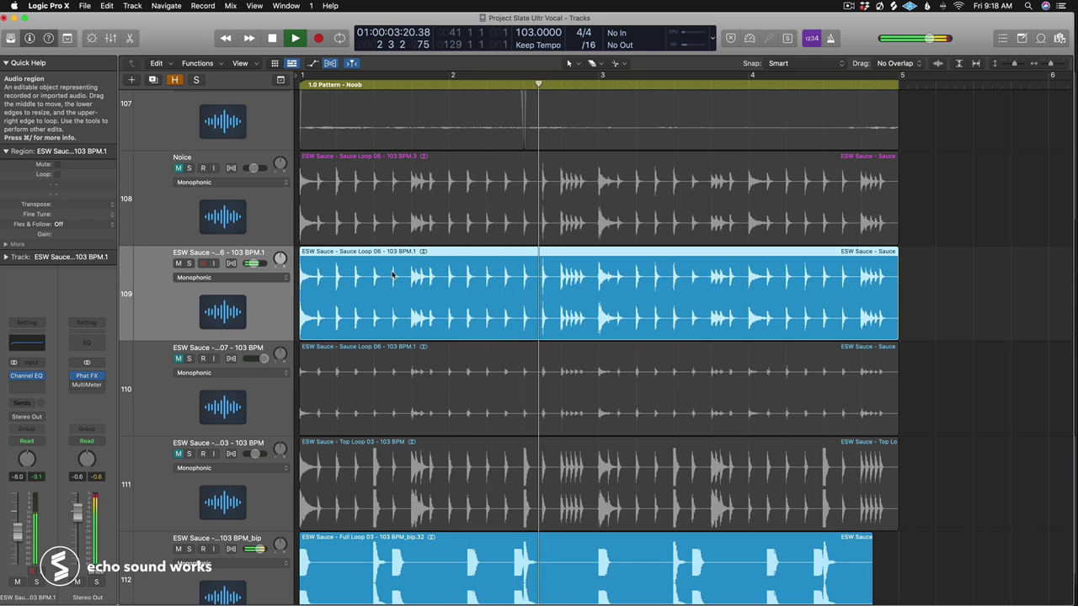
pyautogui.press('space')
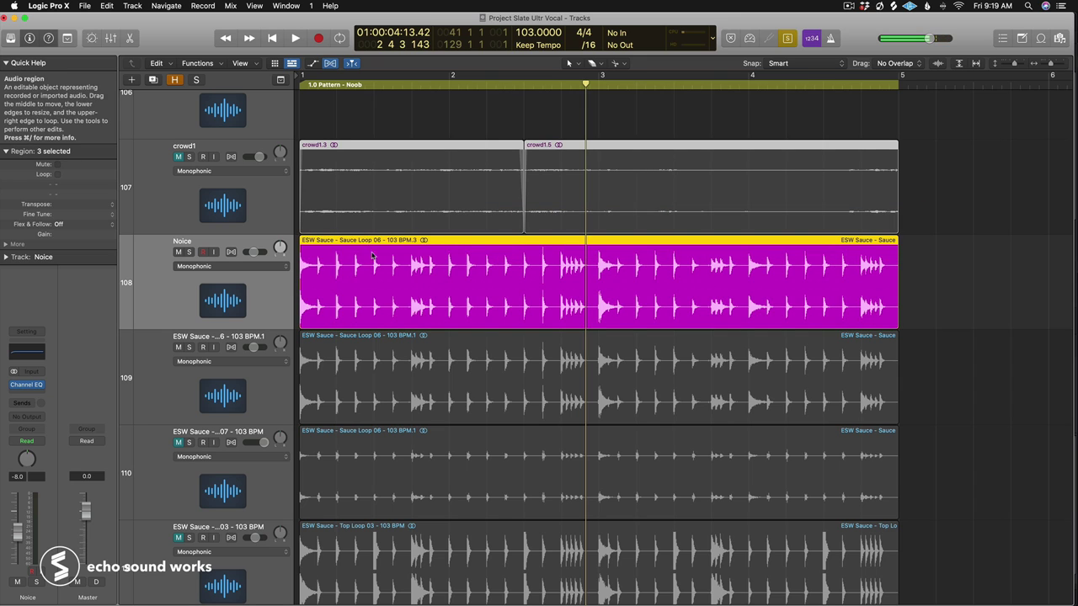
# Step: Audition the soloed Noice track and check its send options
pyautogui.click(257, 301)
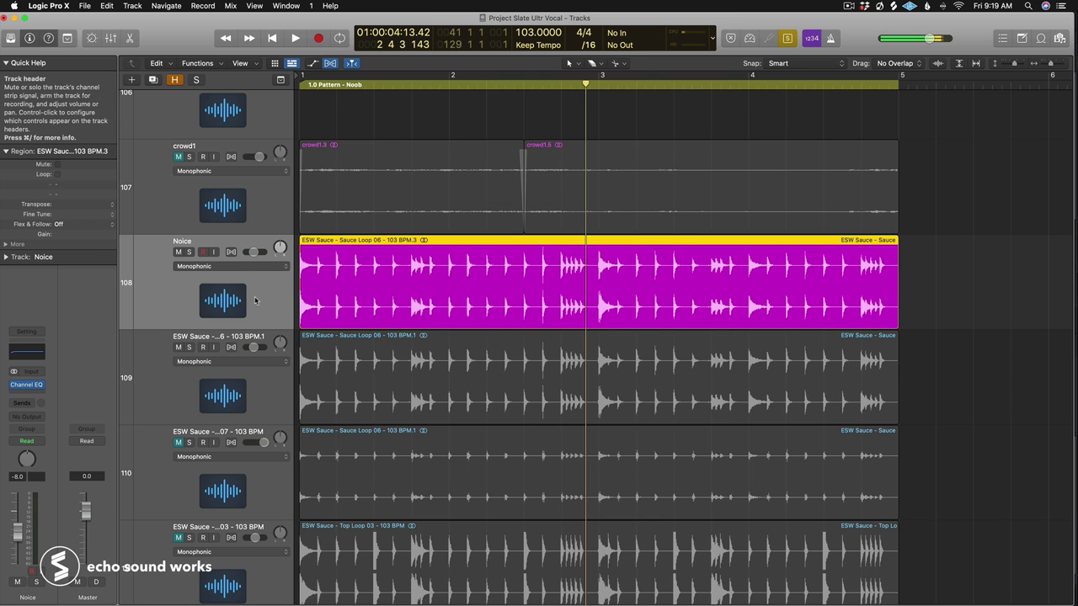
pyautogui.hotkey('shift', 'space')
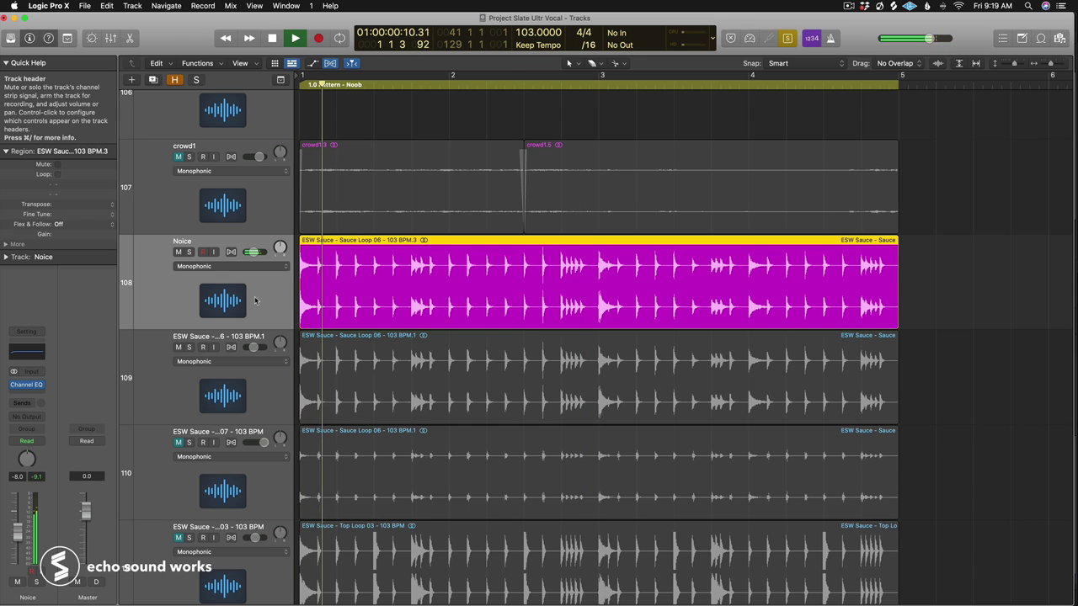
pyautogui.press('space')
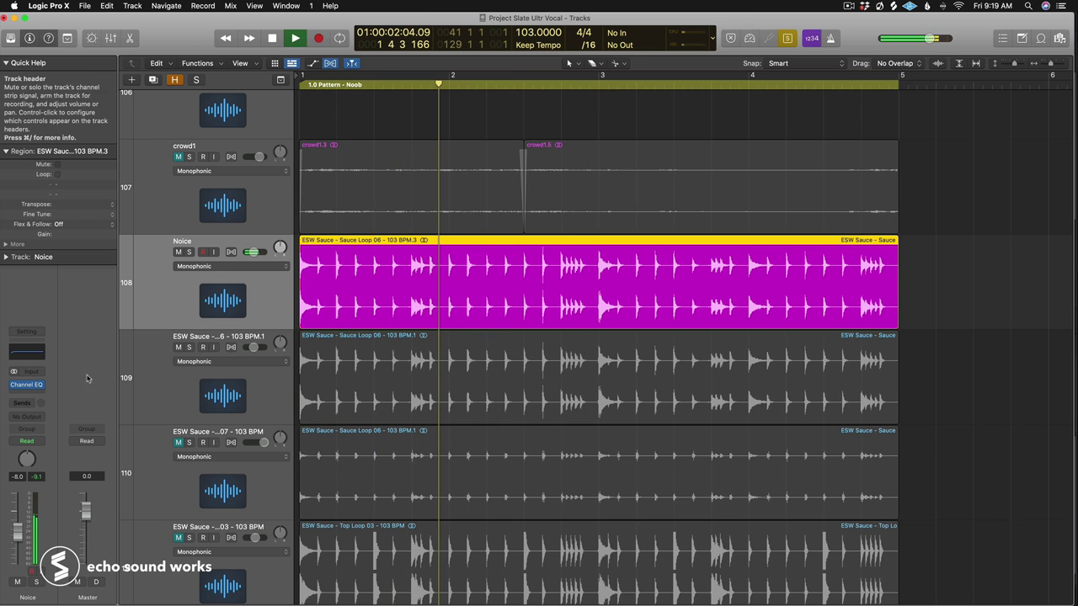
pyautogui.click(26, 404)
pyautogui.moveTo(39, 430)
pyautogui.click(105, 366)
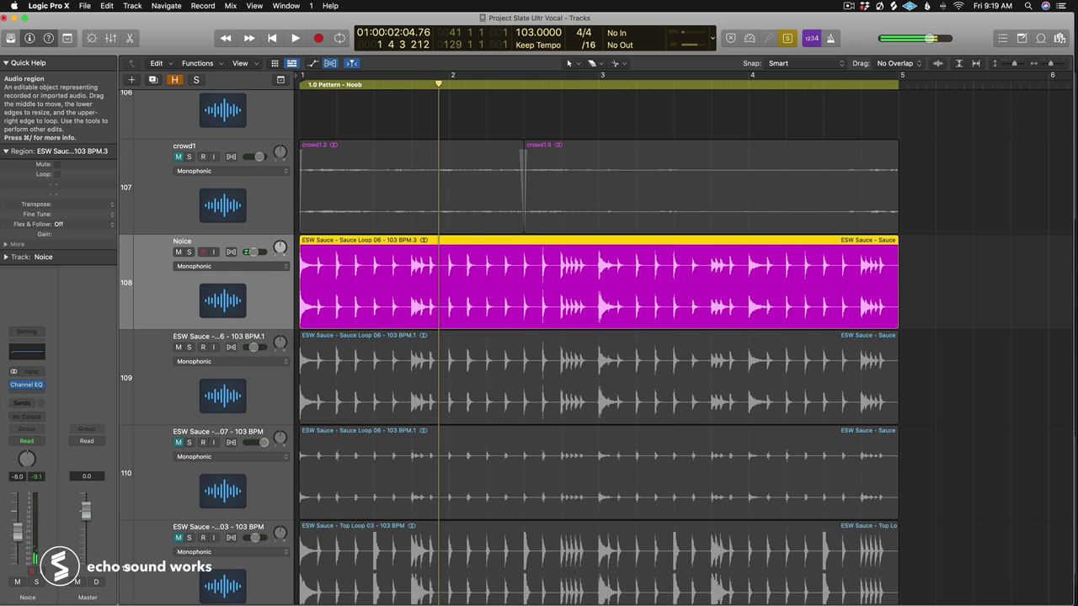
# Step: Add the two crowd regions to the soloed selection and unmute the crowd1 track
pyautogui.keyDown('shift'); pyautogui.click(376, 167); pyautogui.keyUp('shift')
pyautogui.keyDown('shift'); pyautogui.click(594, 166); pyautogui.keyUp('shift')
pyautogui.click(179, 157)
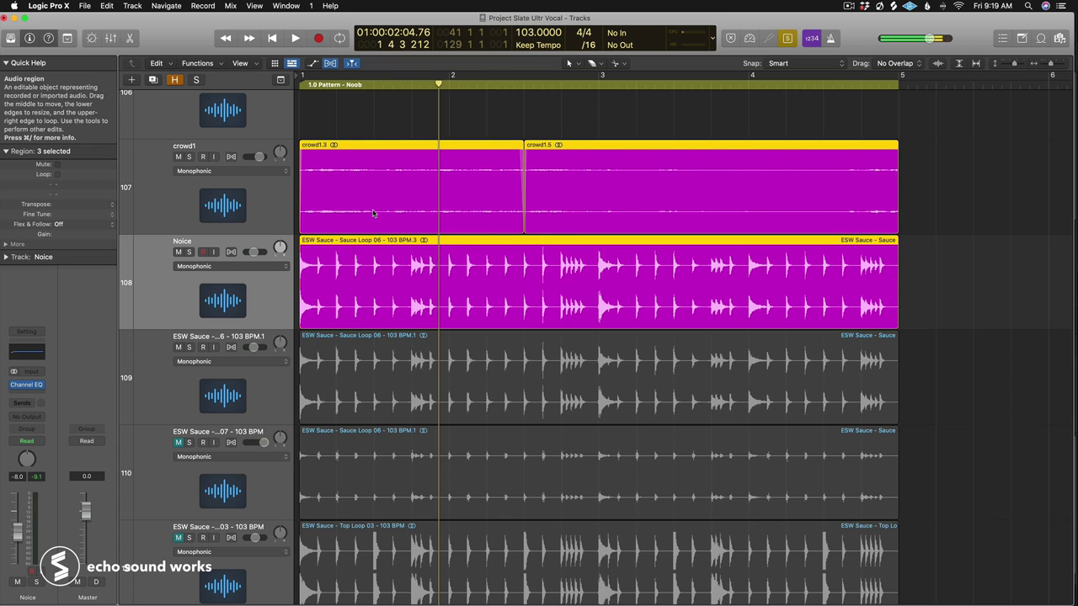
# Step: Audition the crowd1 track alone, bypassing its Channel EQ and Noise Gate for comparison
pyautogui.click(270, 193)
pyautogui.press('space')
pyautogui.press('Return')
pyautogui.press('space')
pyautogui.moveTo(15, 376); pyautogui.dragTo(17, 393)
pyautogui.hotkey('shift', 'space')
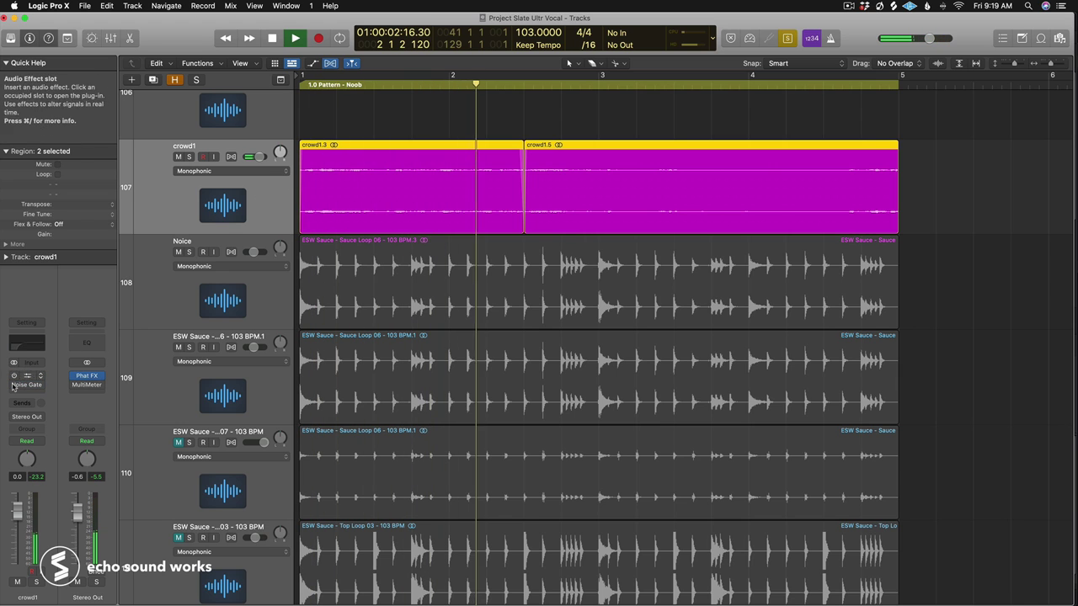
pyautogui.press('space')
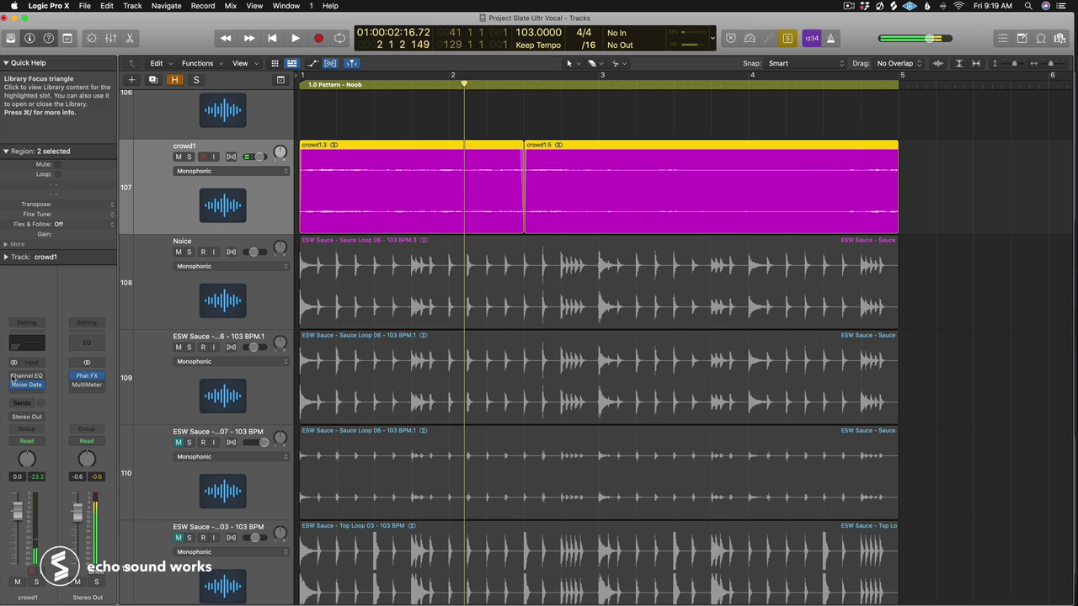
# Step: Examine crowd1's Noise Gate while auditioning it with the Noice track, with crowd1 raised to 6.0 dB
pyautogui.keyDown('shift'); pyautogui.click(315, 286); pyautogui.keyUp('shift')
pyautogui.click(27, 385)
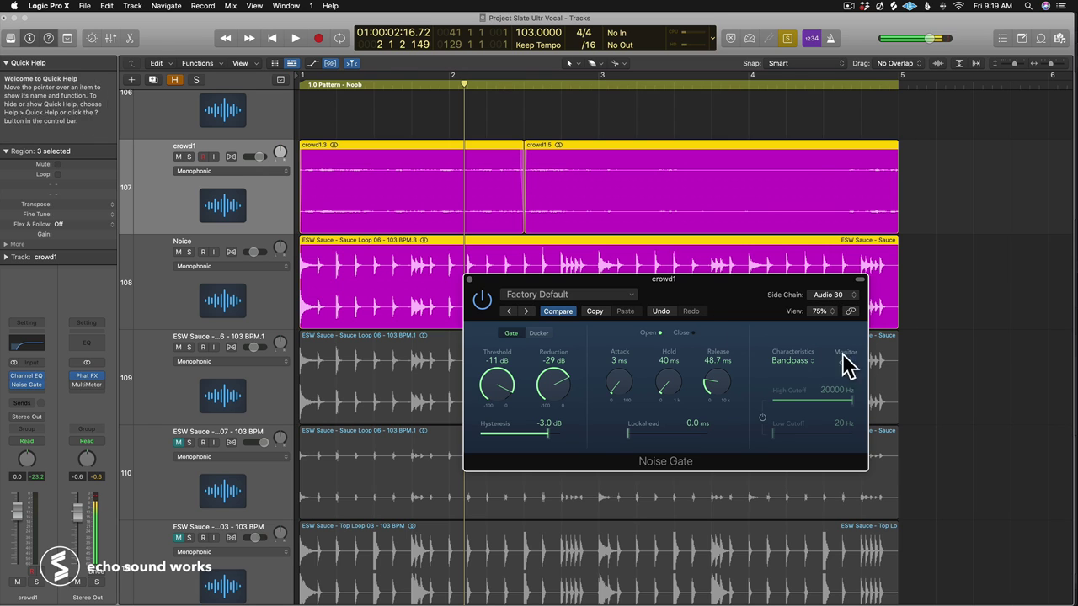
pyautogui.press('space')
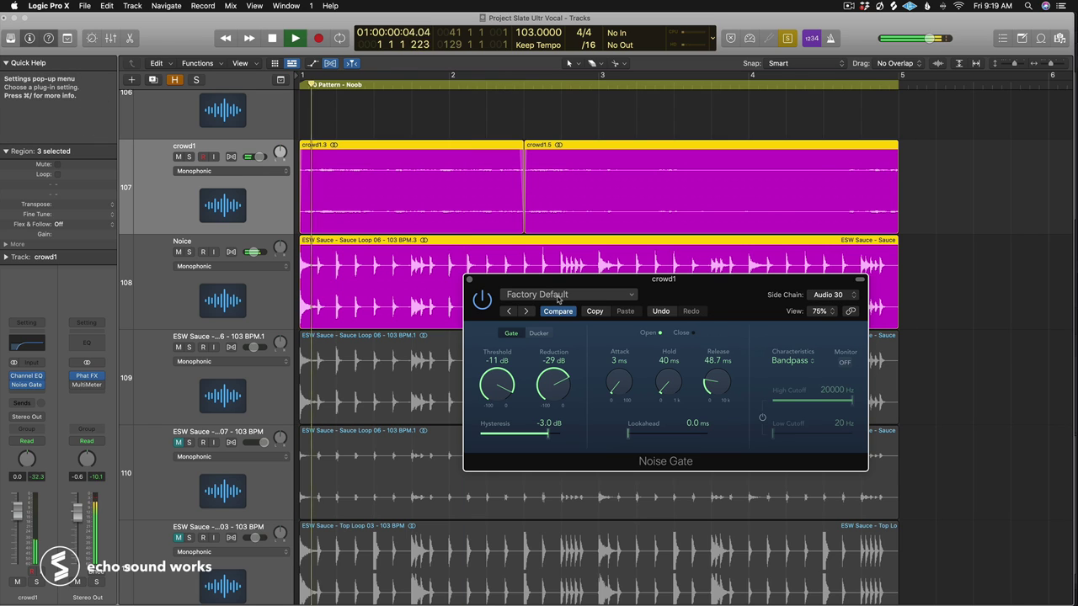
pyautogui.moveTo(260, 156); pyautogui.dragTo(275, 157)
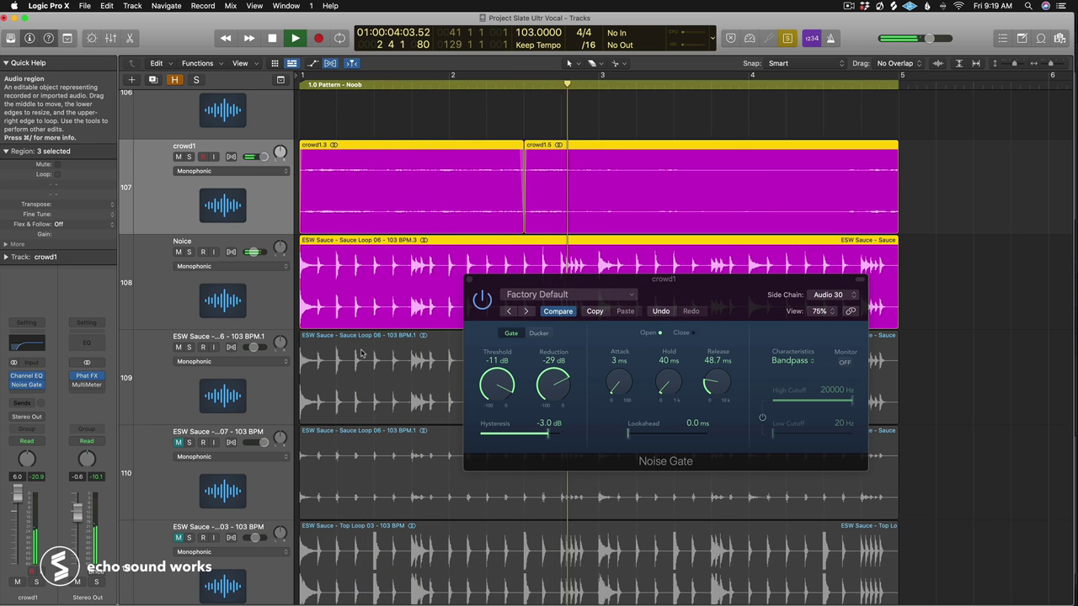
pyautogui.press('space')
pyautogui.moveTo(489, 283); pyautogui.dragTo(582, 274)
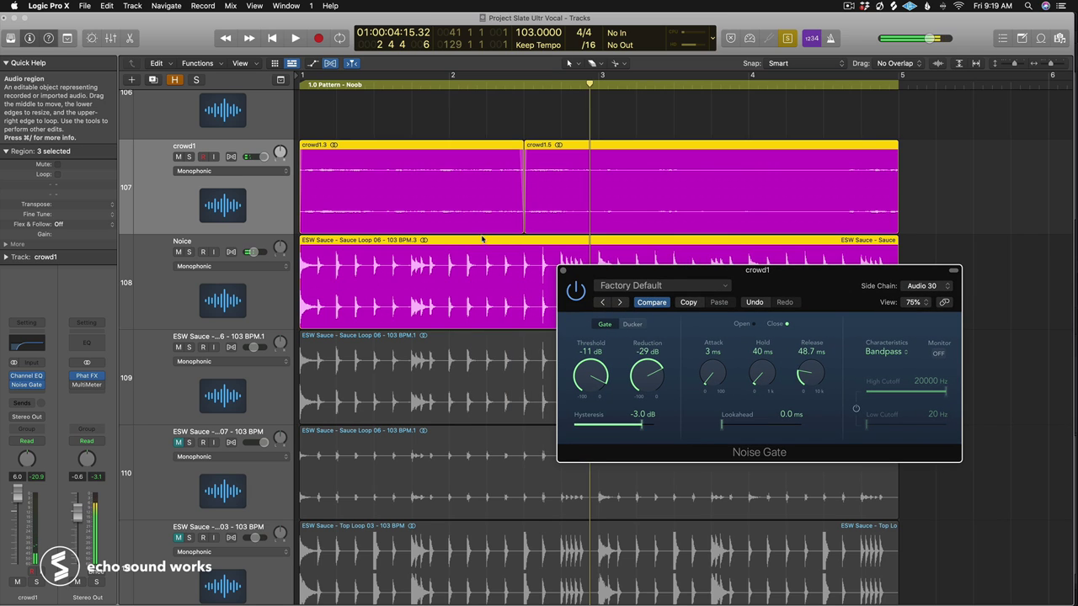
# Step: Audition the crowd1, Noice and track 109 regions together, reset crowd1 to 0.0 dB, and close its Noise Gate
pyautogui.keyDown('shift'); pyautogui.click(450, 465); pyautogui.keyUp('shift')
pyautogui.keyDown('shift'); pyautogui.click(371, 376); pyautogui.keyUp('shift')
pyautogui.hotkey('shift', 'space')
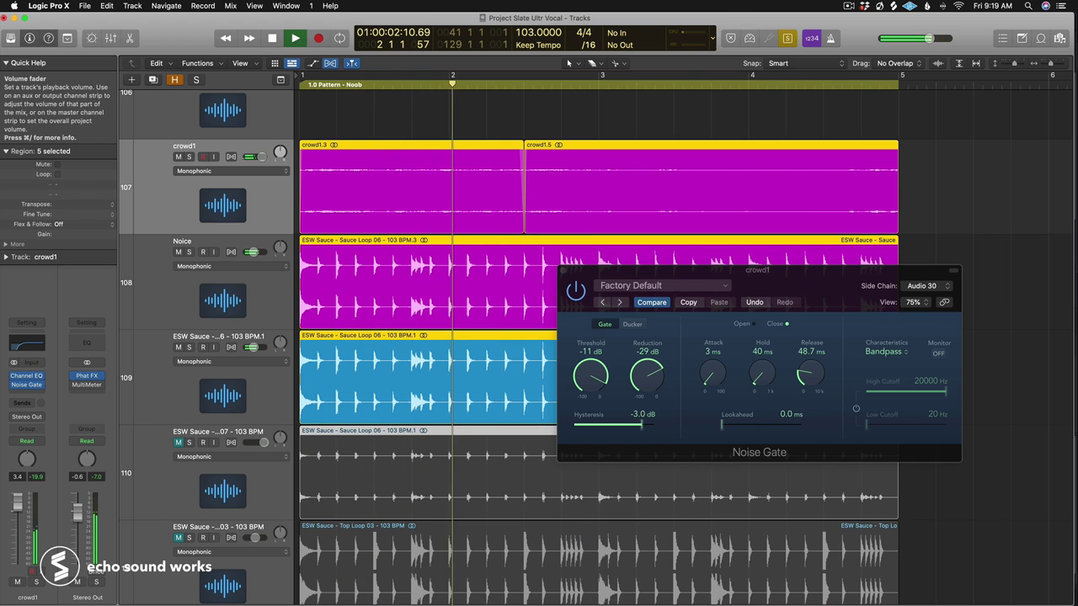
pyautogui.keyDown('alt'); pyautogui.click(260, 158); pyautogui.keyUp('alt')
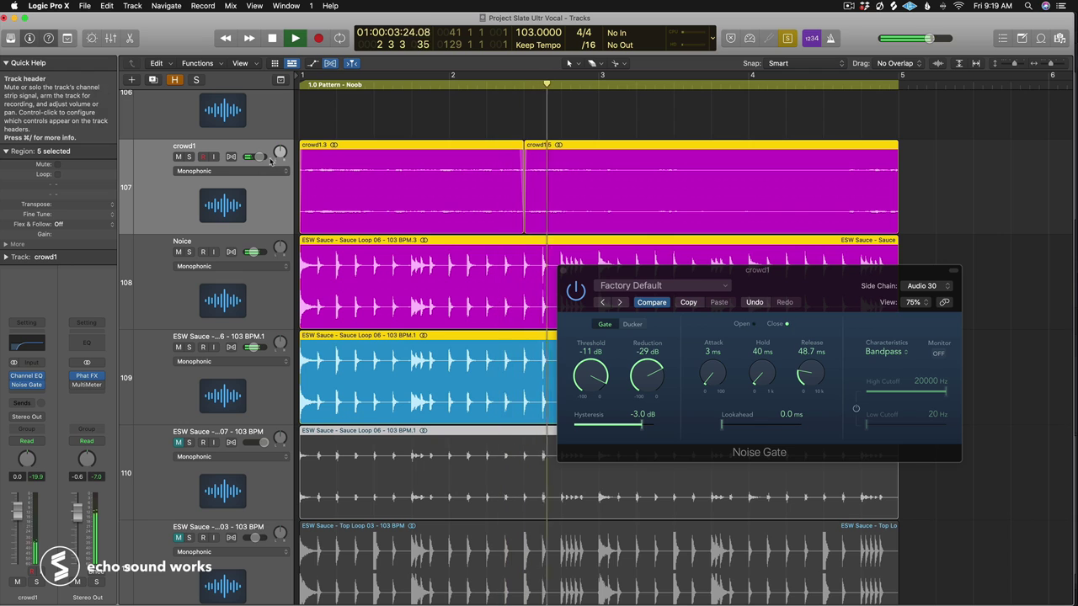
pyautogui.press('space')
pyautogui.click(563, 270)
# Step: Play the full beat from the start without solo while lowering the crowd1 track to -4.8 dB
pyautogui.hotkey('ctrl', 's')
pyautogui.click(239, 216)
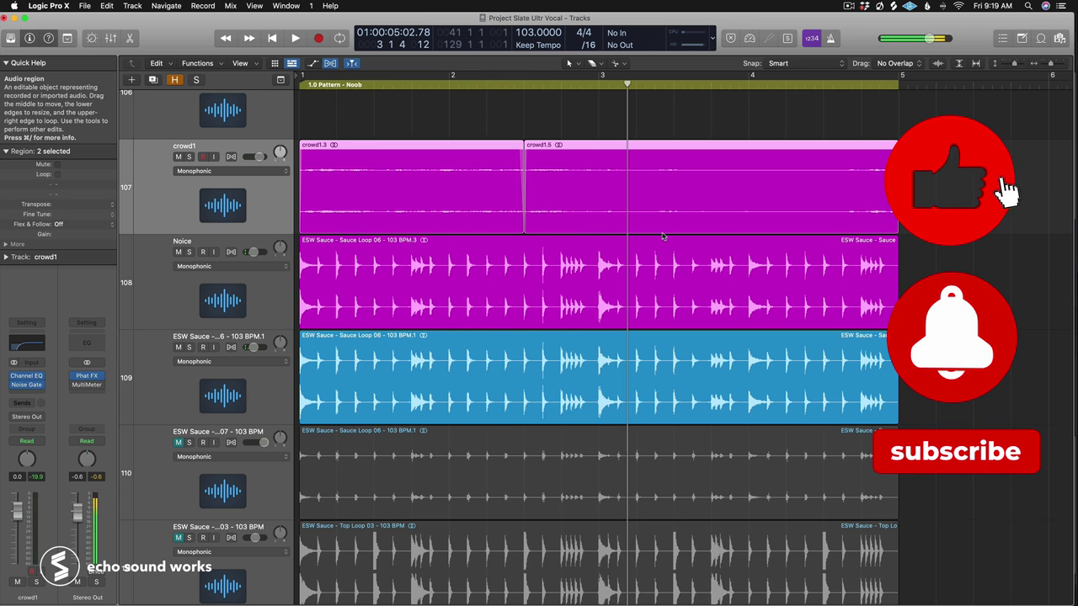
pyautogui.press('Return')
pyautogui.press('space')
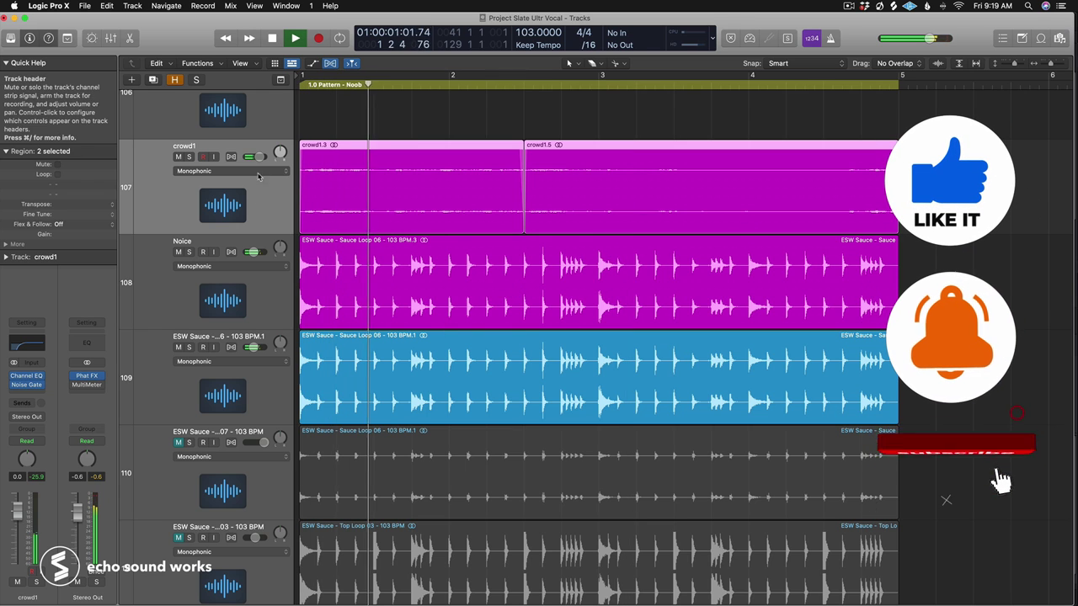
pyautogui.moveTo(259, 157); pyautogui.dragTo(254, 157)
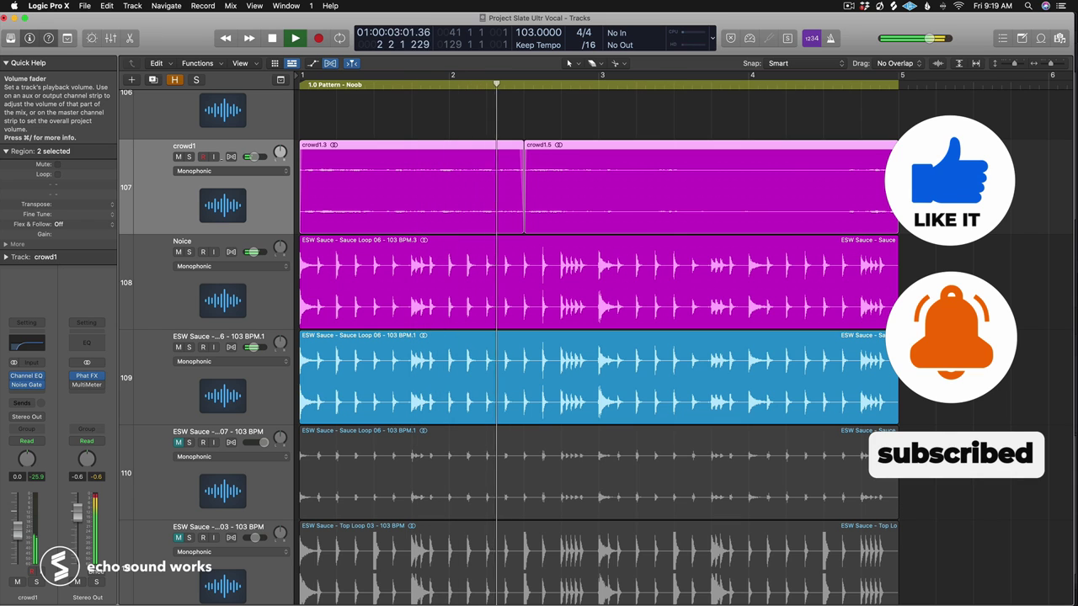
pyautogui.moveTo(253, 158); pyautogui.dragTo(252, 160)
pyautogui.press('space')
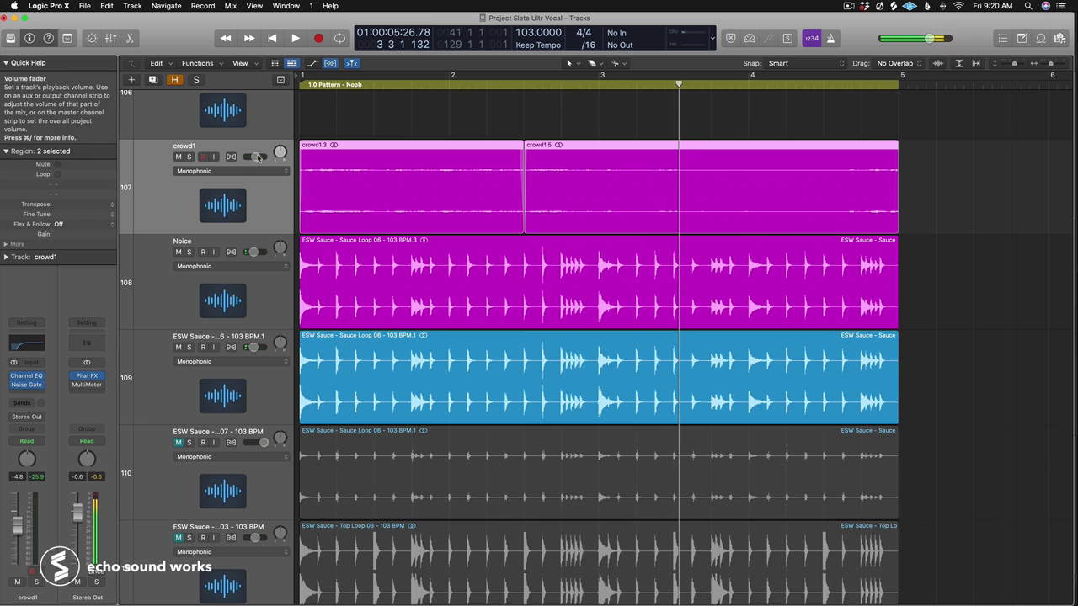
# Step: Reset the crowd1 track to 0.0 dB and solo its two regions
pyautogui.keyDown('alt'); pyautogui.click(257, 156); pyautogui.keyUp('alt')
pyautogui.hotkey('ctrl', 's')
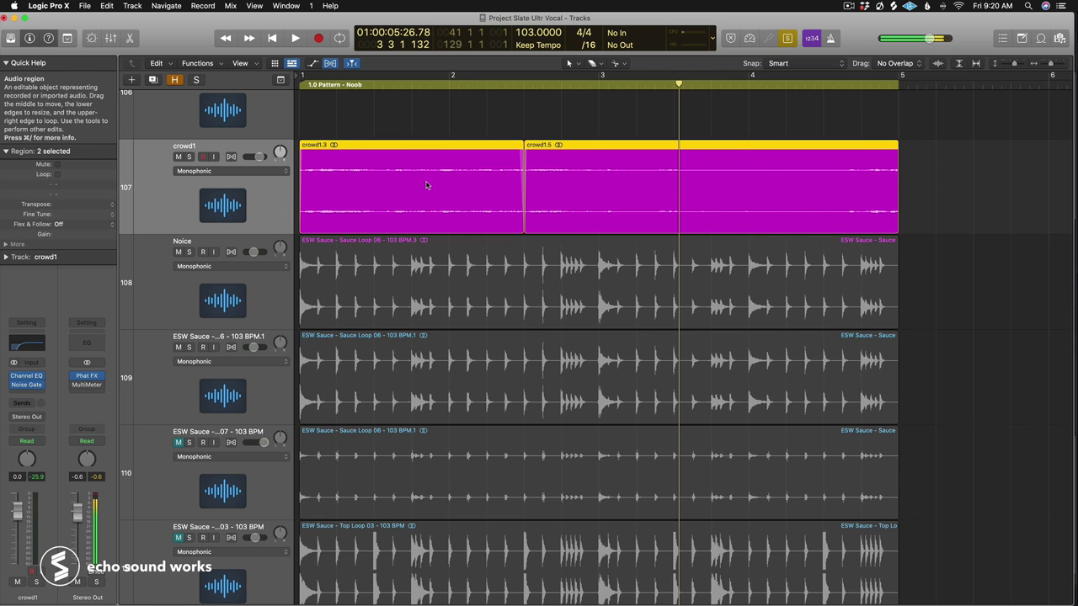
pyautogui.moveTo(38, 382)
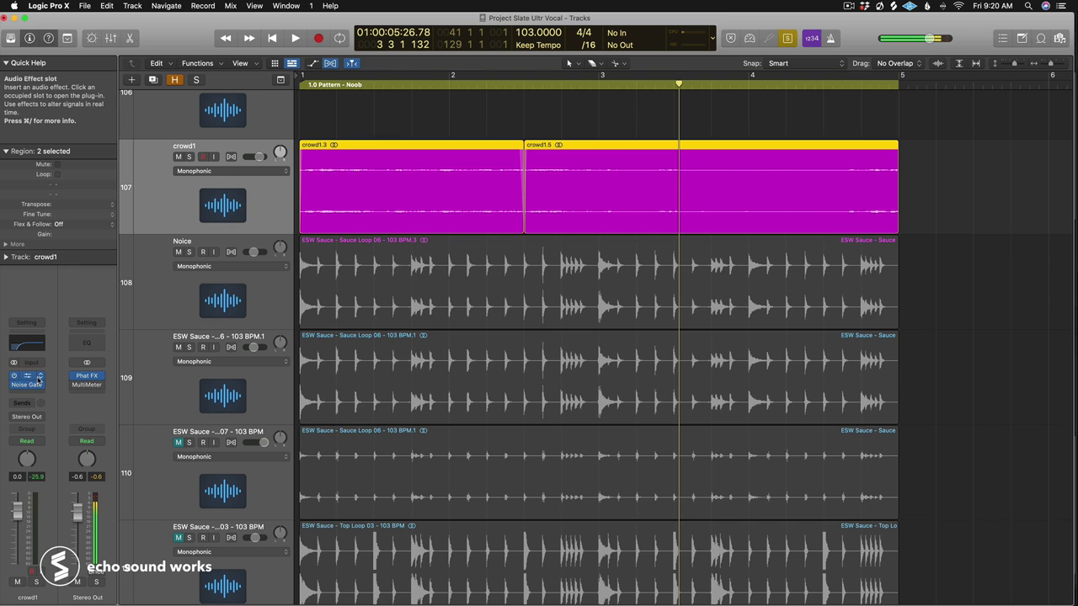
# Step: Audition crowd1 with its Channel EQ and Noise Gate bypassed, and re-enable both plug-ins
pyautogui.click(13, 375)
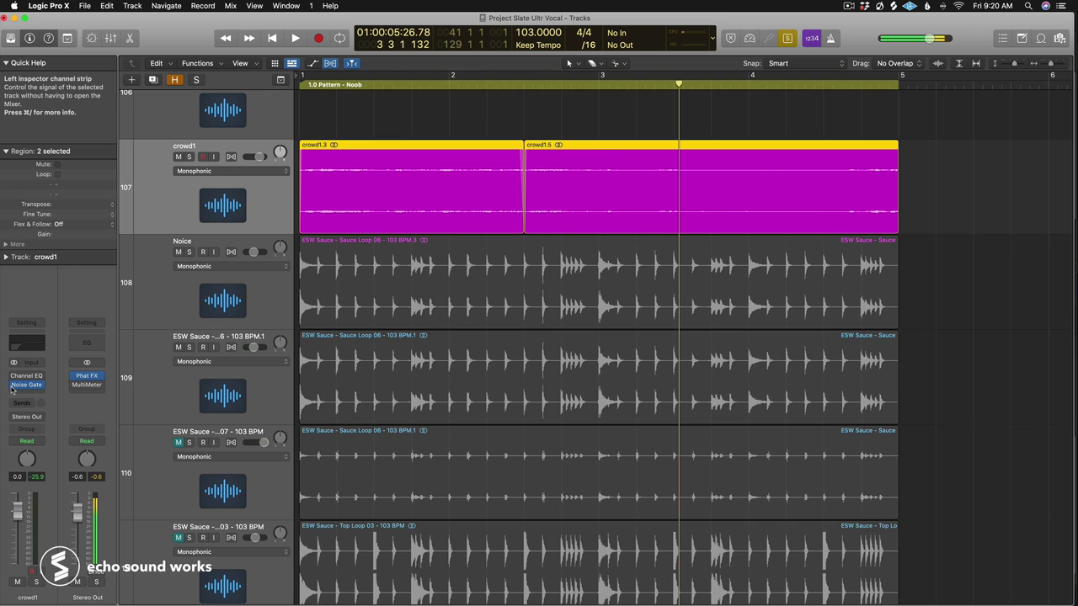
pyautogui.moveTo(11, 389)
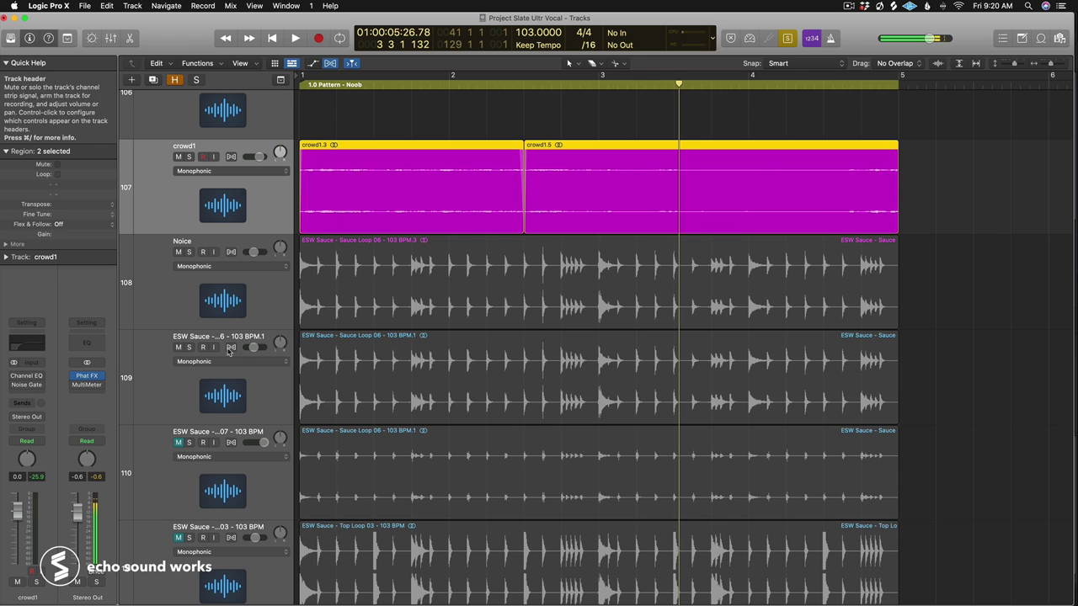
pyautogui.press('space')
pyautogui.scroll(1, 474, 289)
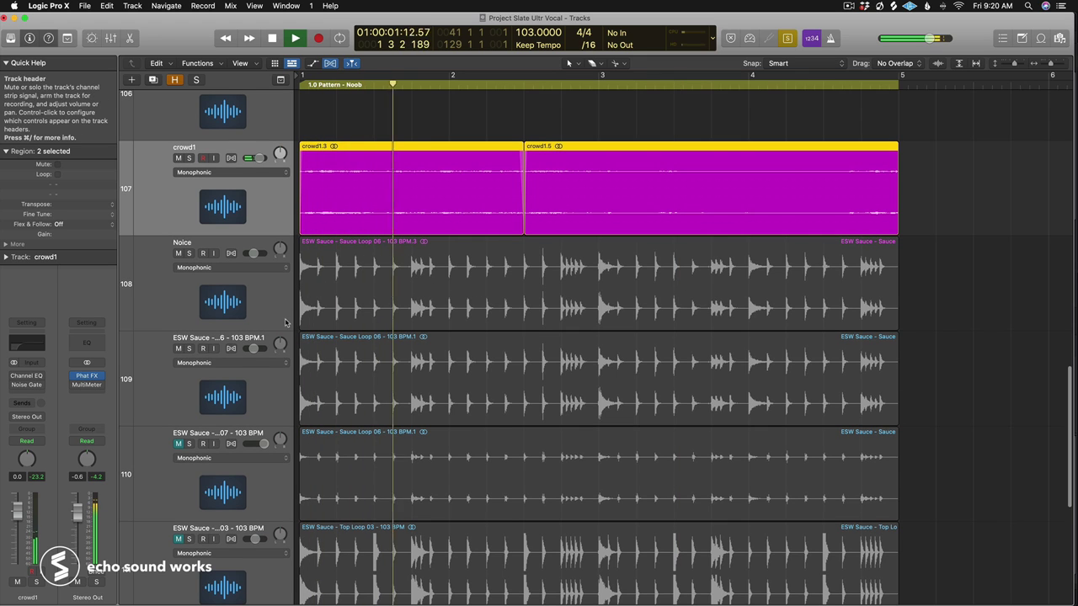
pyautogui.press('space')
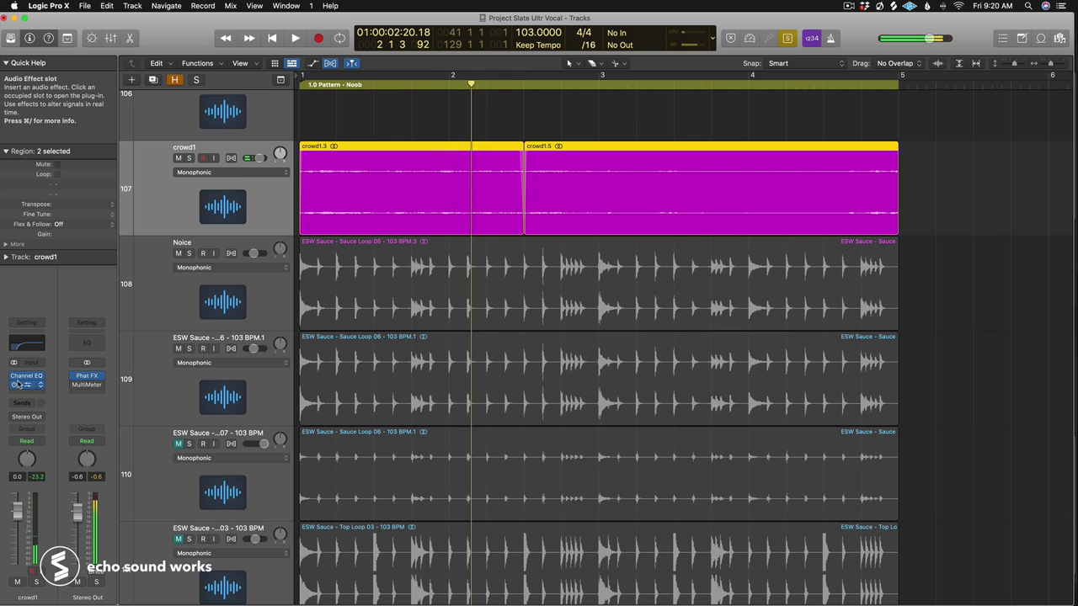
# Step: In crowd1's Channel EQ, set the low shelf to 392 Hz and -3.9 dB, band 3 to 111 Hz and -8.5 dB, and raise the low-cut frequency
pyautogui.click(26, 378)
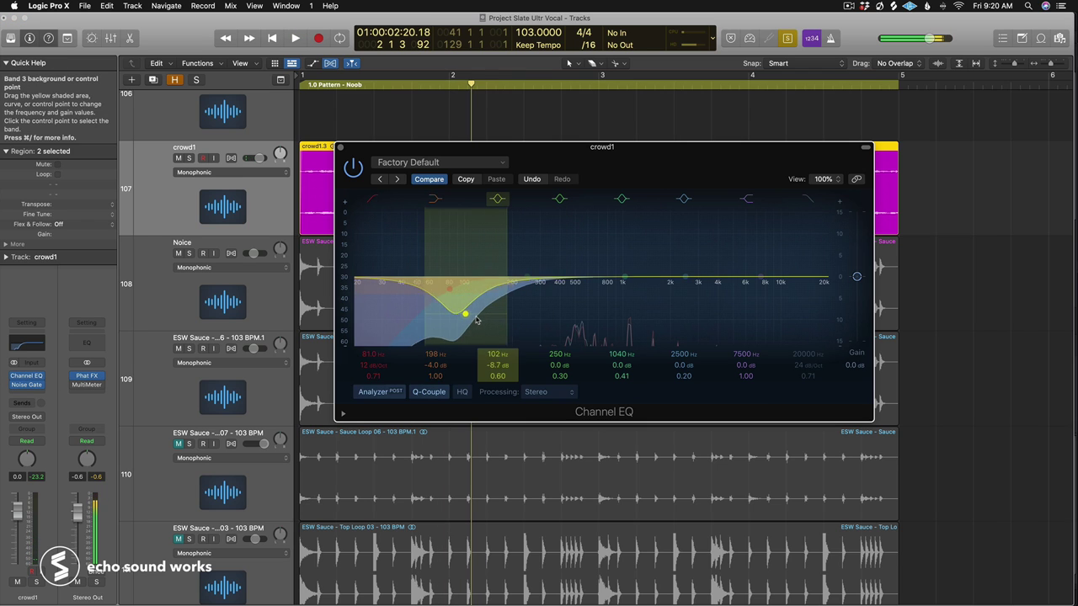
pyautogui.moveTo(519, 309); pyautogui.dragTo(565, 306)
pyautogui.moveTo(400, 327); pyautogui.dragTo(497, 329)
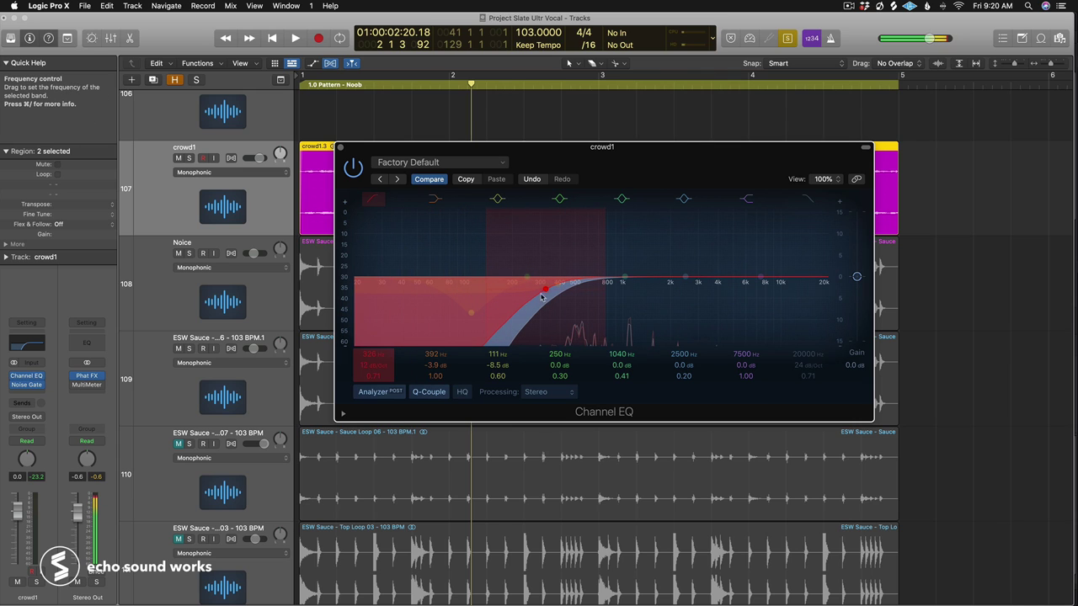
pyautogui.click(340, 148)
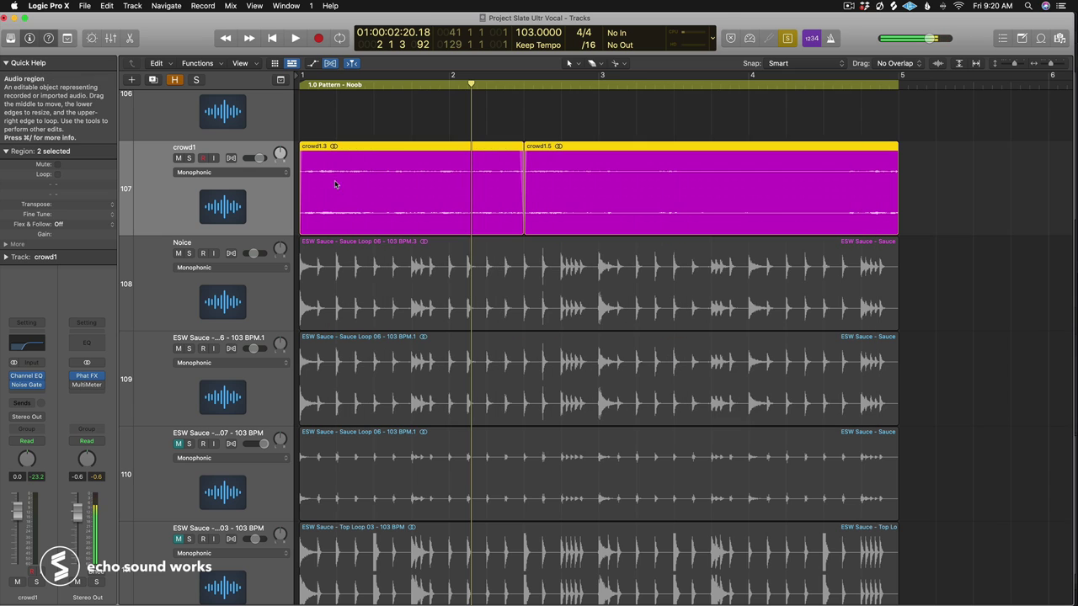
# Step: Audition crowd1 with the Noice region, inspect track 109's Texture plug-in and close it, and turn solo off
pyautogui.keyDown('shift'); pyautogui.click(393, 252); pyautogui.keyUp('shift')
pyautogui.press('space')
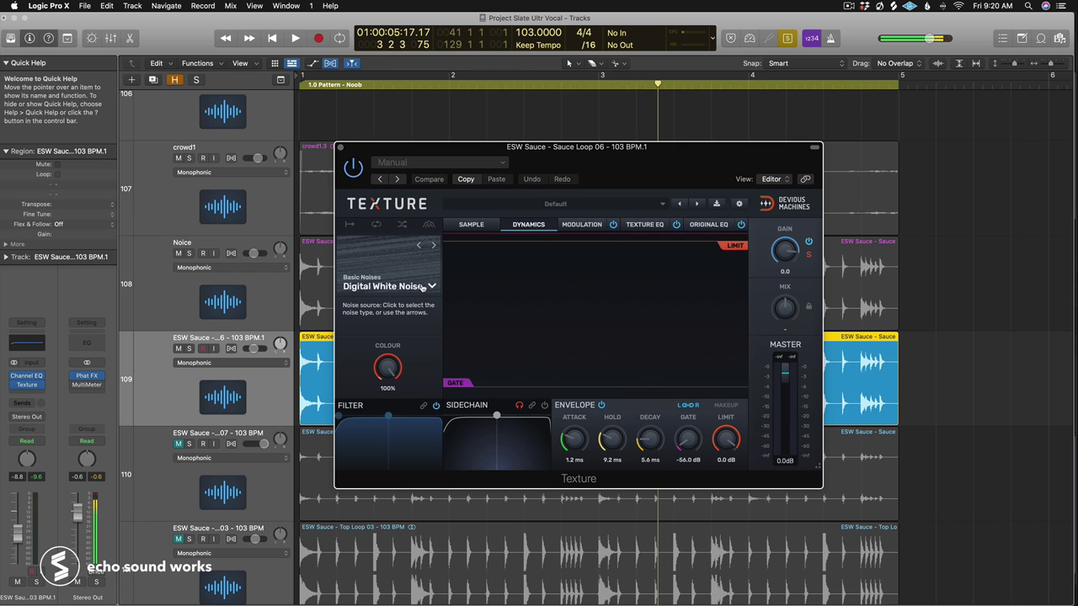
pyautogui.click(340, 148)
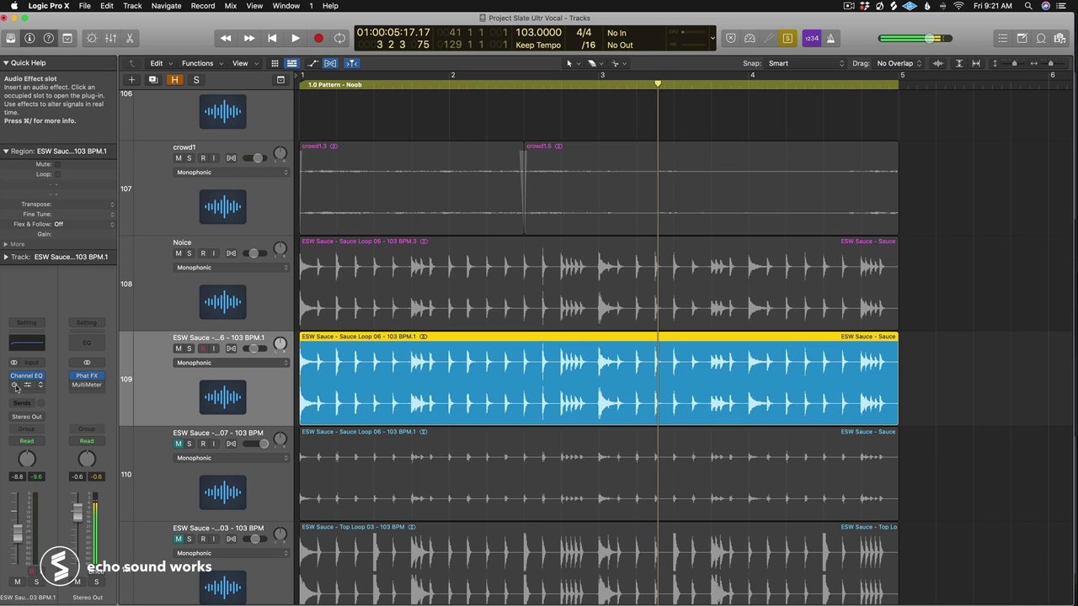
pyautogui.click(454, 322)
pyautogui.hotkey('ctrl', 's')
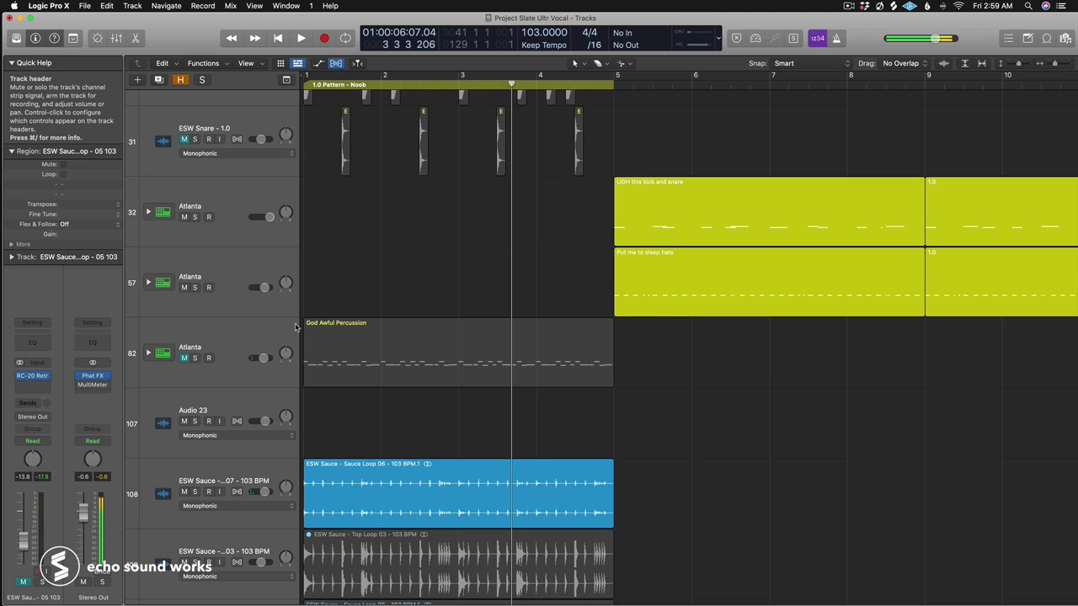
# Step: Move the two 1.0 MIDI regions on Atlanta tracks 32 and 57 from bar 9 to bar 1
pyautogui.press('super+Left')
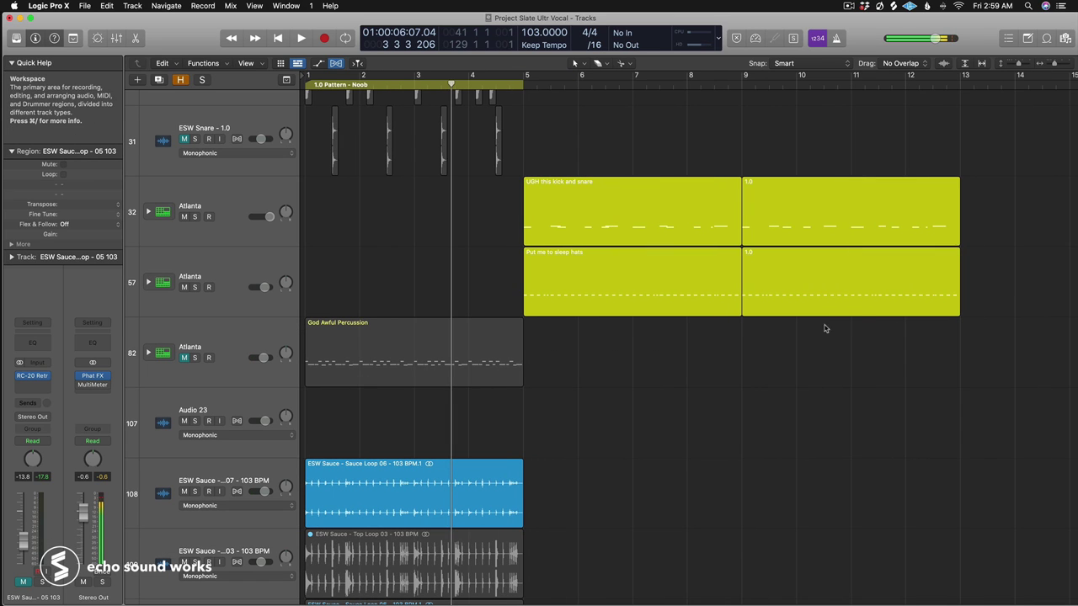
pyautogui.moveTo(864, 342); pyautogui.dragTo(780, 147)
pyautogui.moveTo(784, 189); pyautogui.dragTo(349, 202)
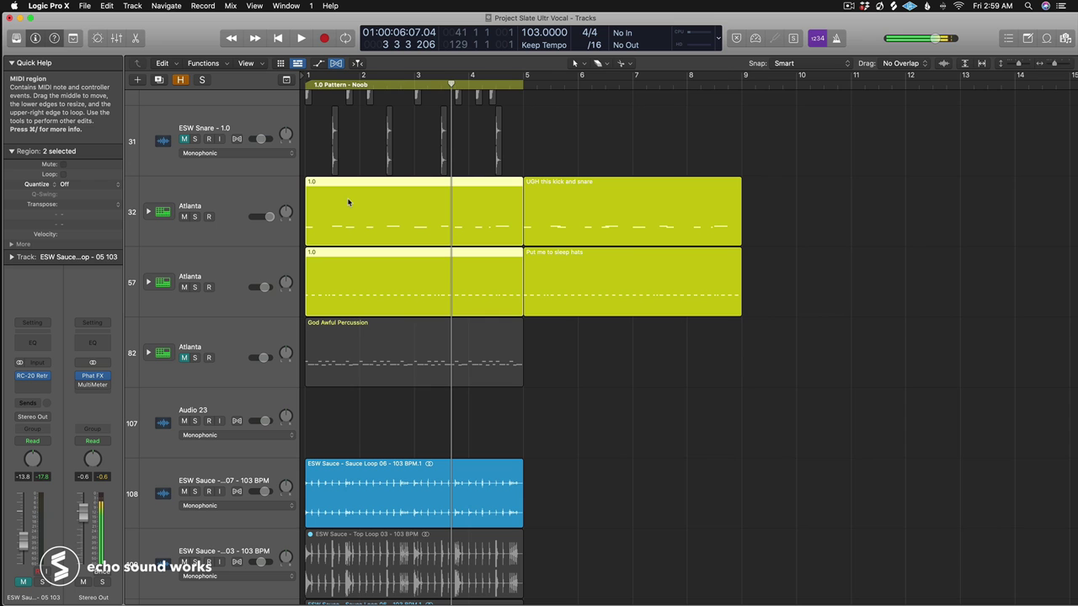
pyautogui.click(412, 212)
pyautogui.press('super+Up')
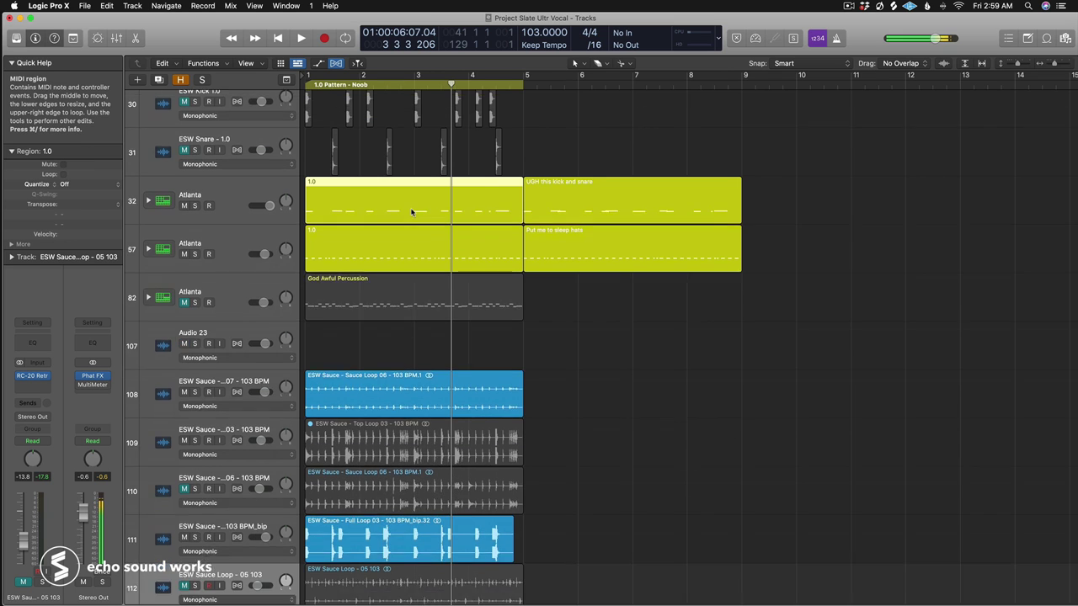
# Step: Solo the Full Loop 03 region on track 111, locate its first snare hit, and play the loop from the start
pyautogui.click(369, 476)
pyautogui.press('super+Right')
pyautogui.press('super+Right')
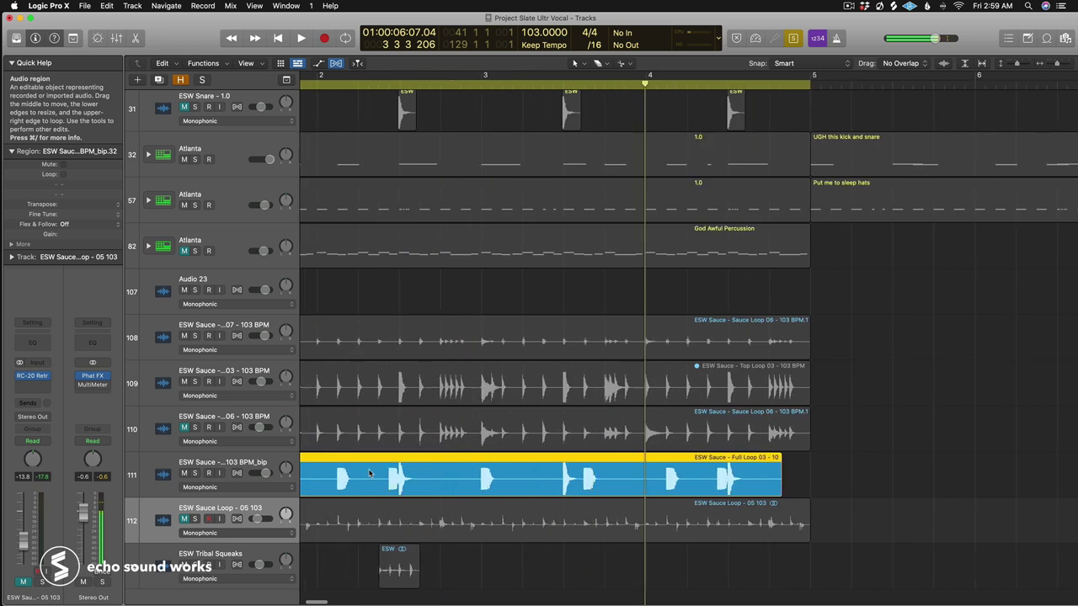
pyautogui.hscroll(1, 369, 473)
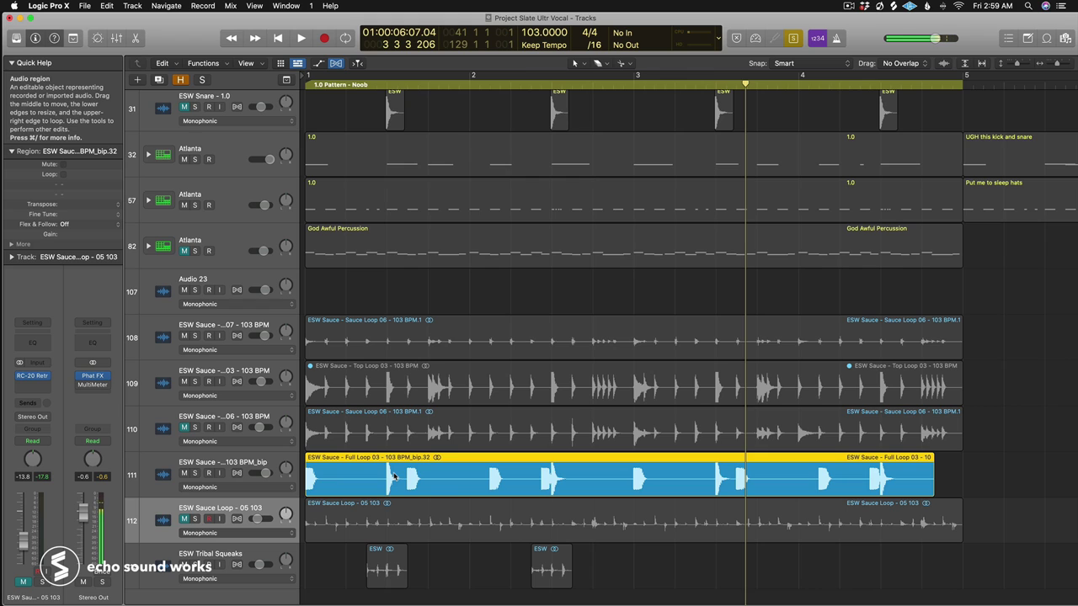
pyautogui.click(388, 82)
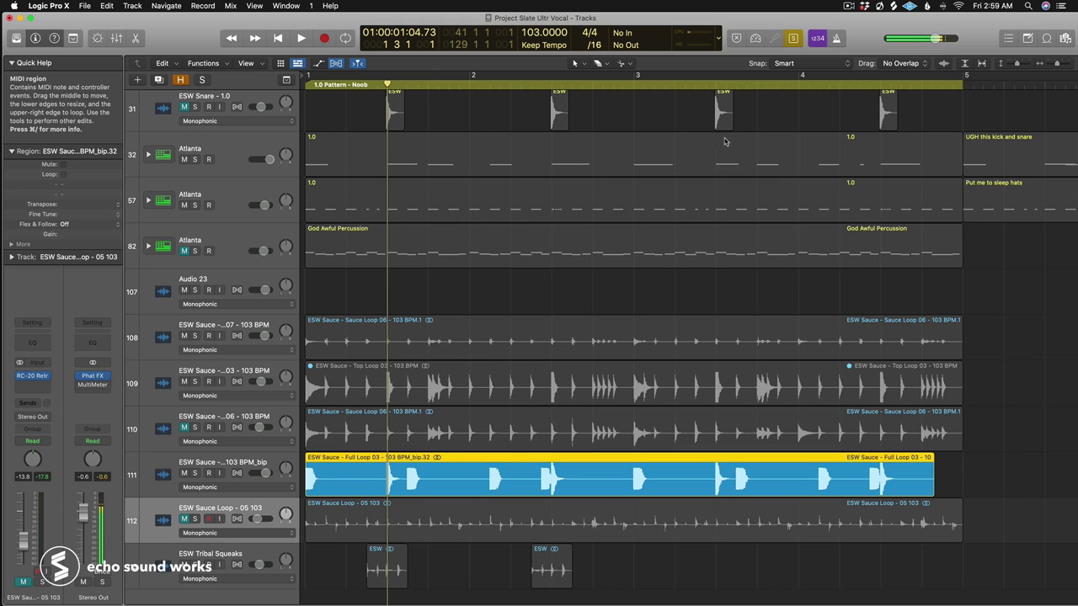
pyautogui.press('Return')
pyautogui.press('space')
pyautogui.press('space')
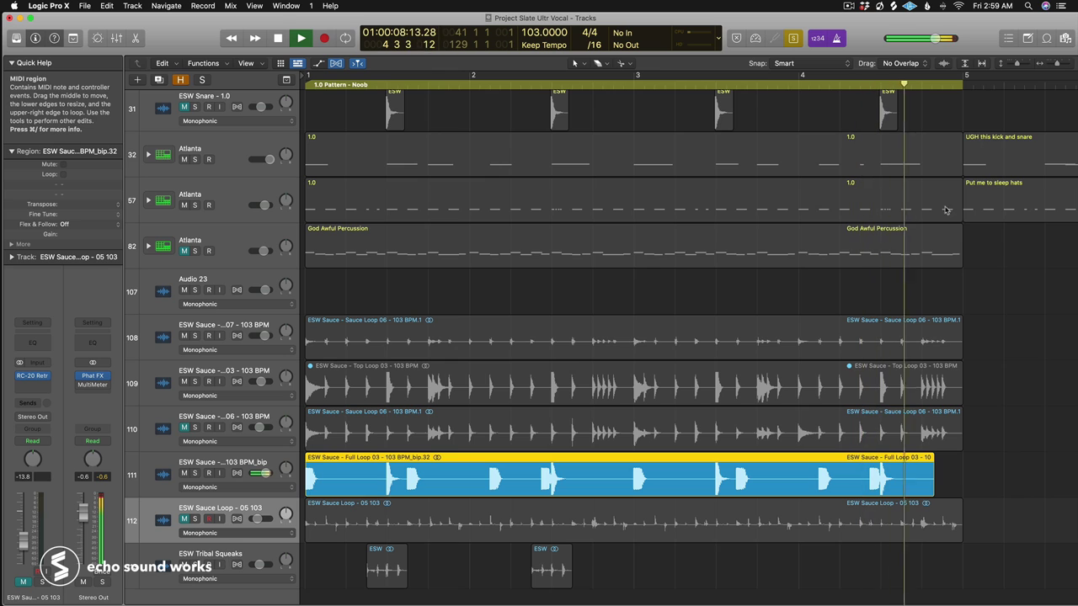
pyautogui.press('space')
# Step: Examine the kick hits around bar 2 of the soloed loop, placing the playhead on the off-beat kick at 2 1 3
pyautogui.click(545, 84)
pyautogui.press('super+Right')
pyautogui.press('super+Right')
pyautogui.click(526, 84)
pyautogui.press('super+Left')
pyautogui.press('super+Left')
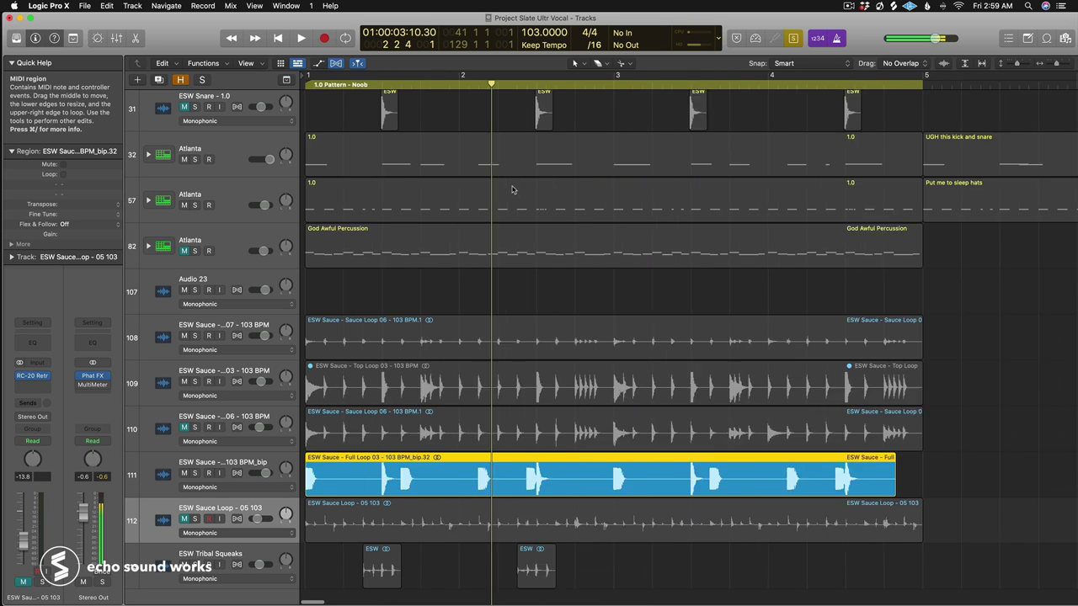
pyautogui.click(435, 84)
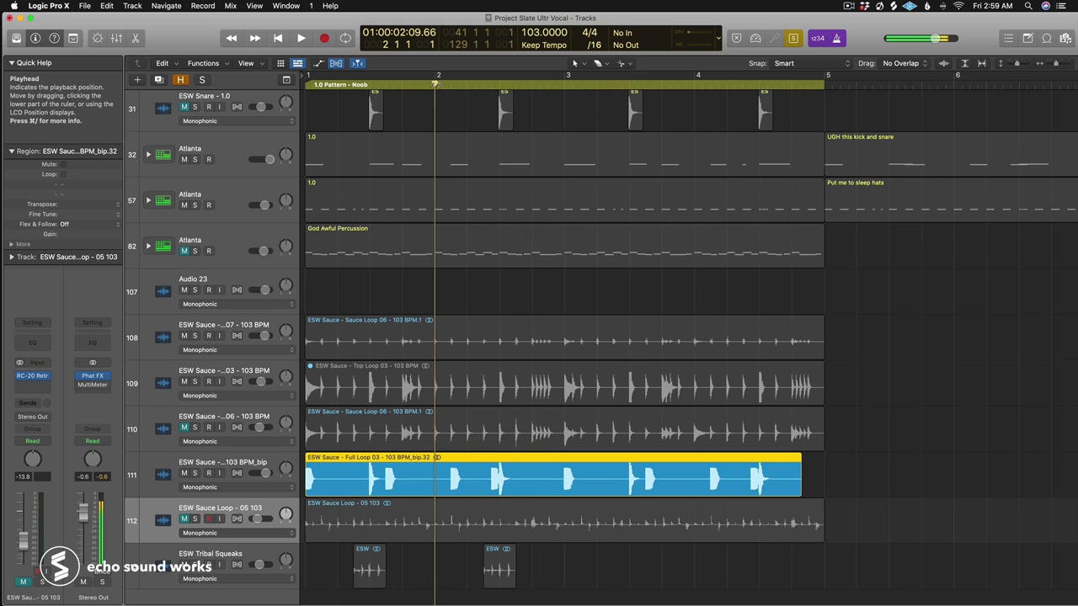
pyautogui.click(452, 84)
pyautogui.press('super+Right')
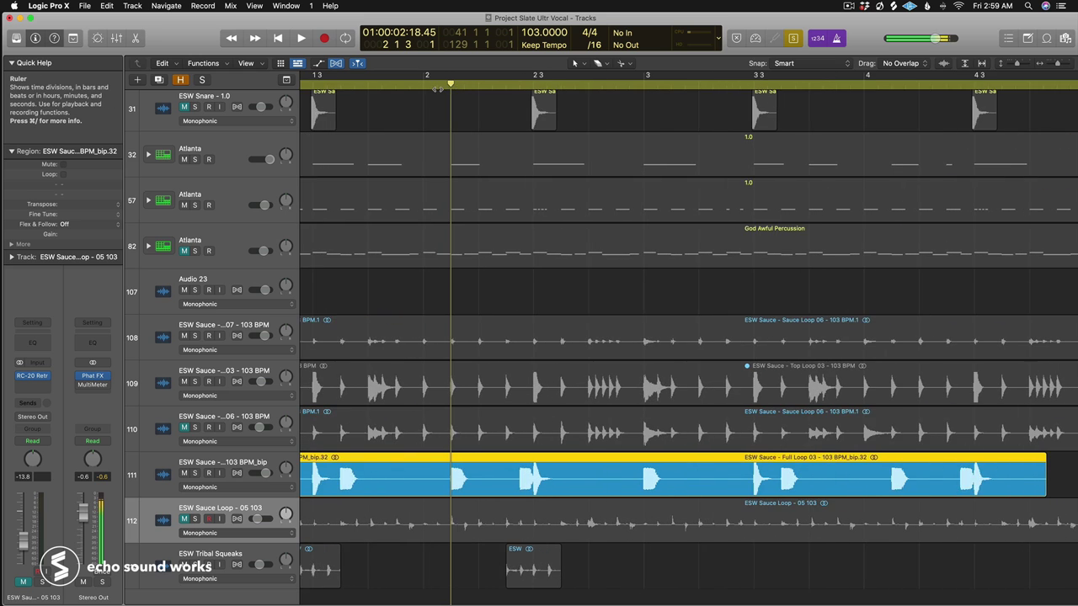
# Step: Play the soloed loop again from the start, return the playhead to 2 1 3, and turn solo off
pyautogui.press('Return')
pyautogui.press('space')
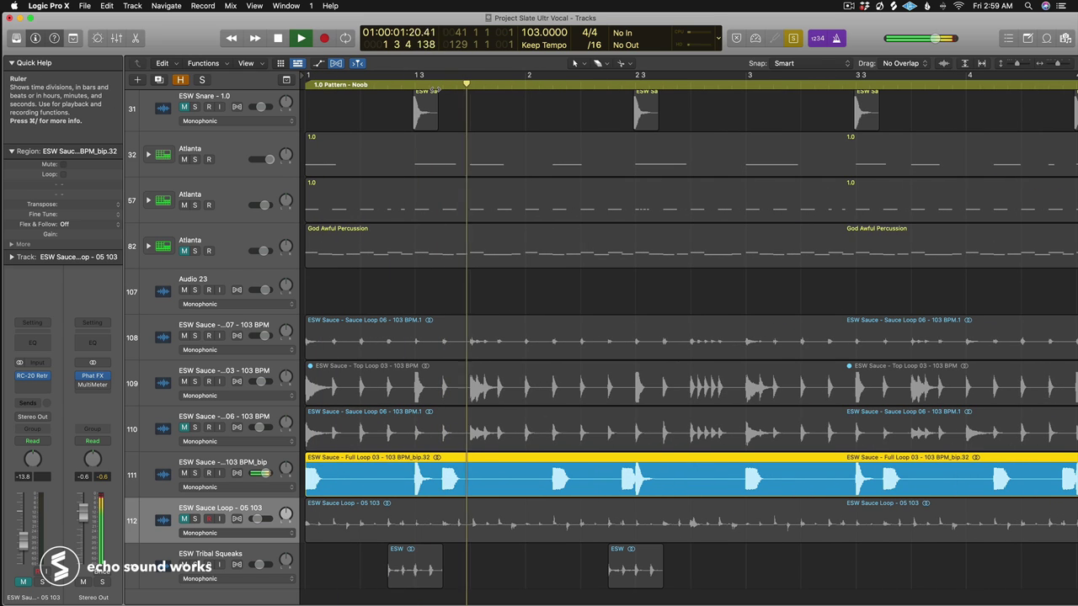
pyautogui.press('space')
pyautogui.click(552, 84)
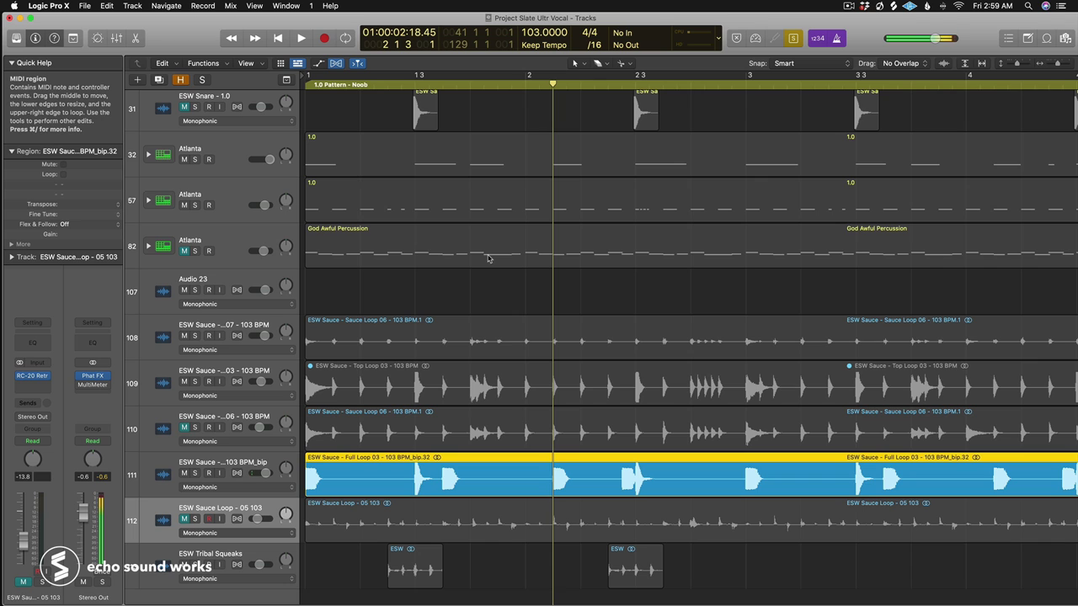
pyautogui.hotkey('ctrl', 's')
pyautogui.press('super+Left')
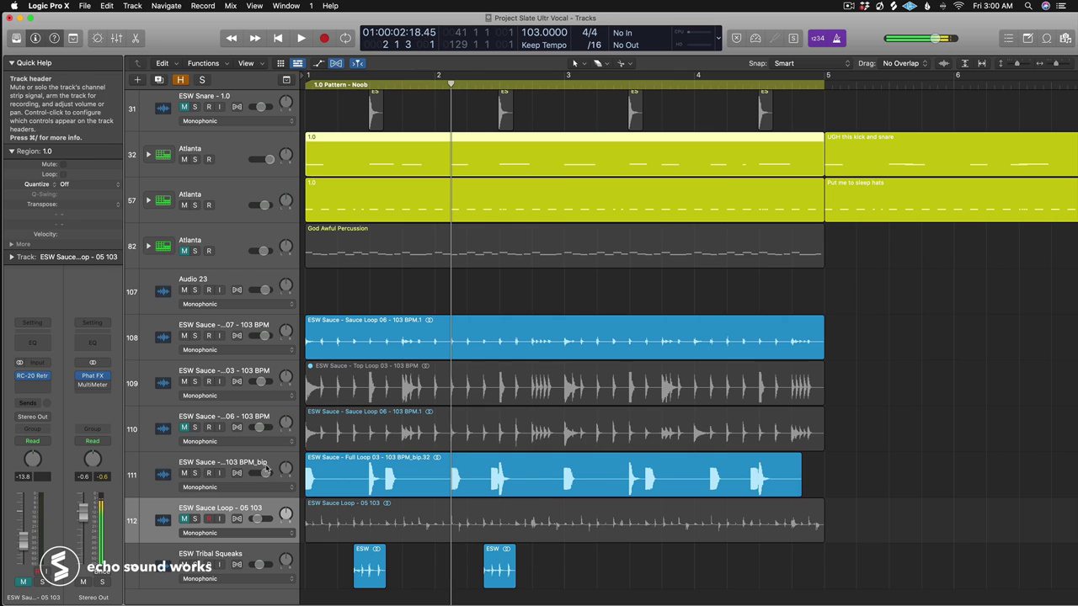
# Step: Add an audio track below track 111, split the Full Loop 03 region after its first snare, and delete everything following it
pyautogui.click(266, 470)
pyautogui.press('alt+super+a')
pyautogui.click(386, 488)
pyautogui.click(419, 490)
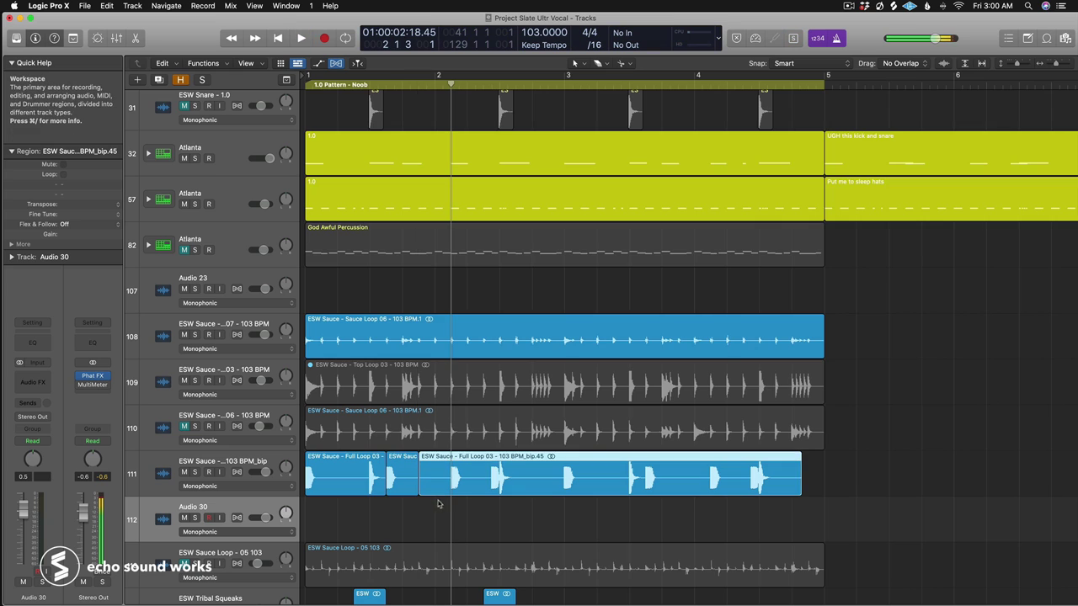
pyautogui.press('BackSpace')
pyautogui.click(406, 477)
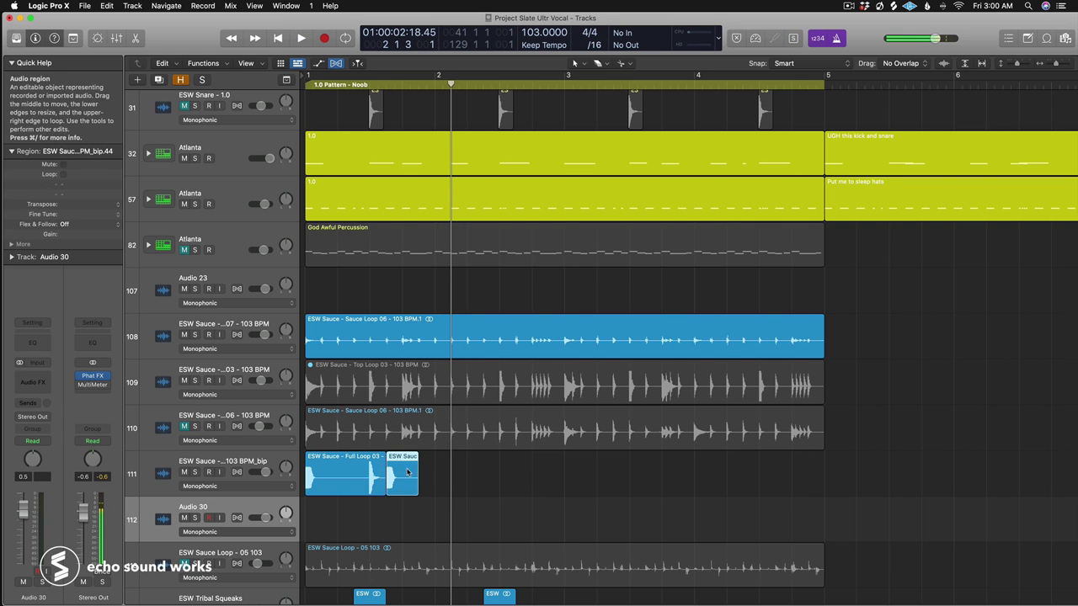
pyautogui.press('BackSpace')
# Step: Split the kick from the snare, copy the kick to bar 2 and onto track 112, and copy the snare to bar 2 beat 3
pyautogui.keyDown('super'); pyautogui.click(368, 485); pyautogui.keyUp('super')
pyautogui.click(328, 475)
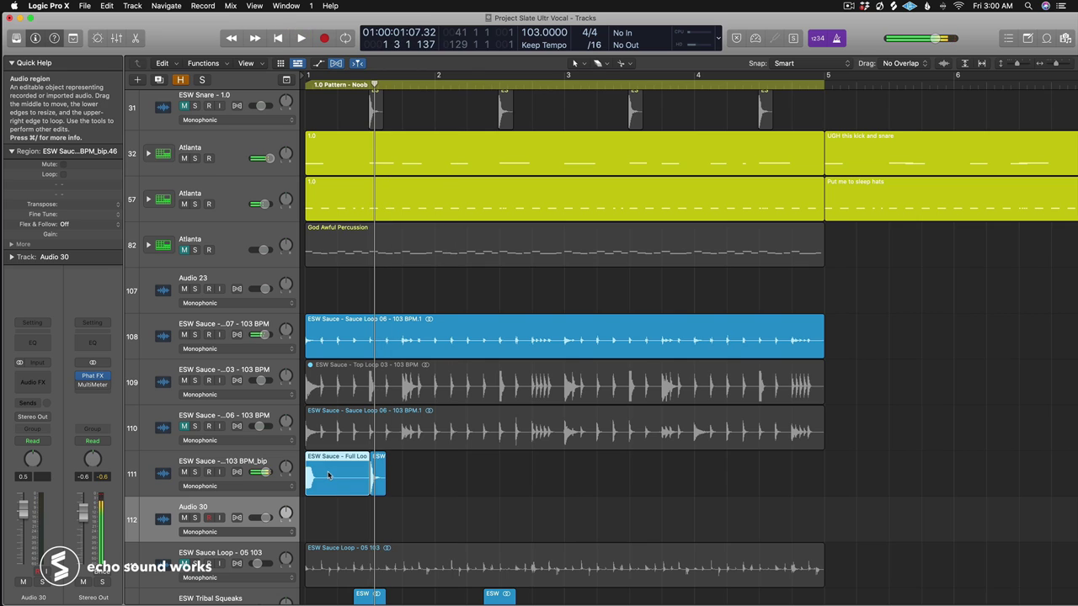
pyautogui.moveTo(329, 473); pyautogui.dragTo(465, 476)
pyautogui.moveTo(373, 471); pyautogui.dragTo(458, 470)
pyautogui.press('super+z')
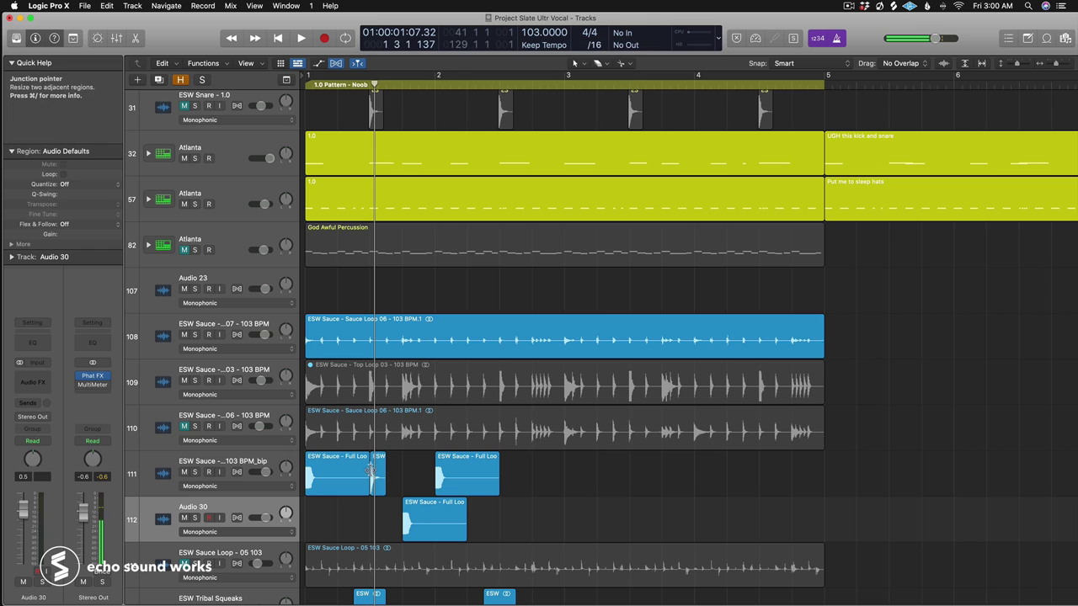
pyautogui.moveTo(379, 473); pyautogui.dragTo(253, 542)
# Step: Mute Atlanta tracks 32 and 57 and play the rearranged kick and snare pieces with the loop on track 108
pyautogui.click(184, 158)
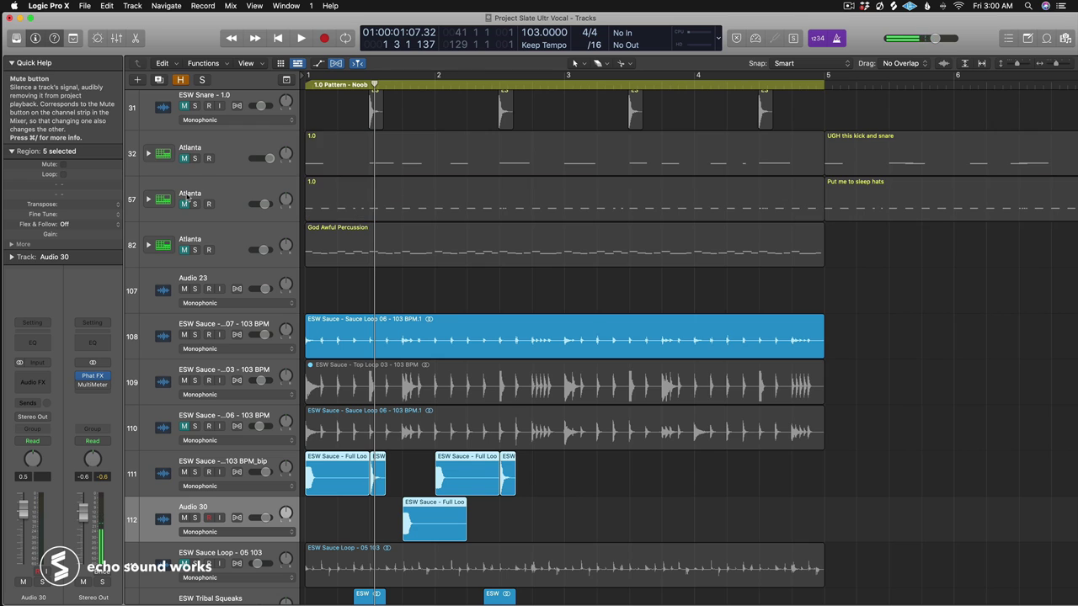
pyautogui.press('space')
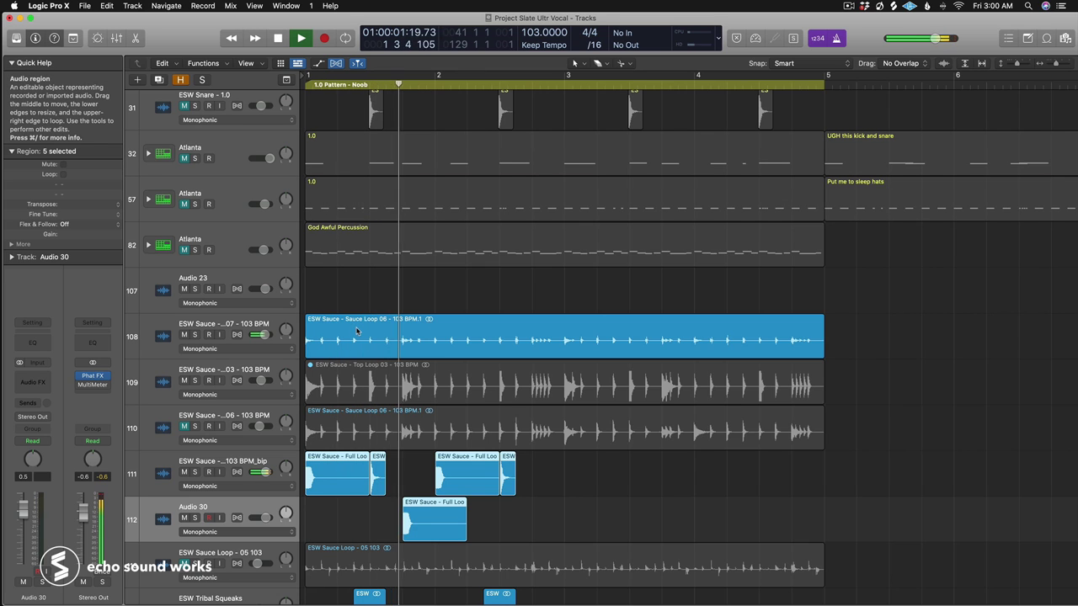
pyautogui.click(567, 479)
pyautogui.press('space')
# Step: Undo the copies, splits, deletions and added track back to the original Full Loop 03 region
pyautogui.moveTo(564, 463); pyautogui.dragTo(292, 493)
pyautogui.press('super+z')
pyautogui.press('super+z')
pyautogui.press('super+z')
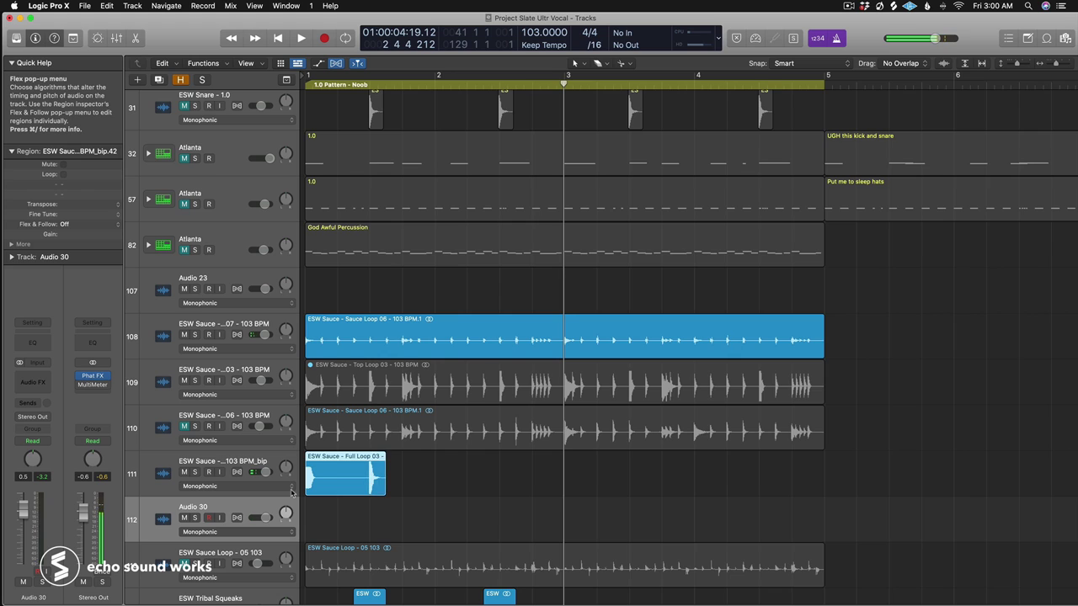
pyautogui.press('super+z')
pyautogui.press('super+z')
pyautogui.press('super+z')
pyautogui.press('super+z')
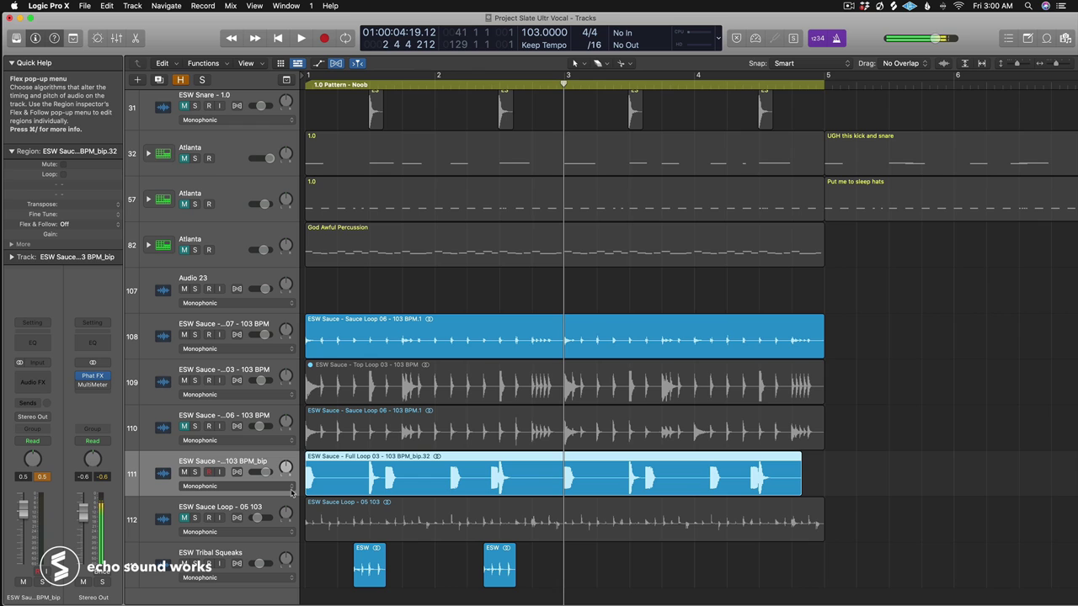
pyautogui.scroll(-2, 292, 493)
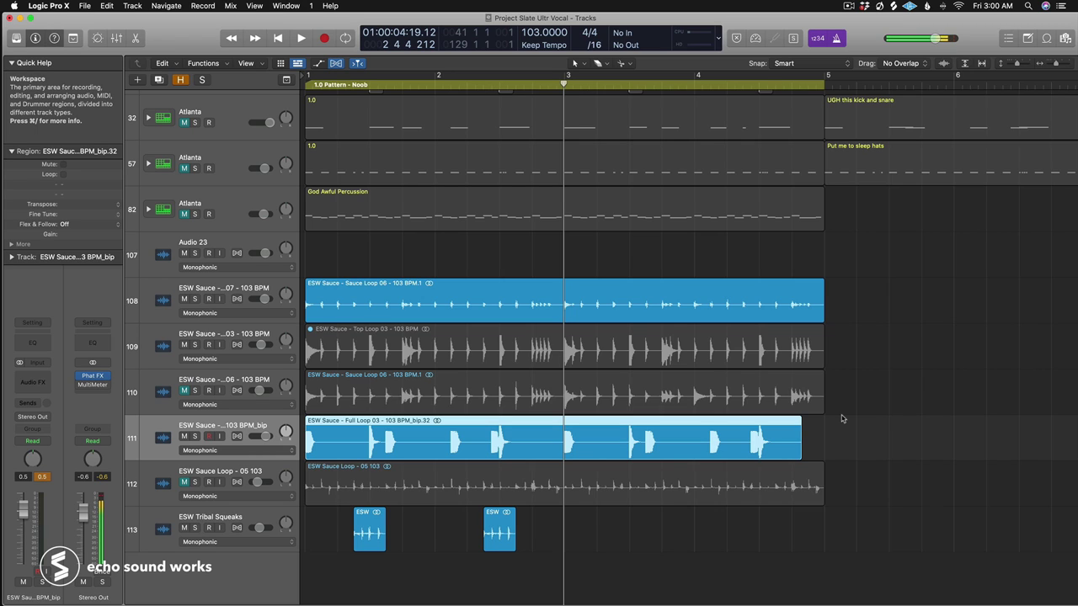
pyautogui.moveTo(872, 313); pyautogui.dragTo(676, 459)
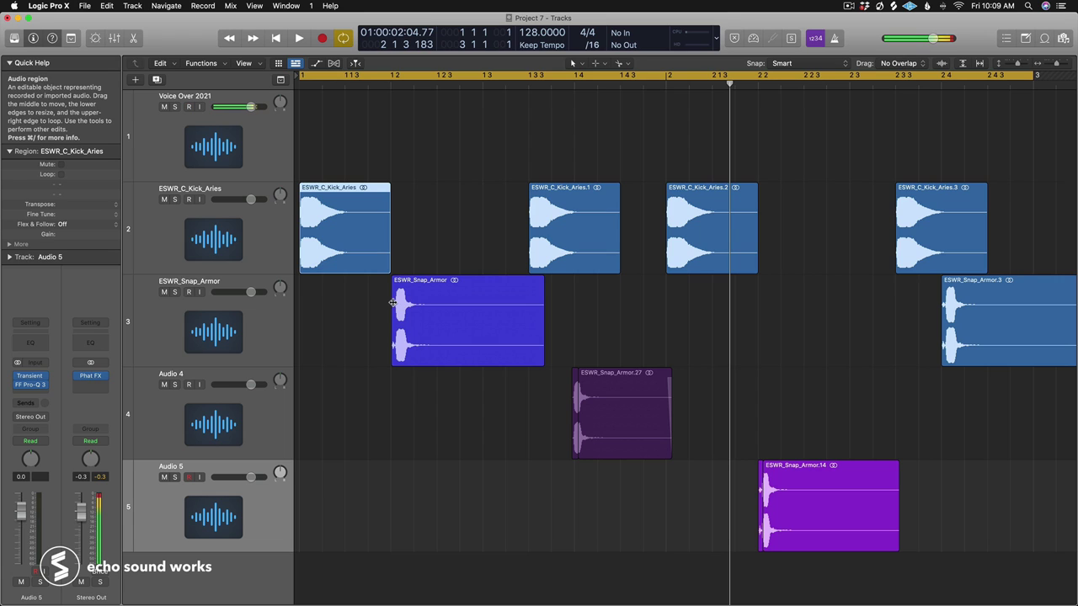
# Step: In Project 7, select and solo the first ESWR_Snap_Armor region on track 3
pyautogui.click(387, 300)
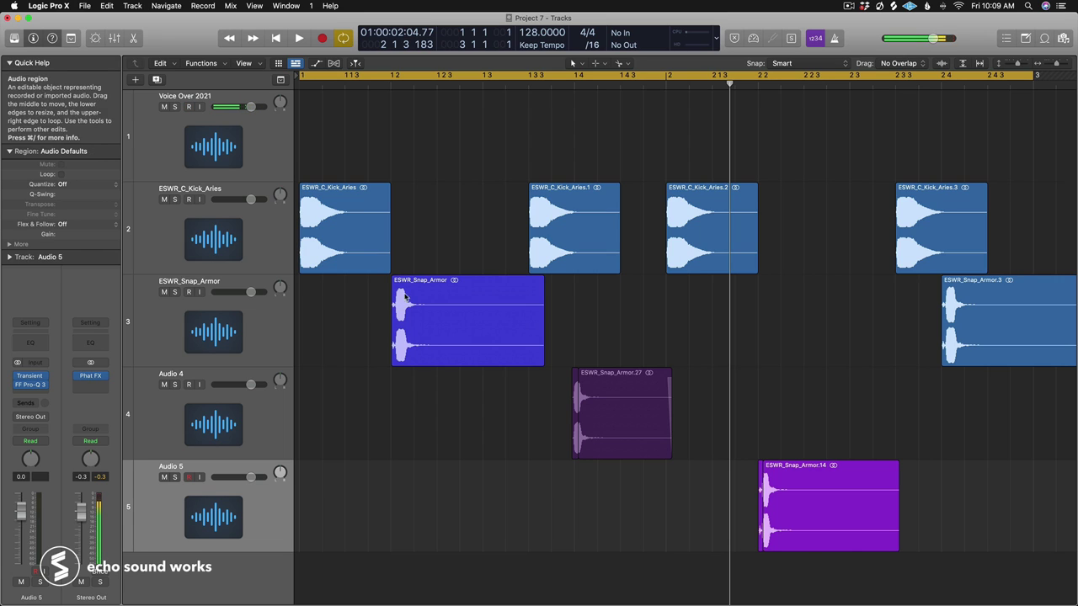
pyautogui.click(398, 294)
pyautogui.hotkey('ctrl', 's')
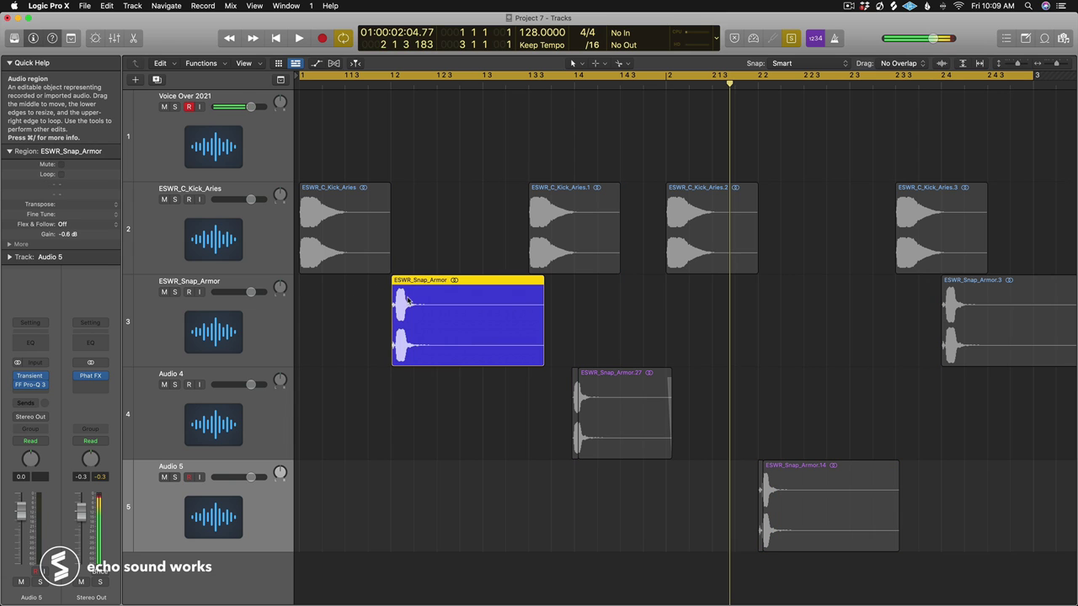
# Step: Play the soloed first snap region on track 3, turn solo off, and play the full kick and snap loop
pyautogui.press('space')
pyautogui.press('space')
pyautogui.hotkey('ctrl', 's')
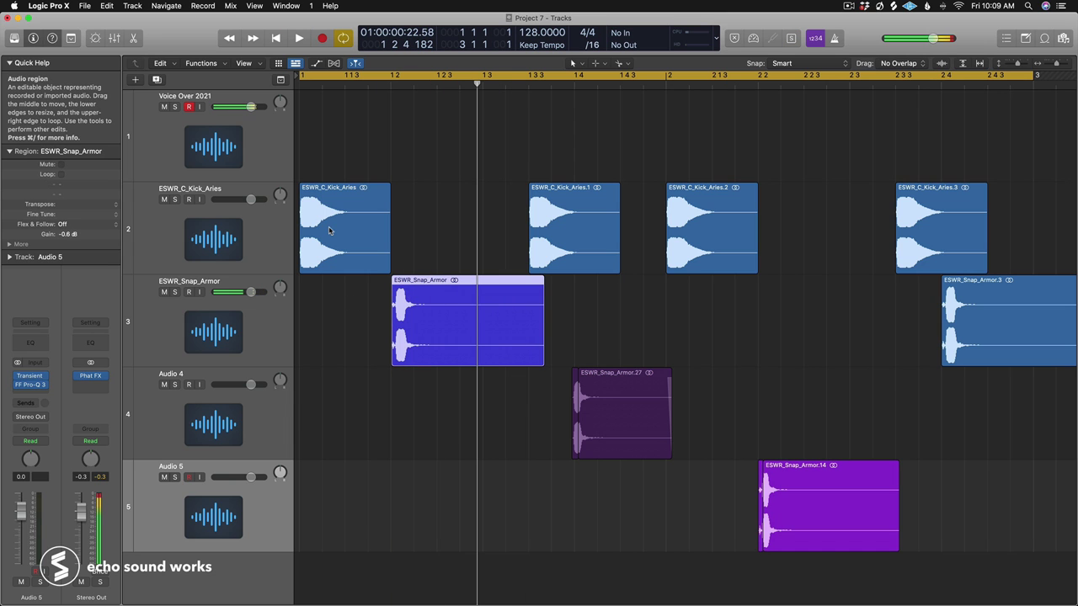
pyautogui.press('space')
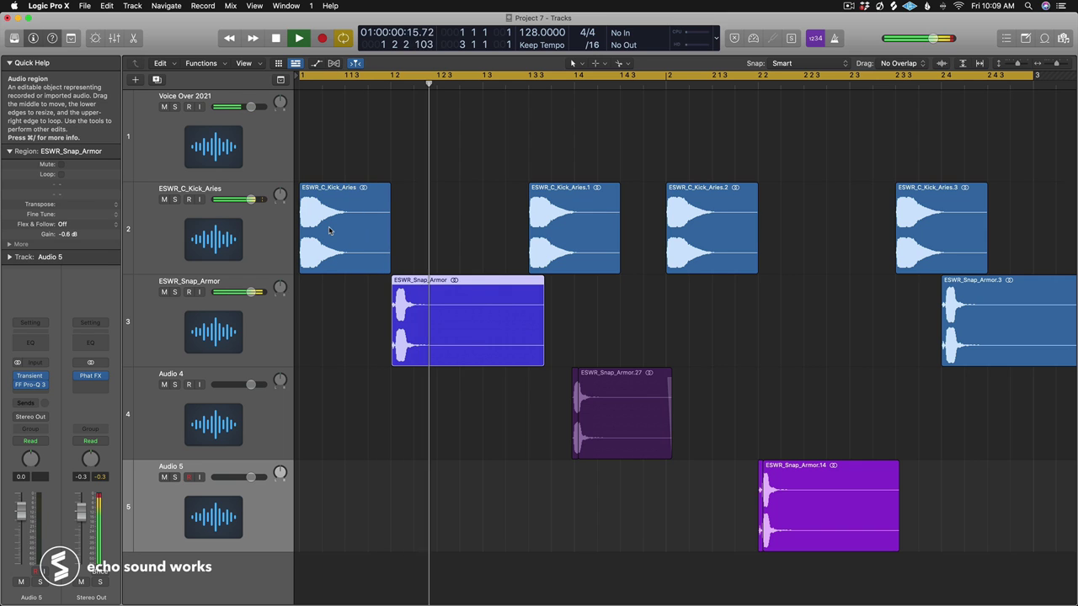
pyautogui.press('space')
pyautogui.moveTo(357, 316); pyautogui.dragTo(1073, 596)
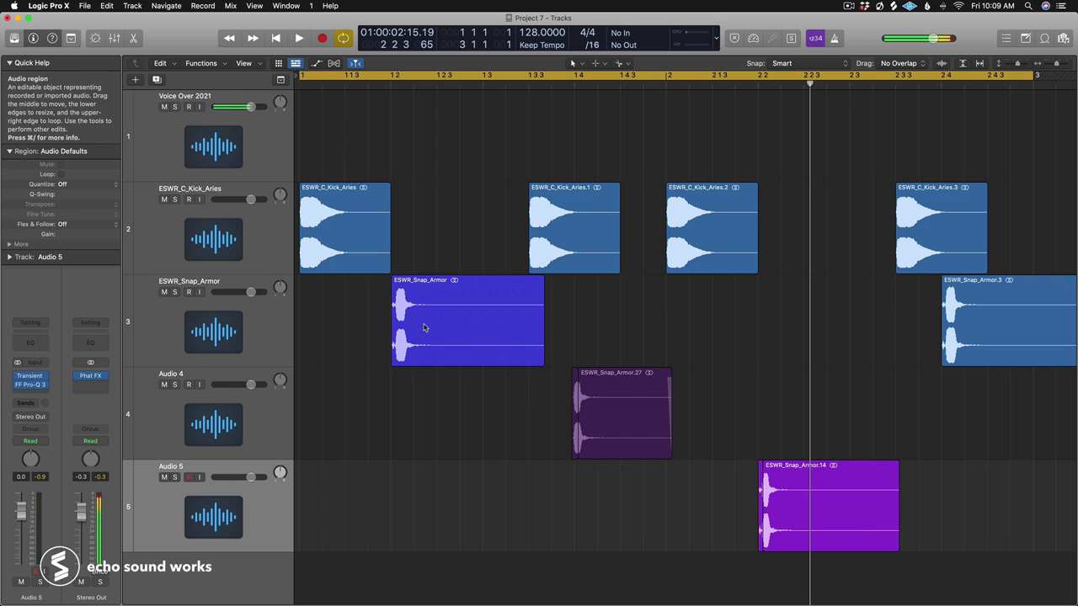
pyautogui.click(258, 317)
pyautogui.moveTo(362, 326); pyautogui.dragTo(883, 572)
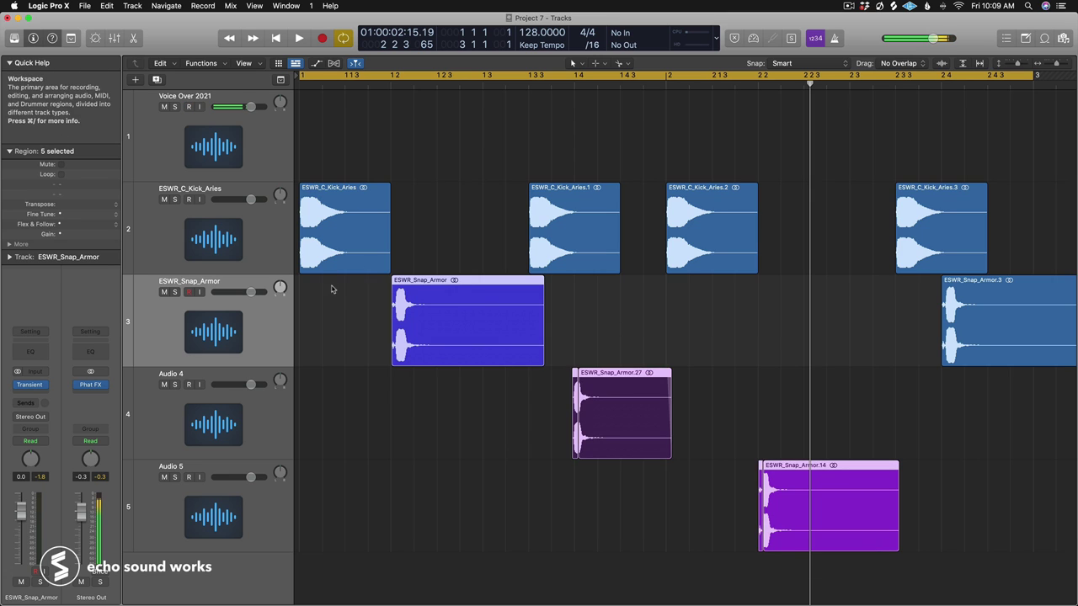
pyautogui.click(331, 289)
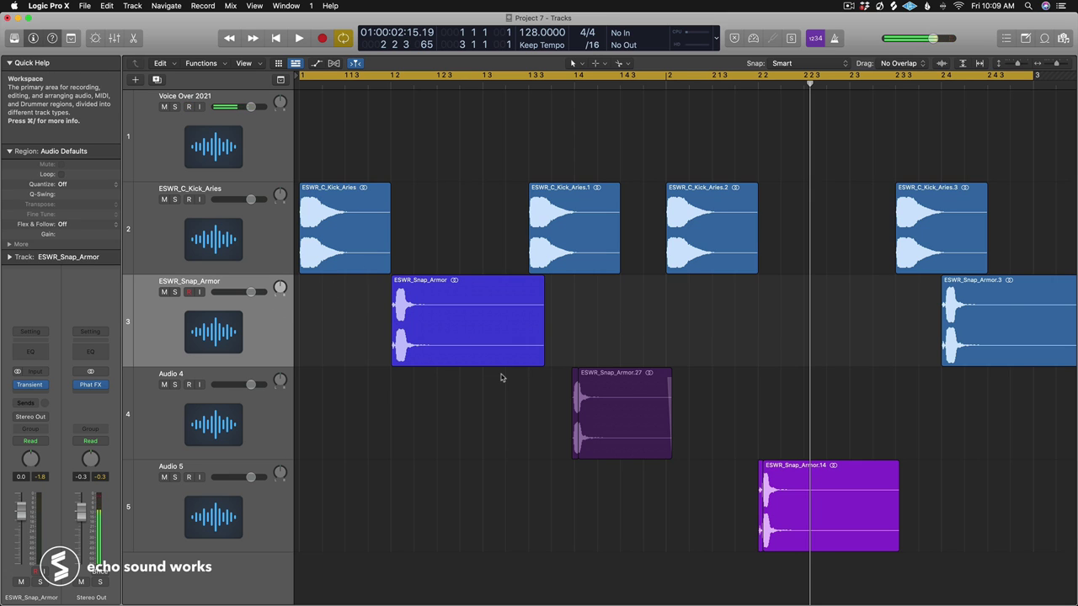
# Step: Review the Transient Master plug-ins on the ESWR_Snap_Armor, Audio 4 and Audio 5 tracks, and close their windows
pyautogui.click(270, 337)
pyautogui.click(32, 385)
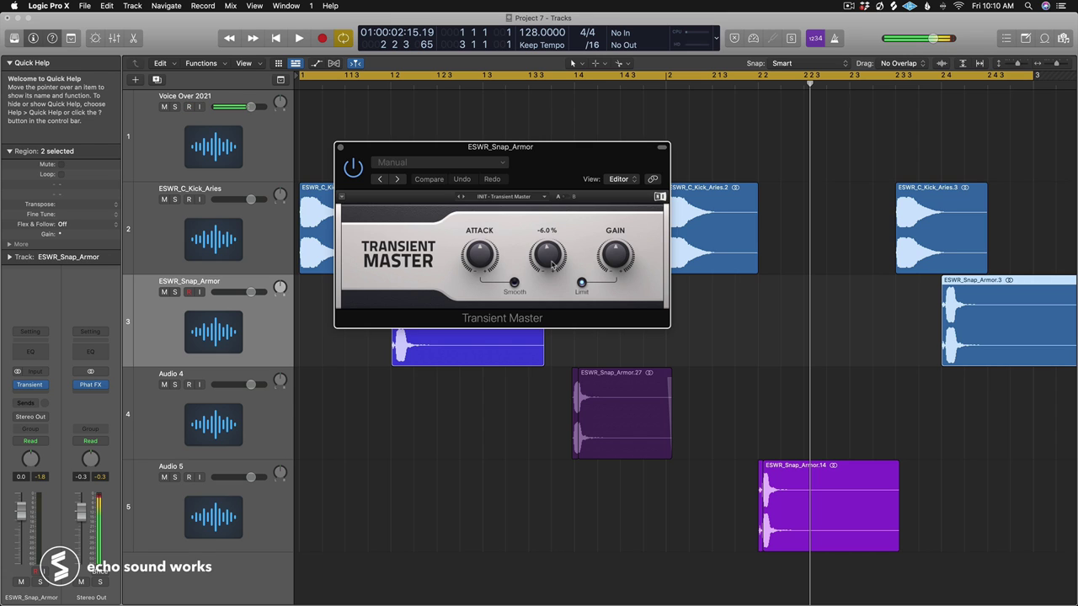
pyautogui.click(271, 407)
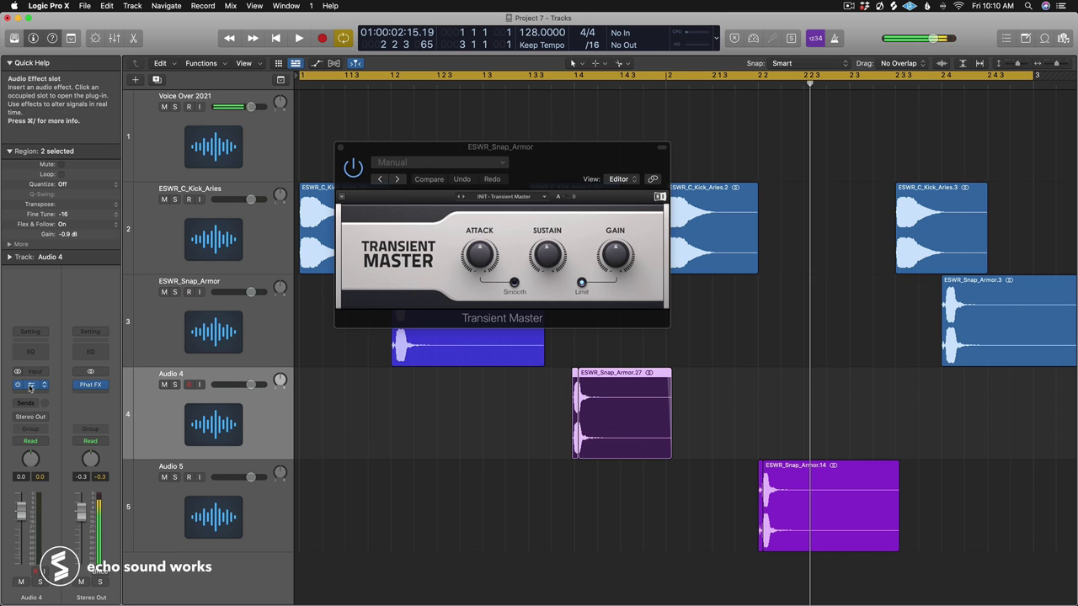
pyautogui.click(31, 386)
pyautogui.moveTo(714, 475); pyautogui.dragTo(867, 508)
pyautogui.click(268, 501)
pyautogui.click(28, 377)
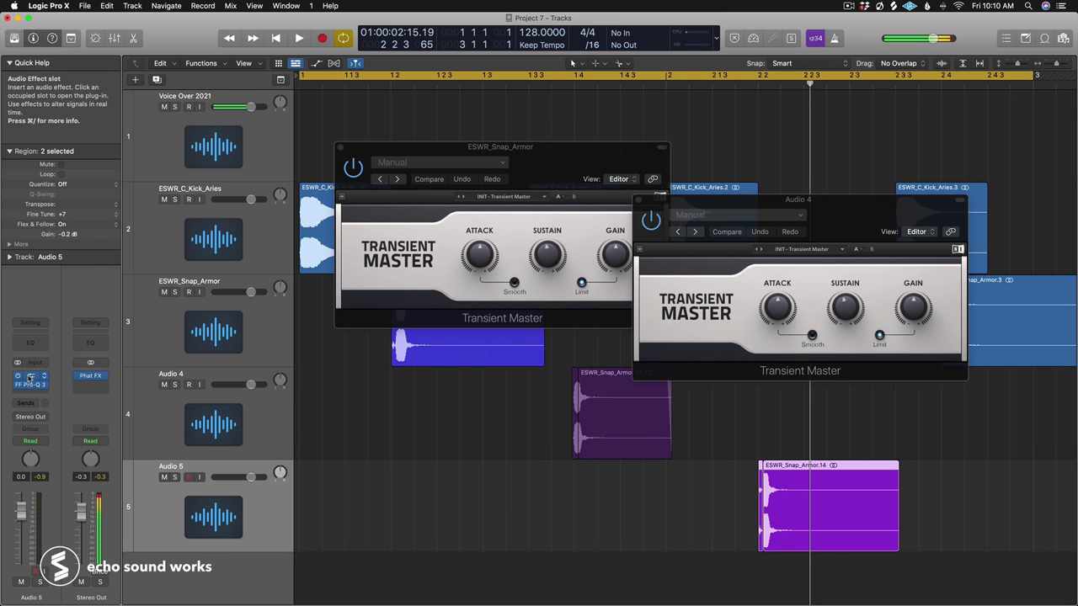
pyautogui.click(351, 157)
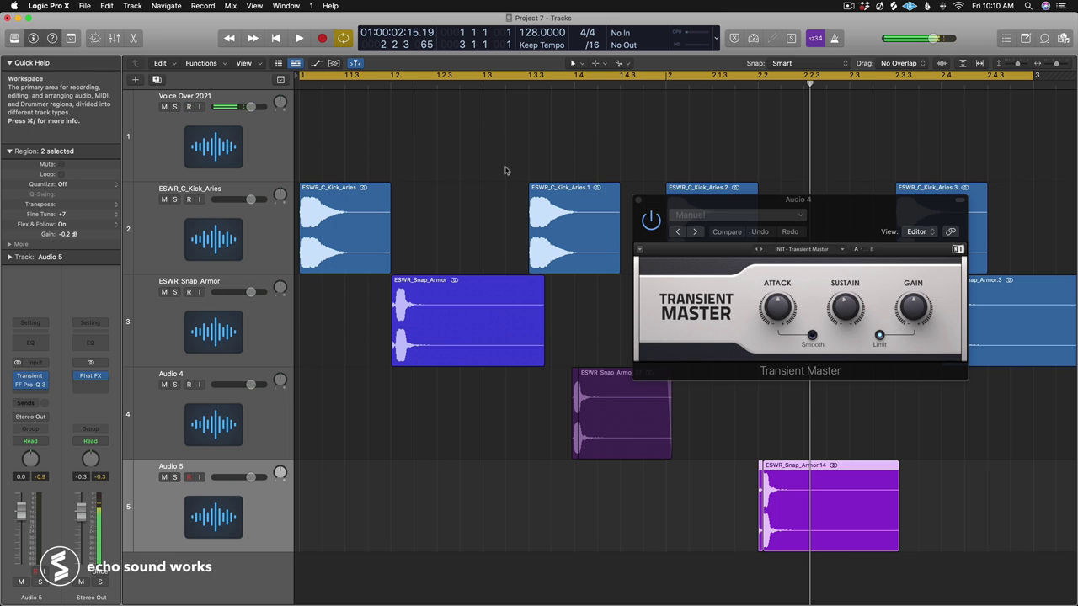
pyautogui.click(639, 199)
# Step: Examine the snap waveforms on tracks 3, 4 and 5 up close, comparing the unsliced region with the sliced ones
pyautogui.click(278, 335)
pyautogui.press('t')
pyautogui.press('z')
pyautogui.moveTo(353, 287); pyautogui.dragTo(477, 404)
pyautogui.press('t')
pyautogui.press('t')
pyautogui.click(546, 84)
pyautogui.hscroll(-2, 724, 304)
pyautogui.hscroll(8, 724, 303)
pyautogui.scroll(-5, 724, 303)
pyautogui.moveTo(503, 356); pyautogui.dragTo(630, 435)
pyautogui.scroll(-3, 629, 428)
pyautogui.moveTo(861, 478); pyautogui.dragTo(955, 525)
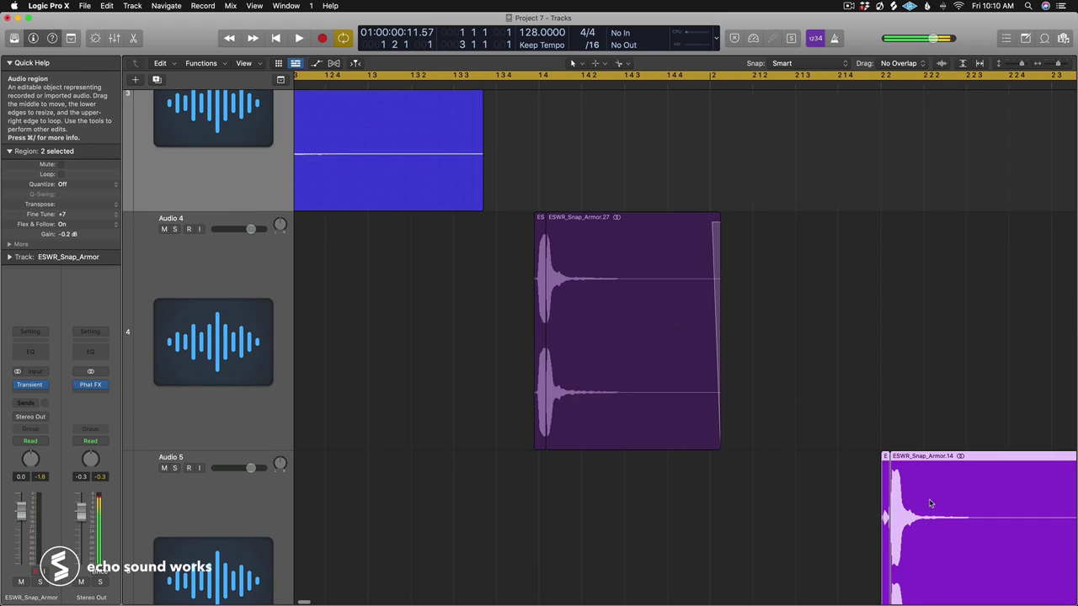
pyautogui.keyDown('ctrl'); pyautogui.keyDown('alt'); pyautogui.click(730, 345); pyautogui.keyUp('alt'); pyautogui.keyUp('ctrl')
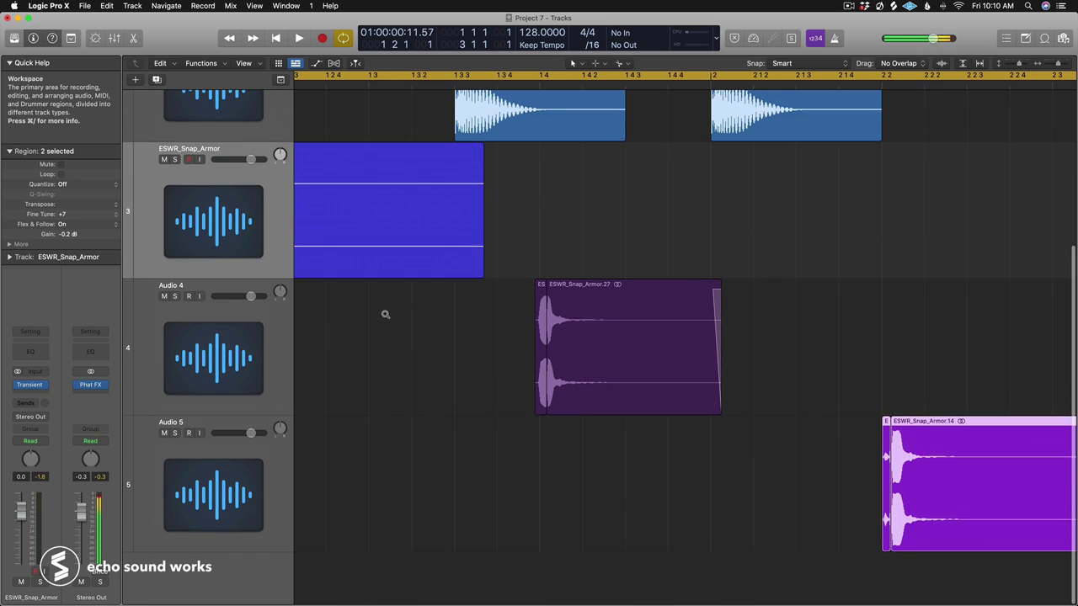
# Step: Check the gain setting of the first ESWR_Snap_Armor region on track 3 and audition that region
pyautogui.click(238, 371)
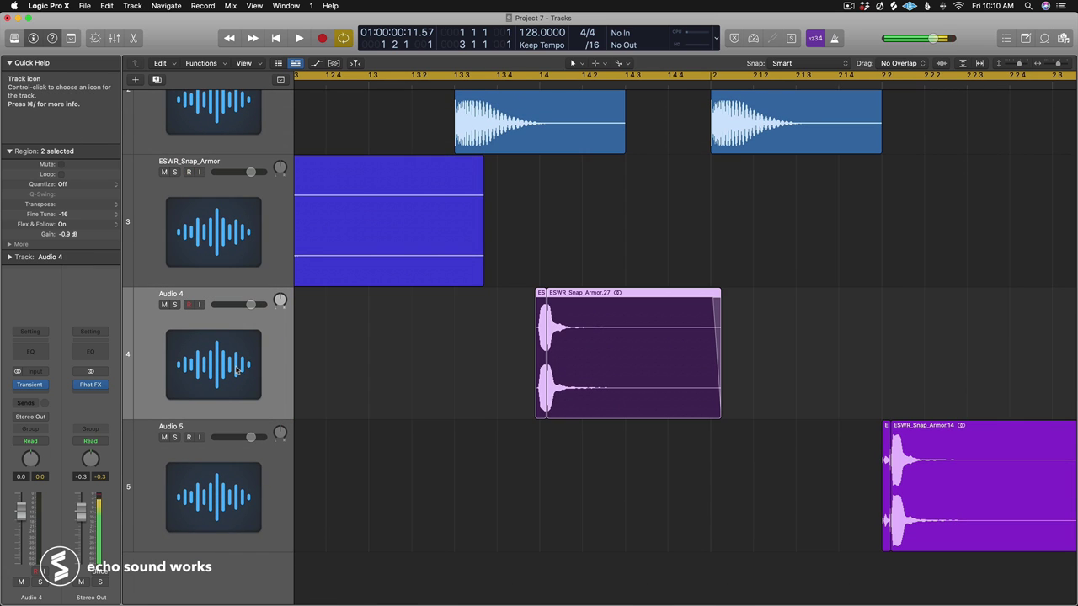
pyautogui.click(218, 280)
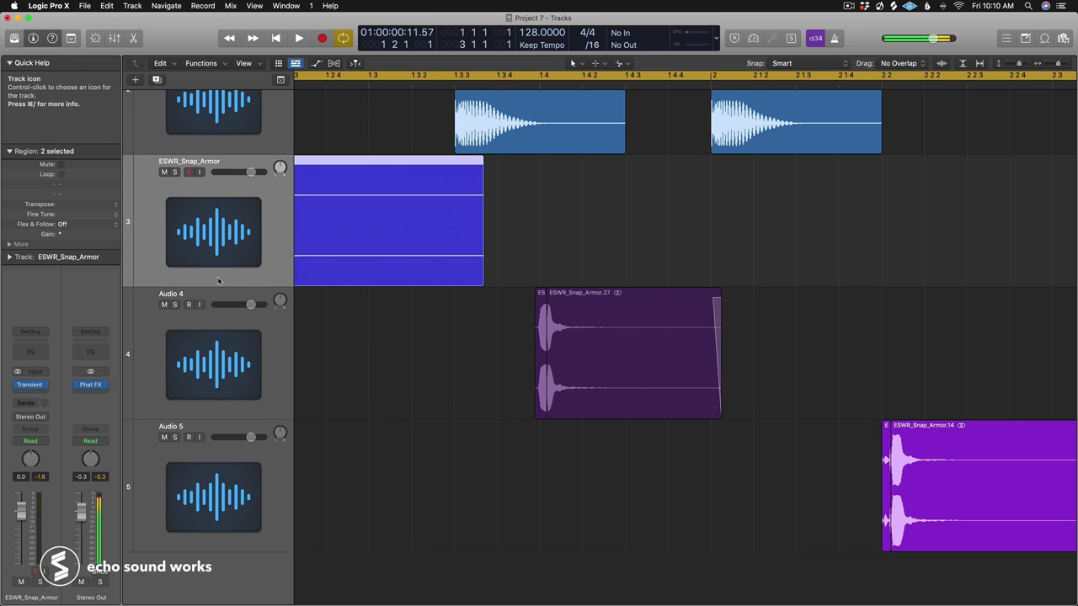
pyautogui.hscroll(-5, 218, 281)
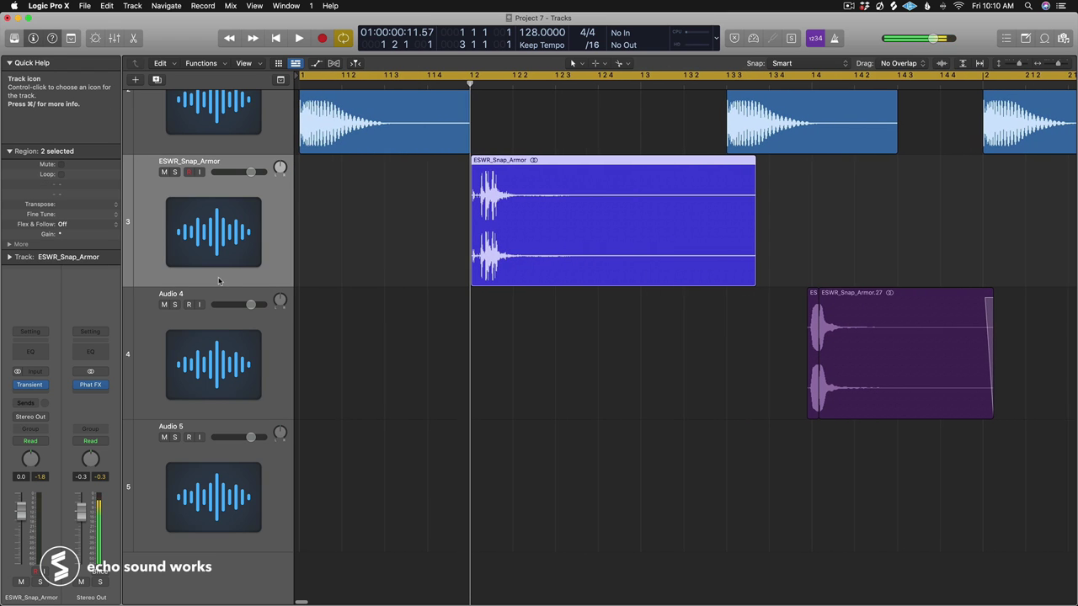
pyautogui.click(578, 233)
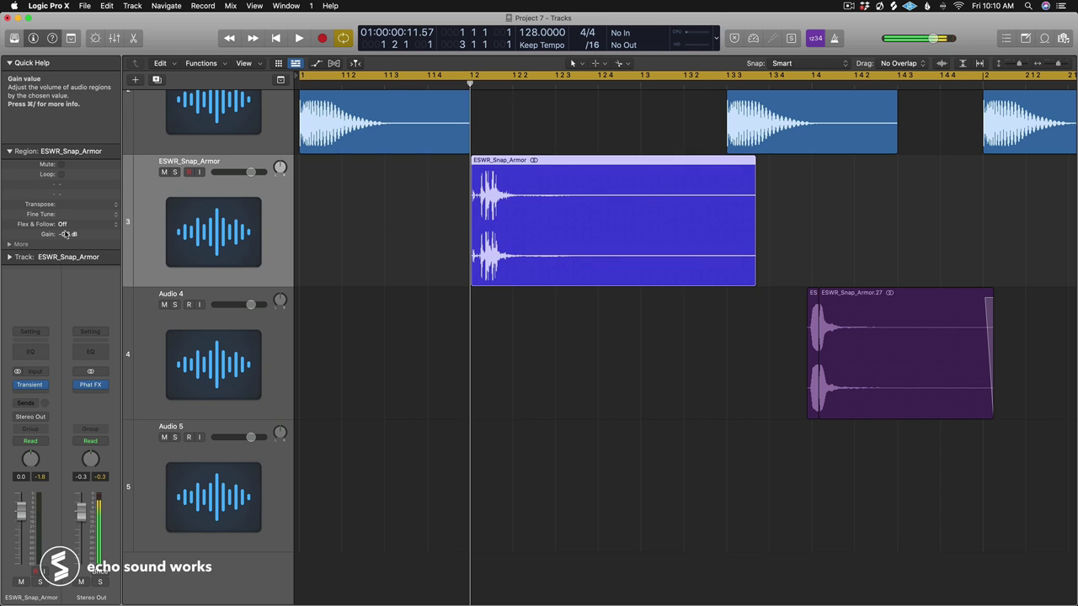
pyautogui.click(583, 230)
pyautogui.press('space')
pyautogui.press('space')
# Step: Compare the region fine tune and gain settings of the snap pairs on Audio 4 and Audio 5
pyautogui.moveTo(703, 330); pyautogui.dragTo(943, 358)
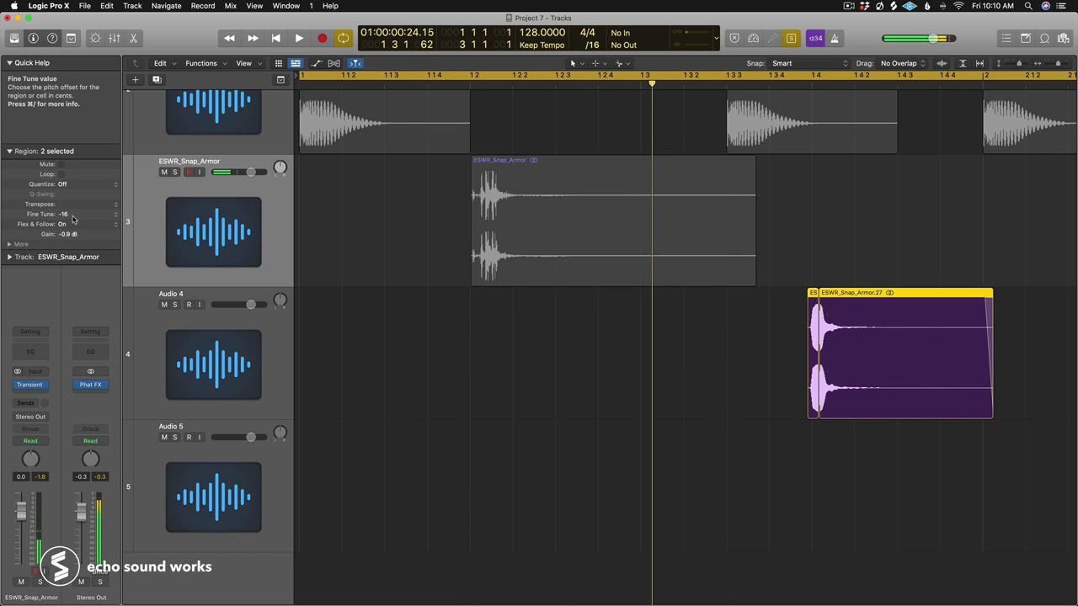
pyautogui.scroll(-3, 820, 410)
pyautogui.moveTo(860, 442); pyautogui.dragTo(1074, 492)
pyautogui.click(625, 391)
pyautogui.press('super+Up')
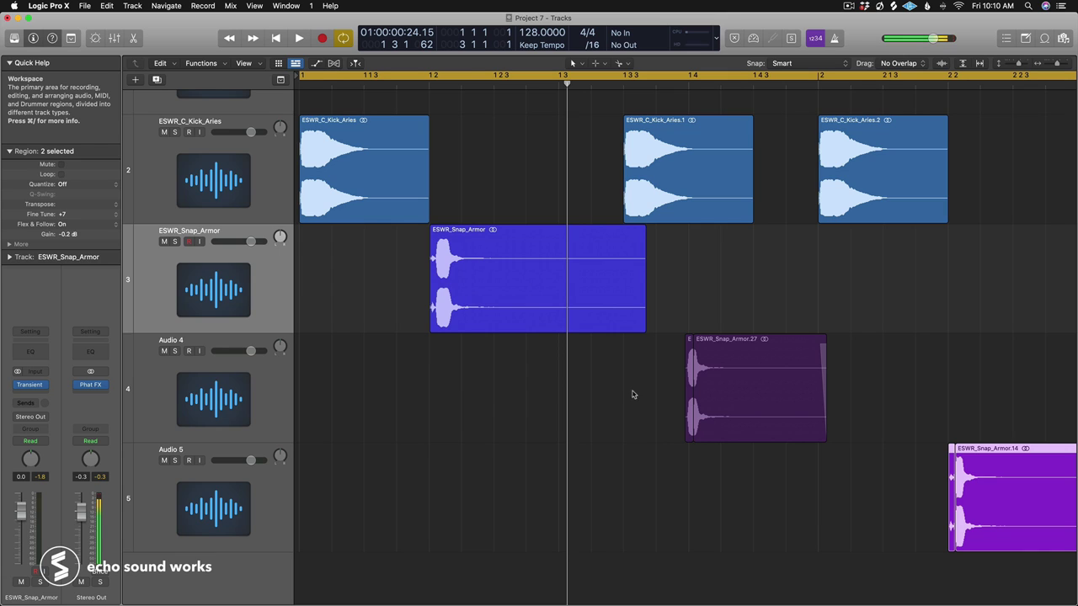
pyautogui.click(263, 396)
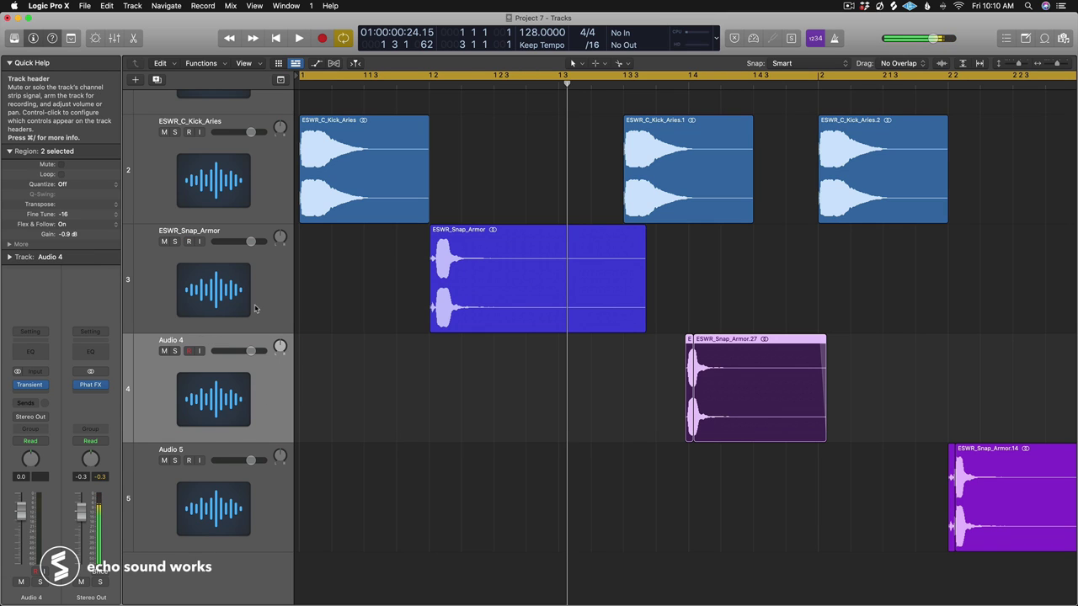
pyautogui.click(237, 528)
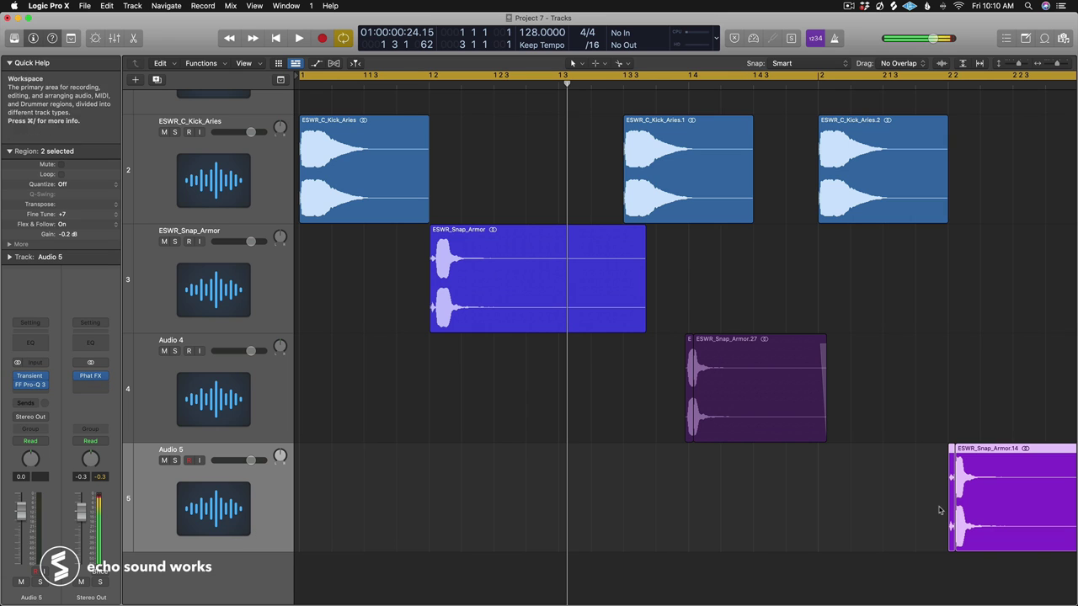
# Step: Move ESWR_Snap_Armor.14 on Audio 5 away from its short opening slice and extend that slice's end to reveal its audio
pyautogui.hscroll(5, 1041, 505)
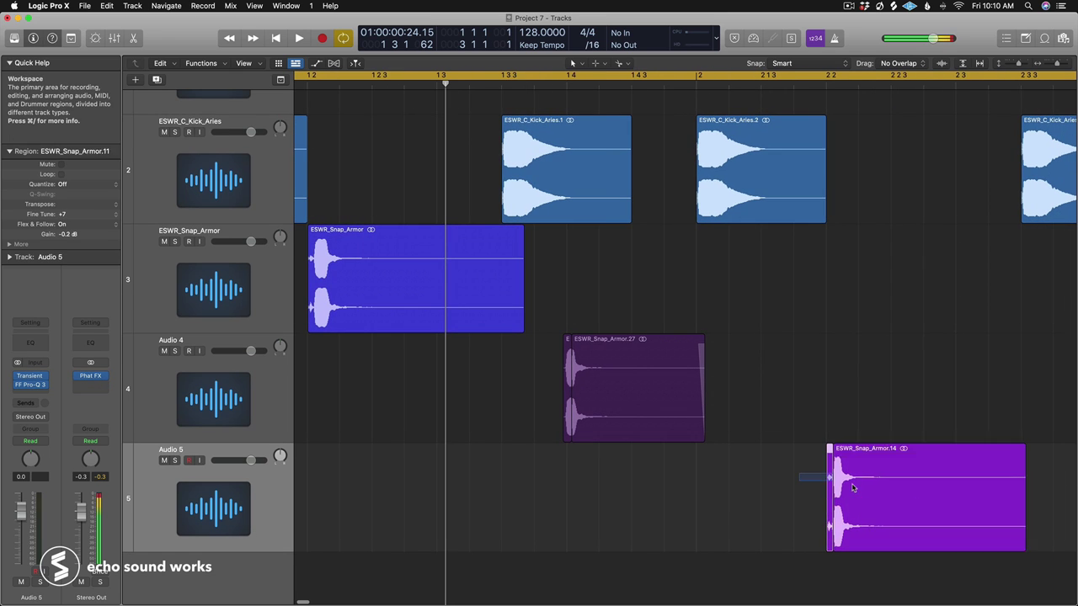
pyautogui.press('t')
pyautogui.press('z')
pyautogui.moveTo(793, 464); pyautogui.dragTo(927, 564)
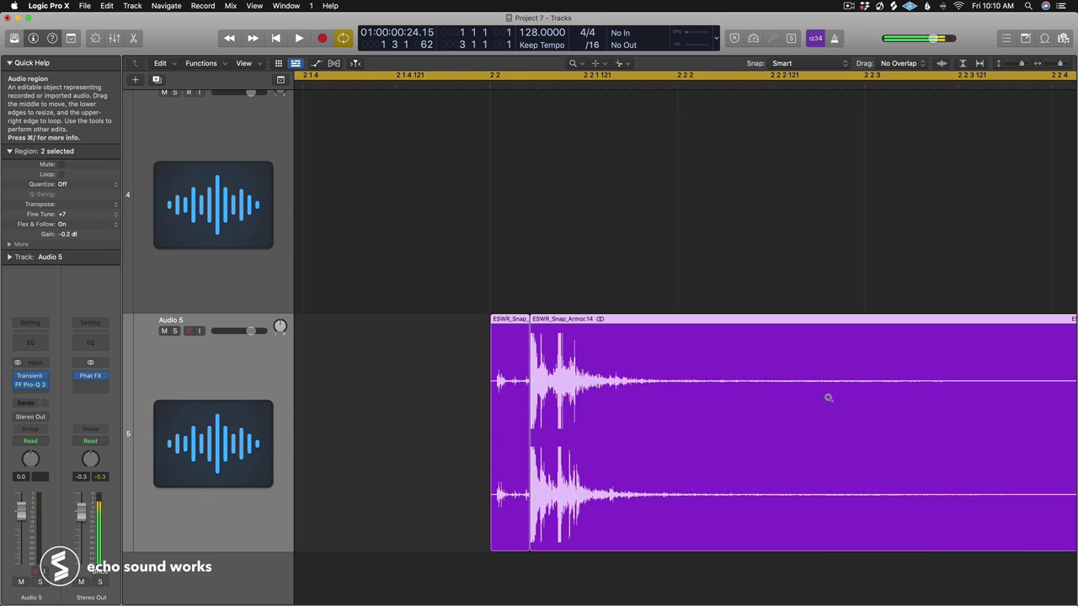
pyautogui.moveTo(482, 380); pyautogui.dragTo(611, 433)
pyautogui.keyDown('ctrl'); pyautogui.keyDown('alt'); pyautogui.click(596, 398); pyautogui.keyUp('alt'); pyautogui.keyUp('ctrl')
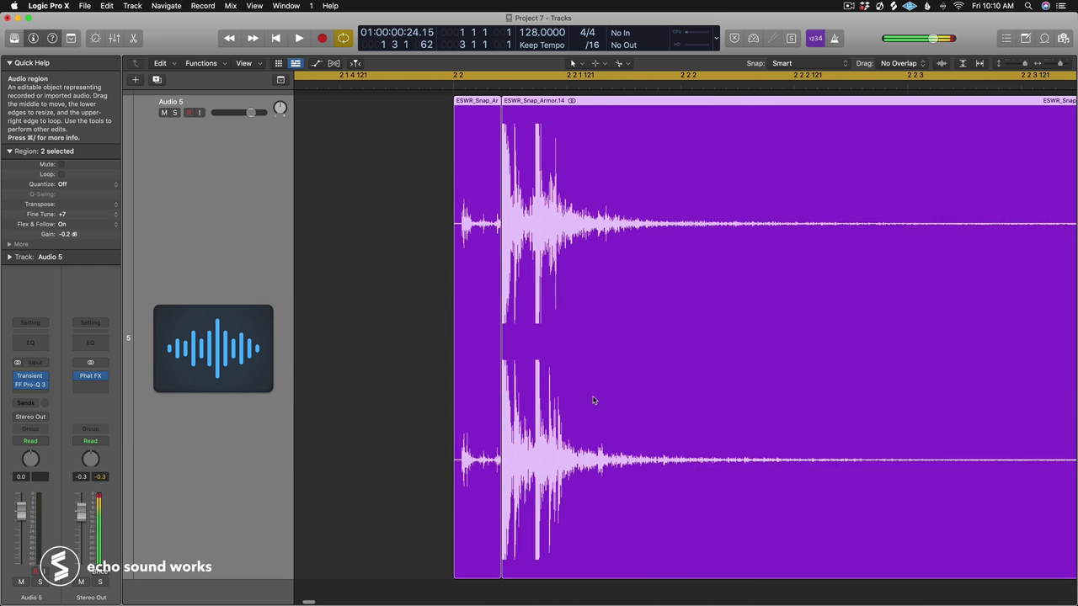
pyautogui.keyDown('ctrl'); pyautogui.keyDown('alt'); pyautogui.click(594, 399); pyautogui.keyUp('alt'); pyautogui.keyUp('ctrl')
pyautogui.click(878, 385)
pyautogui.click(603, 293)
pyautogui.moveTo(603, 293); pyautogui.dragTo(942, 293)
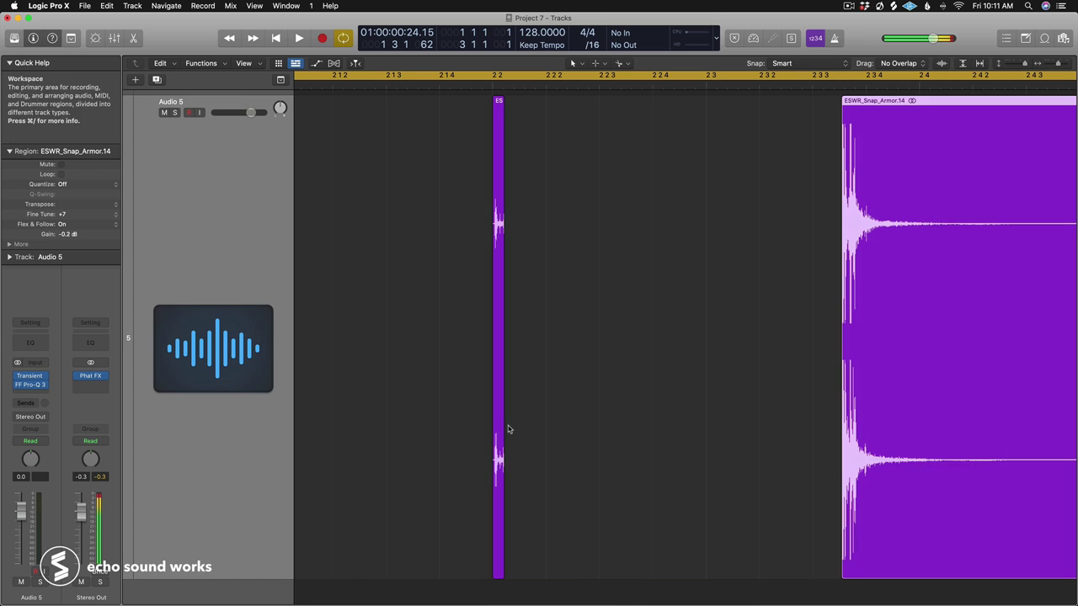
pyautogui.moveTo(503, 463); pyautogui.dragTo(748, 459)
# Step: Try splitting the extended opening slice on Audio 5 between its transients, and undo the splits
pyautogui.press('super+Right')
pyautogui.press('super+Right')
pyautogui.press('super+Right')
pyautogui.press('super+Right')
pyautogui.press('super+Right')
pyautogui.press('super+Right')
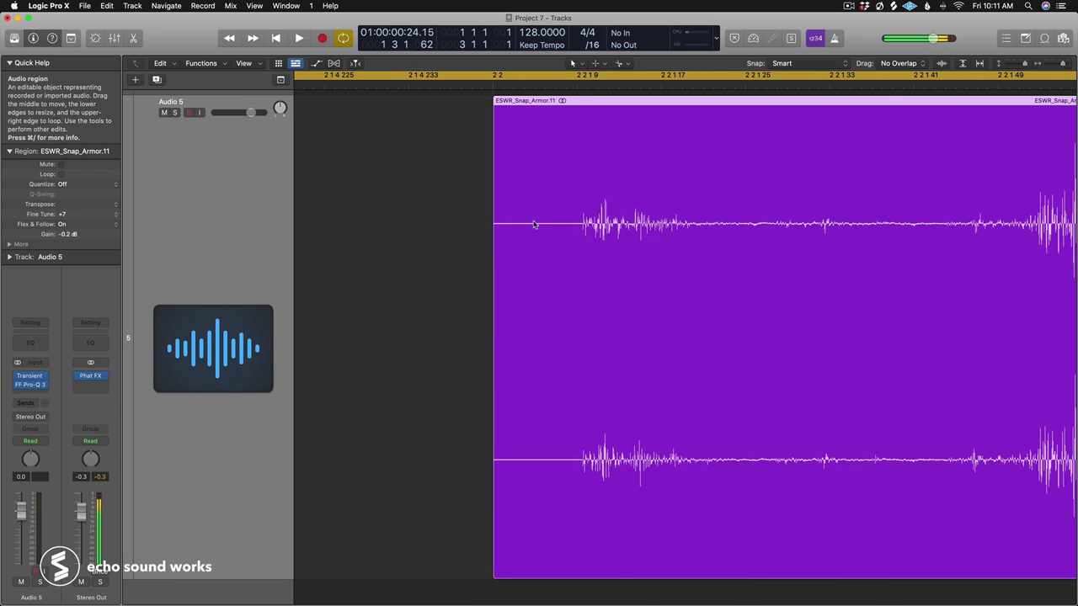
pyautogui.click(895, 258)
pyautogui.hscroll(1, 1029, 242)
pyautogui.rightClick(1050, 242)
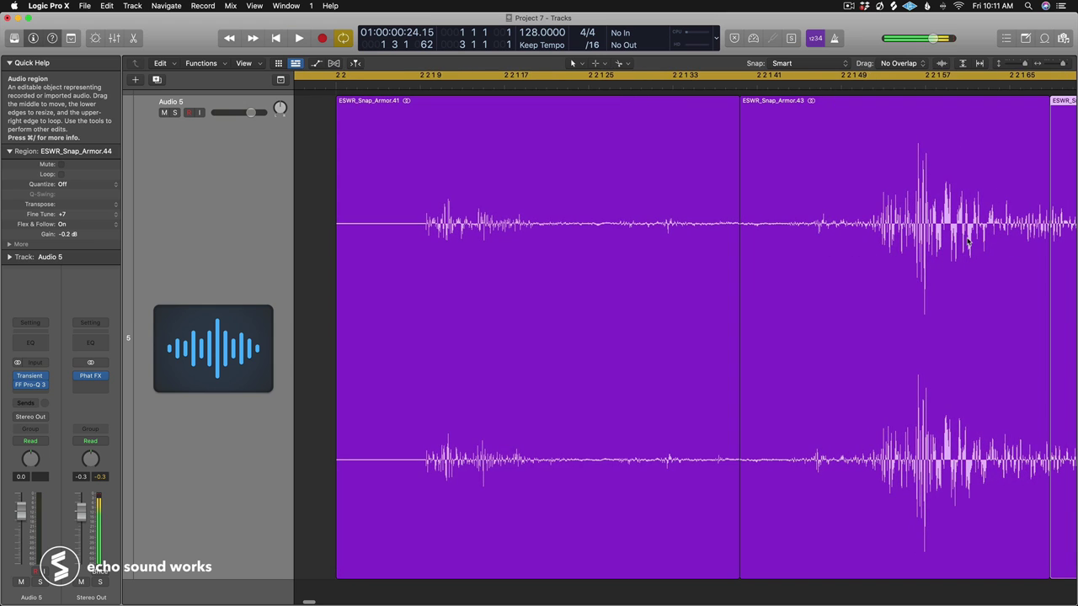
pyautogui.hscroll(5, 876, 237)
pyautogui.press('super+z')
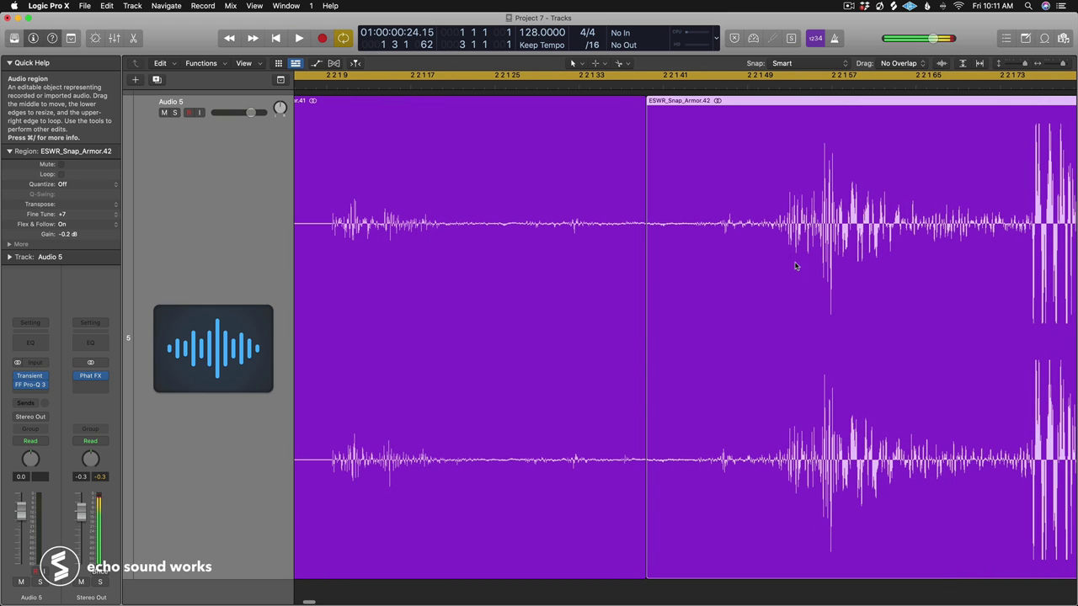
pyautogui.press('super+z')
# Step: Split the extended Audio 5 slice around its middle transient, delete that middle piece, and move the main hit earlier to close the gap
pyautogui.rightClick(791, 272)
pyautogui.scroll(-5, 777, 275)
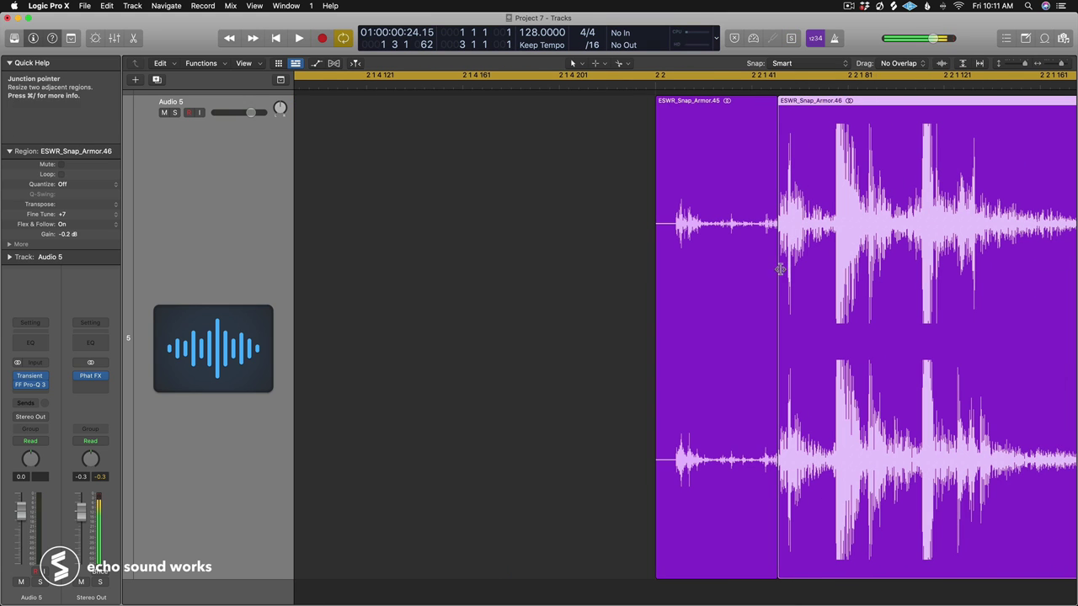
pyautogui.rightClick(833, 262)
pyautogui.click(810, 215)
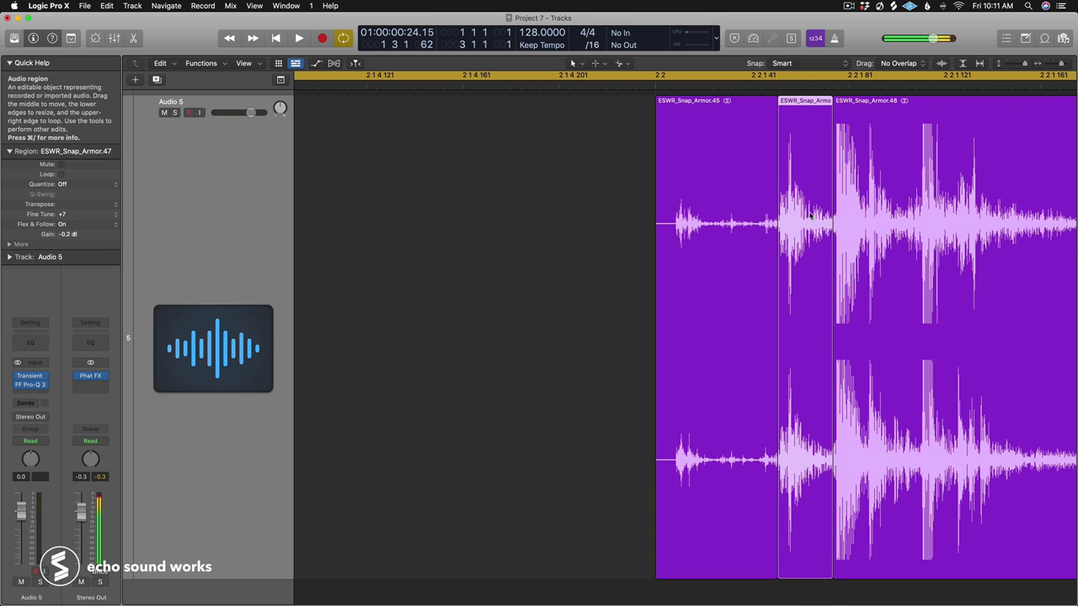
pyautogui.press('Delete')
pyautogui.moveTo(884, 213); pyautogui.dragTo(821, 212)
# Step: Undo the splitting, deleting and moving on Audio 5 back to the original two adjoining snap regions
pyautogui.press('super+z')
pyautogui.press('super+z')
pyautogui.press('super+z')
pyautogui.press('super+z')
pyautogui.press('super+z')
pyautogui.press('super+z')
# Step: Select both snap regions on Audio 5, solo them and start playback
pyautogui.press('super+Left')
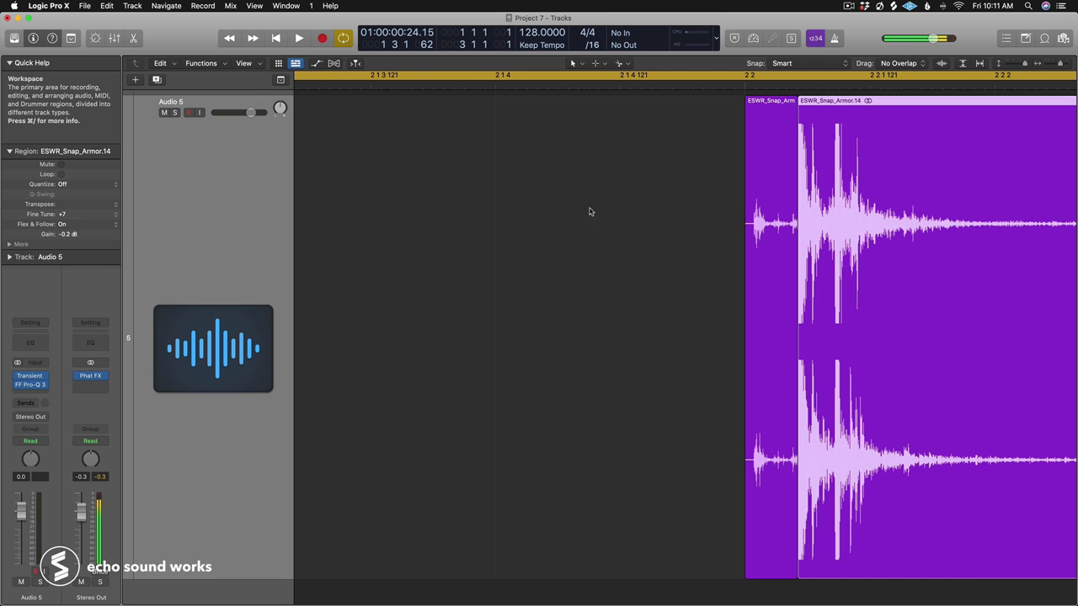
pyautogui.press('super+Left')
pyautogui.press('super+Left')
pyautogui.press('super+Left')
pyautogui.press('super+Left')
pyautogui.press('super+Left')
pyautogui.press('super+Left')
pyautogui.press('super+Left')
pyautogui.press('super+Up')
pyautogui.press('super+Up')
pyautogui.press('super+Up')
pyautogui.press('super+Right')
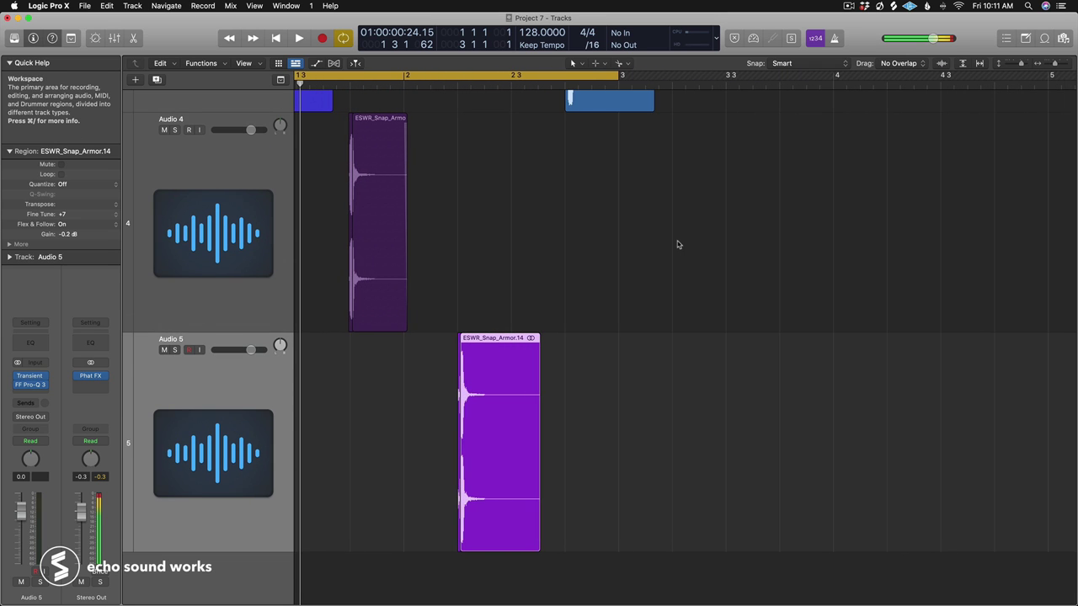
pyautogui.moveTo(426, 372); pyautogui.dragTo(586, 412)
pyautogui.hotkey('ctrl', 's')
pyautogui.press('space')
# Step: Audition the first snap region on track 3 in solo for comparison, stop playback and turn solo off
pyautogui.scroll(3, 387, 202)
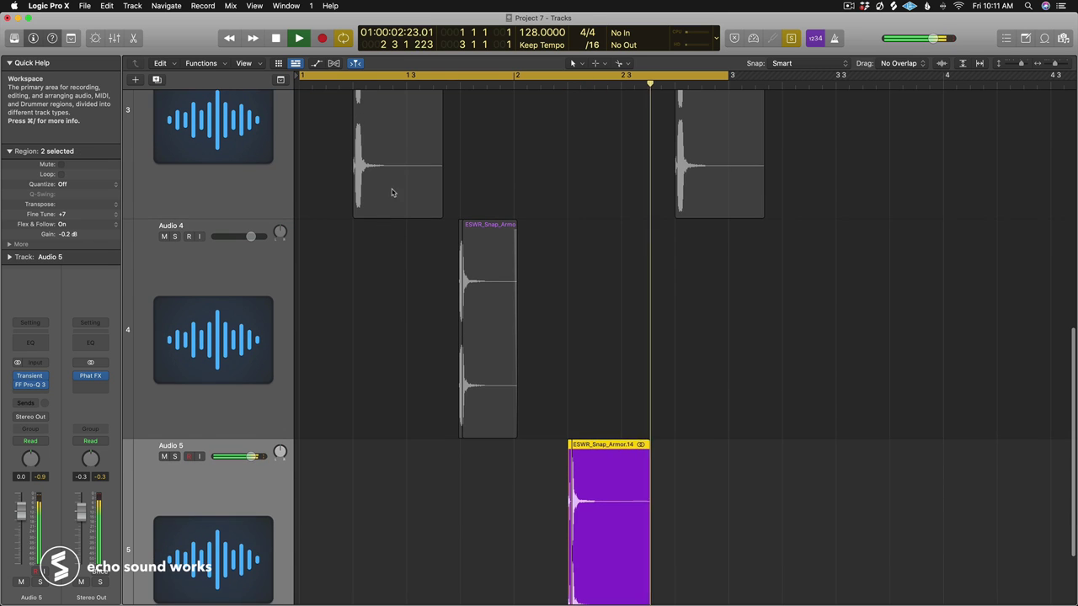
pyautogui.click(391, 193)
pyautogui.press('space')
pyautogui.hotkey('ctrl', 's')
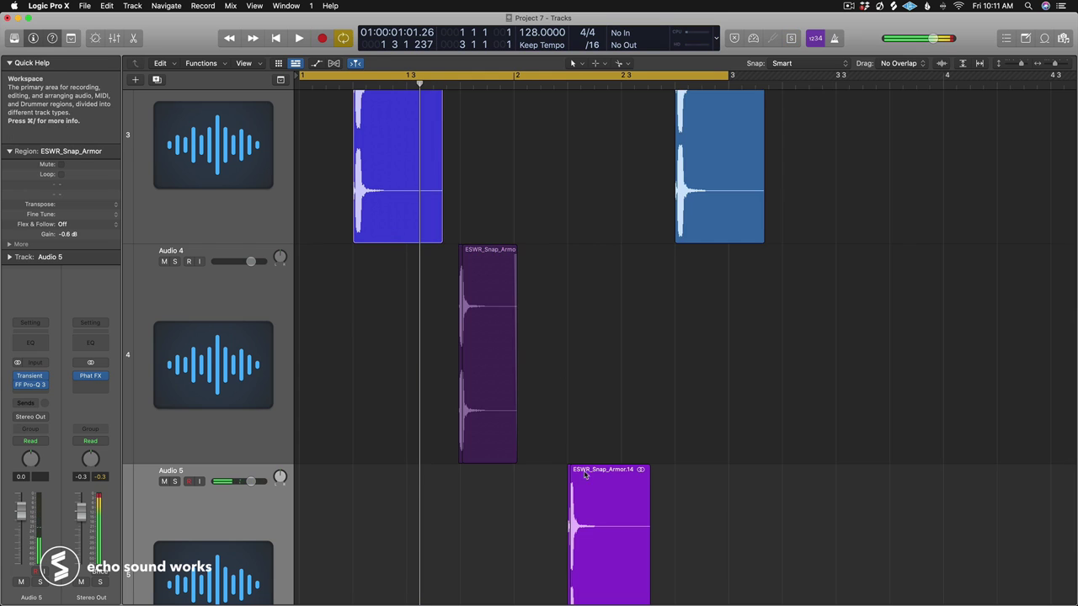
# Step: Review the FF Pro-Q 3 curve on Audio 5, close the plug-in, and inspect the track's two snap regions up close
pyautogui.press('super+Right')
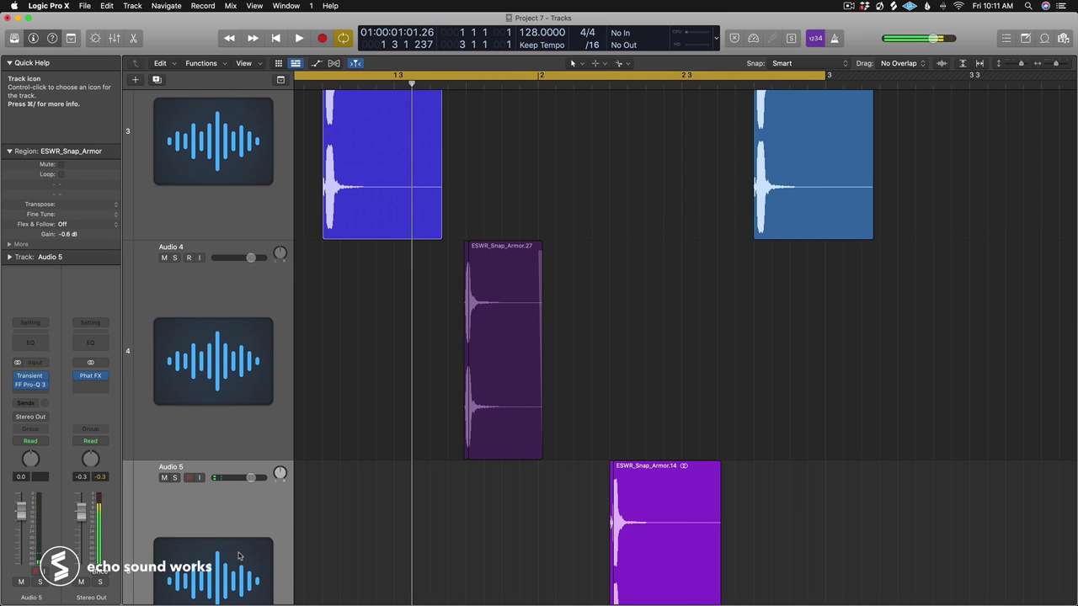
pyautogui.scroll(-3, 239, 556)
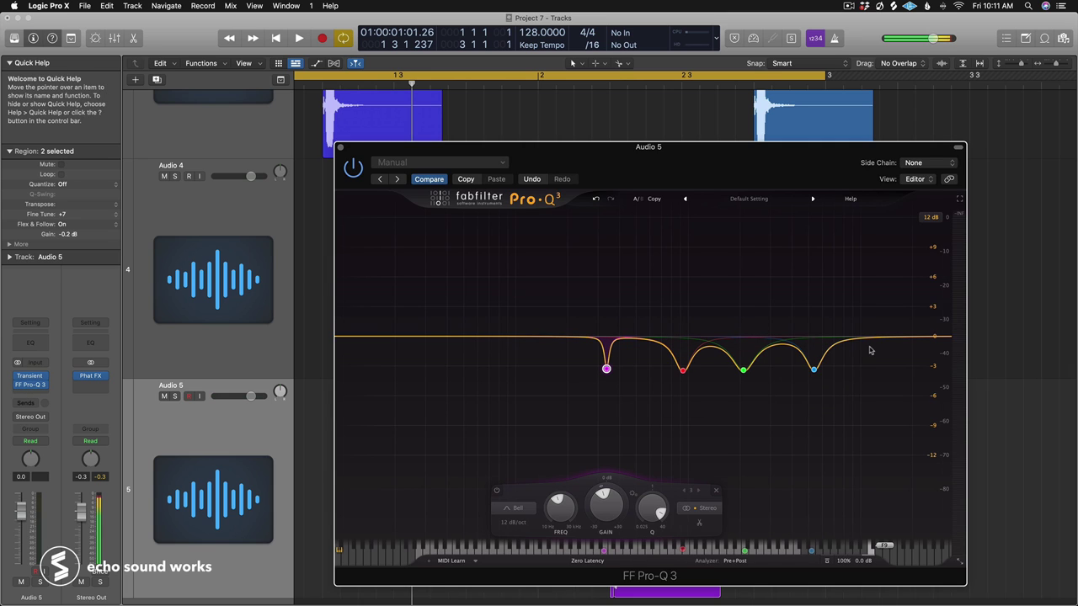
pyautogui.click(341, 149)
pyautogui.press('z')
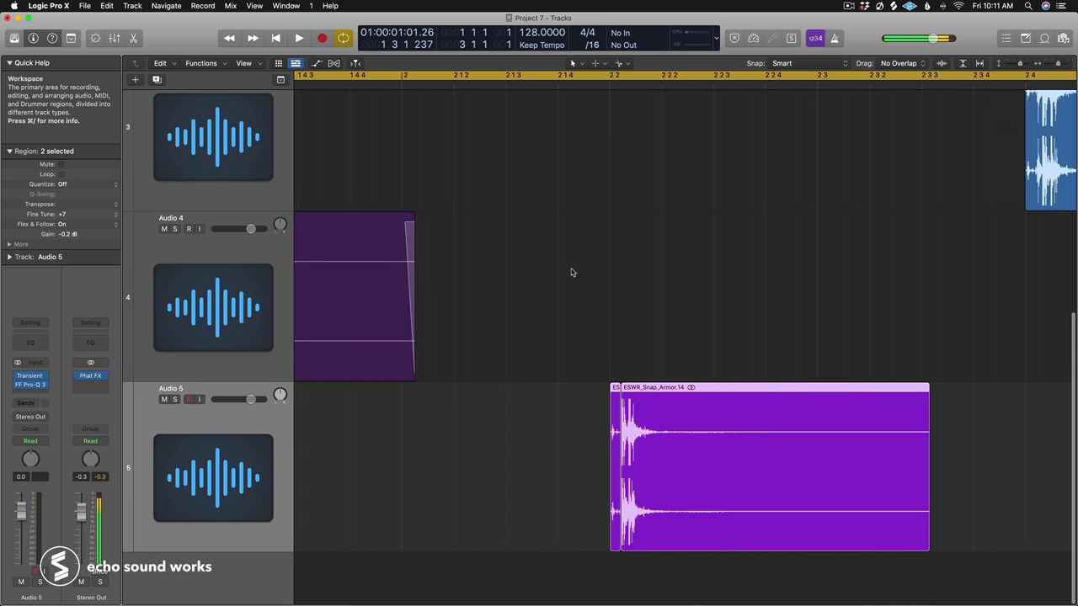
# Step: Play the full kick and snap pattern with the layered variations on Audio 4 and Audio 5, and stop playback
pyautogui.press('space')
pyautogui.press('z')
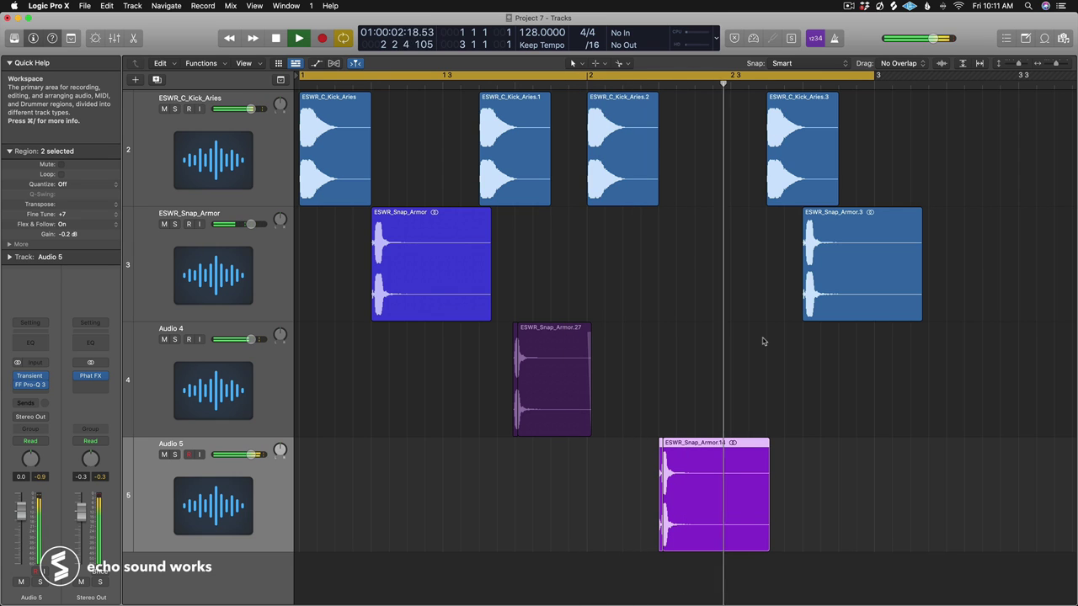
pyautogui.press('space')
# Step: Copy the first snap region on track 3 into the second and third snap positions and mute Audio 4 and Audio 5
pyautogui.moveTo(457, 294); pyautogui.dragTo(706, 272)
pyautogui.click(163, 339)
pyautogui.click(163, 454)
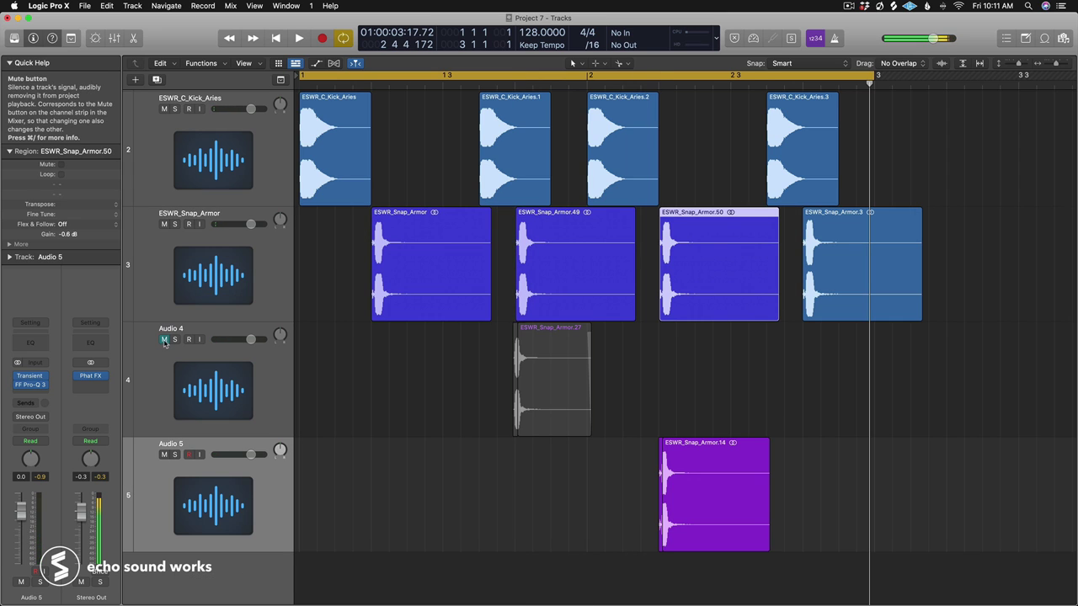
# Step: Play the beat with only the repeated track 3 snap for comparison, keeping Audio 5 muted
pyautogui.press('space')
pyautogui.click(164, 455)
pyautogui.click(163, 455)
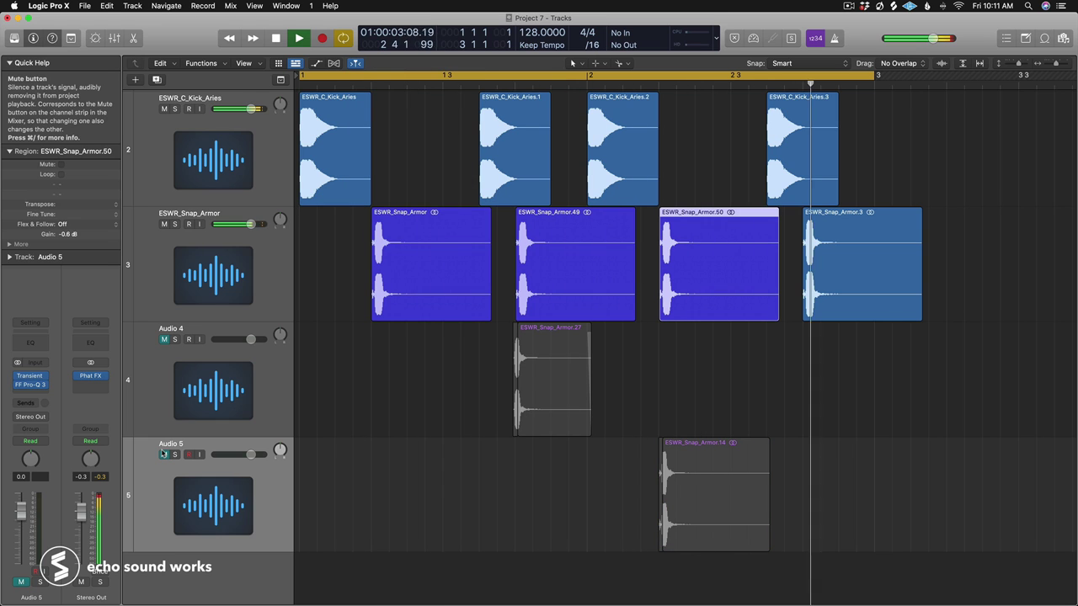
pyautogui.press('space')
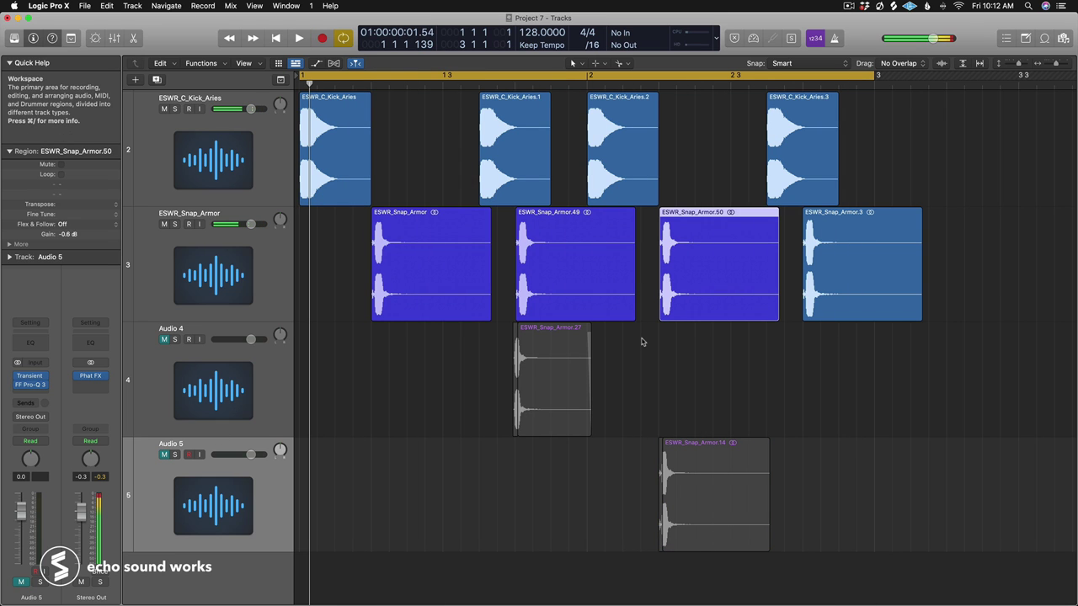
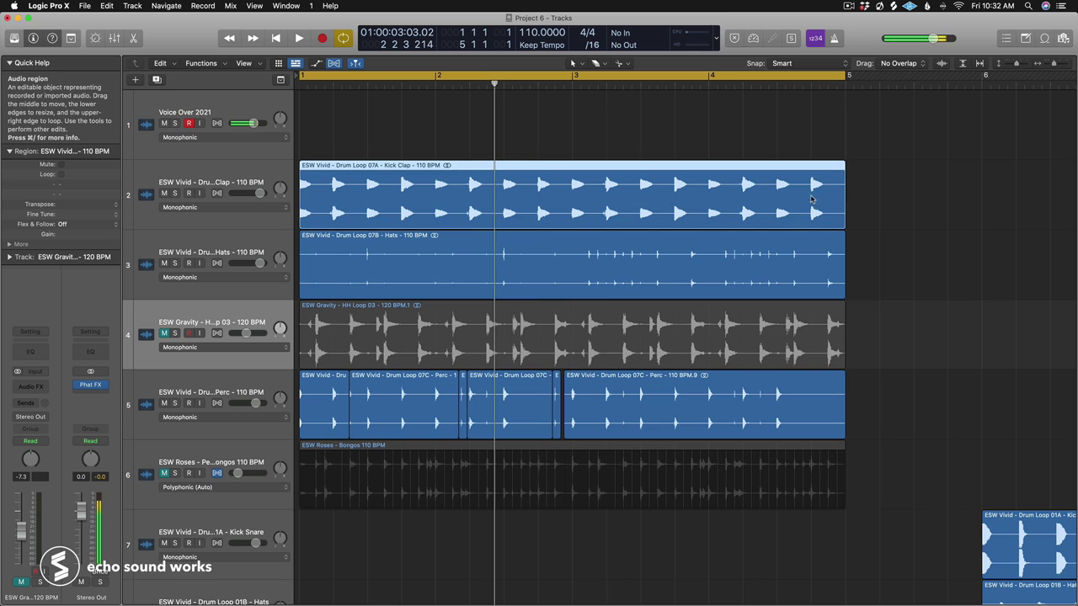
# Step: Audition the Drum Loop 07A Kick Clap region in solo in Project 6, and turn solo off
pyautogui.keyDown('shift'); pyautogui.click(417, 244); pyautogui.keyUp('shift')
pyautogui.hotkey('ctrl', 's')
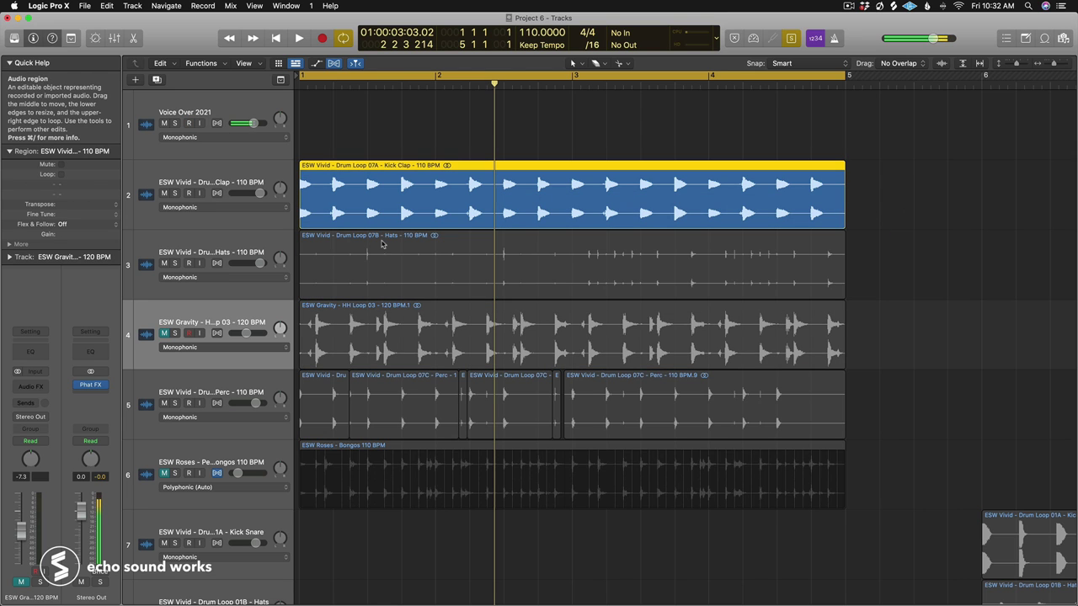
pyautogui.press('space')
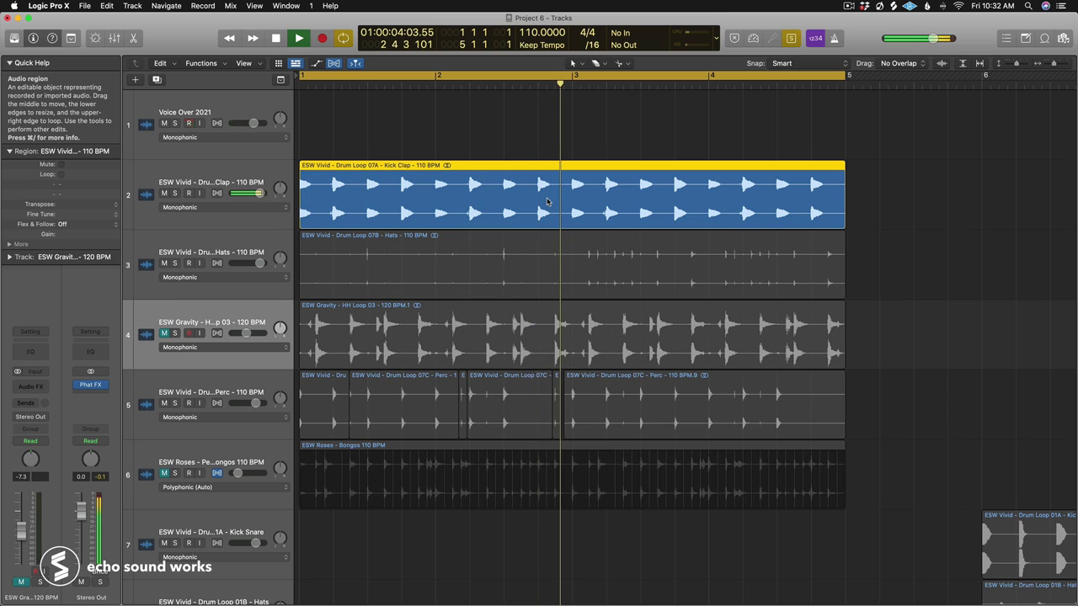
pyautogui.press('space')
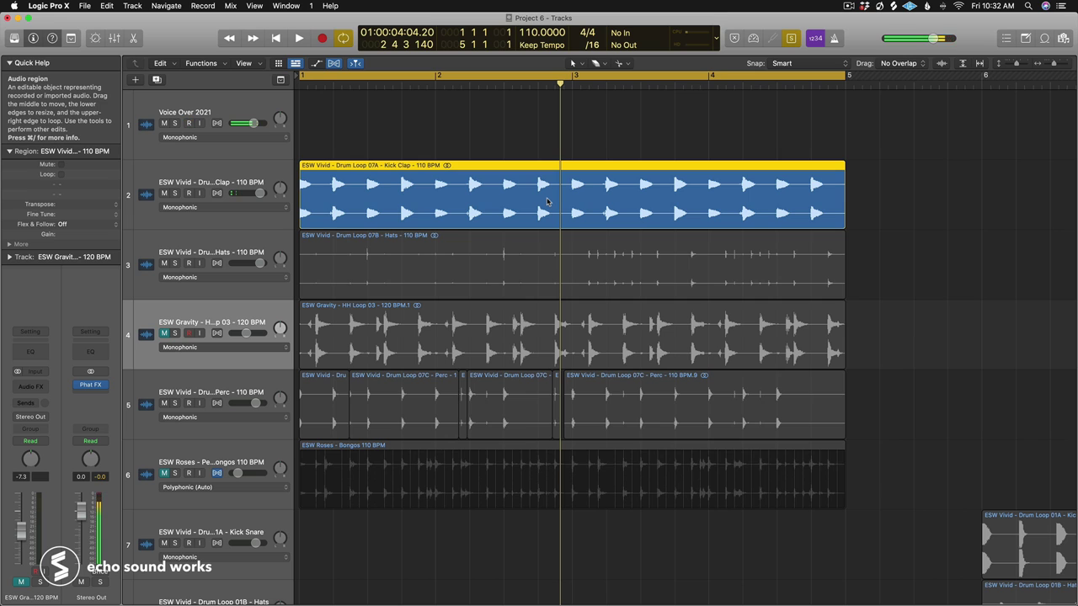
pyautogui.press('space')
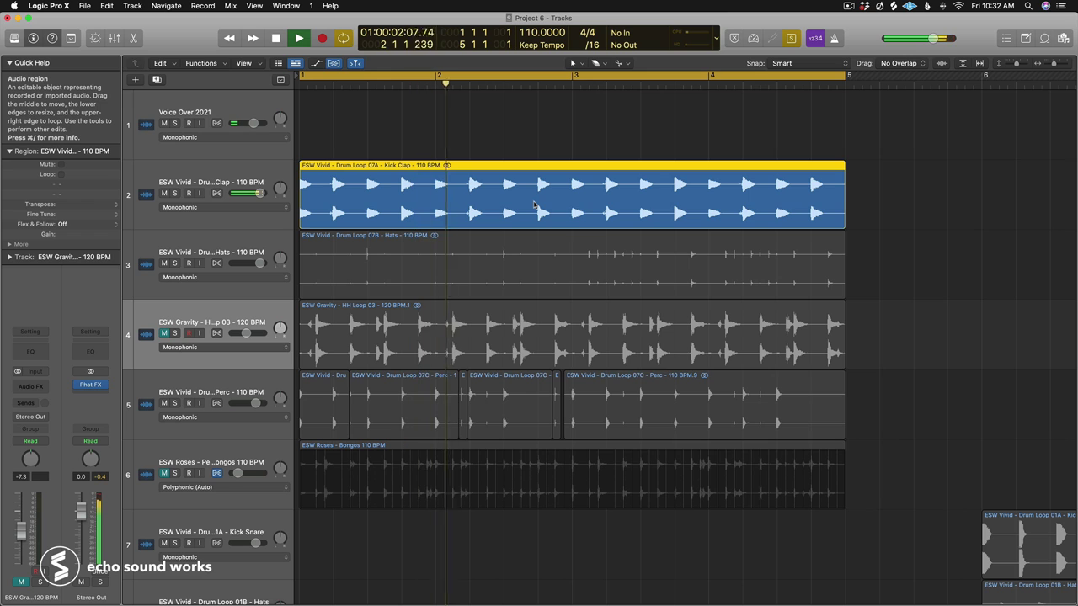
pyautogui.press('space')
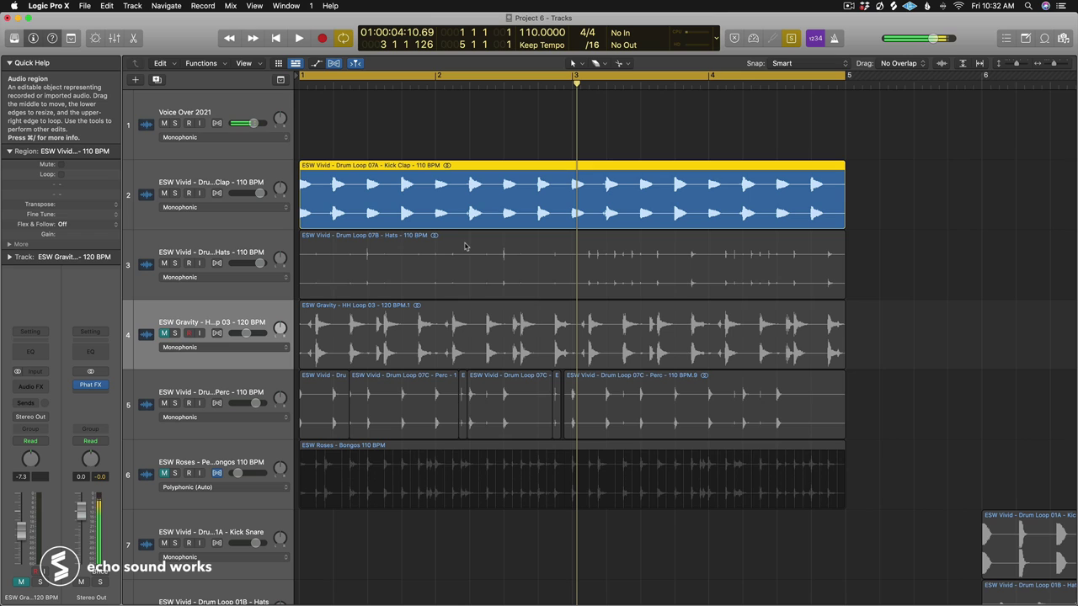
pyautogui.hotkey('ctrl', 's')
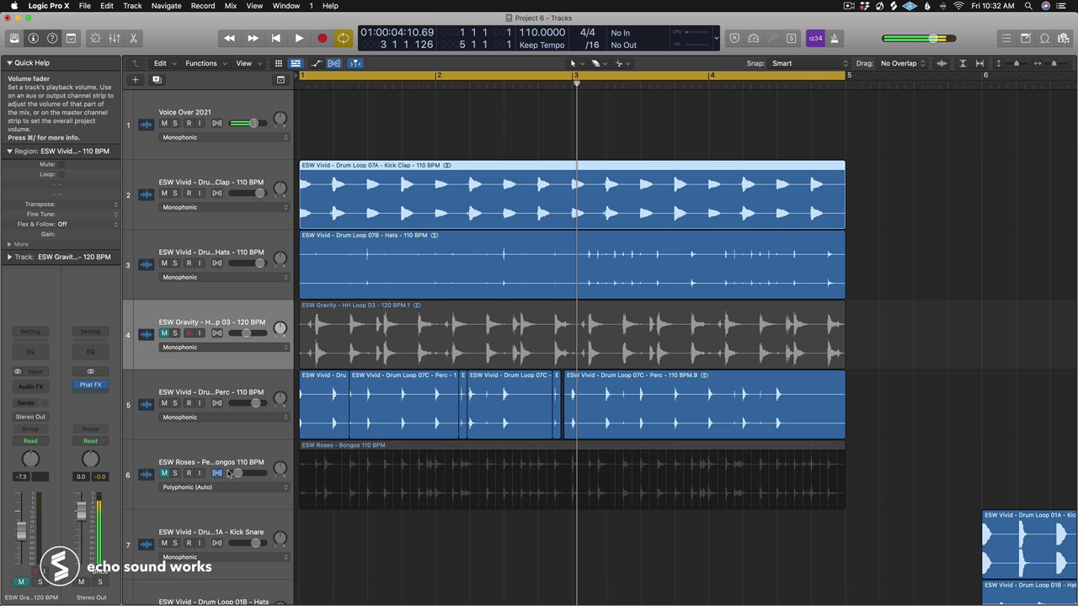
# Step: Color the two short sliced regions on the Perc track magenta
pyautogui.click(211, 388)
pyautogui.scroll(5, 379, 394)
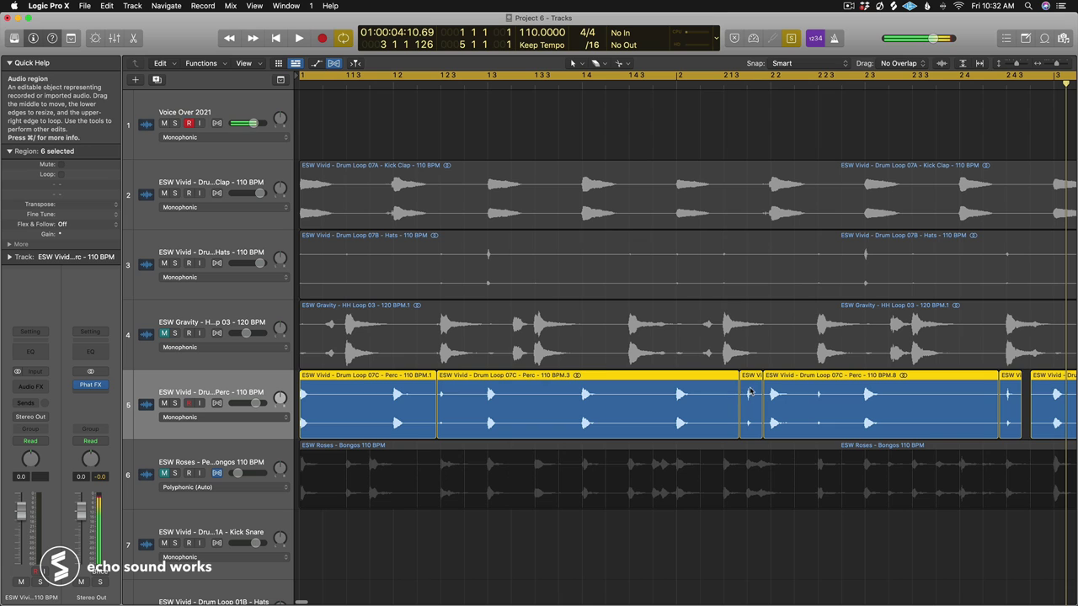
pyautogui.click(738, 326)
pyautogui.click(746, 386)
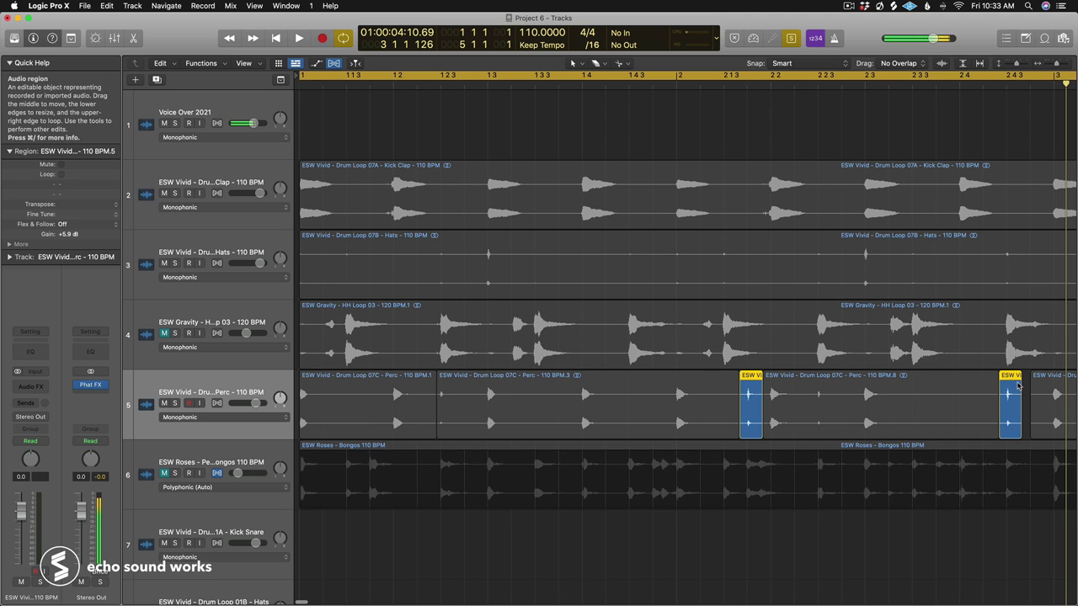
pyautogui.hotkey('alt', 'c')
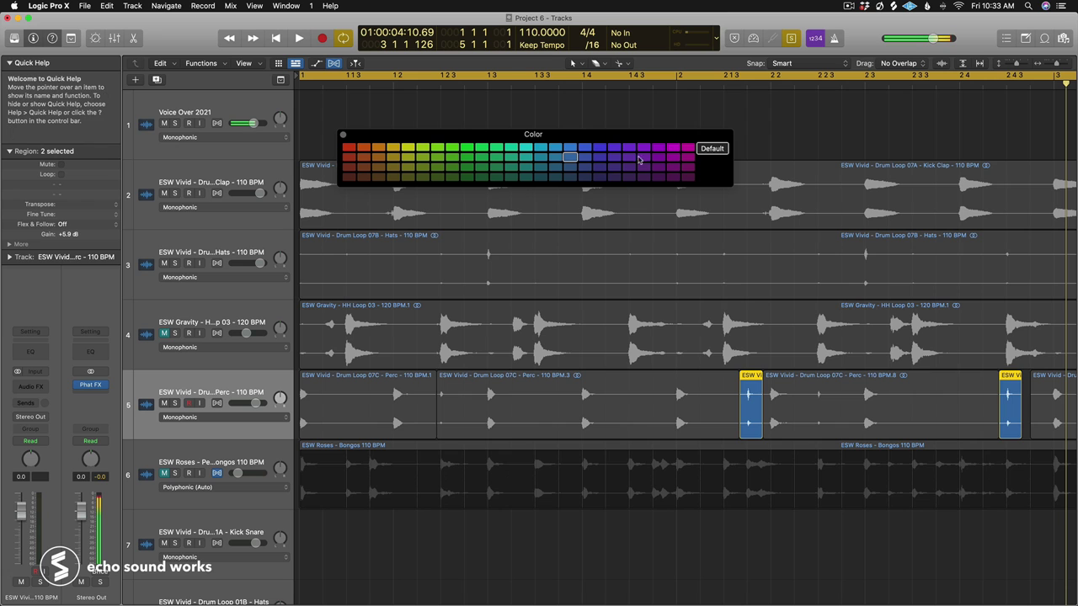
pyautogui.click(673, 150)
pyautogui.hotkey('alt', 'c')
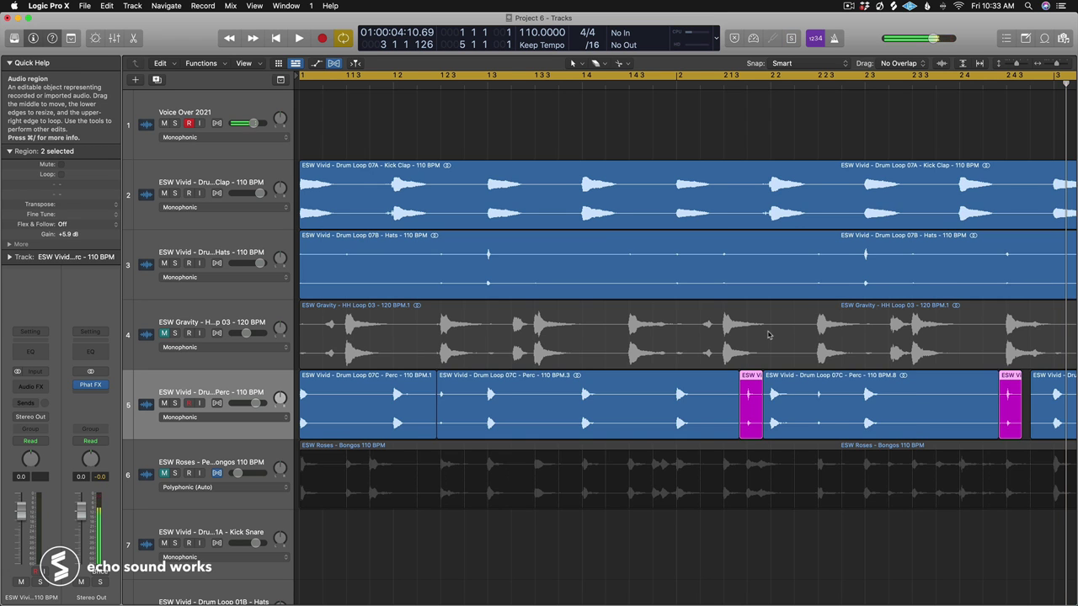
pyautogui.press('super+Left')
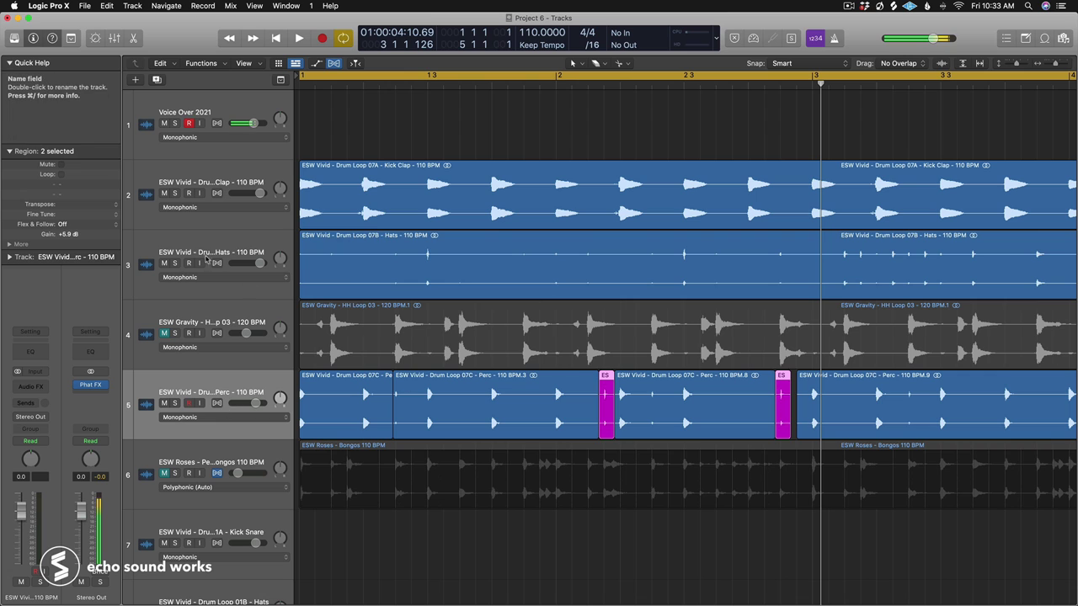
# Step: Play the Kick Clap and Hats loops with the Perc track muted for comparison, and unmute the Perc track
pyautogui.press('Up')
pyautogui.press('Up')
pyautogui.click(164, 403)
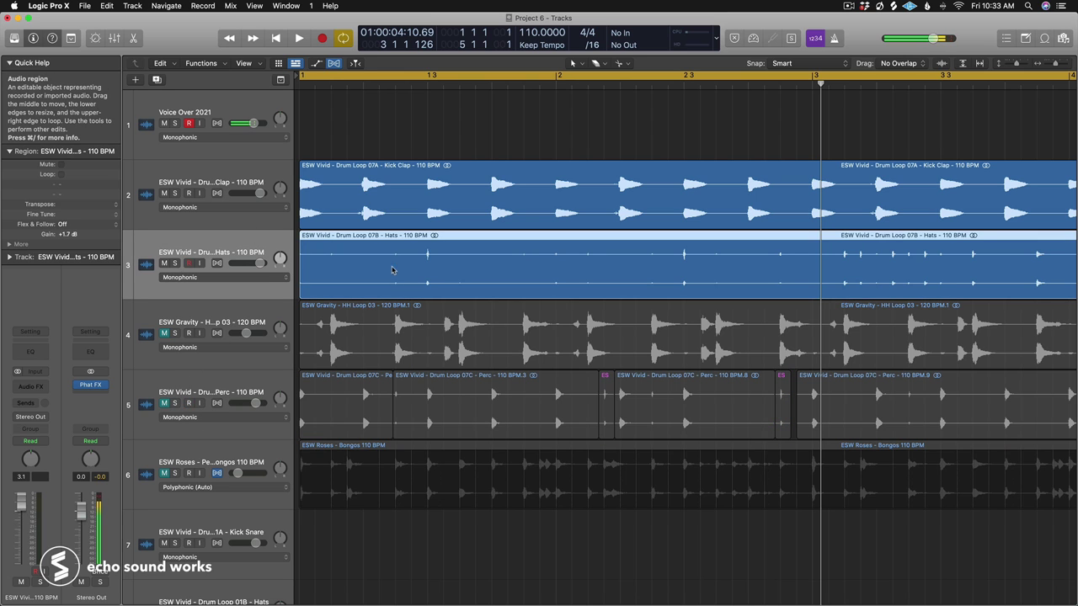
pyautogui.press('space')
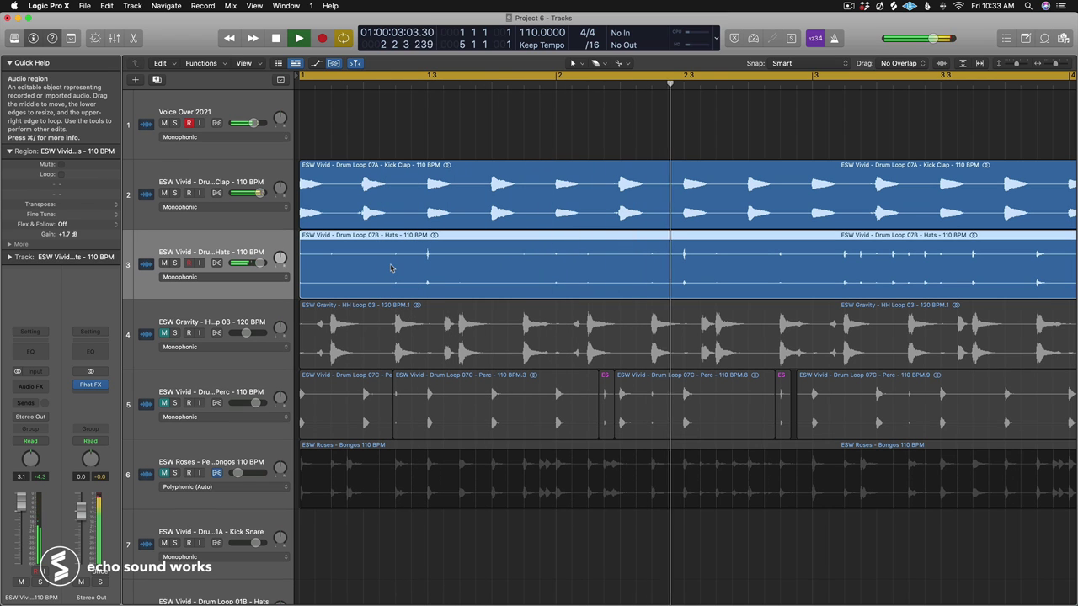
pyautogui.press('space')
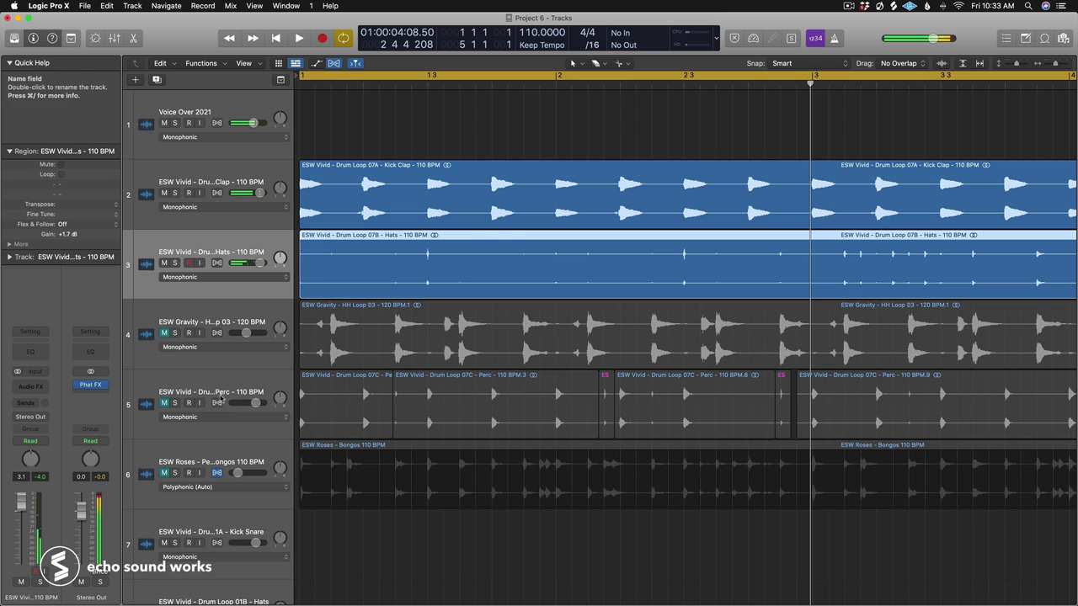
pyautogui.click(172, 403)
pyautogui.click(172, 404)
pyautogui.click(174, 403)
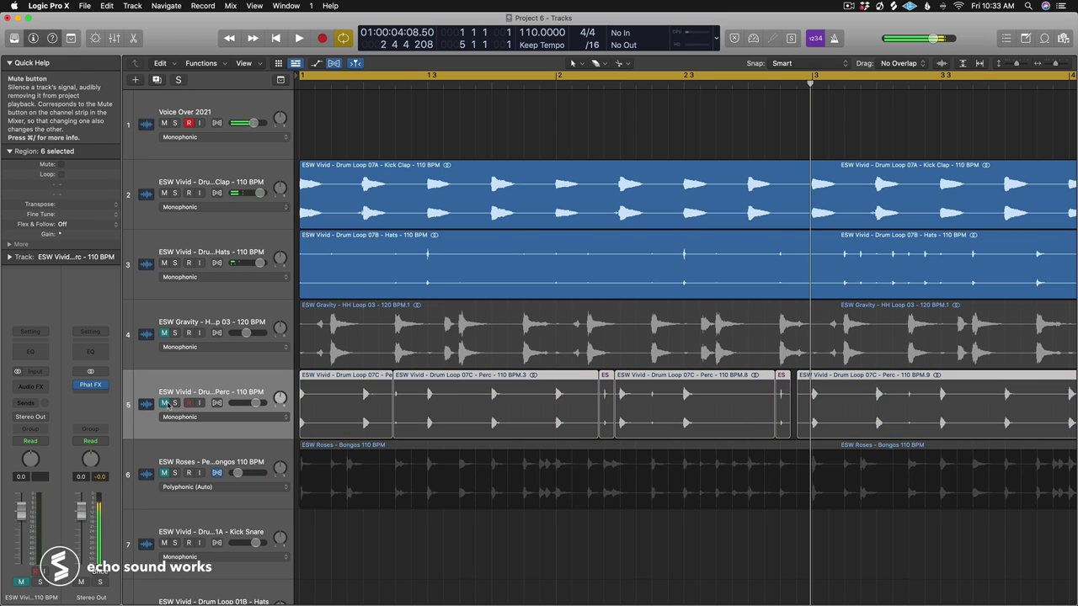
pyautogui.click(164, 403)
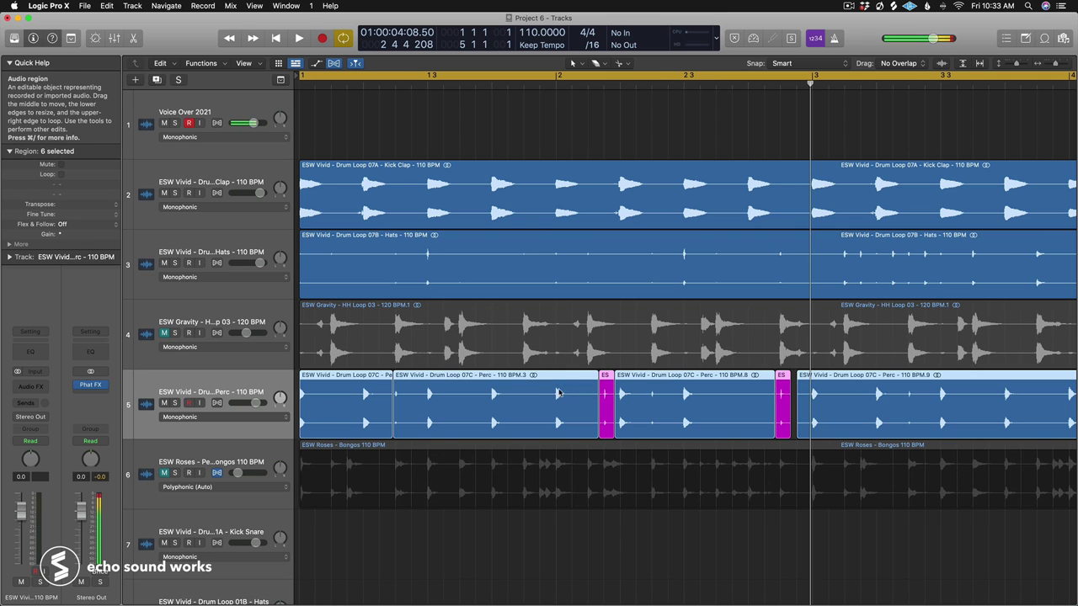
# Step: Audition the Kick Clap region in solo with the first two Perc regions, adding the Hats region during playback
pyautogui.click(355, 194)
pyautogui.hotkey('ctrl', 's')
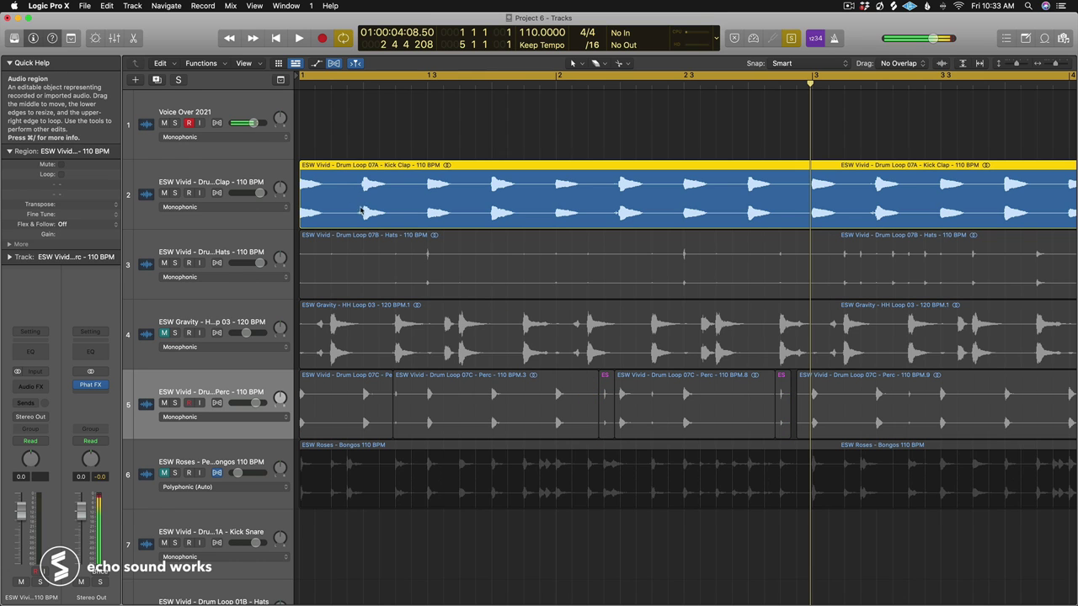
pyautogui.keyDown('shift'); pyautogui.click(384, 388); pyautogui.keyUp('shift')
pyautogui.keyDown('shift'); pyautogui.click(425, 384); pyautogui.keyUp('shift')
pyautogui.press('space')
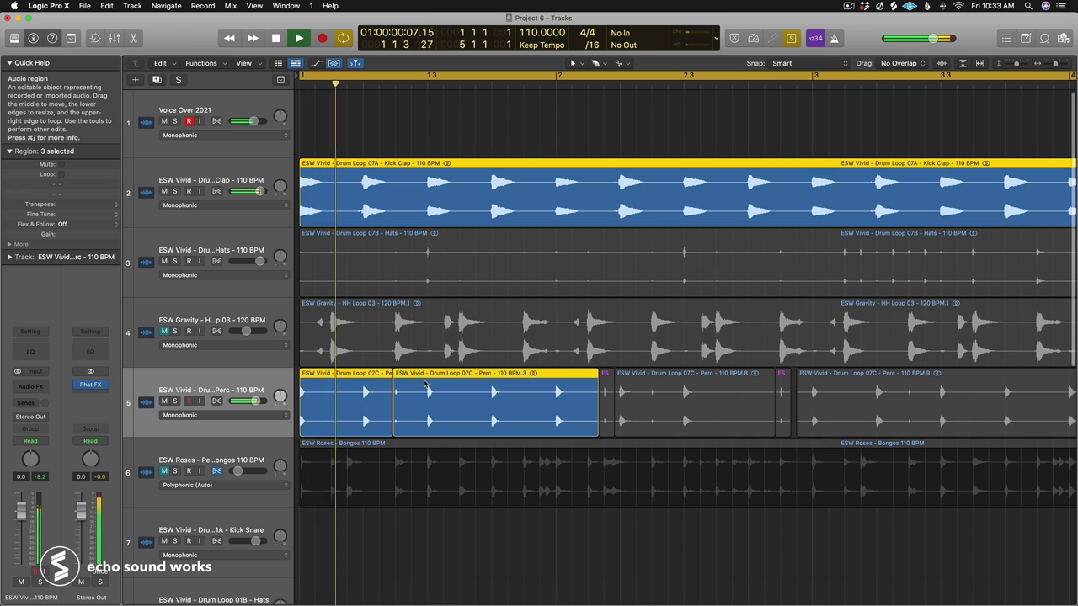
pyautogui.keyDown('shift'); pyautogui.click(386, 264); pyautogui.keyUp('shift')
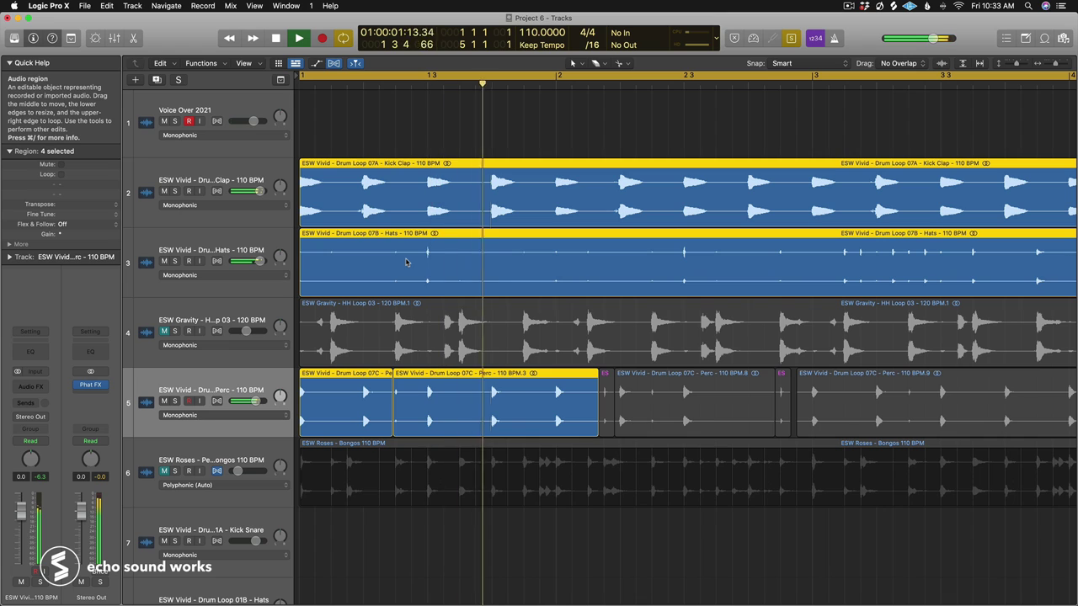
pyautogui.press('space')
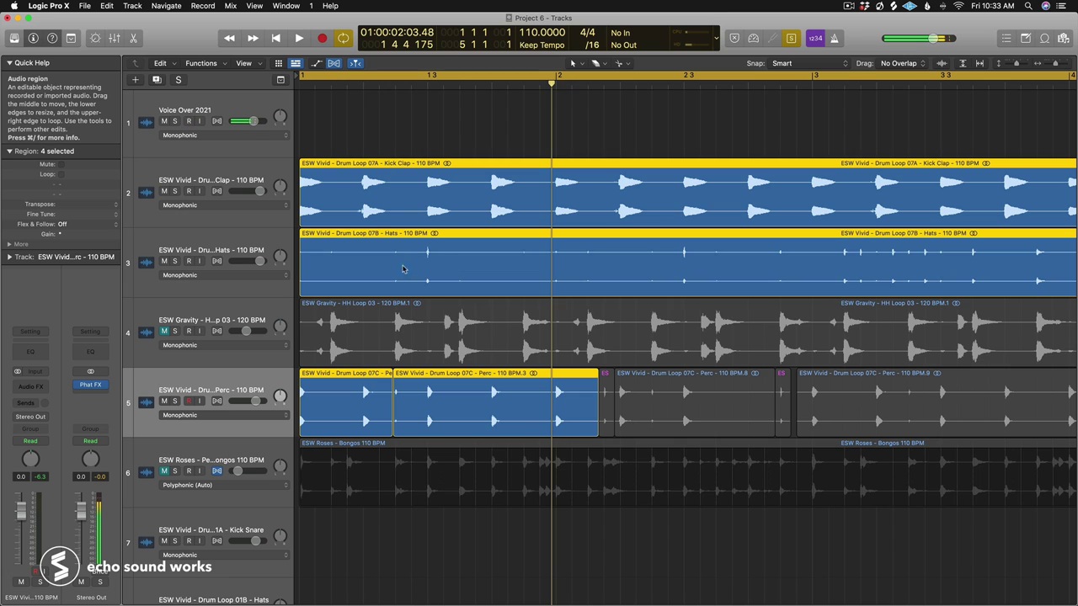
# Step: Play the loops together without solo and follow the two magenta Perc regions up close
pyautogui.click(603, 379)
pyautogui.press('space')
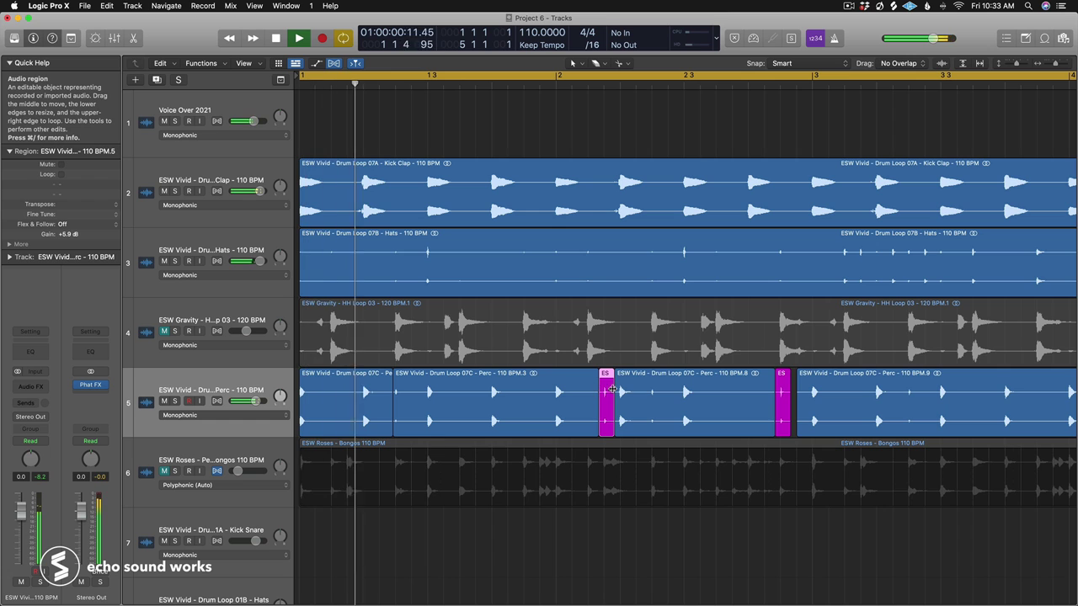
pyautogui.press('super+Right')
pyautogui.press('super+Right')
pyautogui.press('super+Right')
pyautogui.press('super+Right')
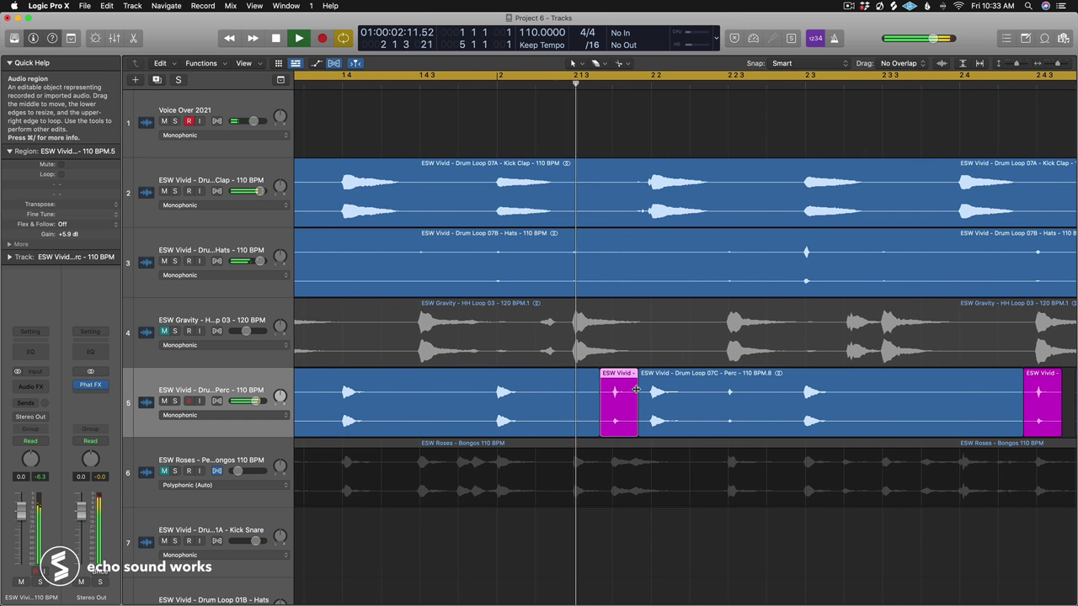
pyautogui.hscroll(3, 638, 388)
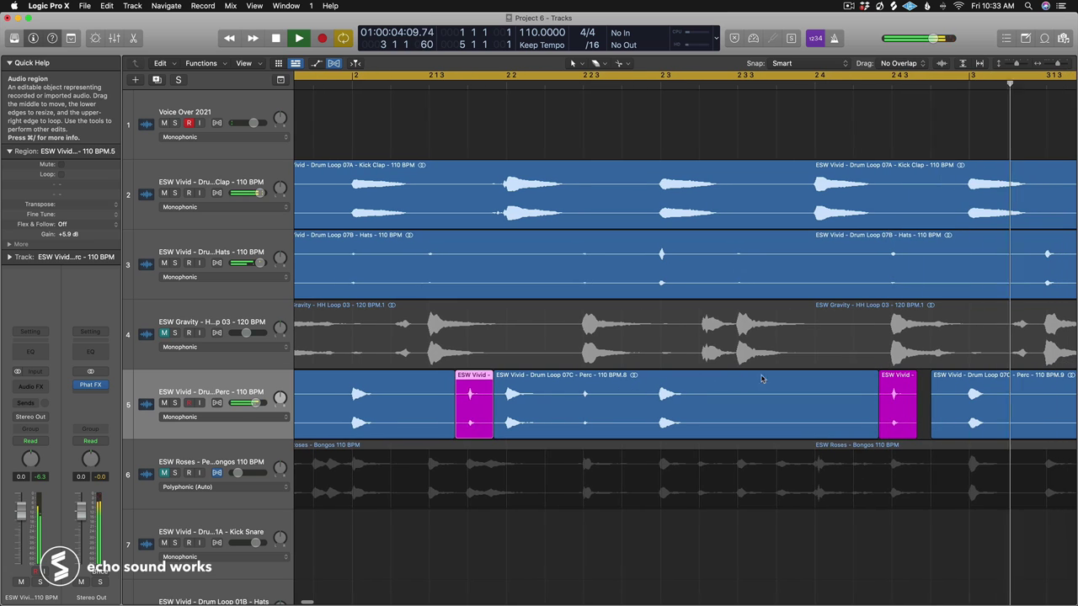
pyautogui.press('space')
pyautogui.hscroll(-3, 893, 386)
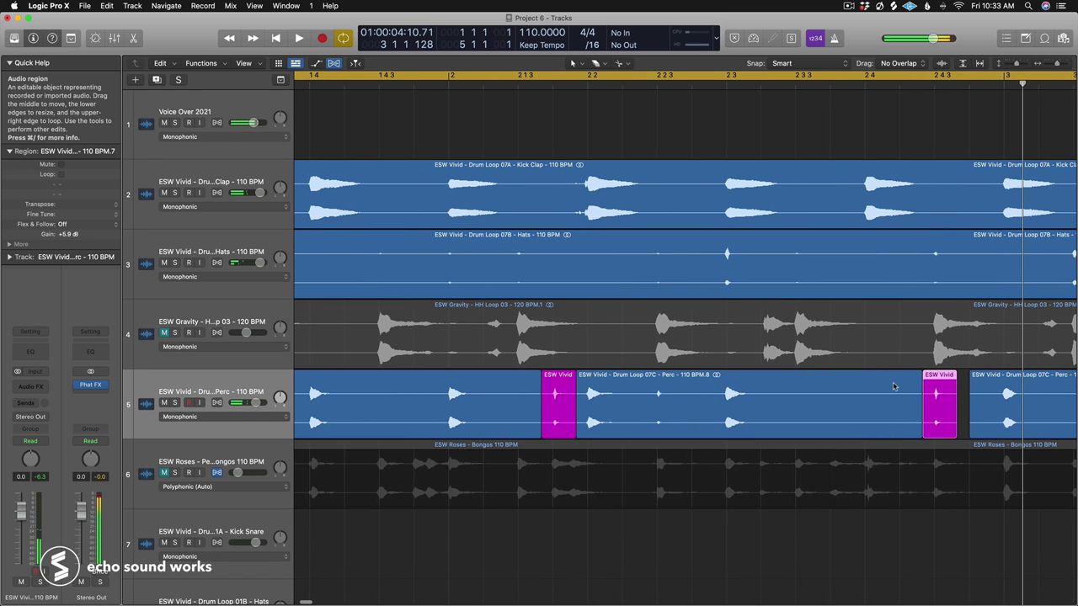
# Step: Place the playhead on the first magenta Perc region and review the whole four-bar arrangement
pyautogui.click(552, 85)
pyautogui.scroll(-2, 579, 150)
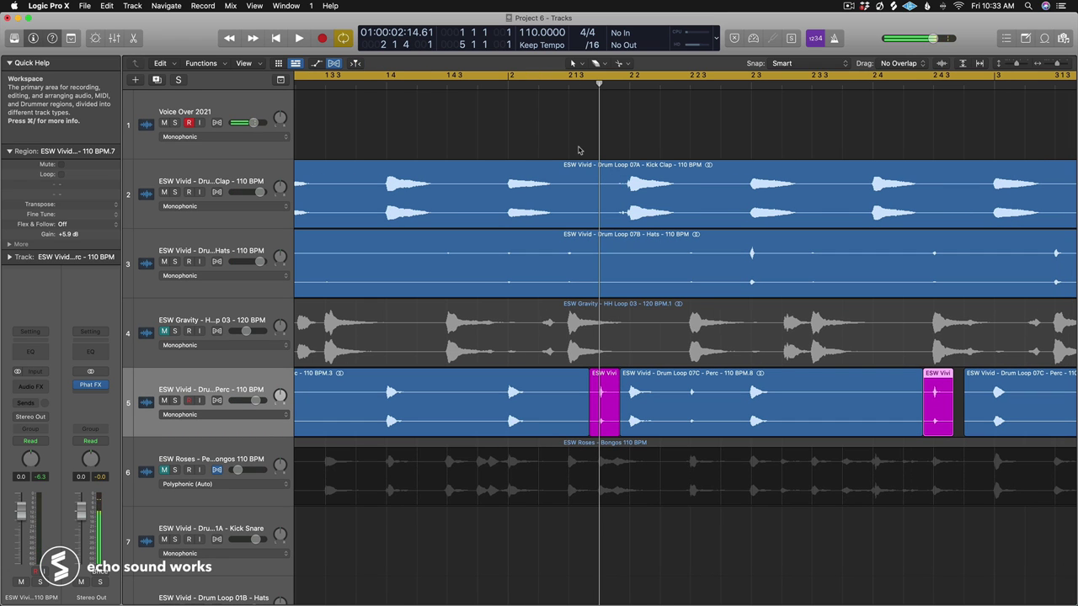
pyautogui.press('super+Left')
pyautogui.press('super+Left')
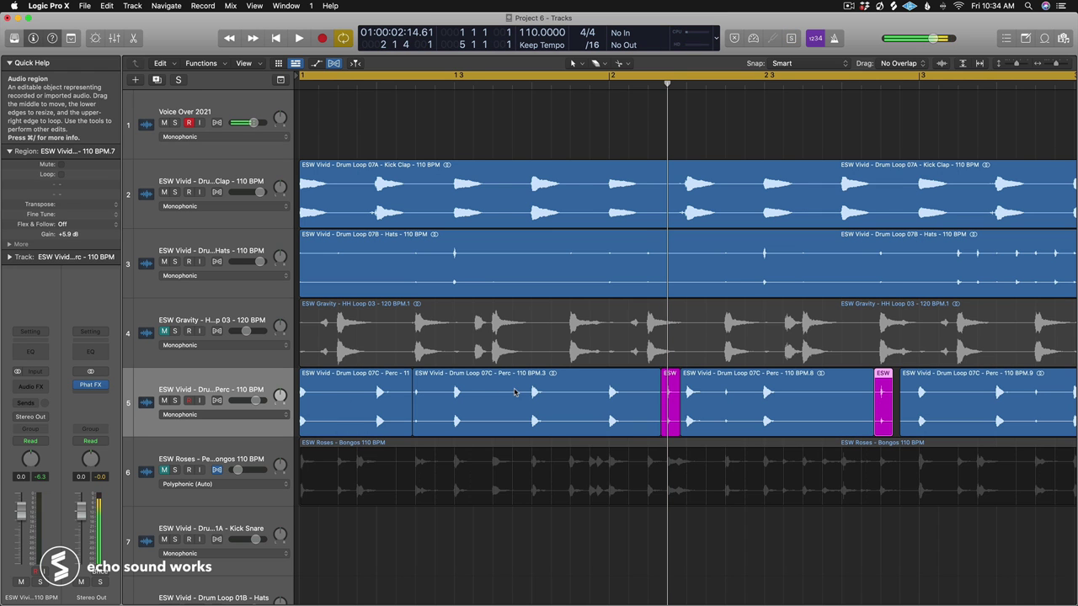
pyautogui.press('super+Left')
pyautogui.press('super+Left')
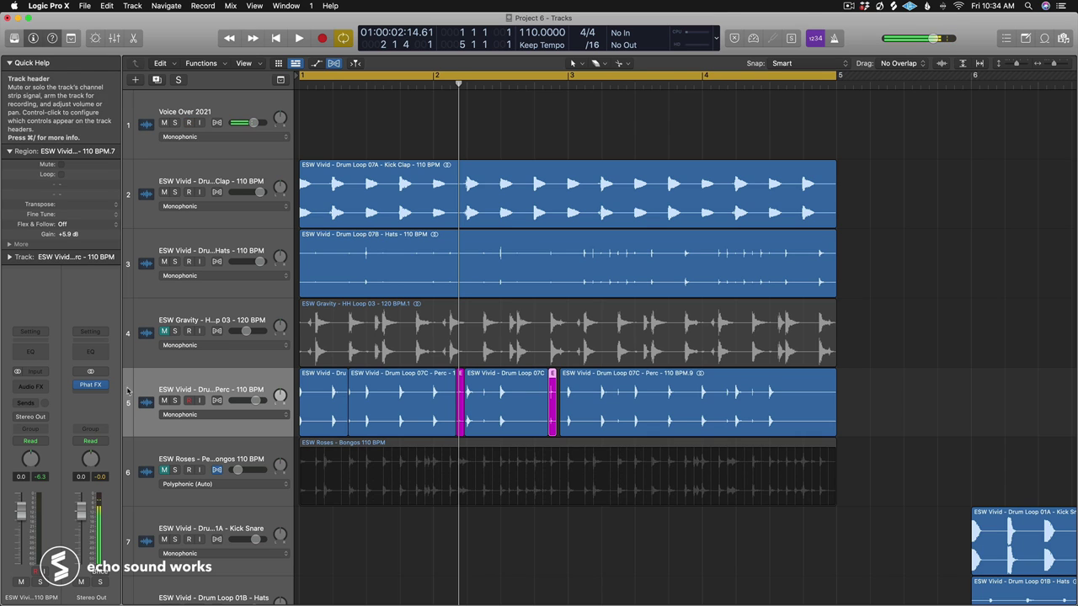
# Step: Select the ESW Gravity HH Loop track and move the project window aside to expose the Finder sample folders
pyautogui.click(203, 321)
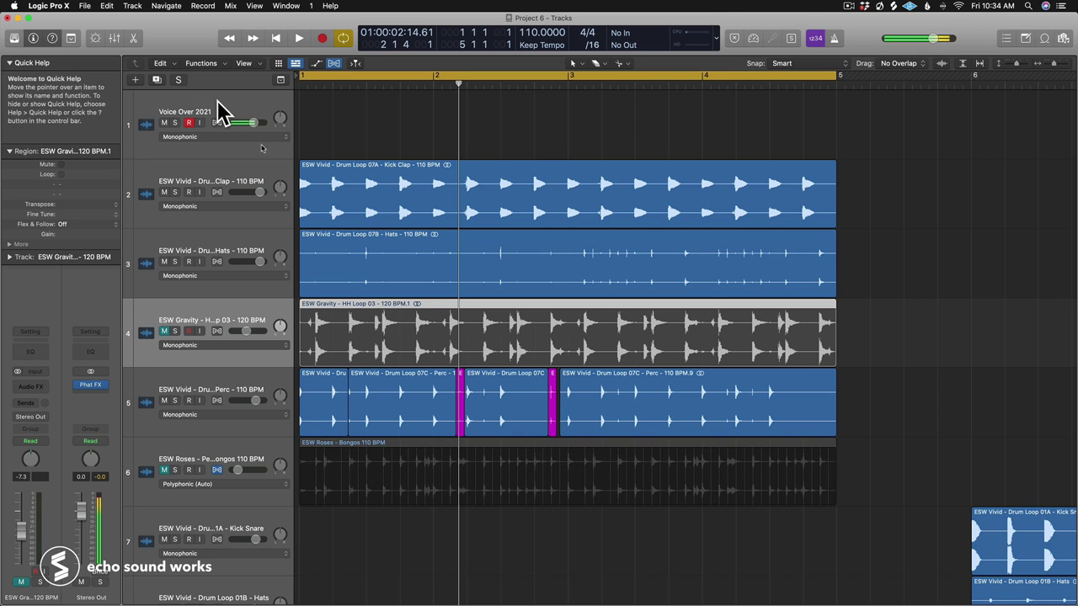
pyautogui.click(132, 6)
pyautogui.click(145, 29)
pyautogui.moveTo(160, 18); pyautogui.dragTo(405, 18)
# Step: Add ESWR_Perc_Loop_08_122_BPM from the Perc Loops folder on a new track above the Perc track and play it with the other loops
pyautogui.click(182, 80)
pyautogui.click(184, 83)
pyautogui.click(188, 114)
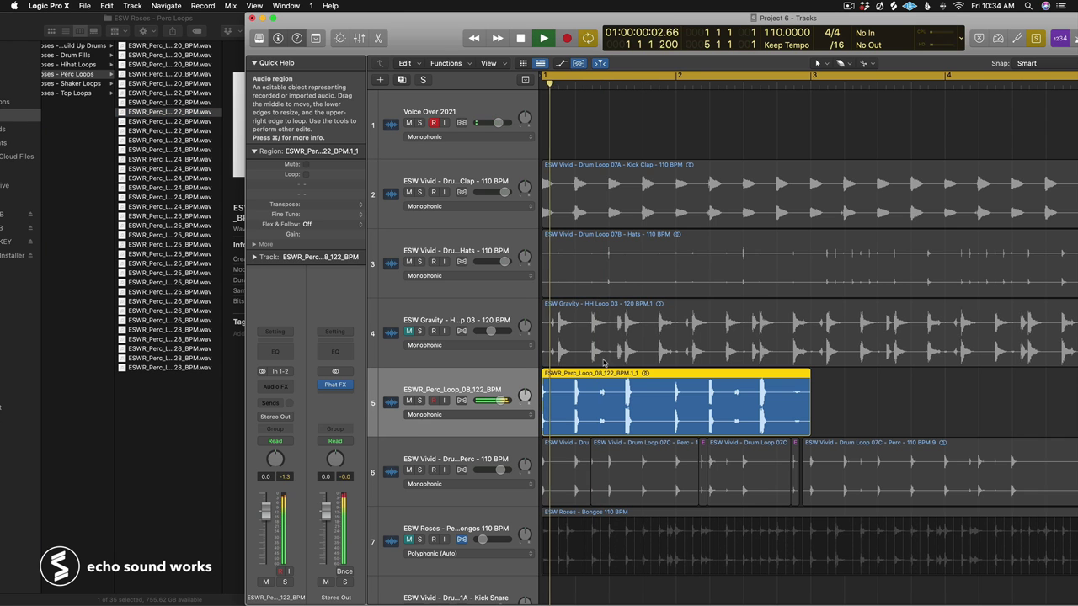
pyautogui.press('s')
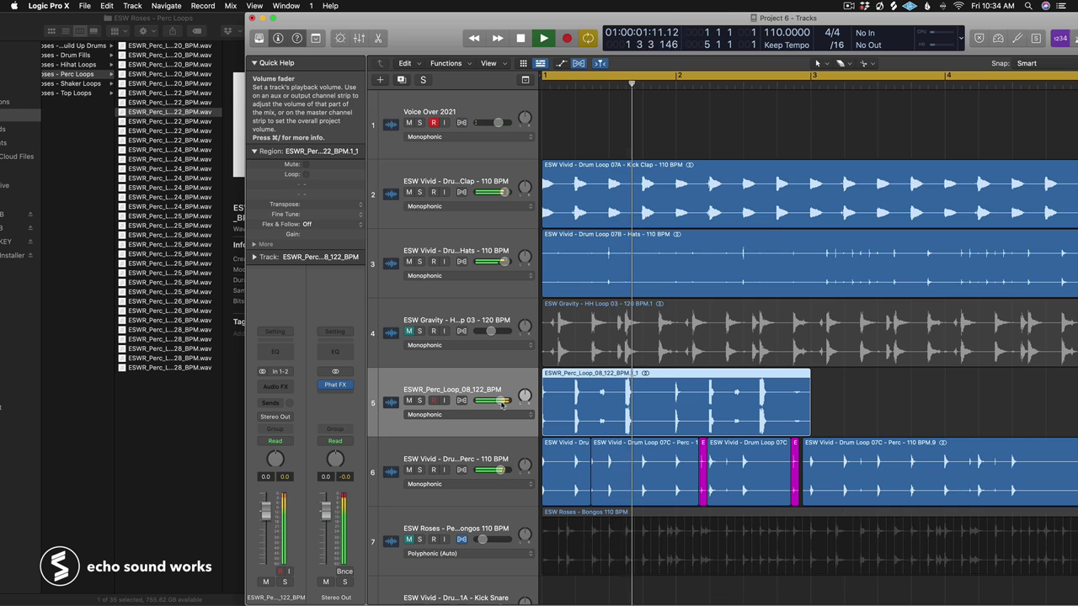
# Step: Lower the ESWR_Perc_Loop_08_122_BPM track's volume to -16.8 dB while the loops play
pyautogui.moveTo(502, 403); pyautogui.dragTo(466, 409)
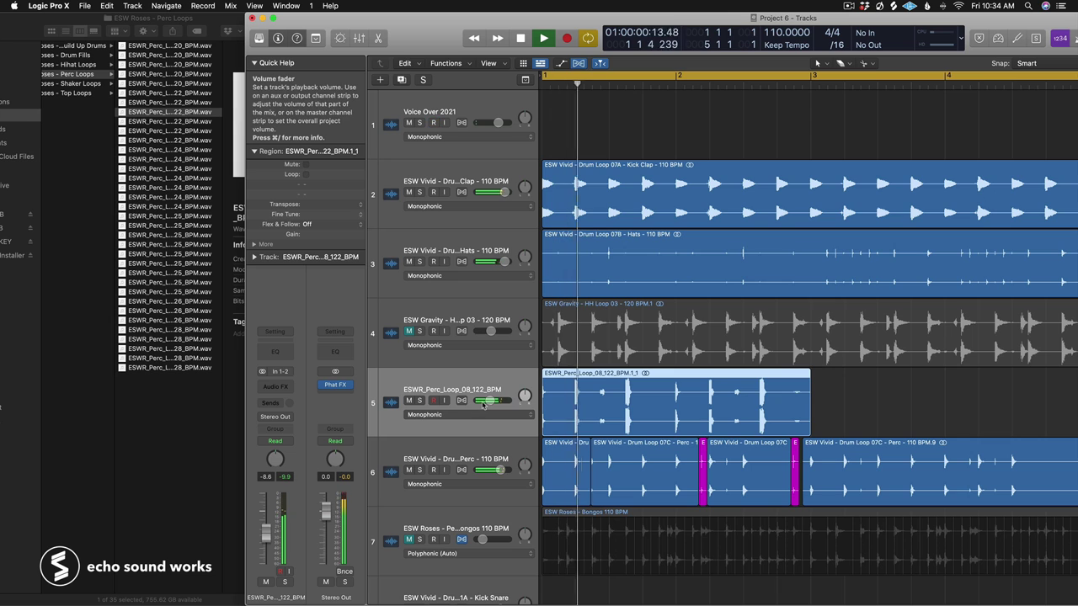
pyautogui.moveTo(489, 401); pyautogui.dragTo(482, 401)
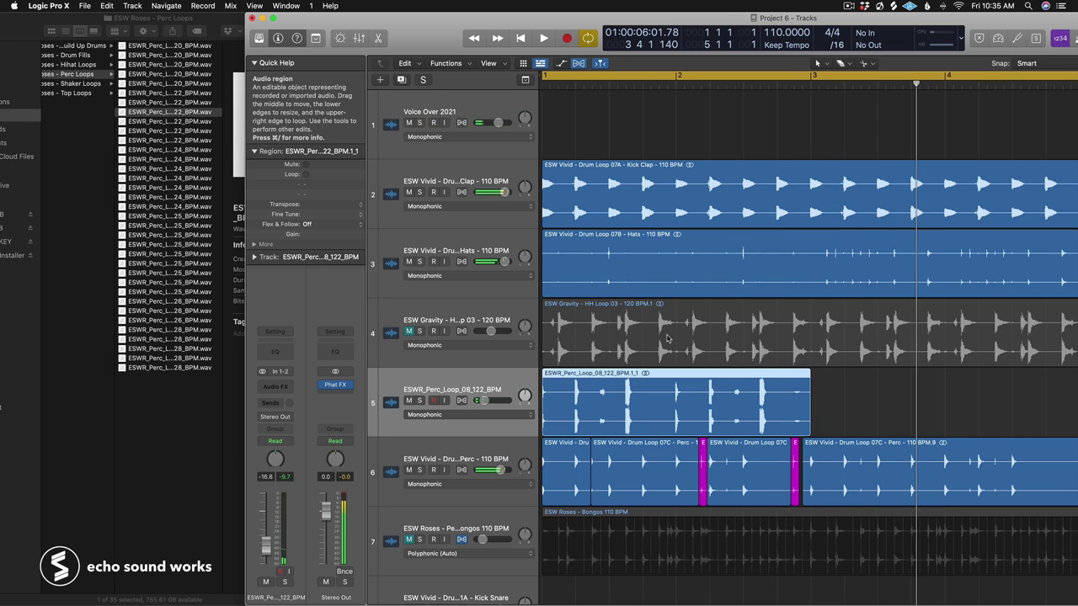
# Step: Audition the ESWR_Perc_Loop_08_122_BPM region in solo and remove its opening section through the first large hit
pyautogui.scroll(3, 667, 339)
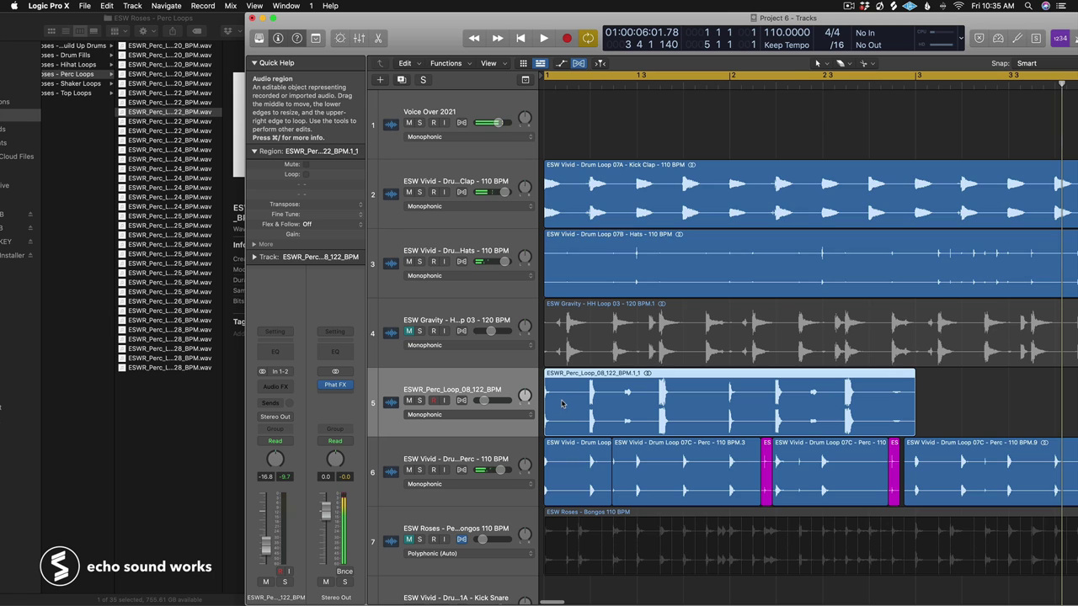
pyautogui.click(563, 404)
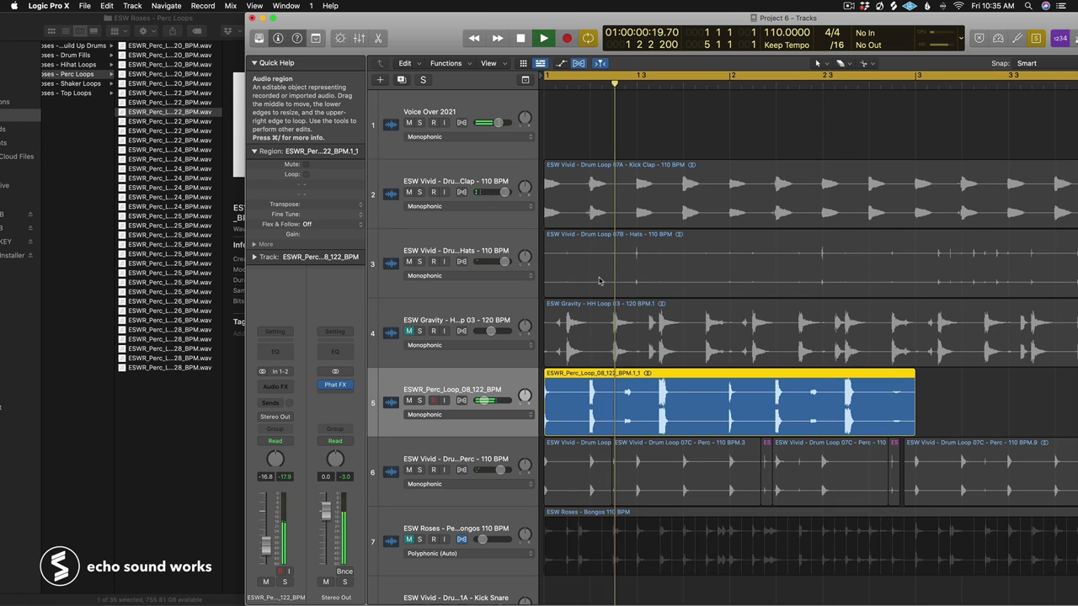
pyautogui.rightClick(616, 412)
pyautogui.press('space')
pyautogui.keyDown('super'); pyautogui.click(586, 385); pyautogui.keyUp('super')
pyautogui.click(656, 392)
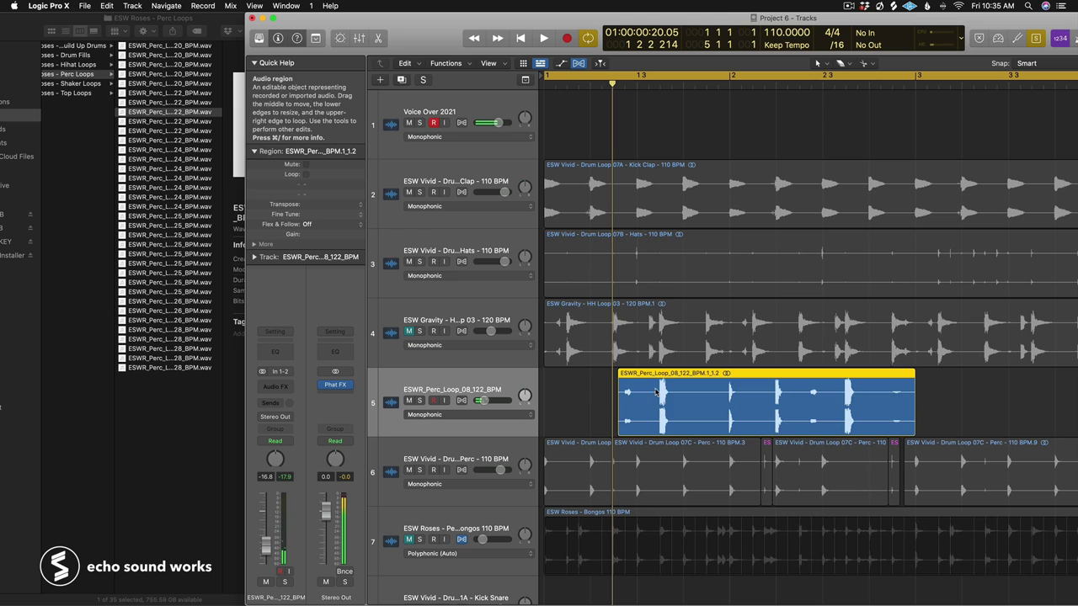
pyautogui.hotkey('ctrl', 's')
# Step: Remove the middle of the ESWR_Perc_Loop_08 region, keeping only the two largest hits with their lead-ins, and play it with the other loops
pyautogui.click(661, 84)
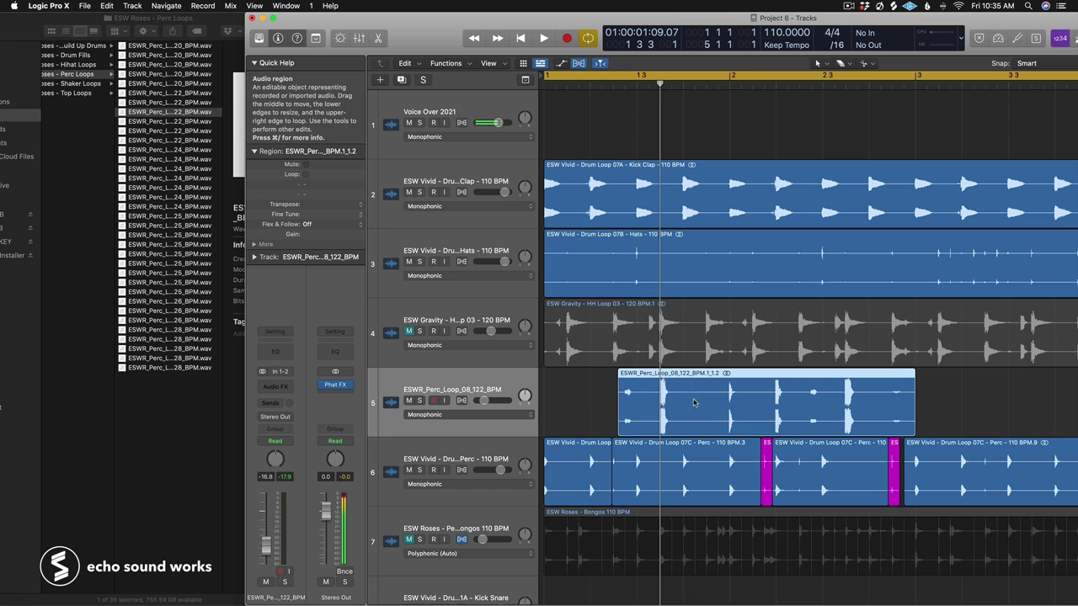
pyautogui.press('space')
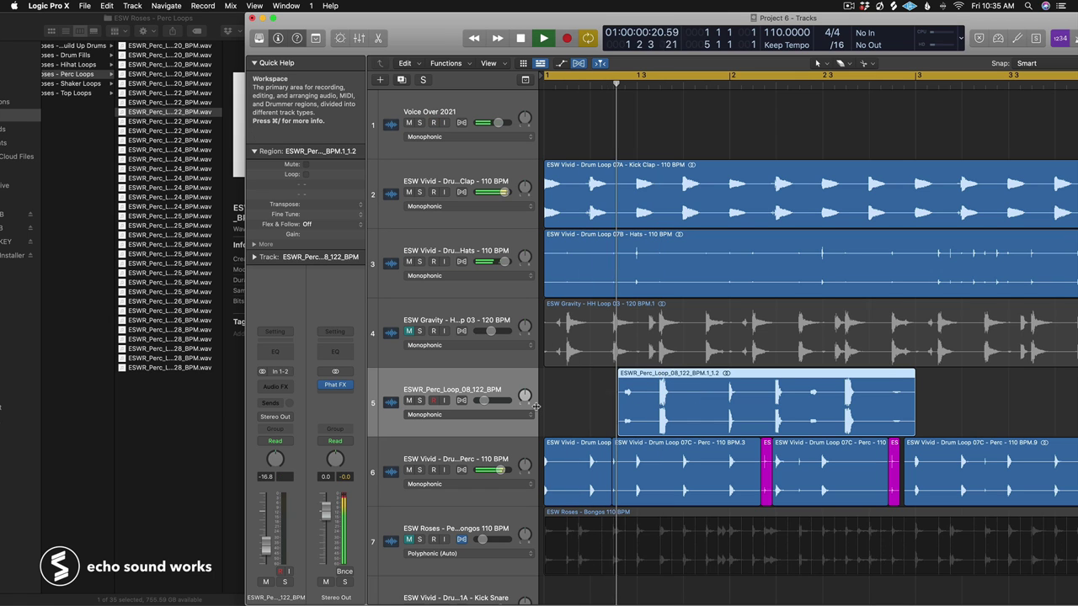
pyautogui.click(805, 413)
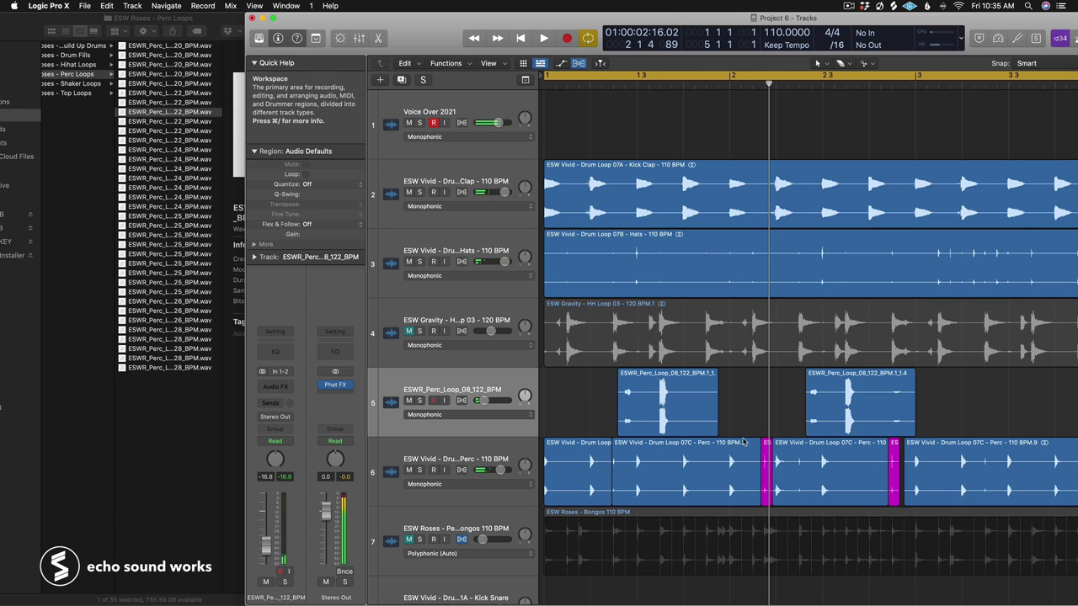
pyautogui.click(868, 407)
pyautogui.press('space')
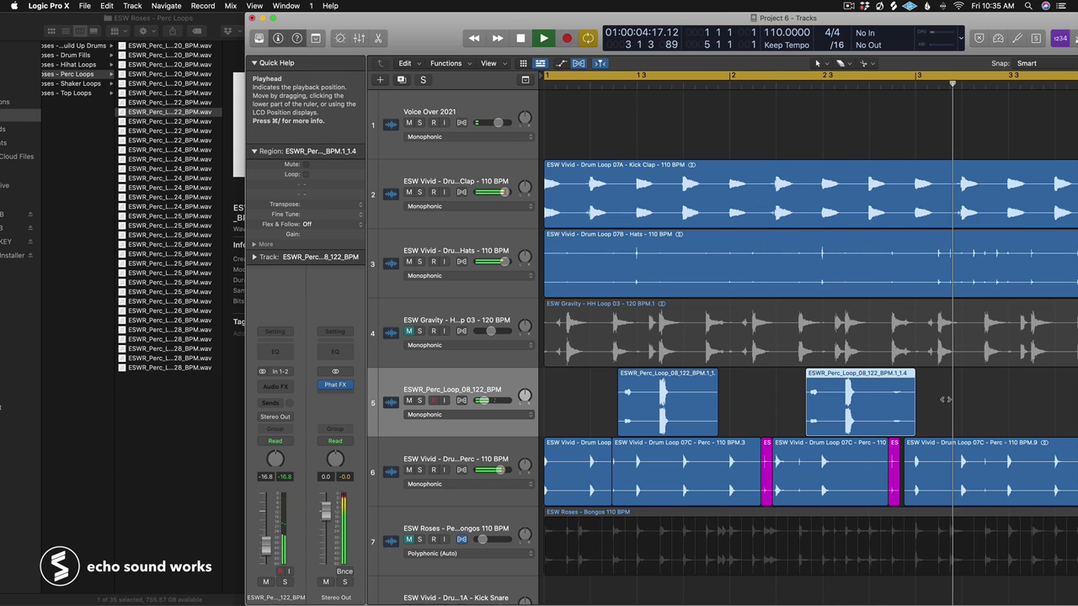
pyautogui.press('space')
# Step: Select both ESWR_Perc_Loop_08 slices and review them against the whole four-bar arrangement
pyautogui.moveTo(965, 390); pyautogui.dragTo(647, 399)
pyautogui.scroll(-5, 646, 399)
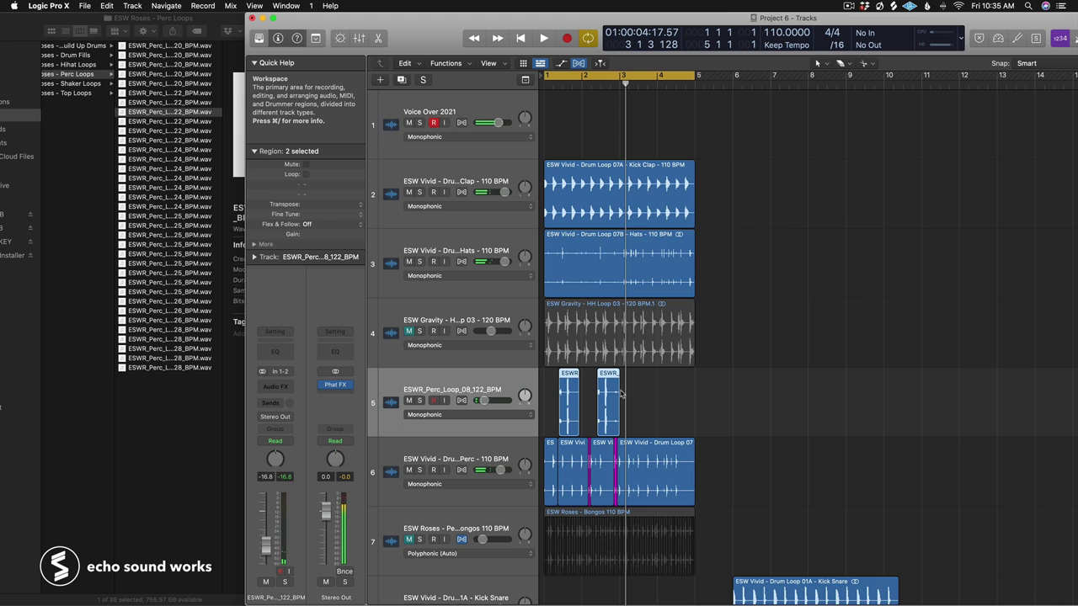
pyautogui.press('super+Right')
pyautogui.press('super+Right')
pyautogui.press('super+Right')
pyautogui.press('super+Up')
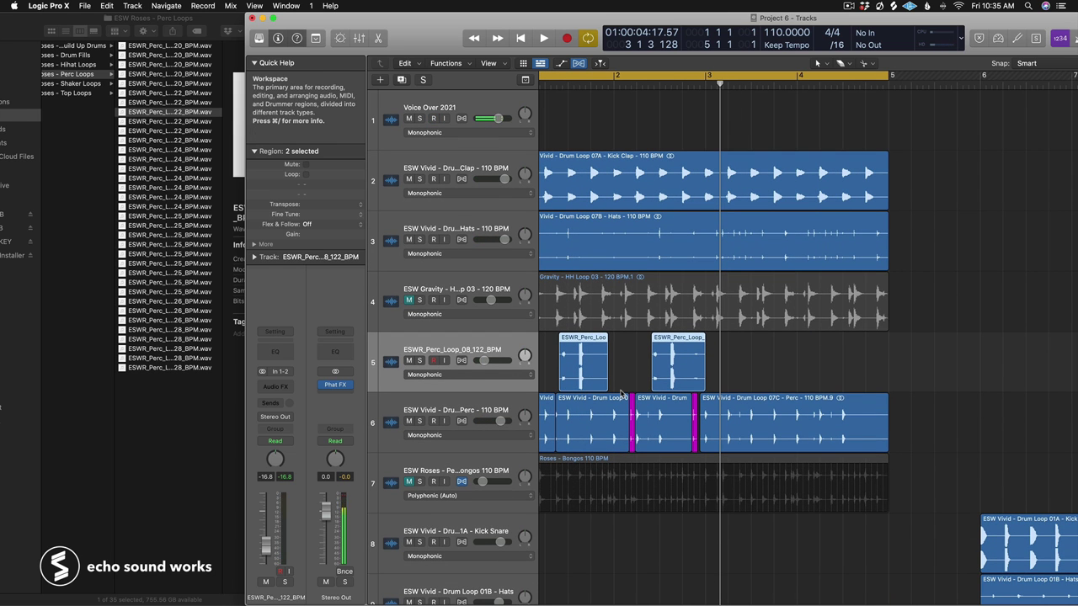
pyautogui.hscroll(-2, 621, 393)
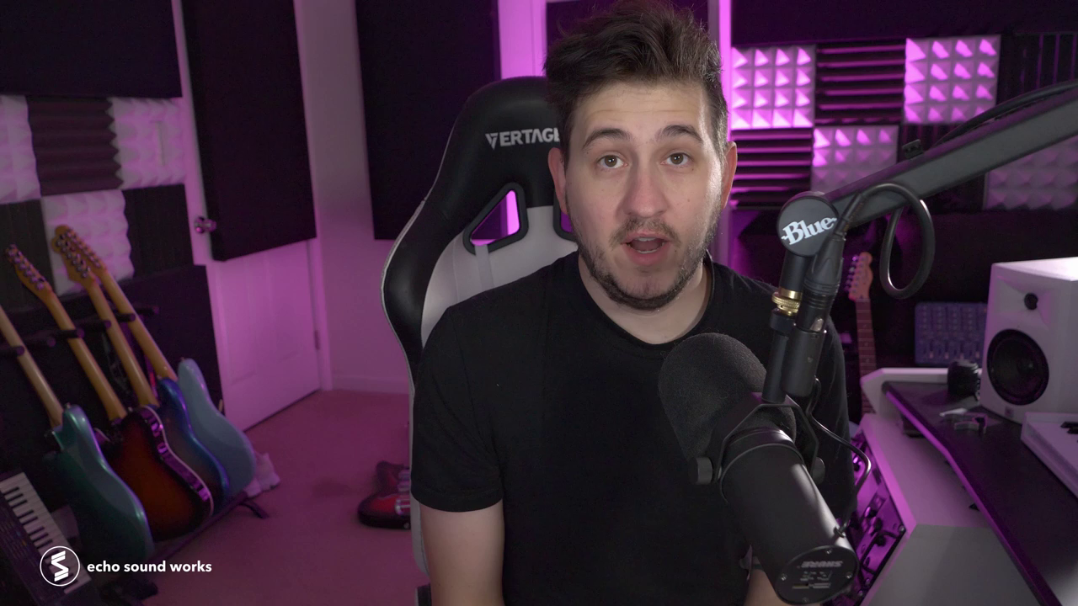
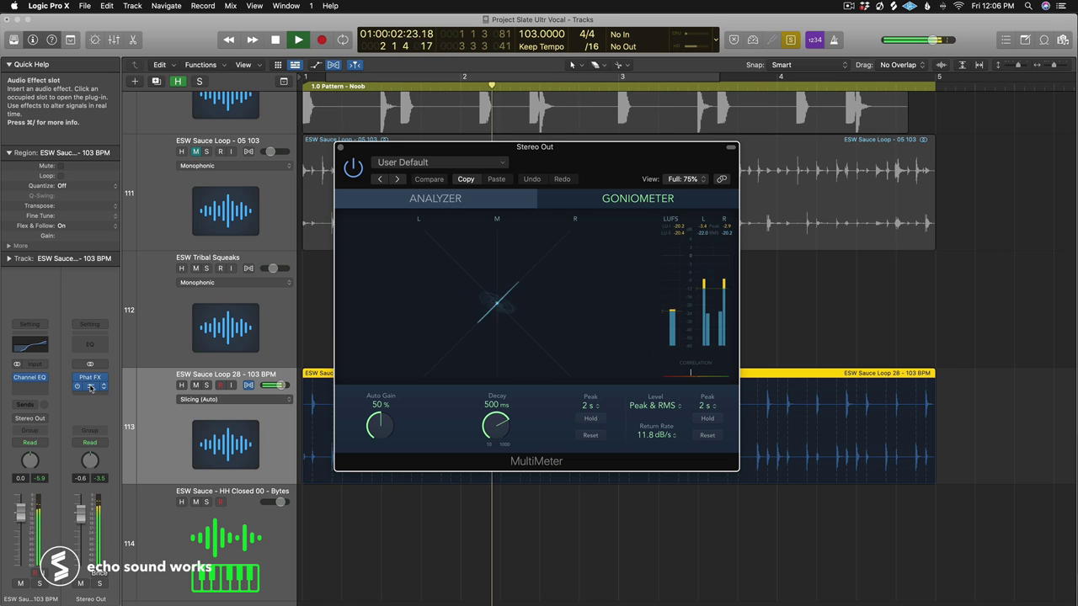
# Step: Close the MultiMeter, turn off solo and lower the ESW Sauce Loop 28 track to -10.6 dB while playing from the start
pyautogui.click(340, 148)
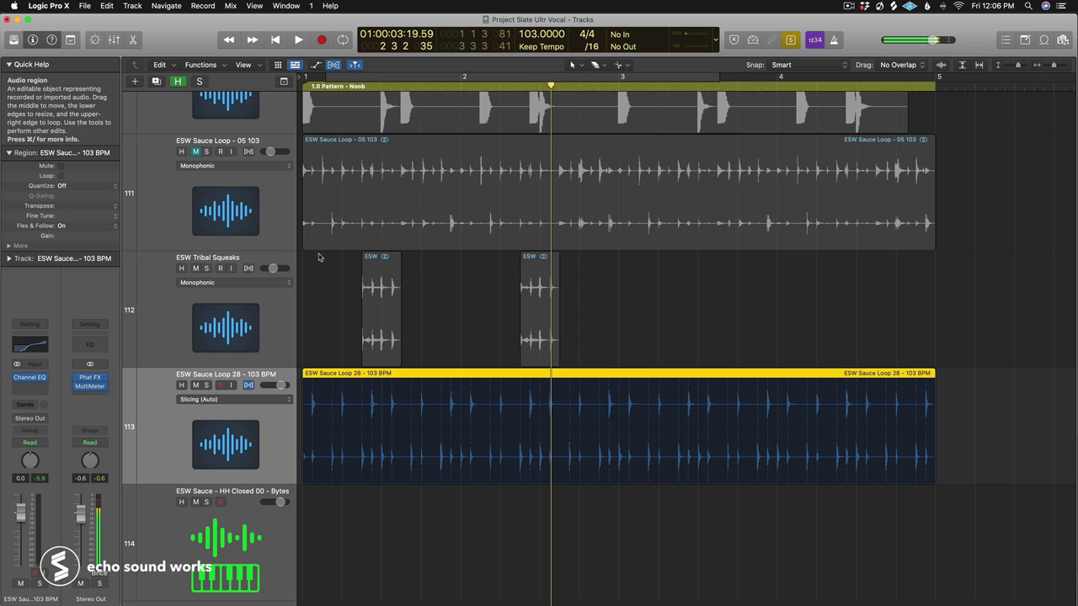
pyautogui.hotkey('ctrl', 's')
pyautogui.moveTo(281, 385); pyautogui.dragTo(272, 386)
pyautogui.press('Return')
pyautogui.press('space')
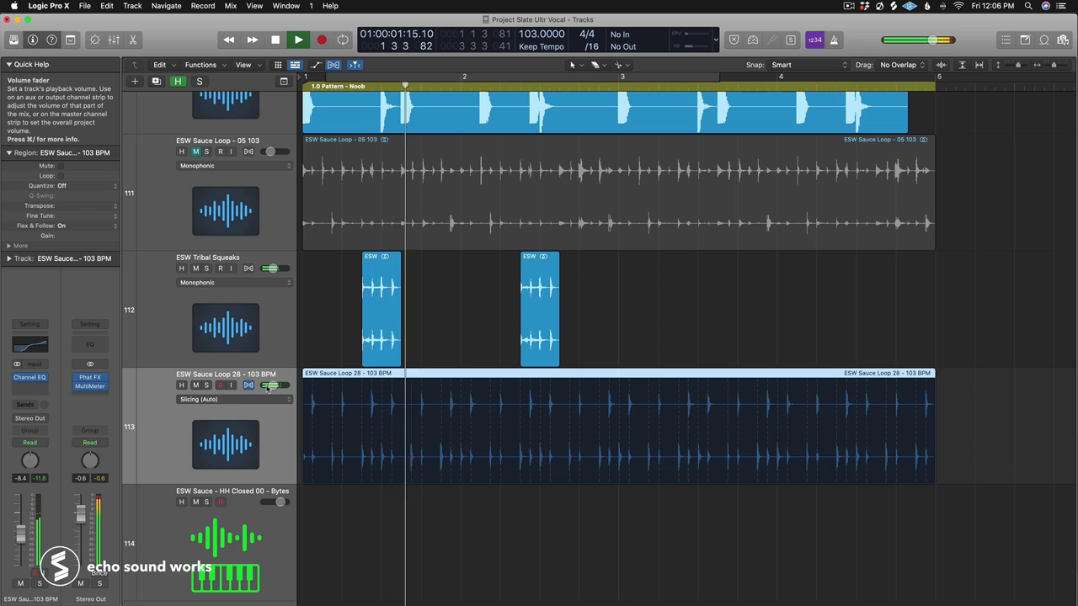
pyautogui.moveTo(272, 386); pyautogui.dragTo(269, 387)
pyautogui.scroll(-1, 269, 386)
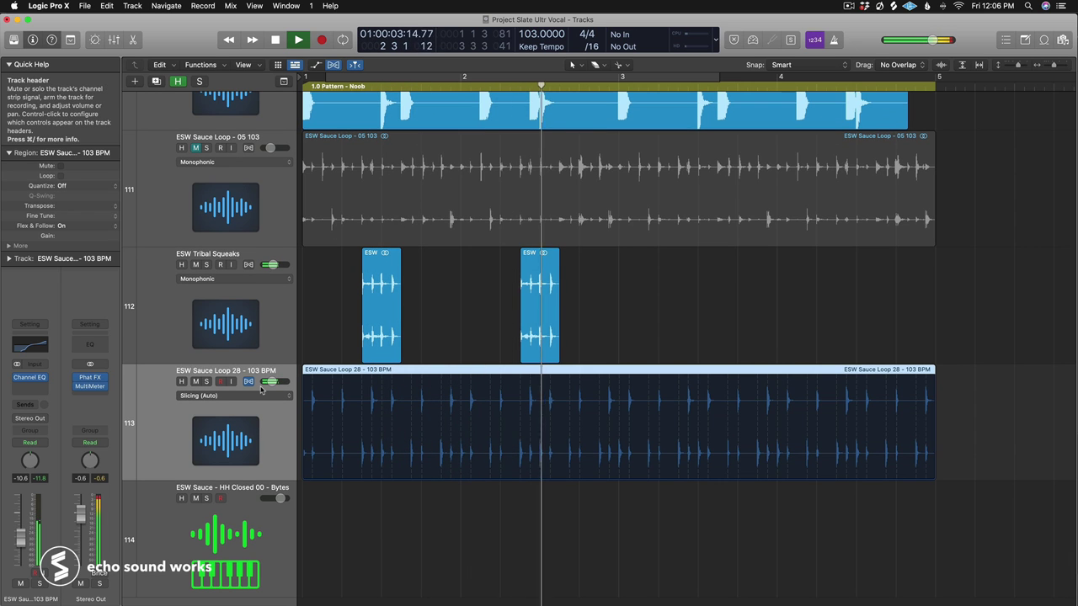
# Step: Mute ESW Sauce Loop 28, unmute ESW Sauce Loop - 05 and play it in solo with its volume at 3.1 dB
pyautogui.click(196, 382)
pyautogui.click(184, 196)
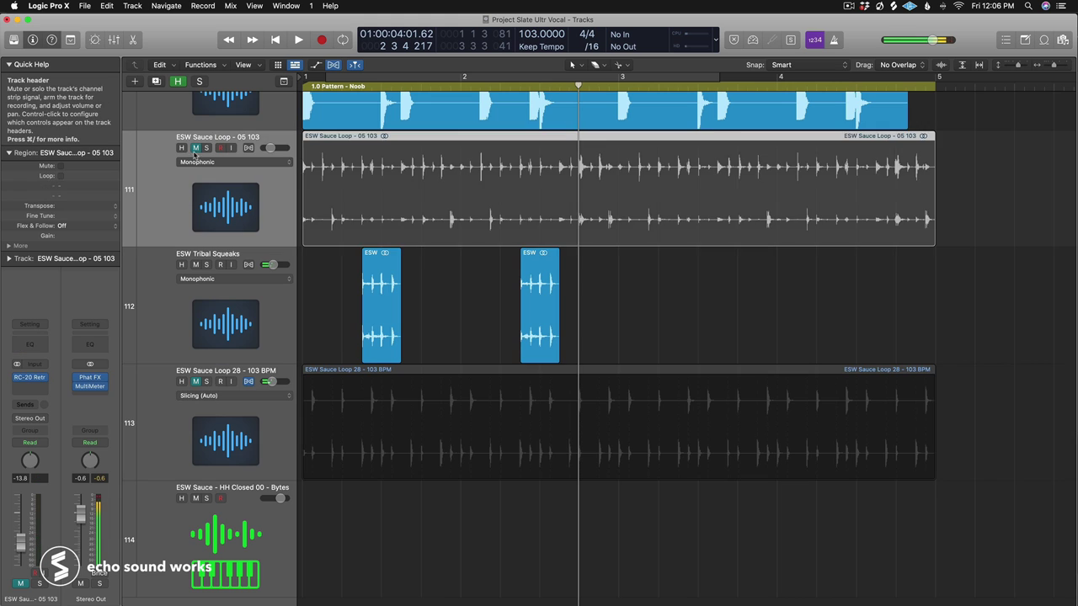
pyautogui.press('m')
pyautogui.hotkey('ctrl', 's')
pyautogui.press('space')
pyautogui.click(268, 154)
pyautogui.moveTo(267, 148); pyautogui.dragTo(284, 148)
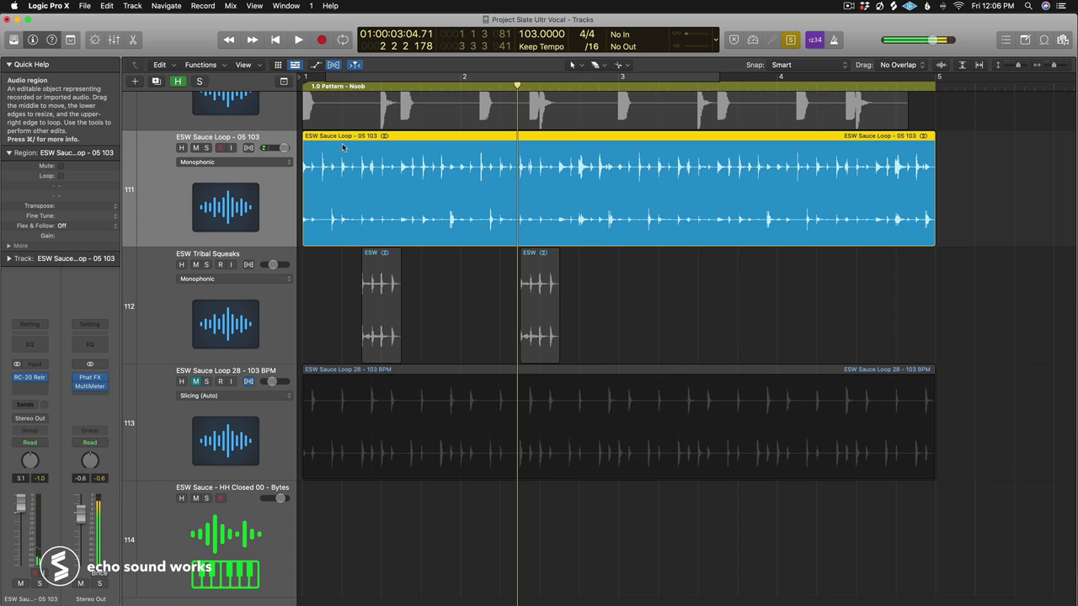
# Step: Turn off solo and lower the ESW Sauce Loop - 05 track's volume to -16.2 dB
pyautogui.press('Down')
pyautogui.press('Down')
pyautogui.click(246, 189)
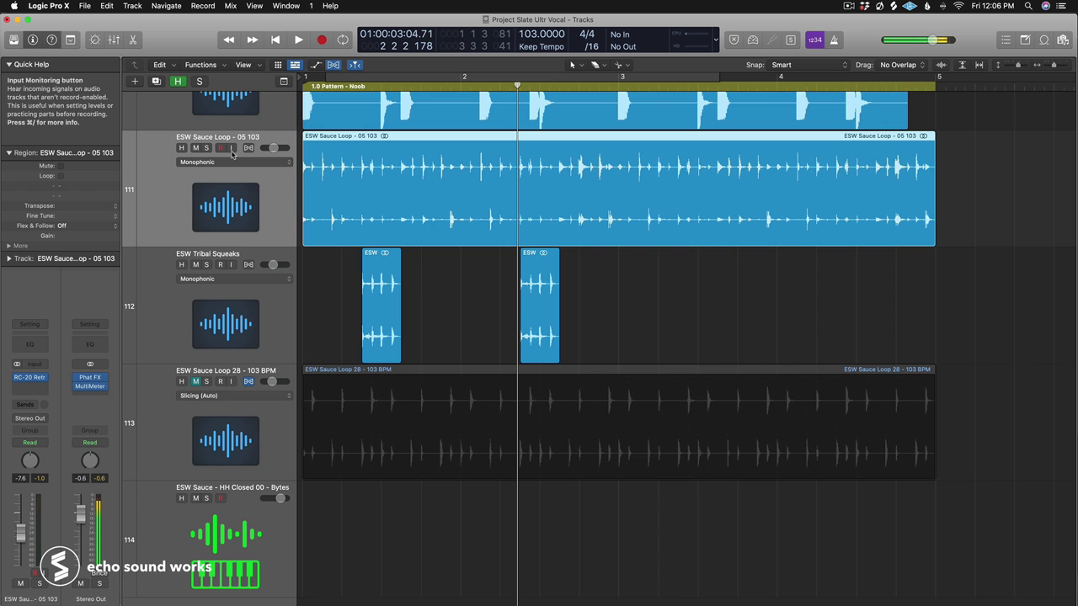
pyautogui.moveTo(273, 149); pyautogui.dragTo(268, 148)
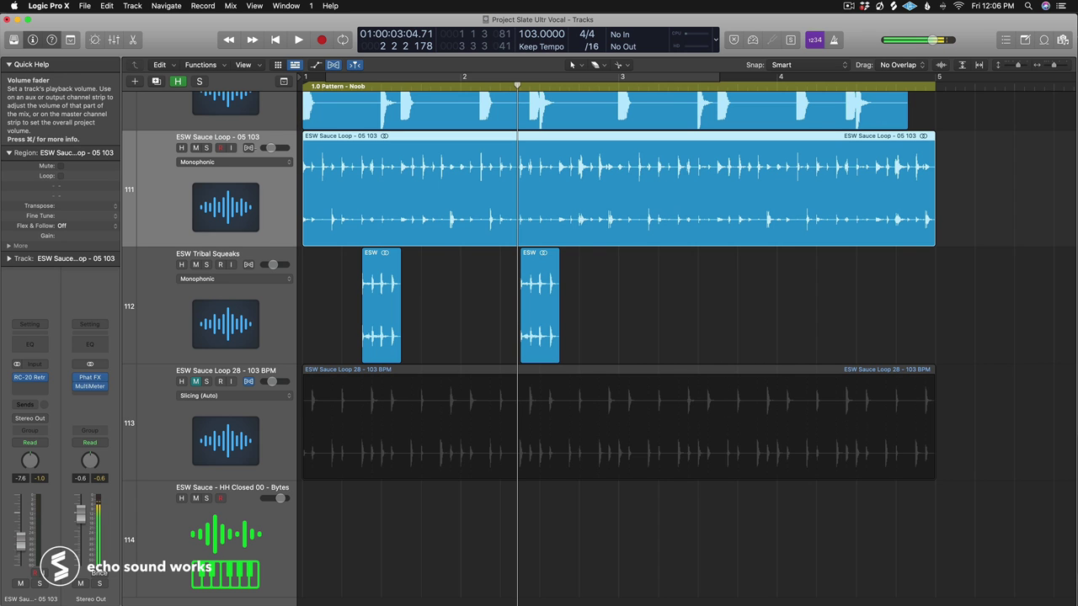
# Step: Play the ESW Sauce Loop - 05 layer with the full loop and Tribal Squeaks from the start of the pattern
pyautogui.press('super+Left')
pyautogui.press('super+Up')
pyautogui.press('super+Up')
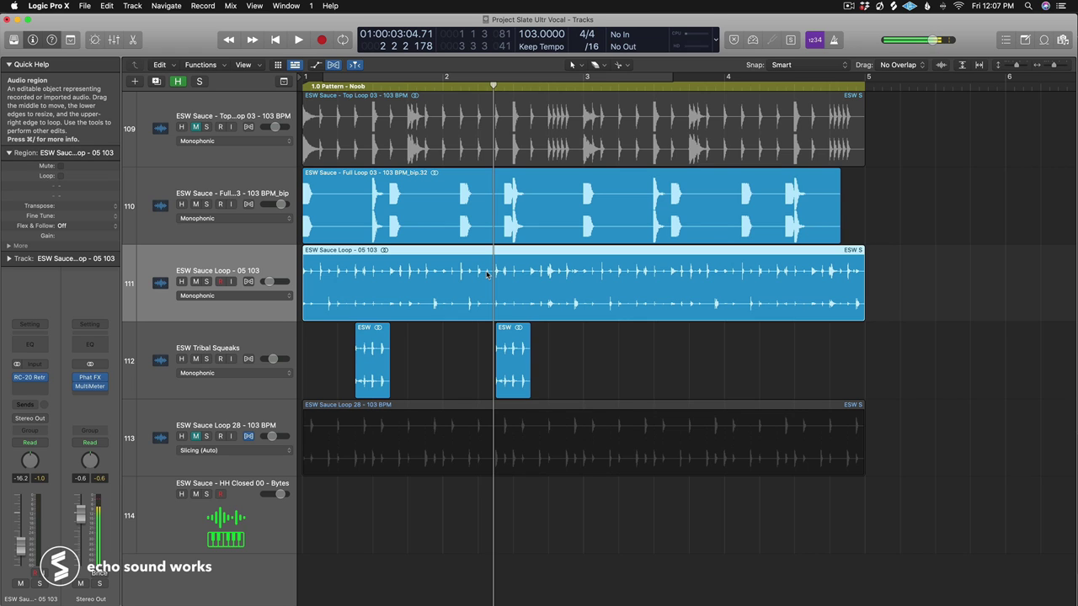
pyautogui.press('super+Left')
pyautogui.press('super+Left')
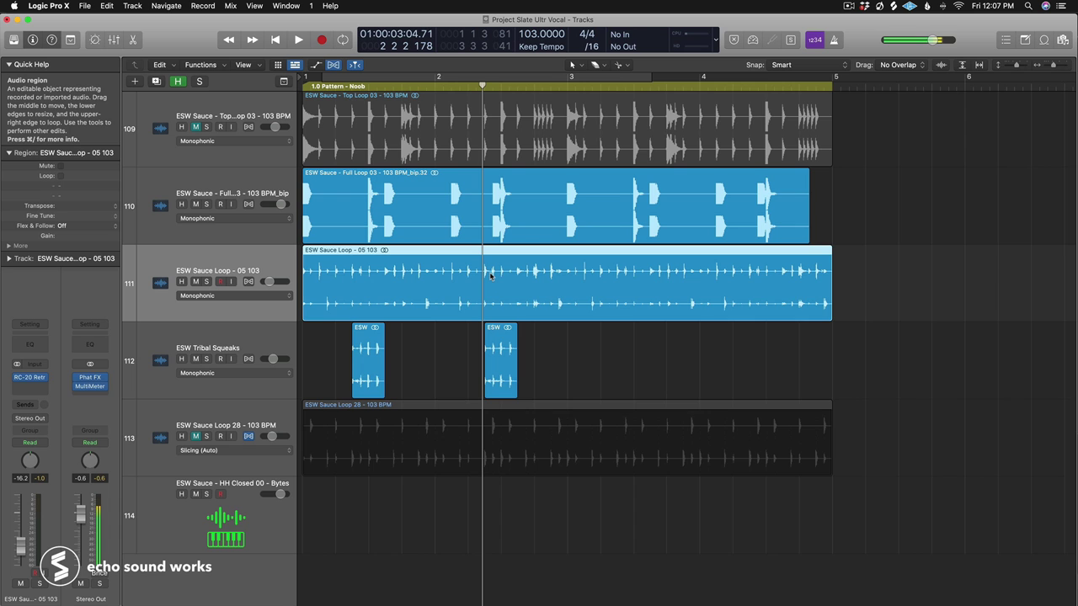
pyautogui.press('Return')
pyautogui.press('space')
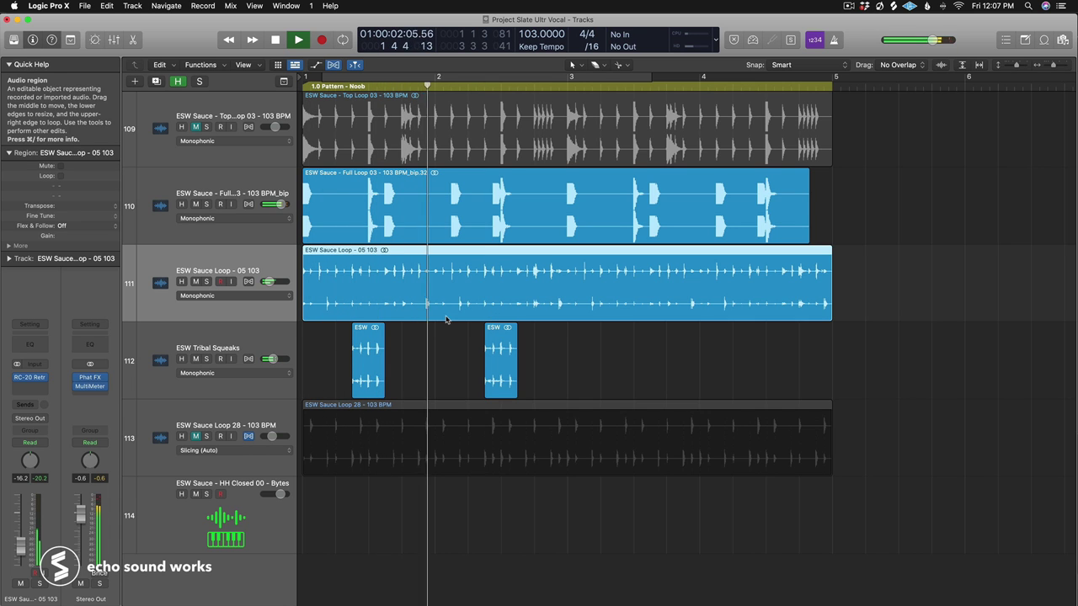
pyautogui.press('space')
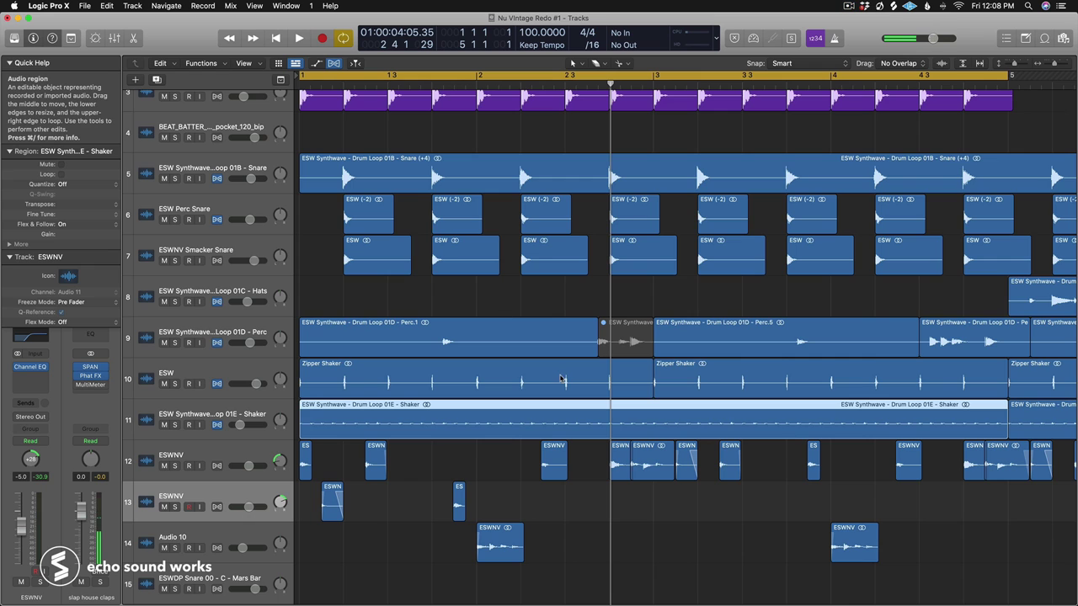
# Step: Duplicate the lower ESWNV track, move the second ESWNV region from the upper one onto the copy, and pan it to +2
pyautogui.scroll(-5, 560, 378)
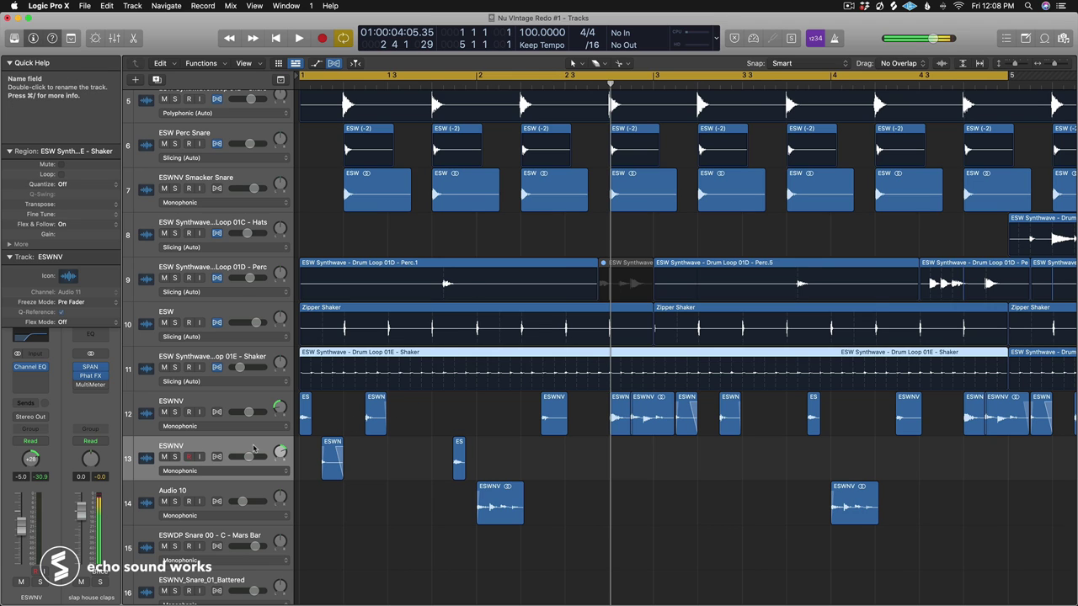
pyautogui.press('super+d')
pyautogui.click(371, 433)
pyautogui.moveTo(371, 433); pyautogui.dragTo(379, 504)
pyautogui.moveTo(282, 497); pyautogui.dragTo(282, 510)
pyautogui.click(280, 408)
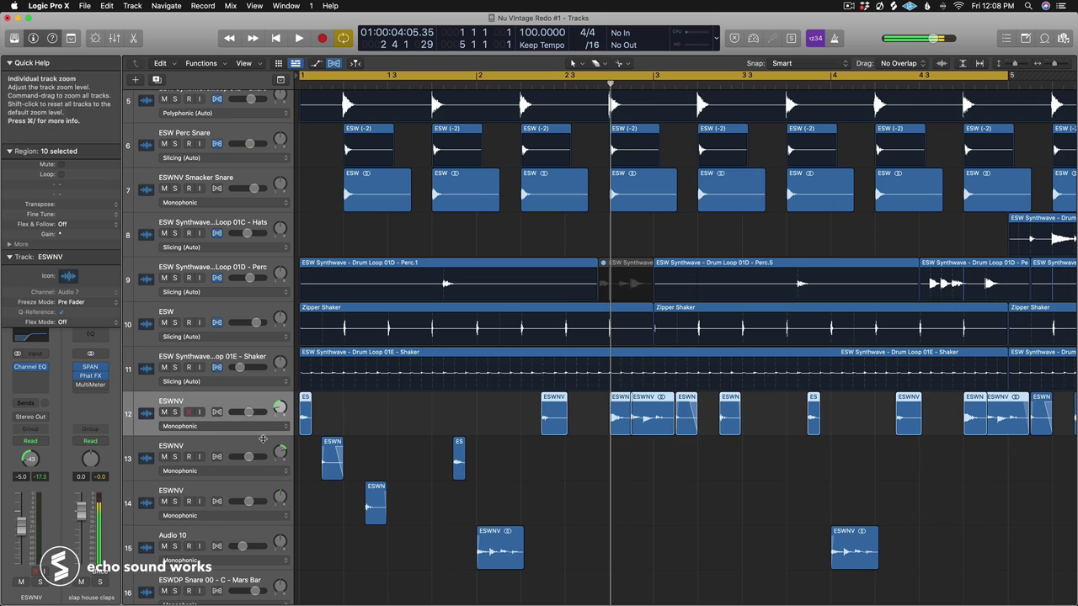
pyautogui.click(279, 451)
# Step: Select the first ESWNV region on each of the three ESWNV tracks and play them in solo from the start
pyautogui.moveTo(404, 510); pyautogui.dragTo(293, 411)
pyautogui.hotkey('shift', 'space')
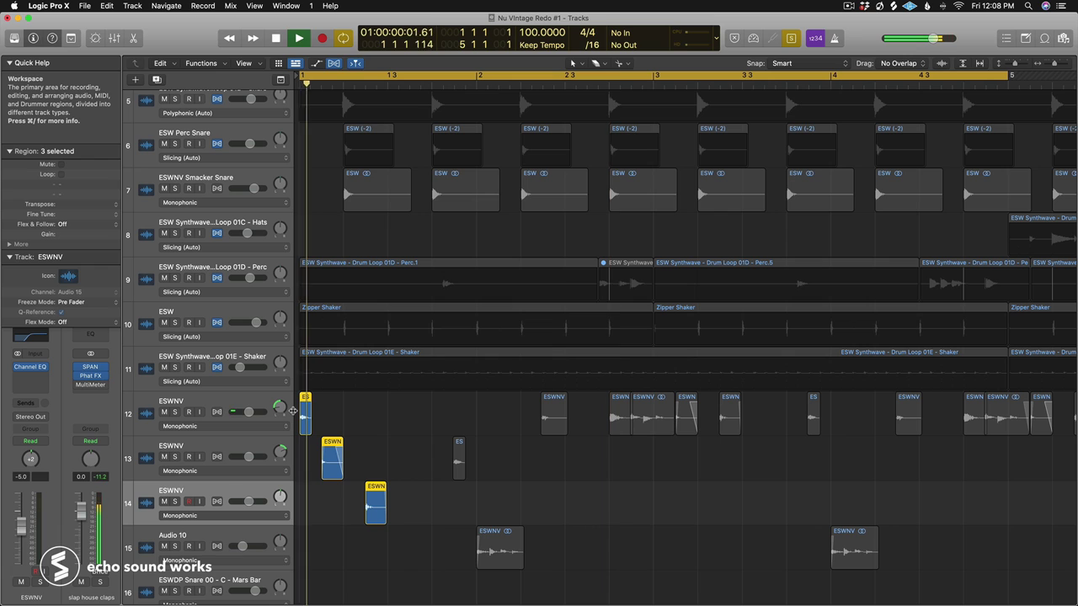
pyautogui.press('Return')
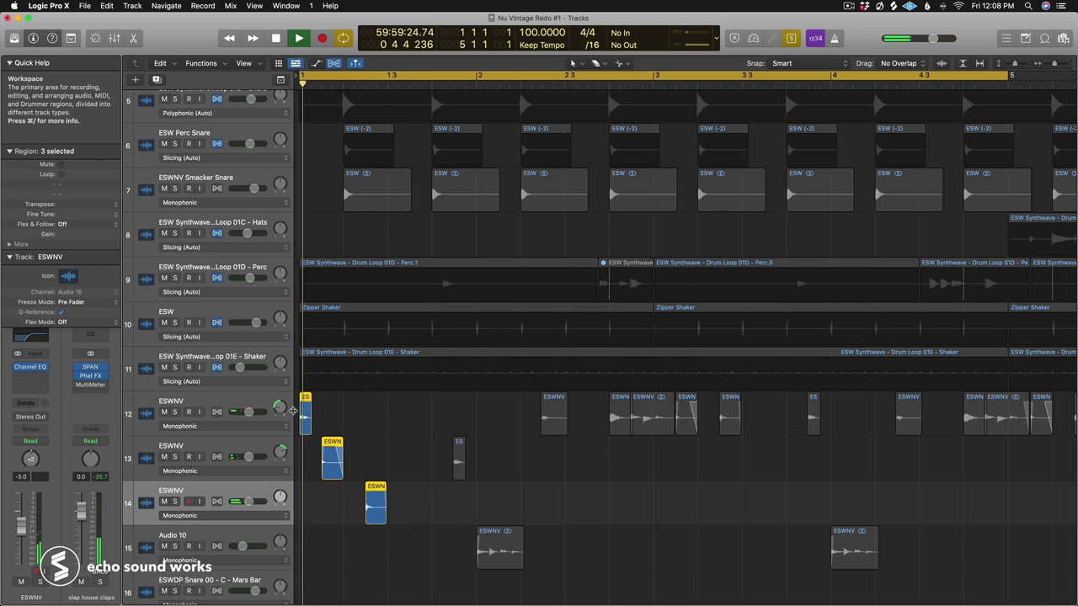
pyautogui.press('space')
pyautogui.hotkey('ctrl', 's')
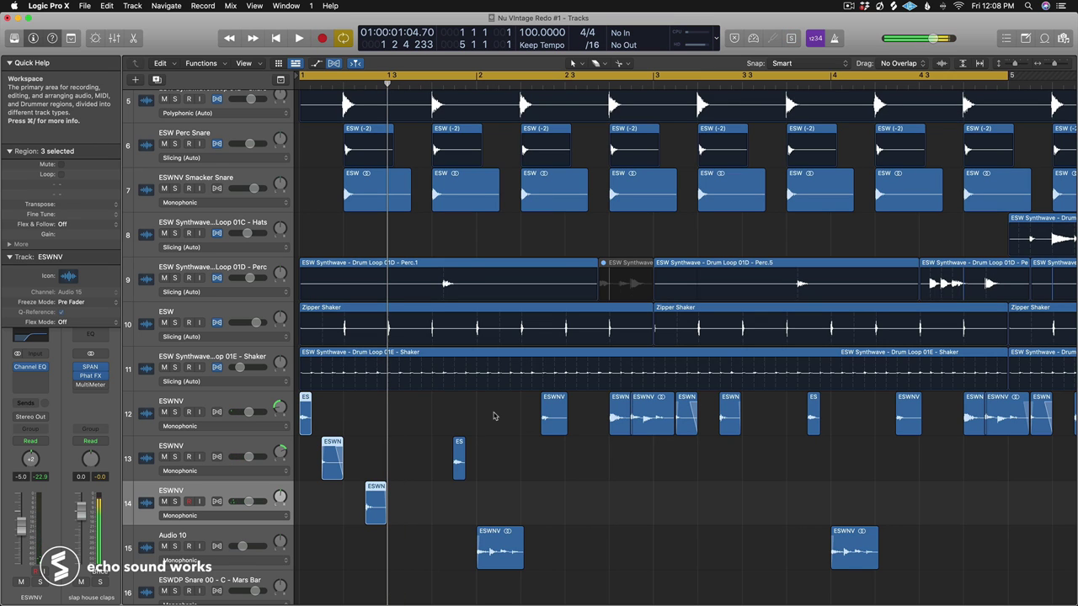
# Step: Play the full drum arrangement without solo and check the pan settings of the two upper ESWNV tracks
pyautogui.press('space')
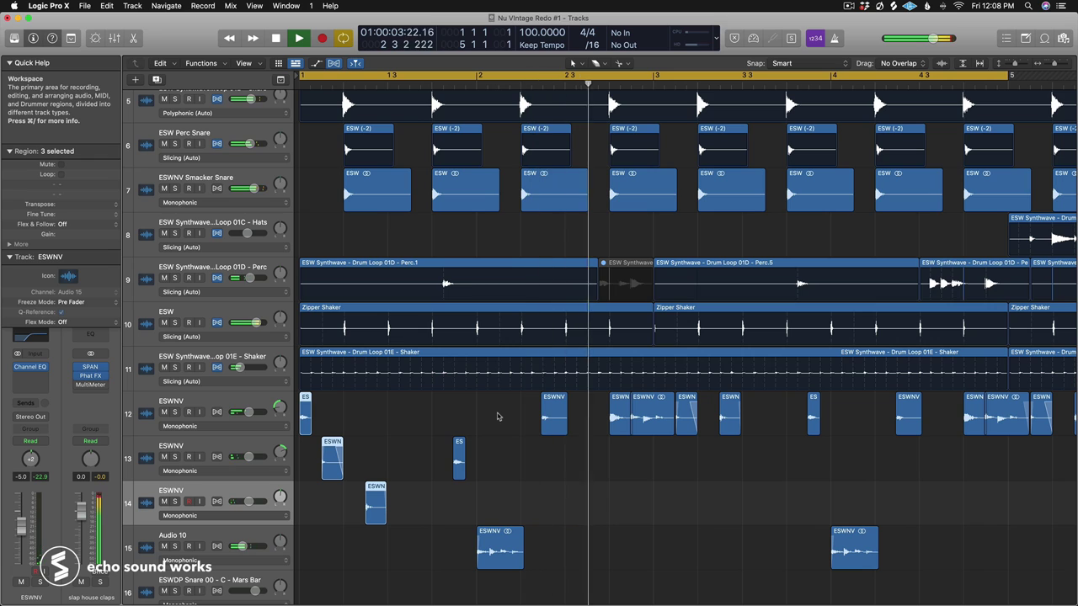
pyautogui.press('space')
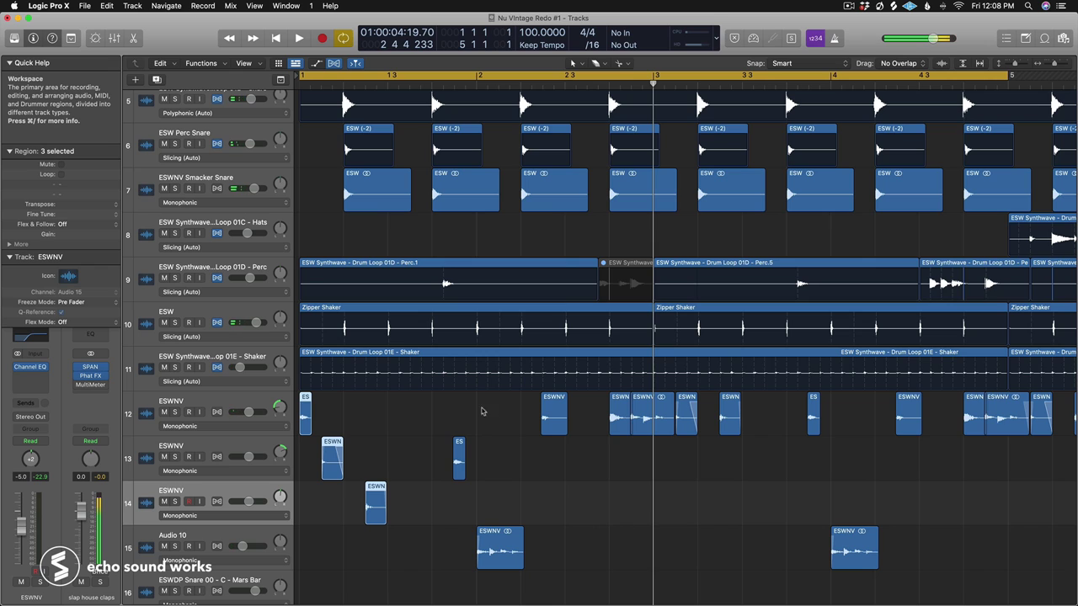
pyautogui.click(282, 452)
pyautogui.moveTo(282, 452); pyautogui.dragTo(279, 407)
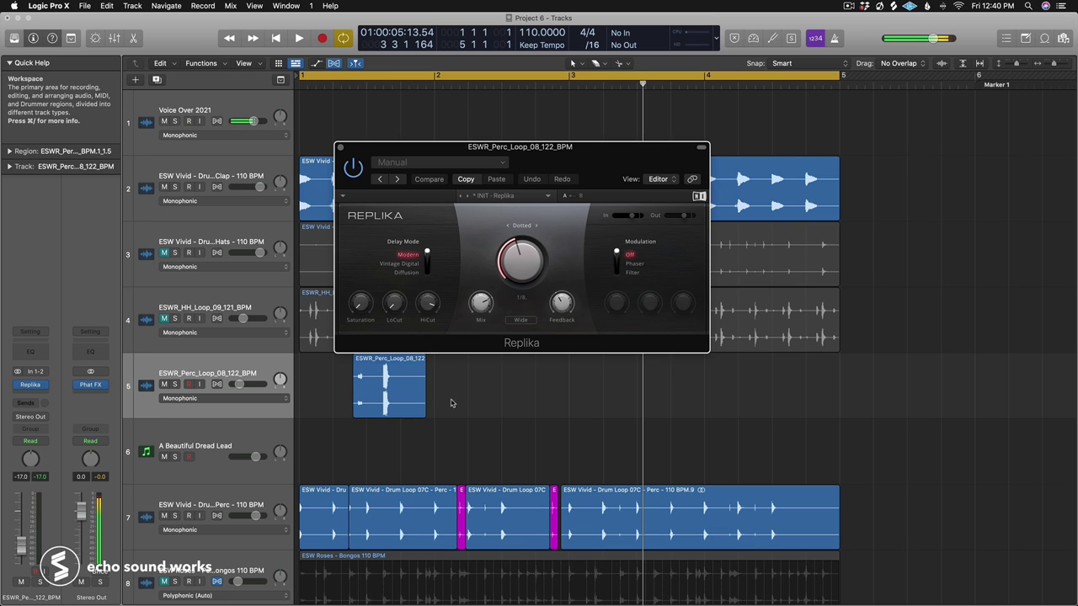
# Step: Select the ESWR_Perc_Loop_08 region in Project 6, move the Replika window aside and check its dotted delay time
pyautogui.click(384, 406)
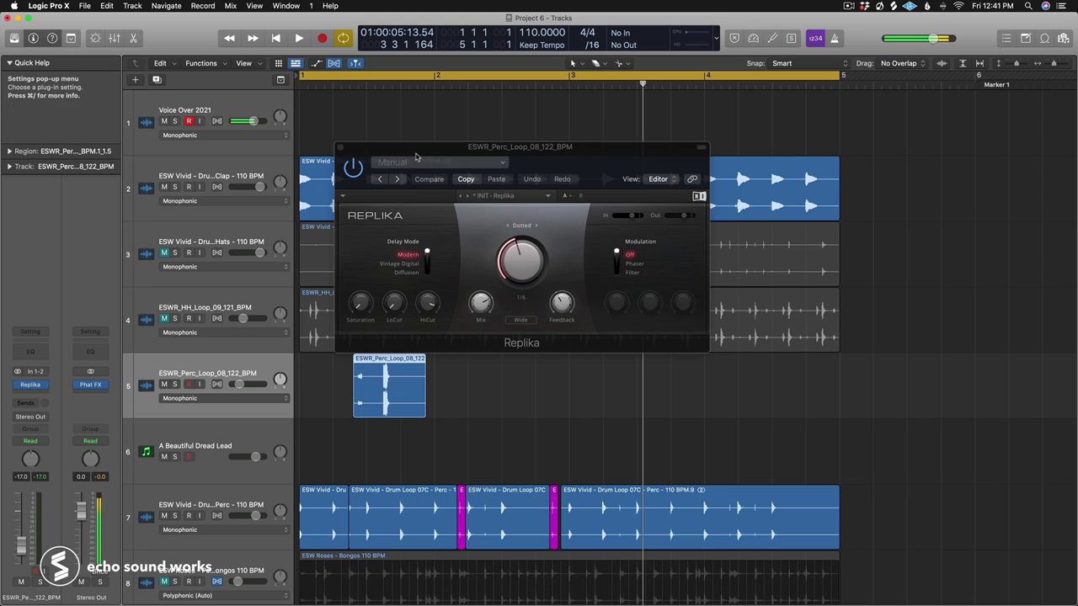
pyautogui.moveTo(416, 158); pyautogui.dragTo(581, 179)
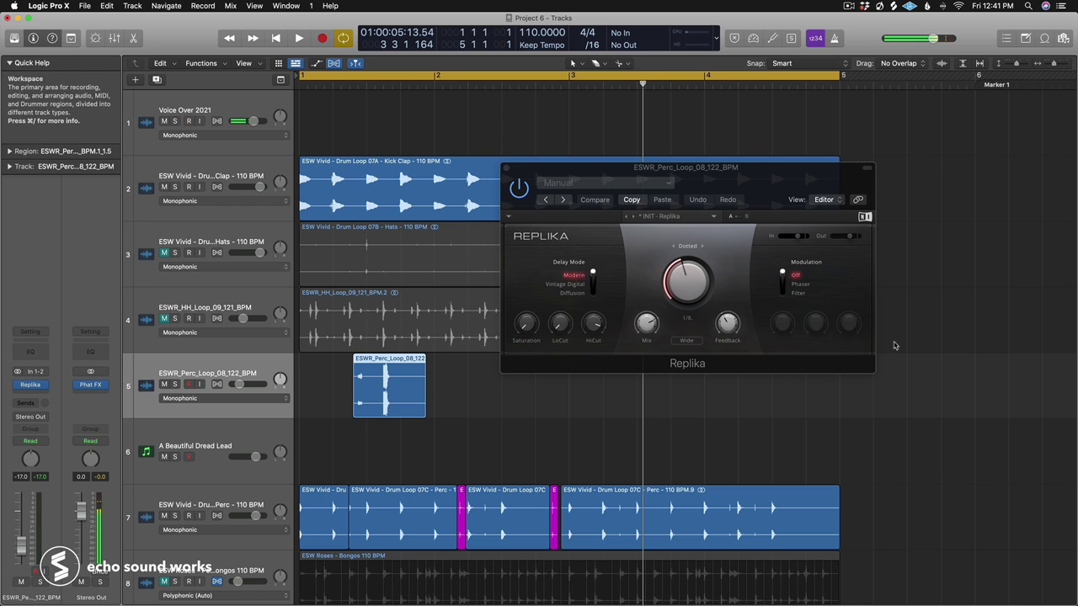
pyautogui.click(695, 255)
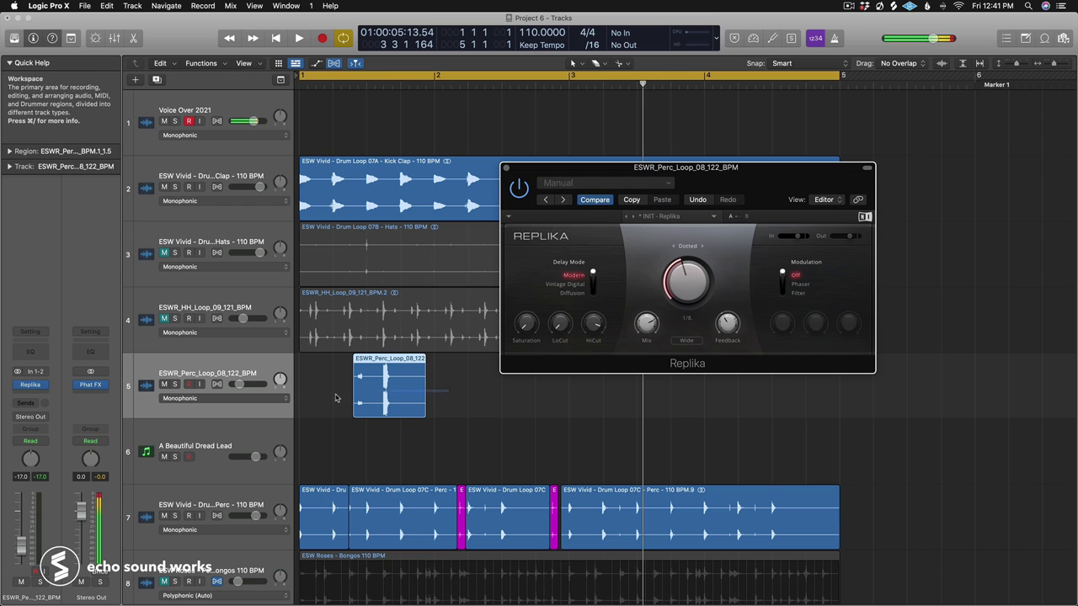
# Step: Play the Project 6 drums to hear the Replika delay on the ESWR_Perc_Loop_08 region
pyautogui.click(306, 398)
pyautogui.press('space')
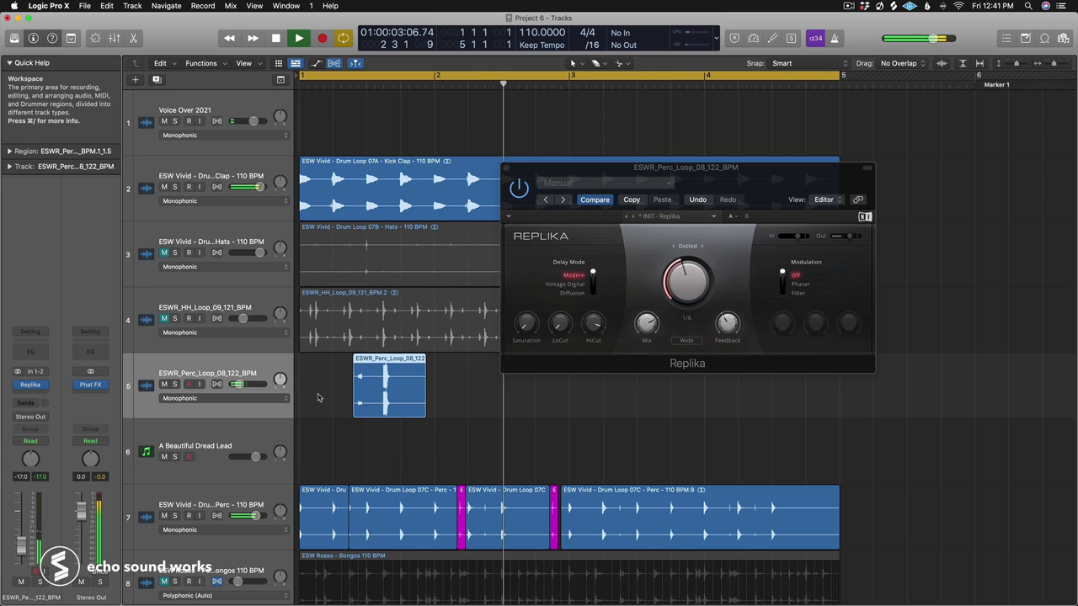
pyautogui.press('space')
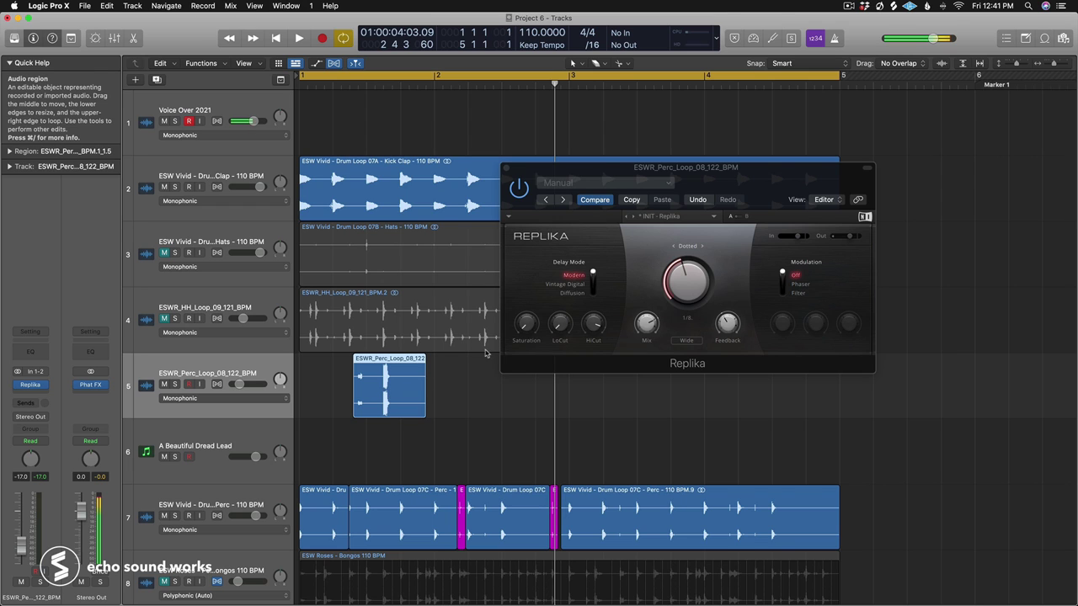
# Step: Bypass Replika on the ESWR_Perc_Loop_08 track, close the plug-in window and mute the track
pyautogui.click(518, 198)
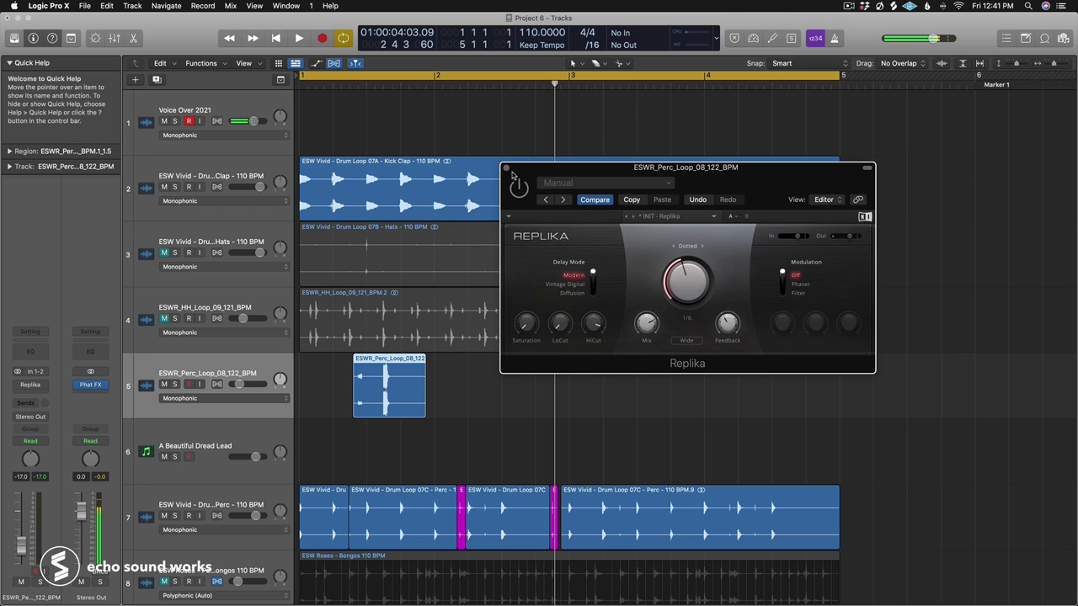
pyautogui.click(505, 167)
pyautogui.click(164, 384)
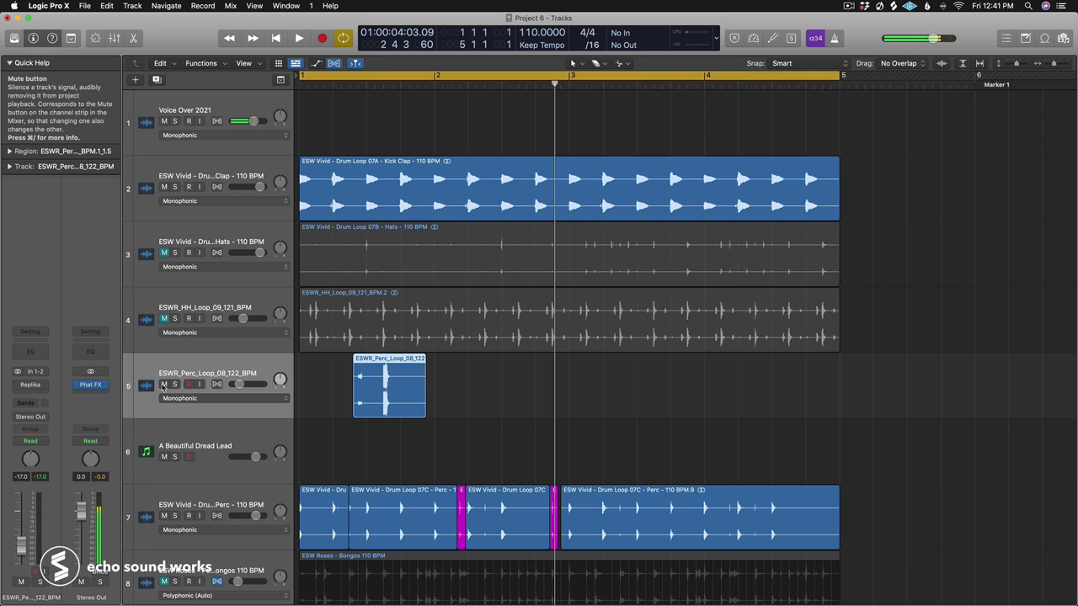
# Step: Unmute the ESWR_HH_Loop_09 track, select its region and play the drums from the start
pyautogui.scroll(-2, 267, 373)
pyautogui.click(303, 281)
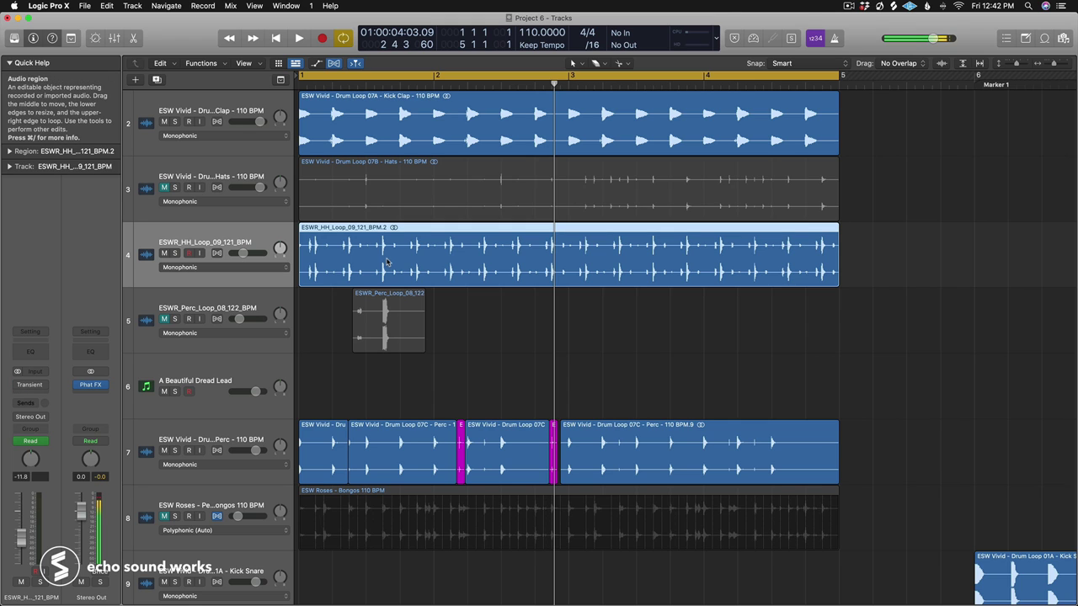
pyautogui.scroll(3, 389, 261)
pyautogui.press('Return')
pyautogui.press('space')
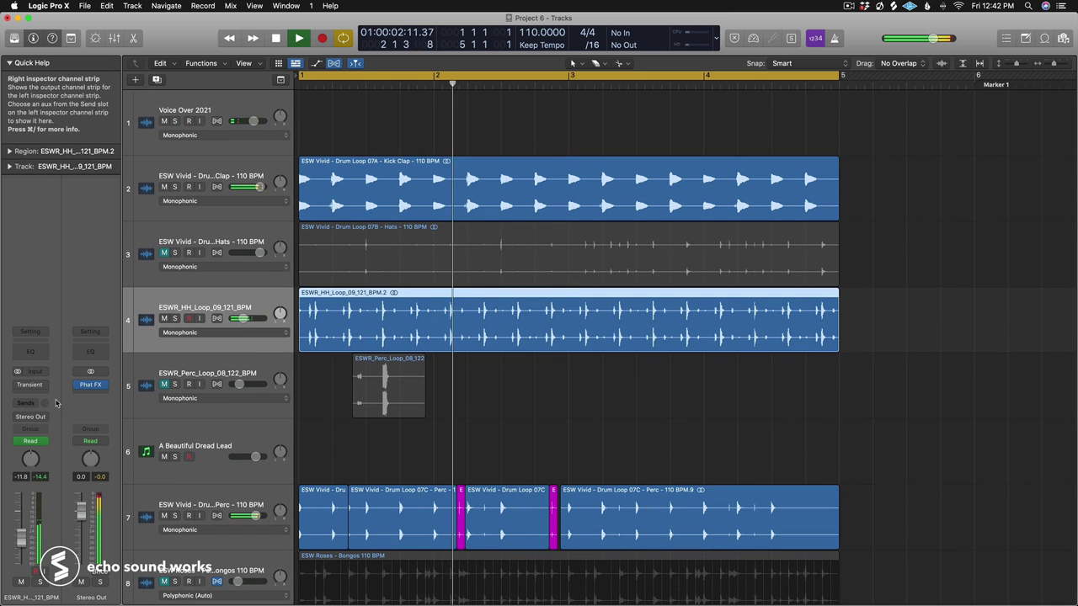
pyautogui.press('space')
# Step: Open Transient Master on the ESWR_HH_Loop_09 track, move its window aside and show the track's Sustain automation
pyautogui.click(30, 385)
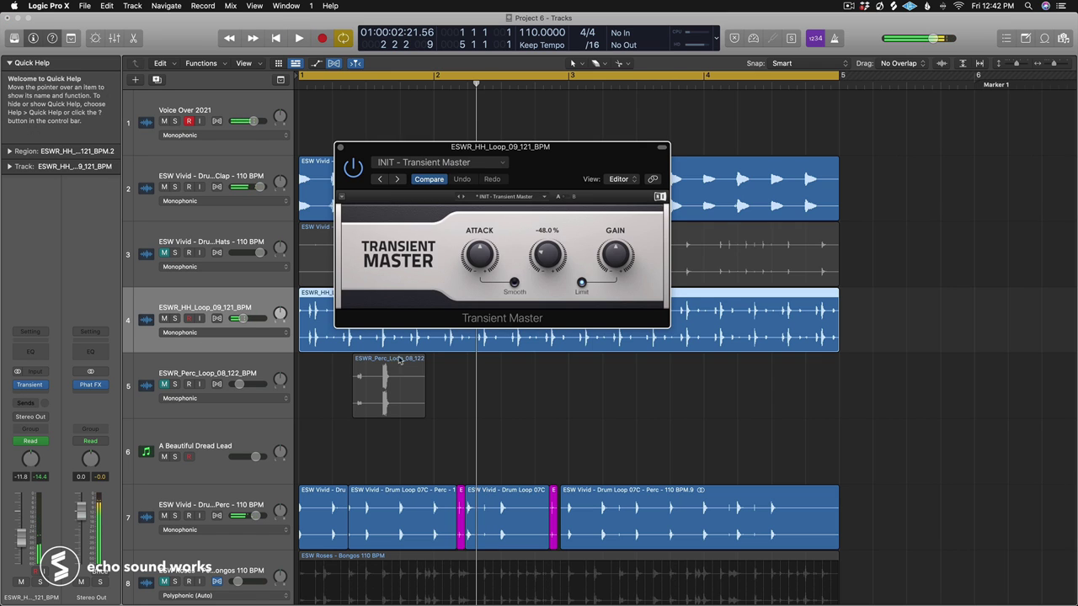
pyautogui.press('a')
pyautogui.moveTo(352, 161); pyautogui.dragTo(506, 158)
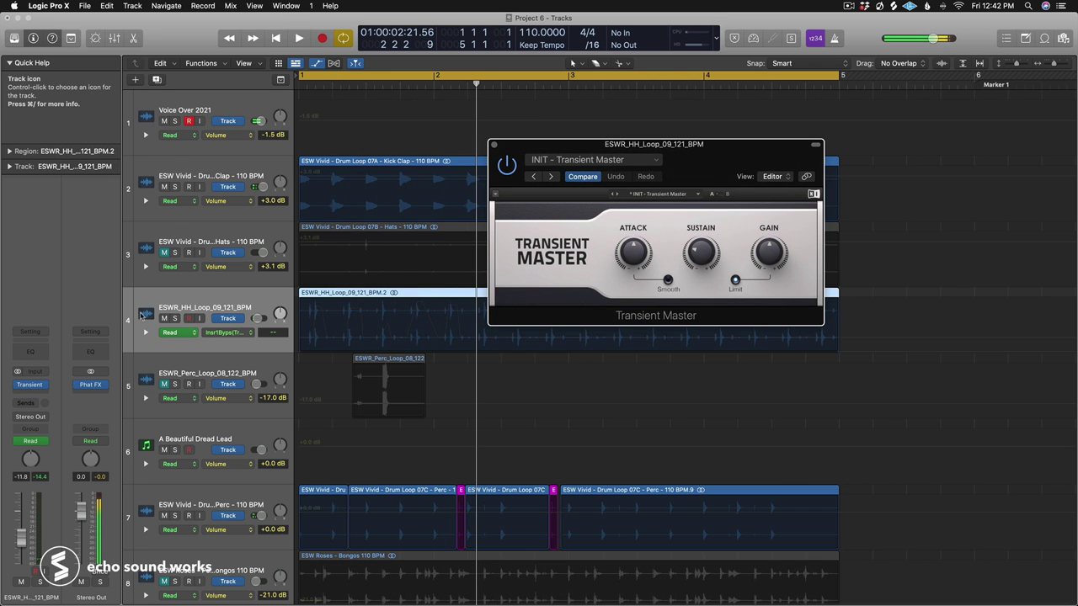
pyautogui.click(145, 333)
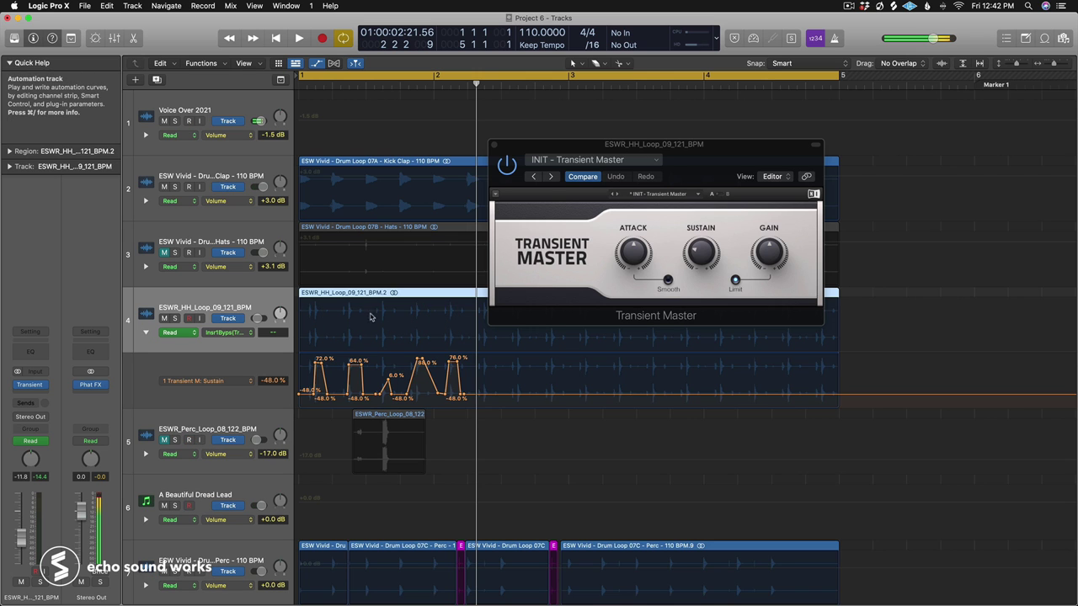
# Step: Play the Sustain automation and lower the trailing points of its second and fourth peaks to -4% and 24%
pyautogui.press('super+Right')
pyautogui.press('super+Right')
pyautogui.hscroll(-3, 364, 294)
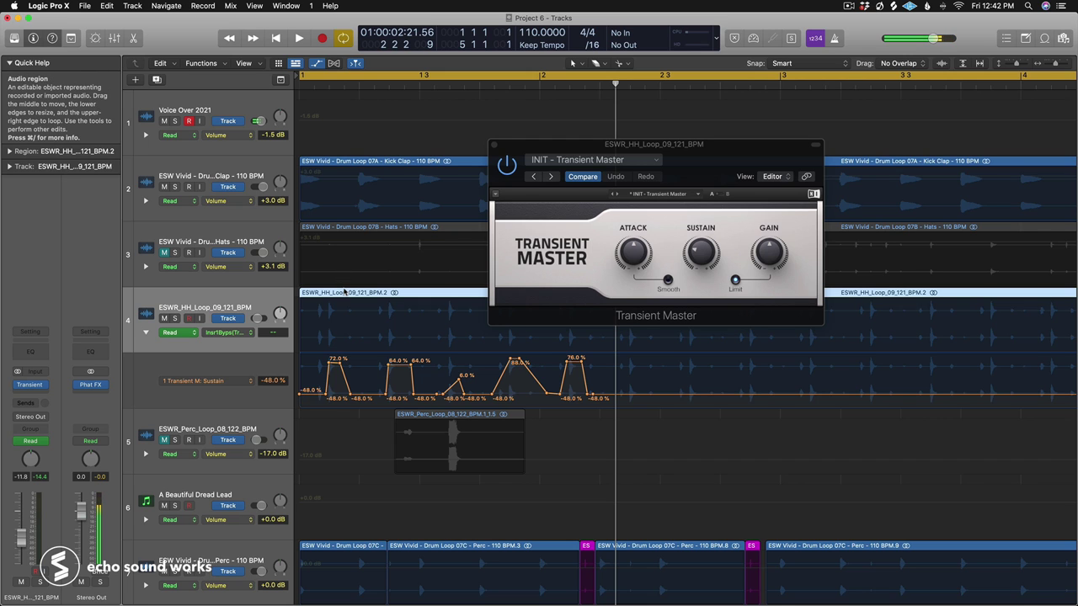
pyautogui.press('space')
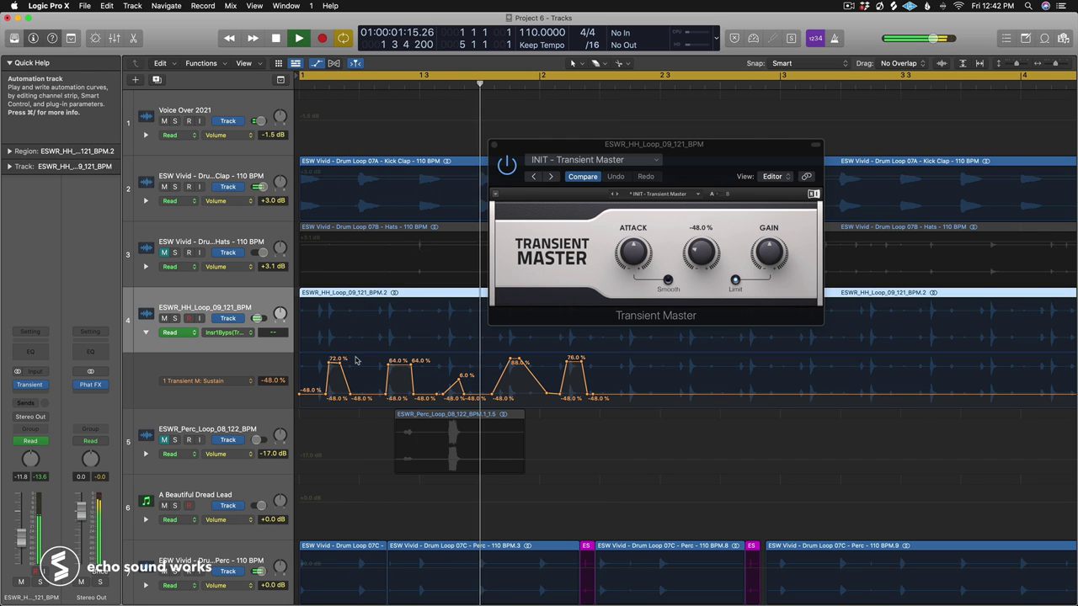
pyautogui.press('space')
pyautogui.moveTo(410, 364); pyautogui.dragTo(404, 382)
pyautogui.press('space')
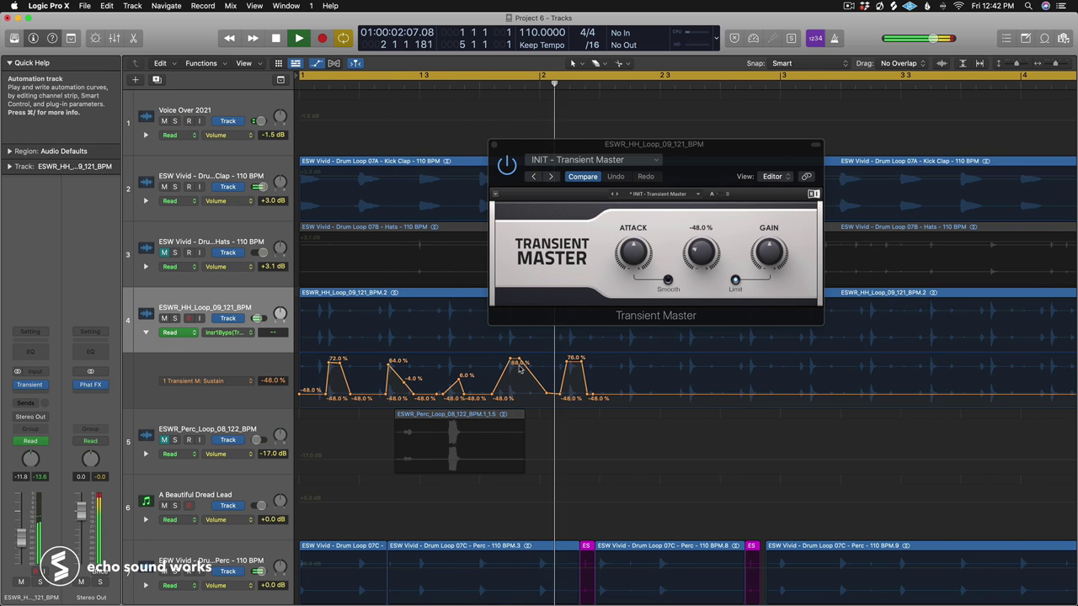
pyautogui.press('space')
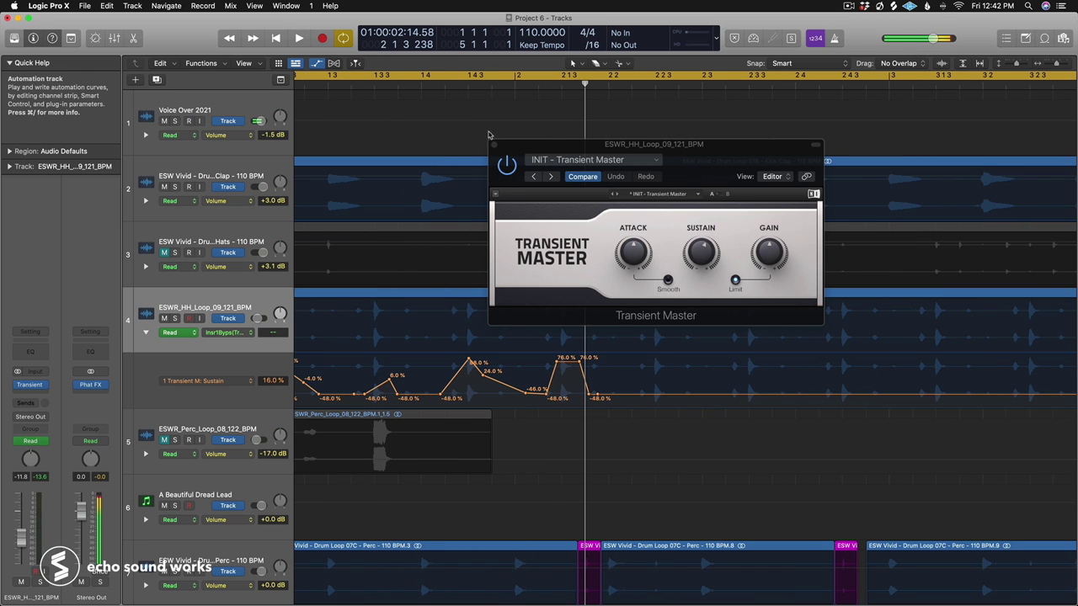
# Step: Close the Transient Master window and hide the track automation
pyautogui.click(493, 145)
pyautogui.click(494, 146)
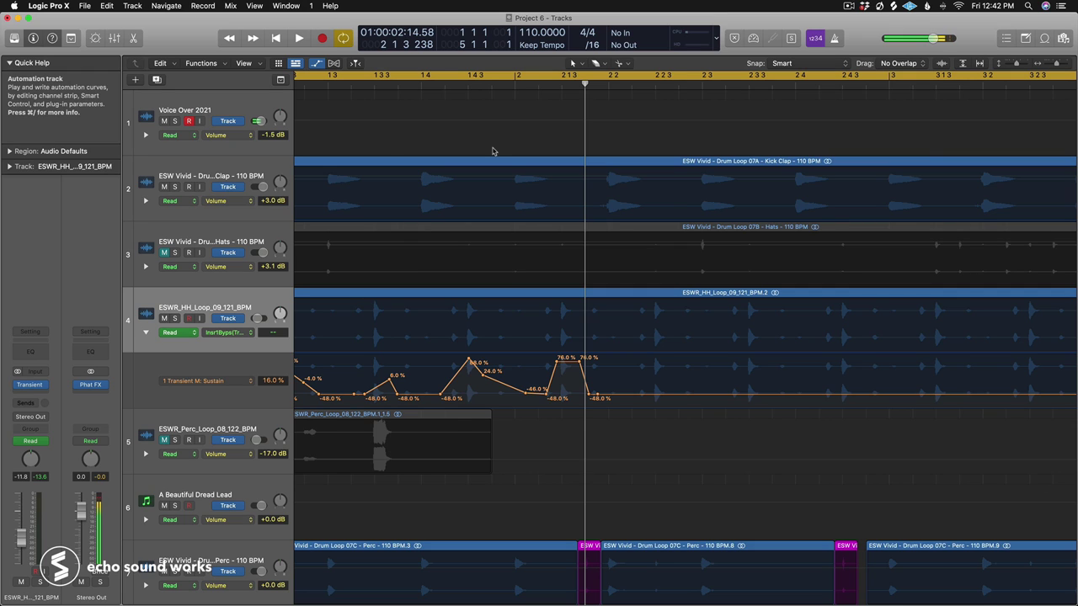
pyautogui.scroll(-5, 481, 183)
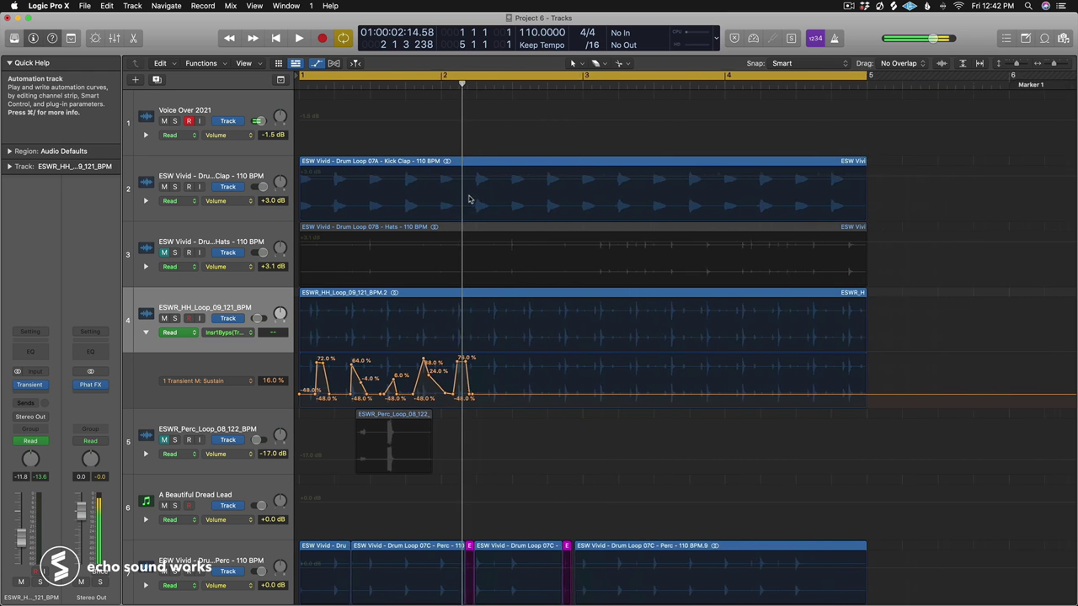
pyautogui.press('super+f')
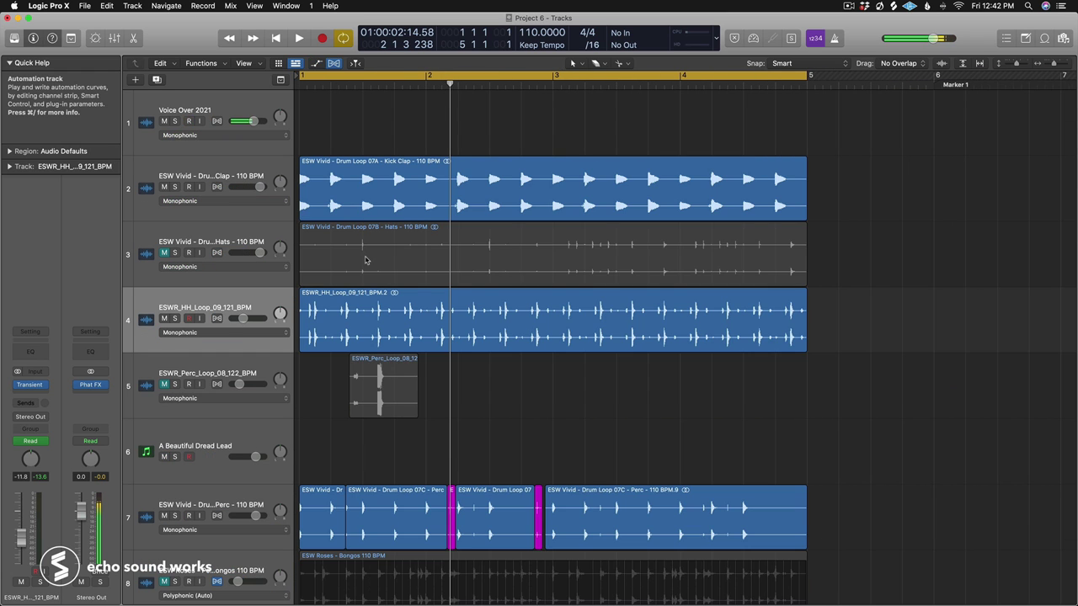
# Step: Play the drums from the start with the edited Sustain automation and select the ESWR_HH_Loop_09 region
pyautogui.press('Return')
pyautogui.press('space')
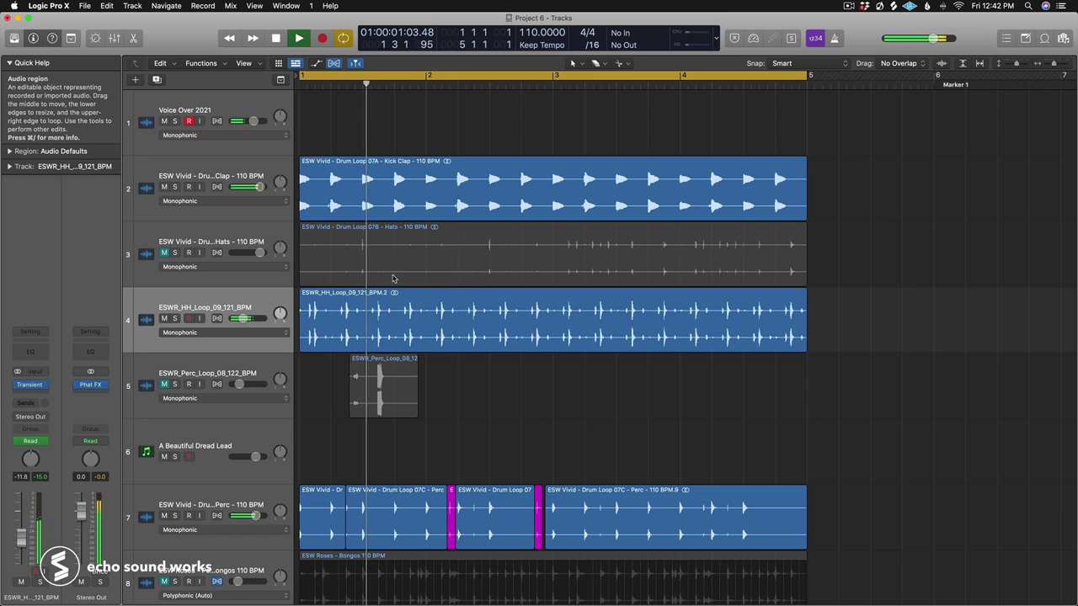
pyautogui.press('space')
pyautogui.click(500, 313)
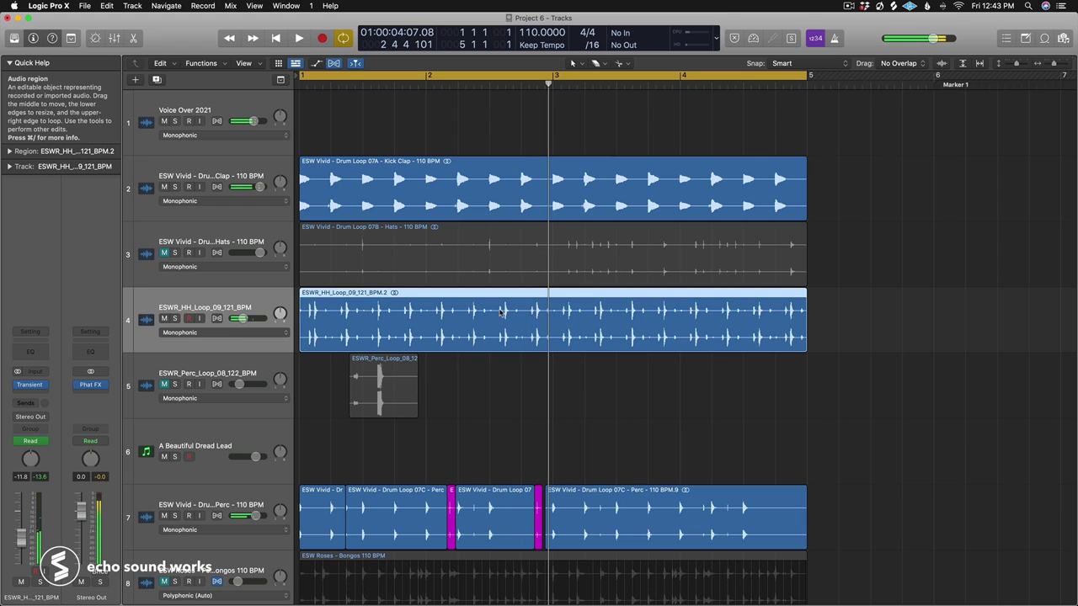